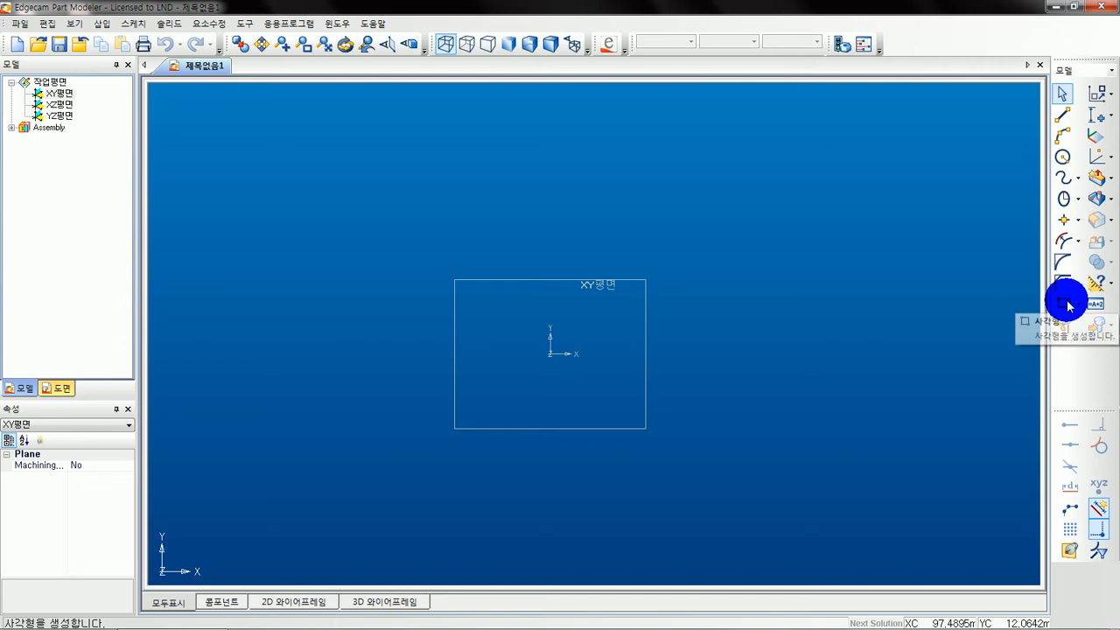
# - Draw a rectangle 130 mm wide and 90 mm high on the XY plane around the origin
pyautogui.click(1065, 300)
pyautogui.moveTo(778, 194); pyautogui.dragTo(723, 240, button='middle')
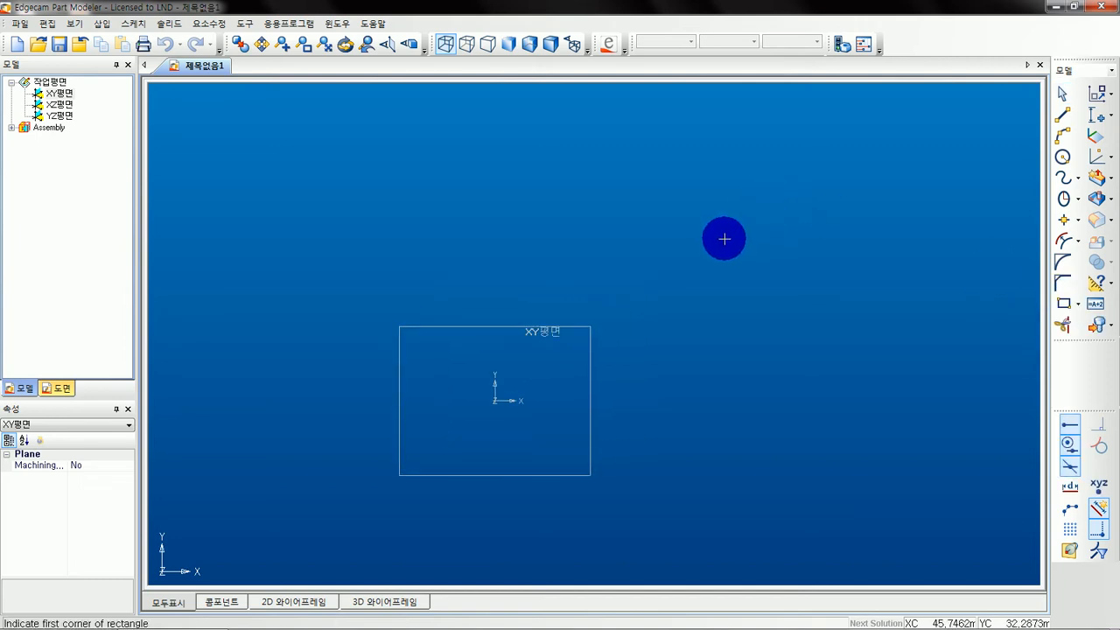
pyautogui.click(371, 490)
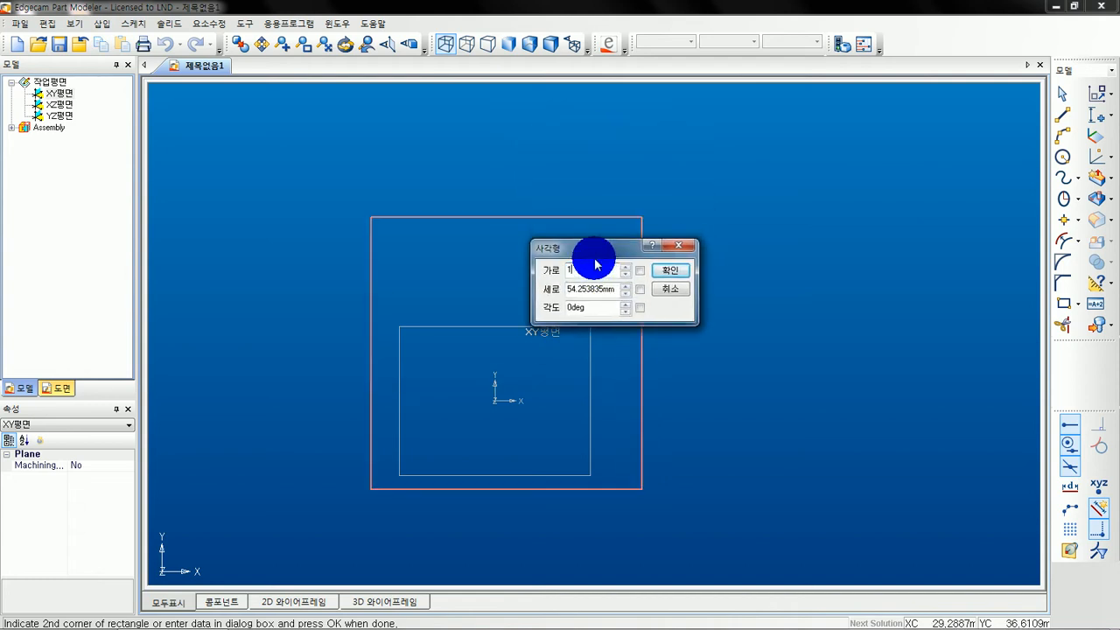
pyautogui.click(591, 289)
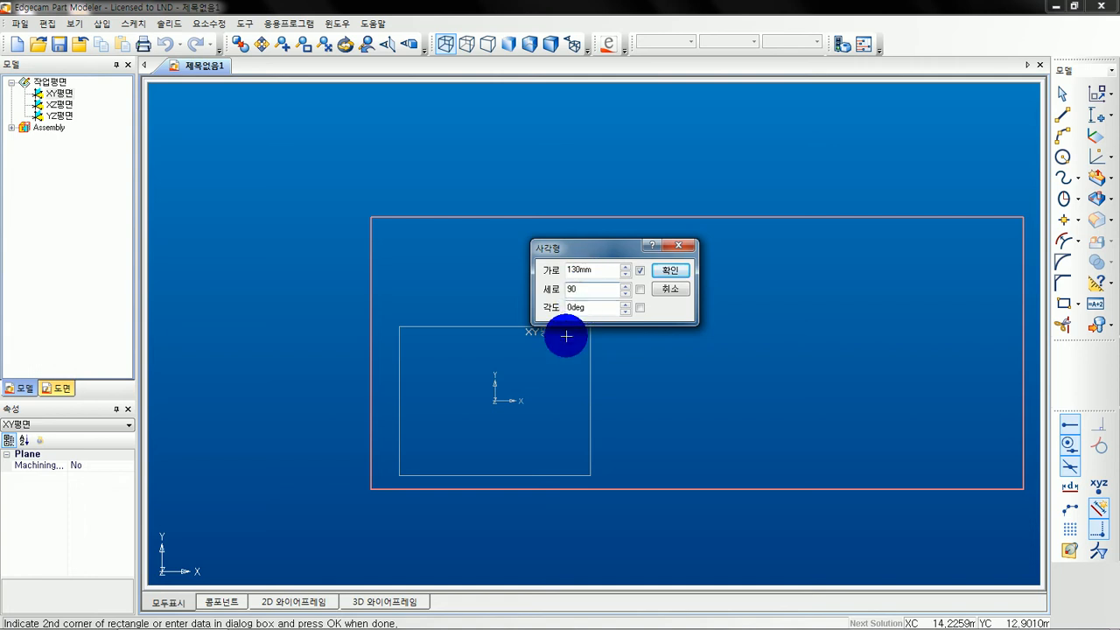
pyautogui.click(669, 269)
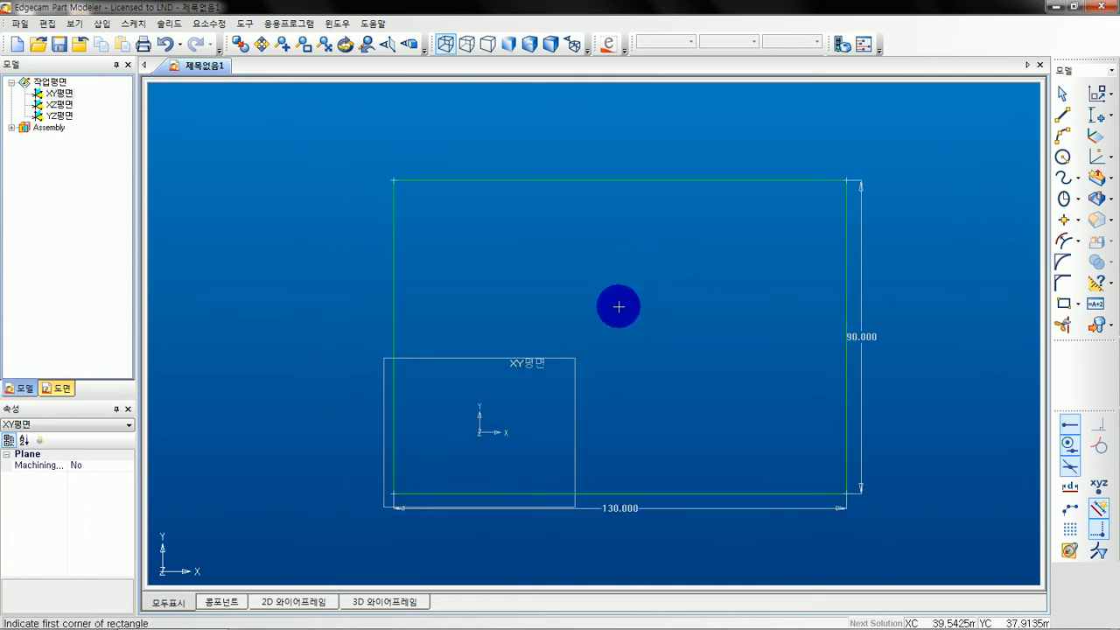
pyautogui.press('Escape')
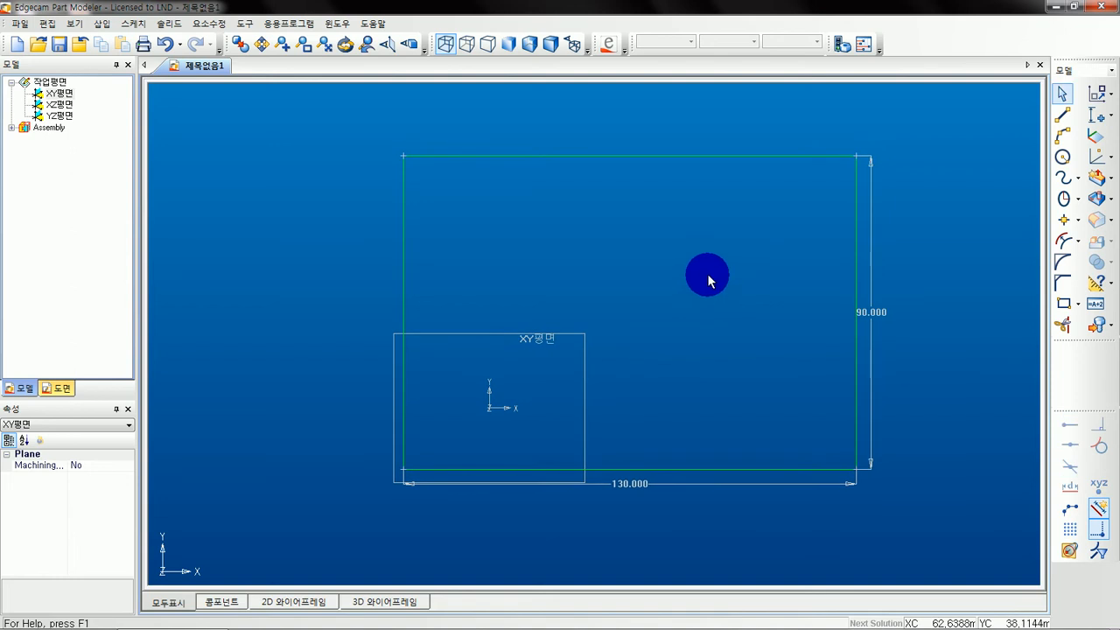
# - Add a horizontal distance dimension between the origin and the rectangle's lower-left corner with the value 130/2
pyautogui.moveTo(788, 265); pyautogui.dragTo(752, 285, button='middle')
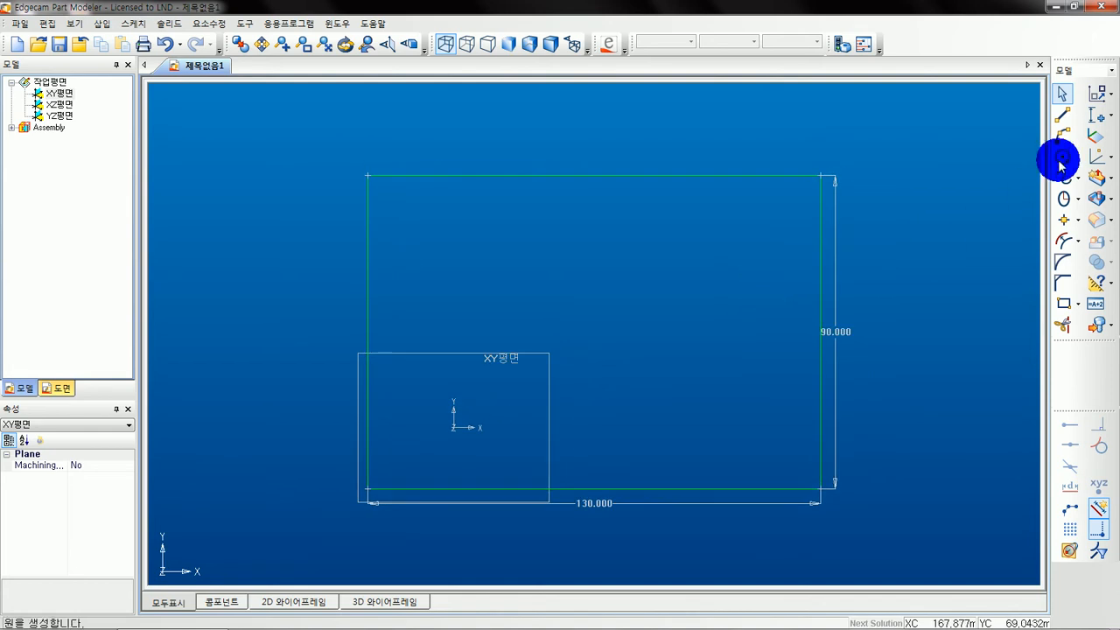
pyautogui.click(1097, 119)
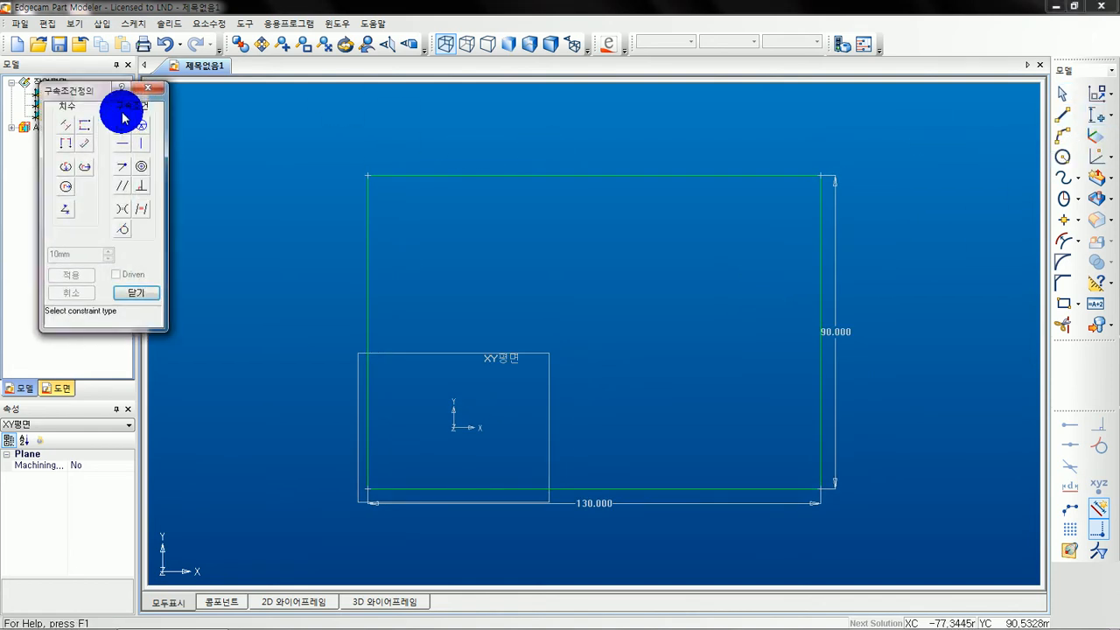
pyautogui.moveTo(83, 88); pyautogui.dragTo(76, 83)
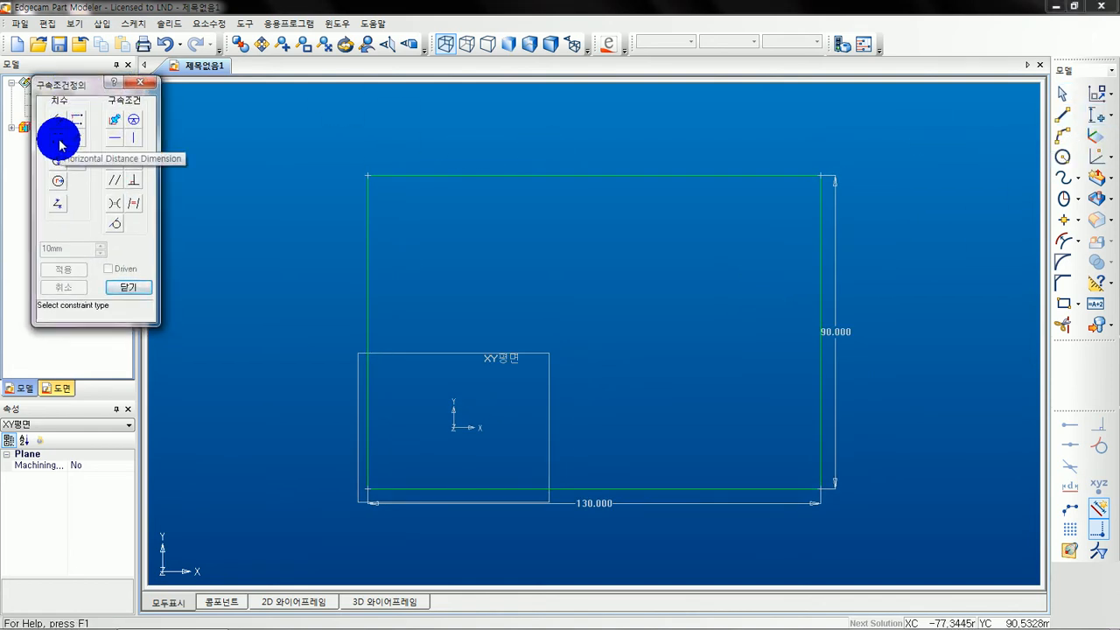
pyautogui.click(60, 144)
pyautogui.click(454, 427)
pyautogui.click(366, 489)
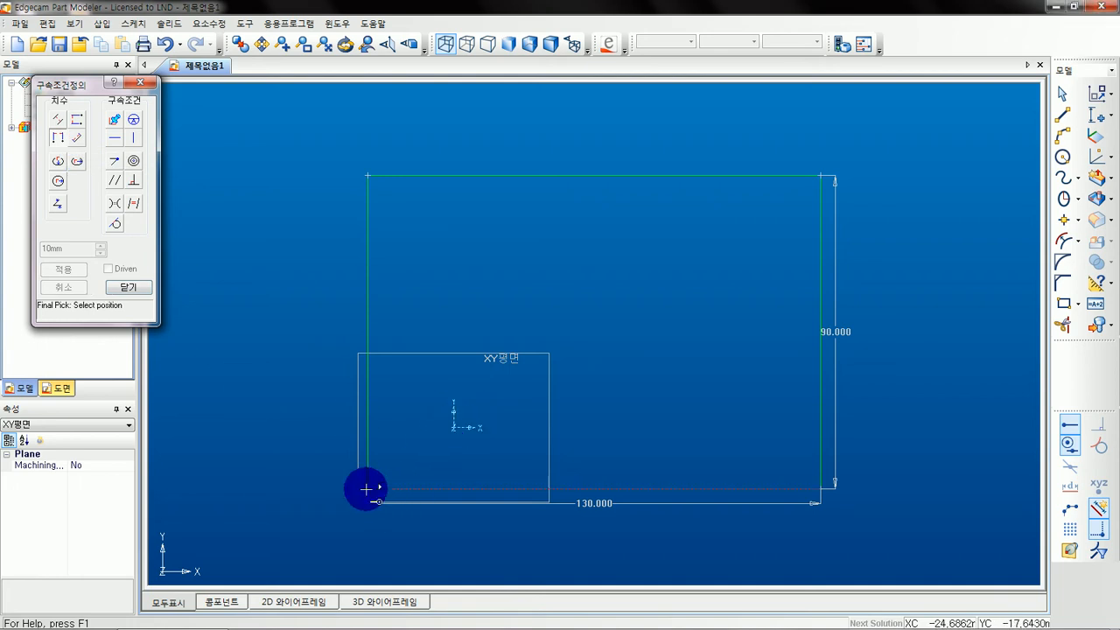
pyautogui.click(415, 531)
pyautogui.write('130/2')
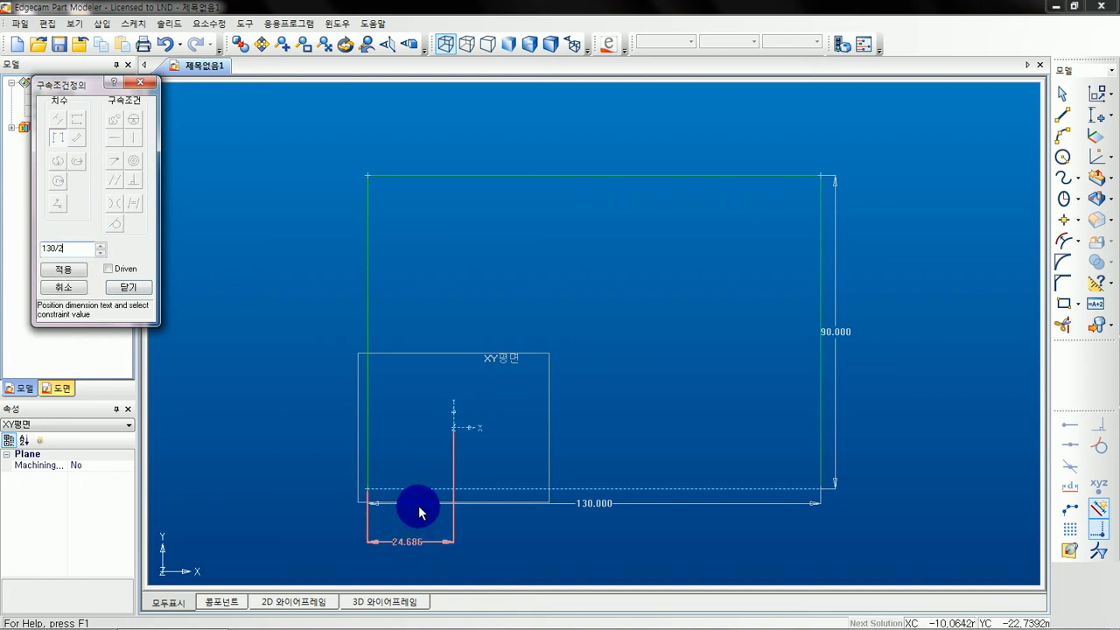
pyautogui.press('Return')
# - Add a vertical distance dimension between the rectangle's lower-right corner and the origin with the value 90/2
pyautogui.moveTo(495, 364); pyautogui.dragTo(565, 341, button='middle')
pyautogui.click(79, 123)
pyautogui.click(748, 466)
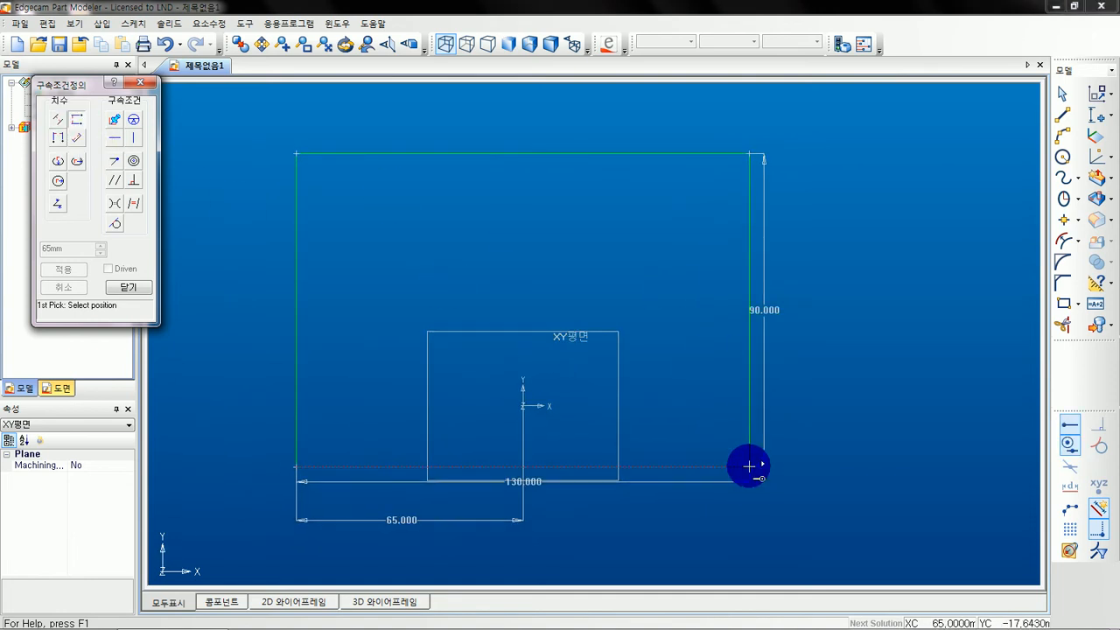
pyautogui.click(523, 403)
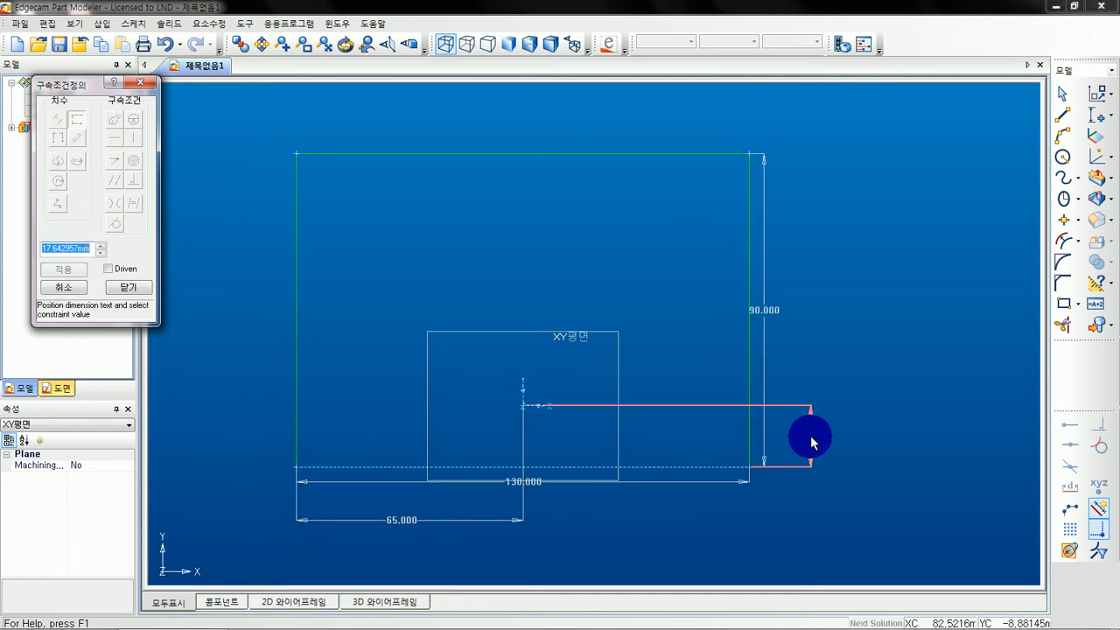
pyautogui.write('90/2')
pyautogui.press('Return')
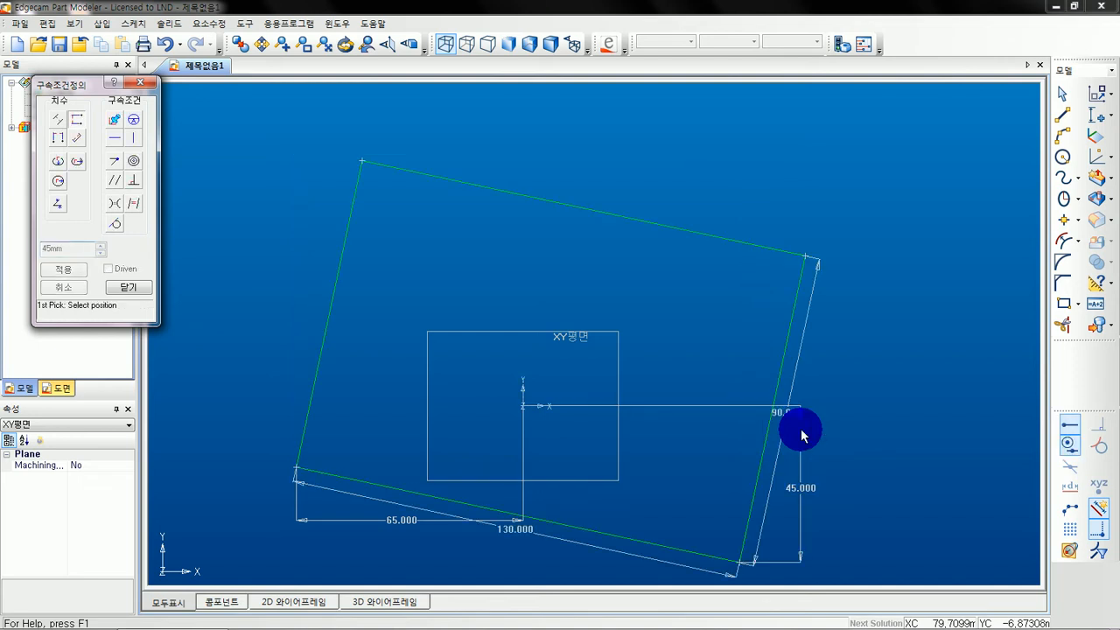
# - Apply a horizontal constraint to the rectangle's bottom edge and finish defining constraints
pyautogui.moveTo(638, 411); pyautogui.dragTo(703, 369, button='middle')
pyautogui.scroll(-2, 687, 374)
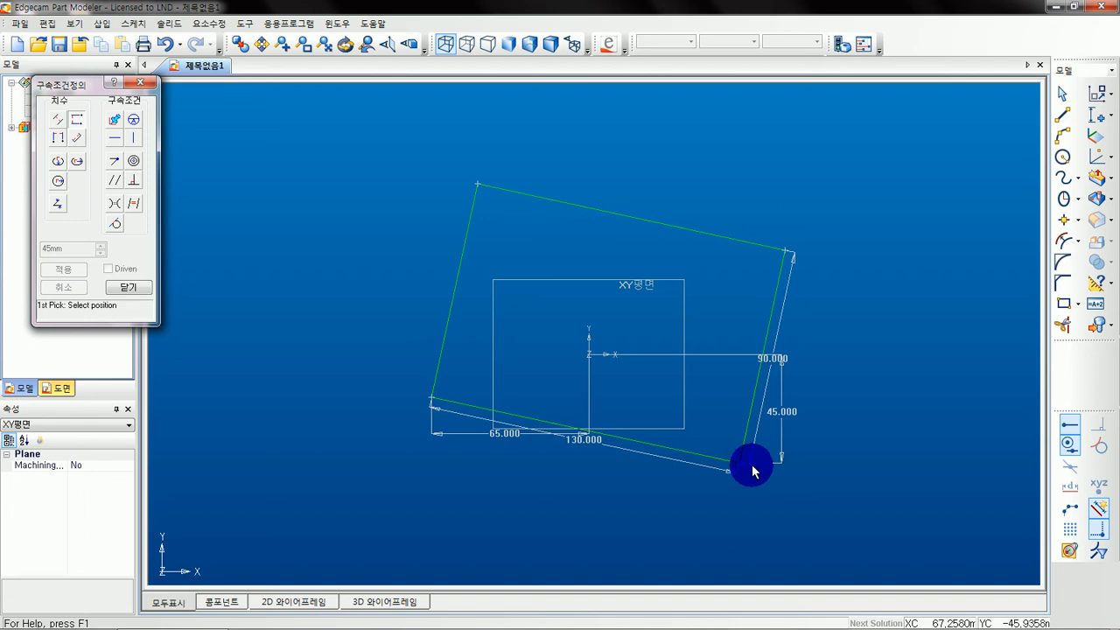
pyautogui.click(115, 137)
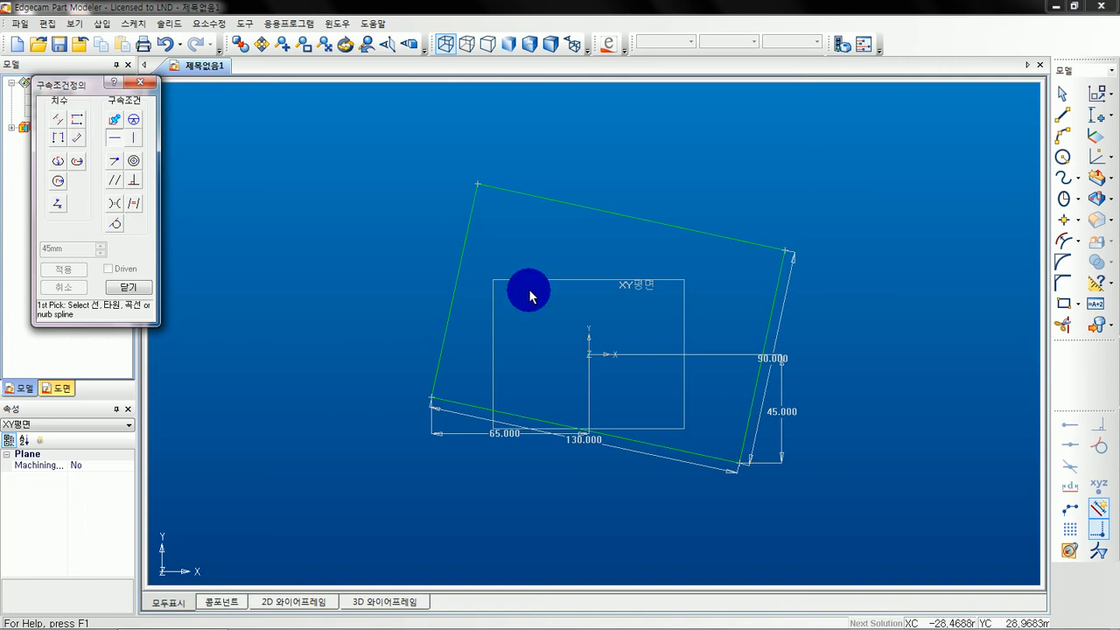
pyautogui.click(665, 450)
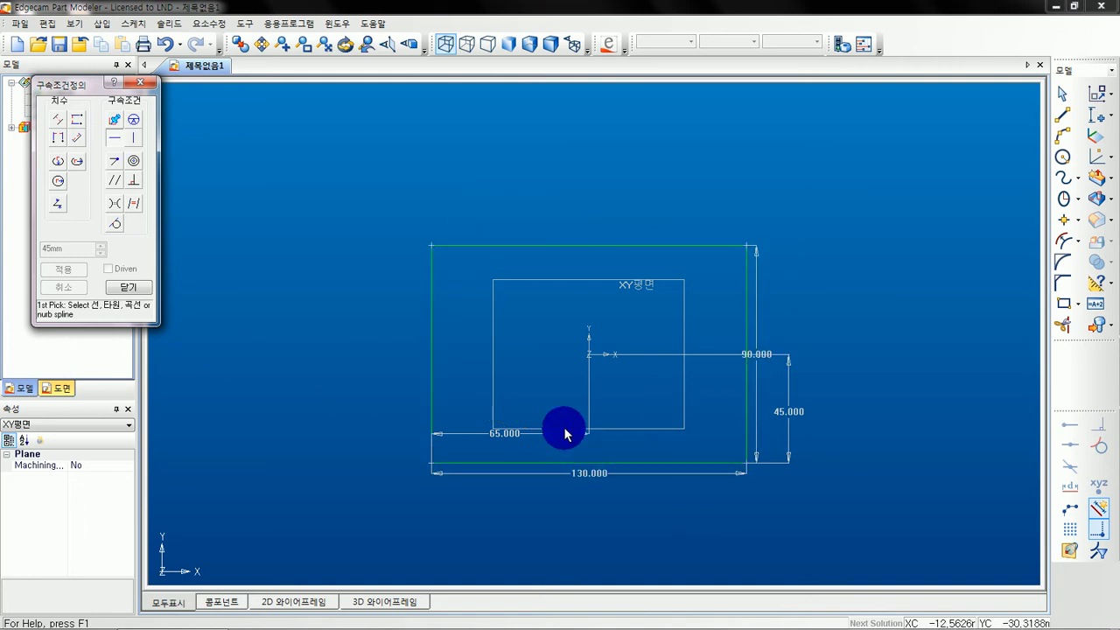
pyautogui.click(129, 287)
# - Rearrange the 65, 45 and 90 mm dimensions around the rectangle so they are spaced apart
pyautogui.moveTo(511, 435); pyautogui.dragTo(504, 518)
pyautogui.moveTo(792, 410); pyautogui.dragTo(715, 415)
pyautogui.moveTo(764, 382)
pyautogui.mouseDown()
pyautogui.moveTo(758, 358)
pyautogui.moveTo(790, 475)
pyautogui.mouseUp()
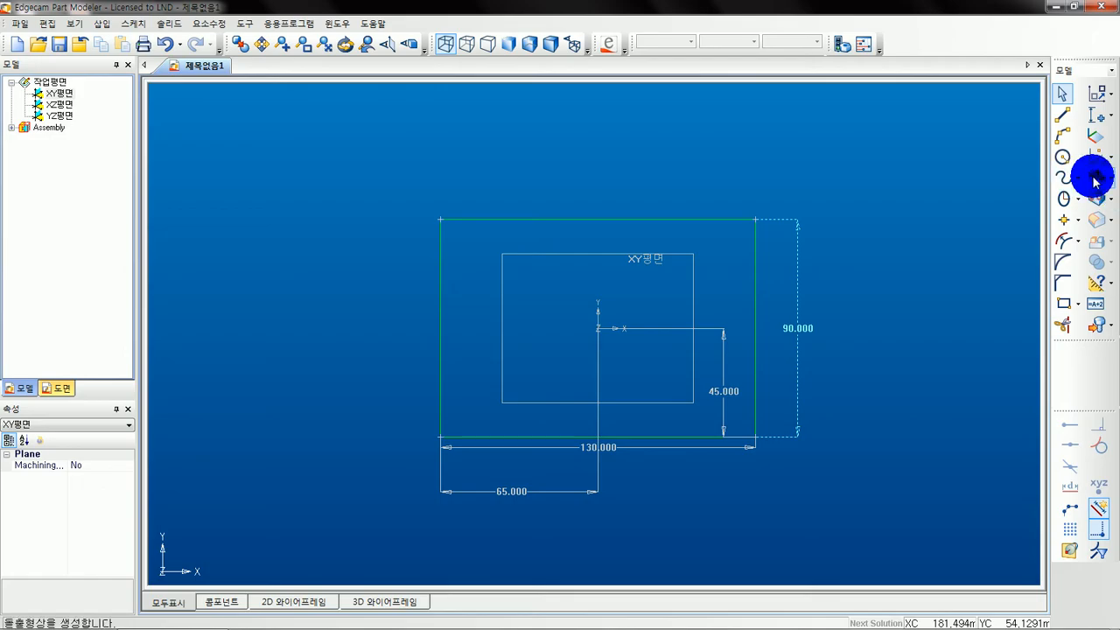
# - Extrude the rectangle profile upward 10 mm with a 0-degree draft angle, previewing it before accepting
pyautogui.click(1074, 212)
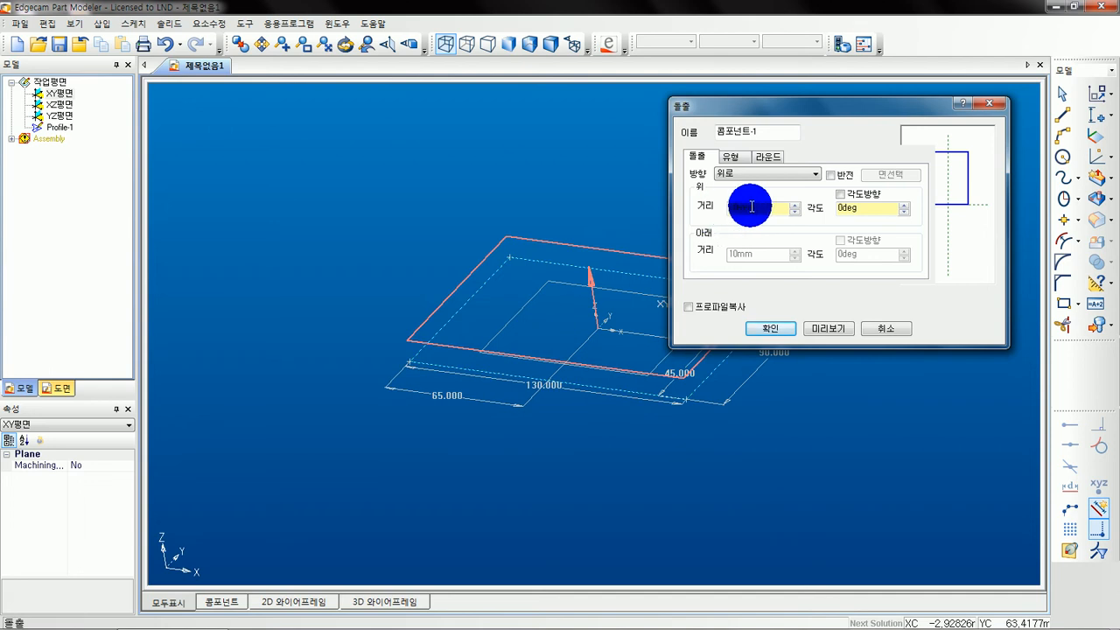
pyautogui.click(829, 328)
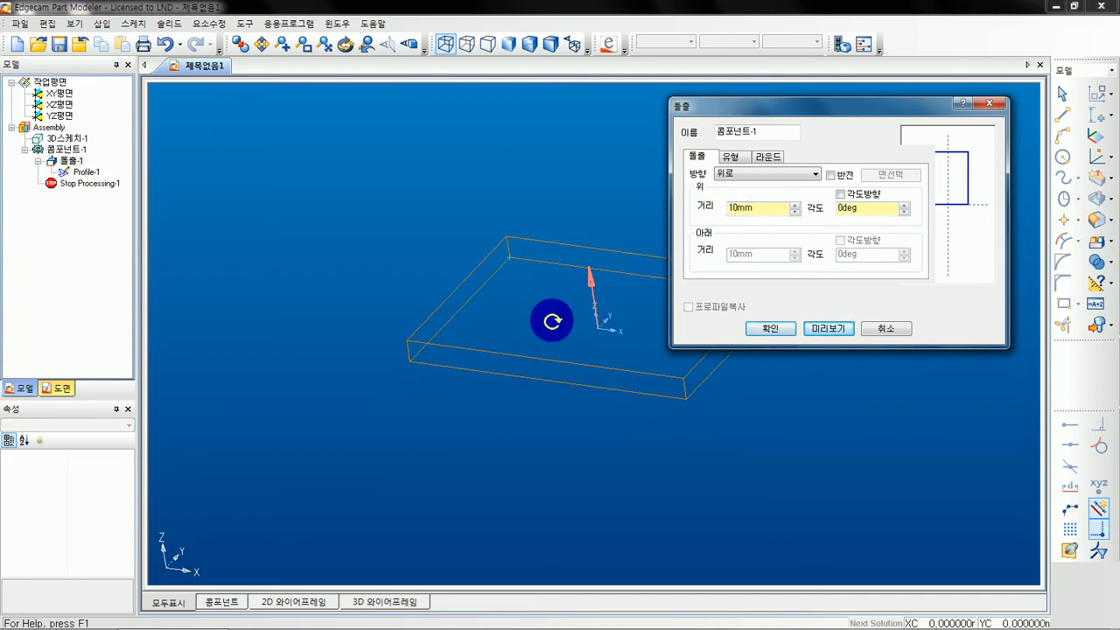
pyautogui.click(783, 329)
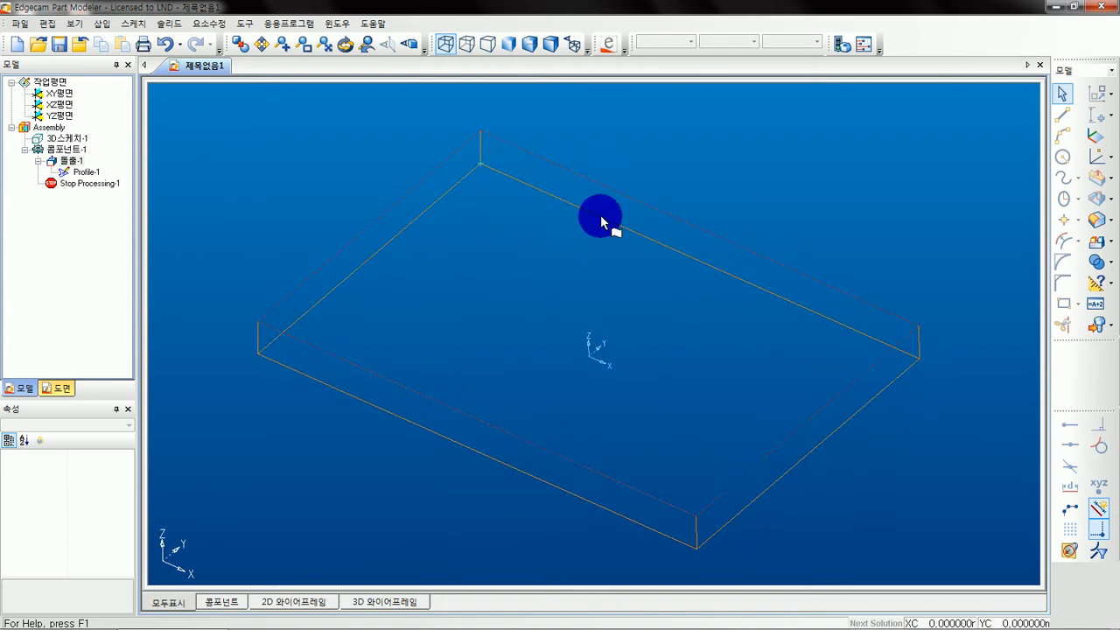
# - Try the shaded and wireframe display styles on the plate and settle on translucent shading with visible edges
pyautogui.click(552, 48)
pyautogui.moveTo(555, 230)
pyautogui.mouseDown()
pyautogui.moveTo(595, 272)
pyautogui.moveTo(593, 313)
pyautogui.mouseUp()
pyautogui.moveTo(593, 314); pyautogui.dragTo(602, 339, button='middle')
pyautogui.click(510, 48)
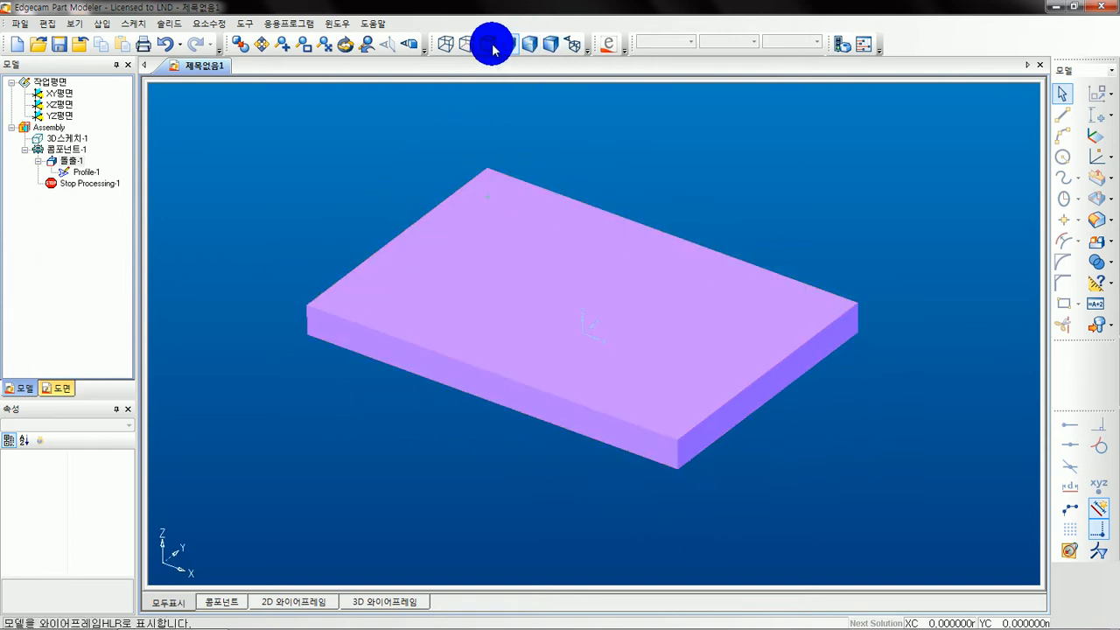
pyautogui.click(492, 48)
pyautogui.click(550, 44)
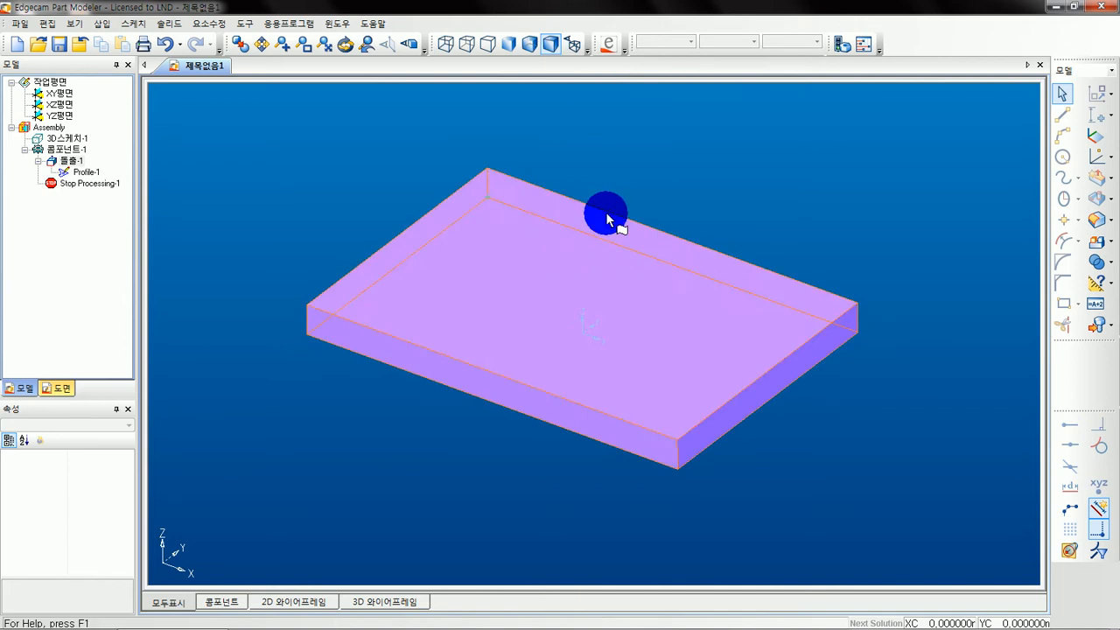
pyautogui.scroll(1, 605, 254)
pyautogui.moveTo(605, 254); pyautogui.dragTo(603, 343, button='middle')
pyautogui.moveTo(536, 259); pyautogui.dragTo(674, 376, button='middle')
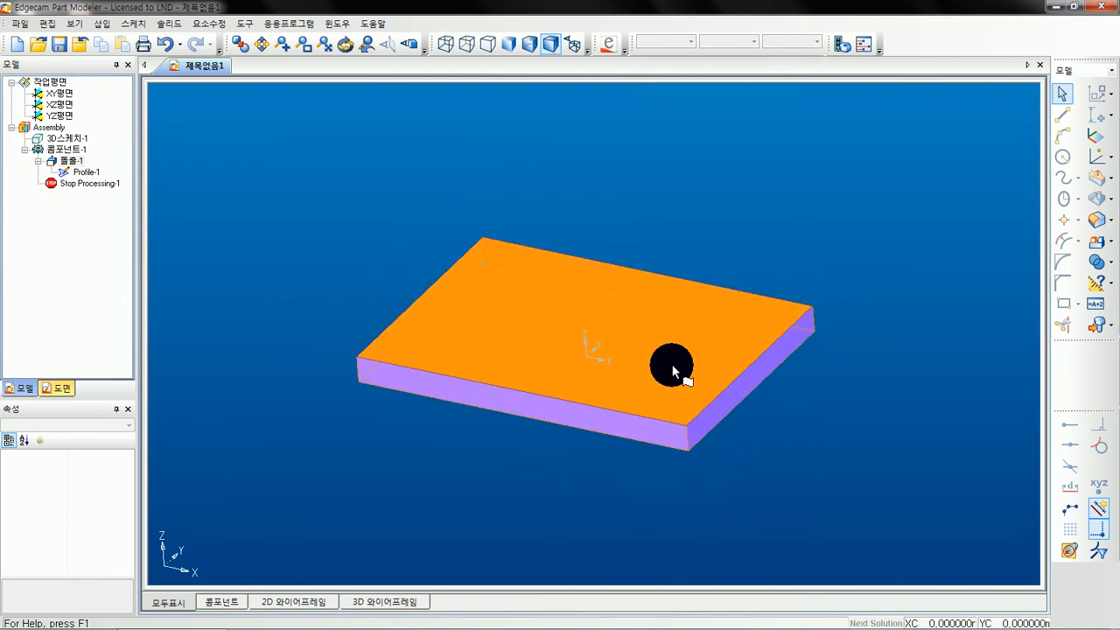
# - Select the plate and orient the view straight onto its top face
pyautogui.click(525, 289)
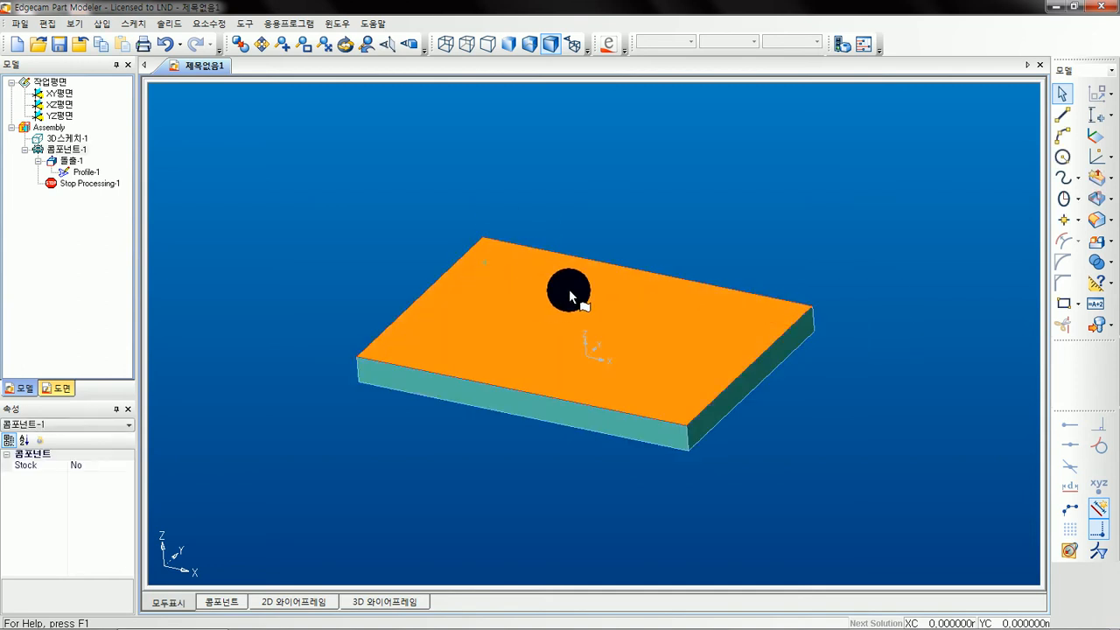
pyautogui.click(387, 45)
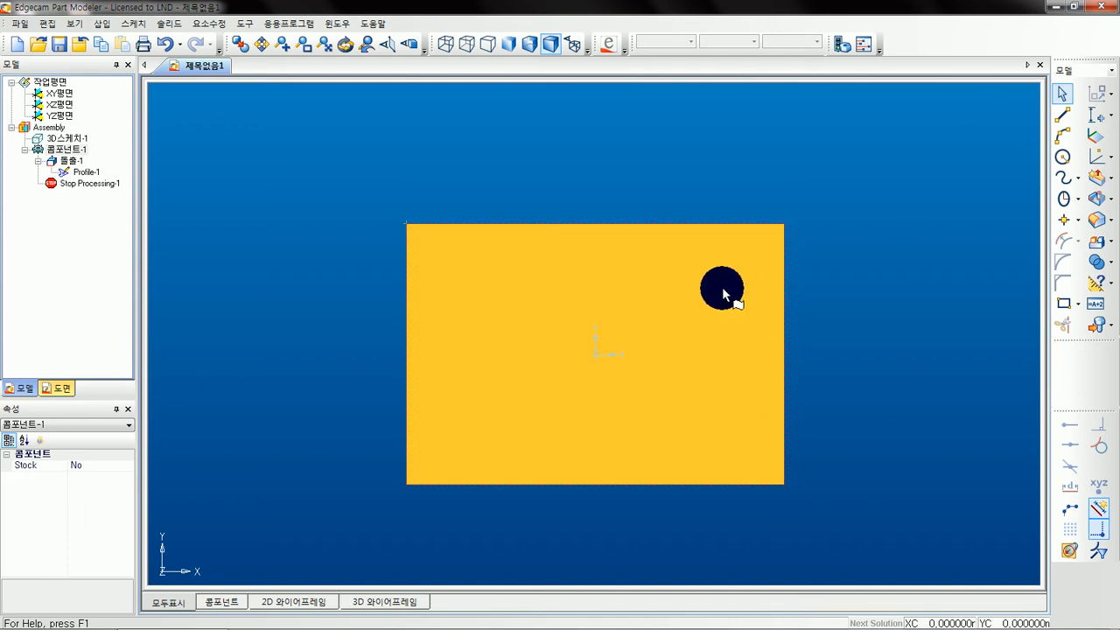
pyautogui.moveTo(547, 342); pyautogui.dragTo(563, 295, button='middle')
pyautogui.scroll(1, 599, 303)
pyautogui.moveTo(639, 259); pyautogui.dragTo(623, 297, button='middle')
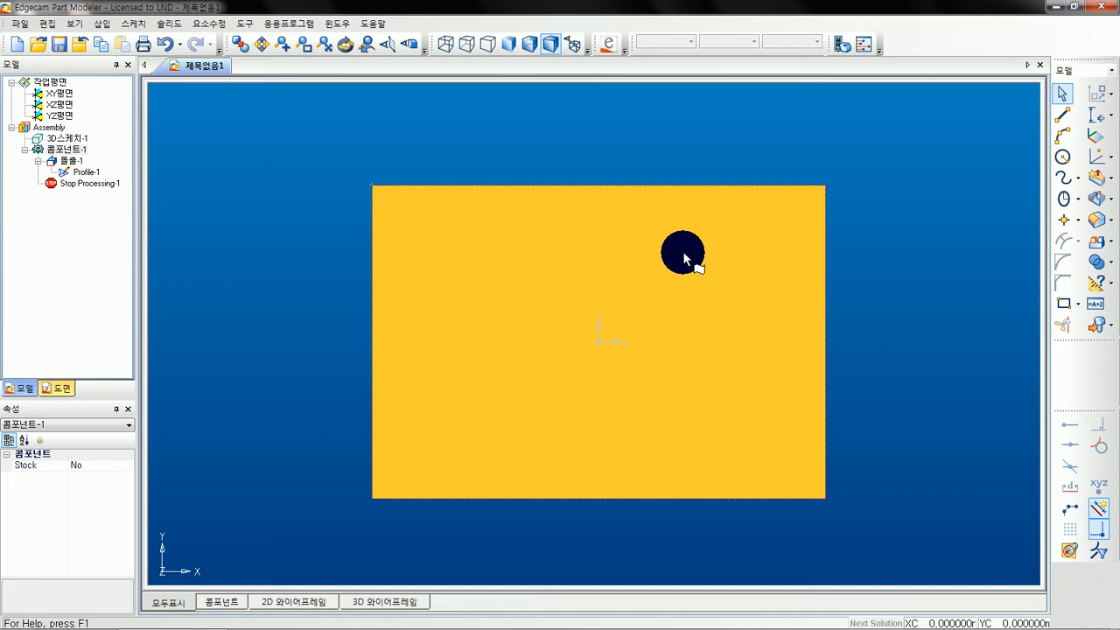
# - Draw a circle of radius 35 mm on the left half of the plate's top face
pyautogui.click(1065, 157)
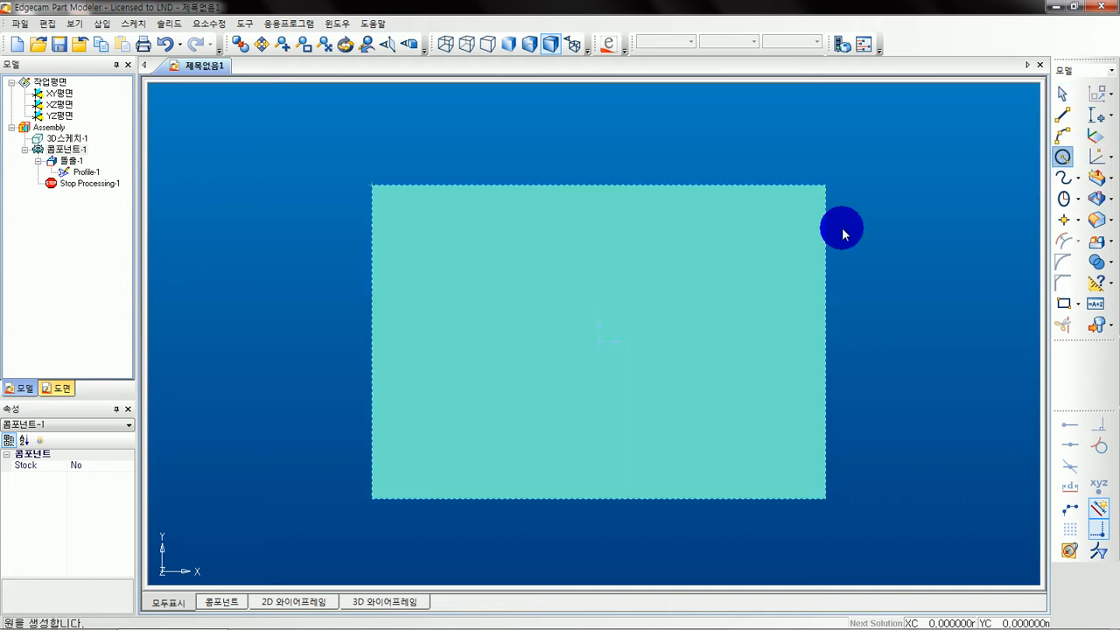
pyautogui.click(471, 334)
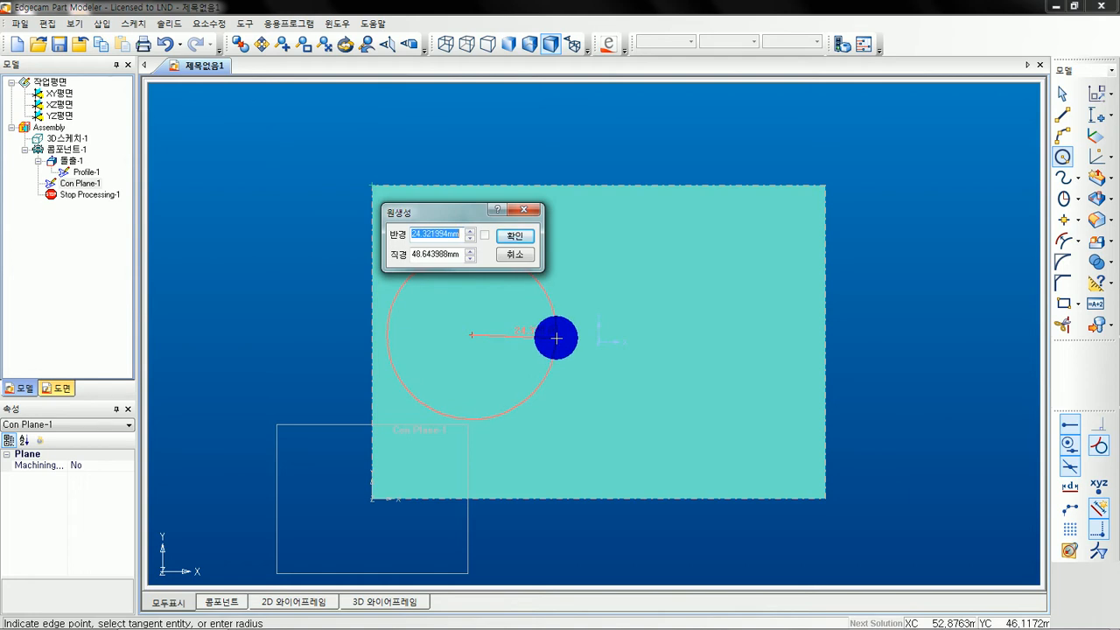
pyautogui.press('Return')
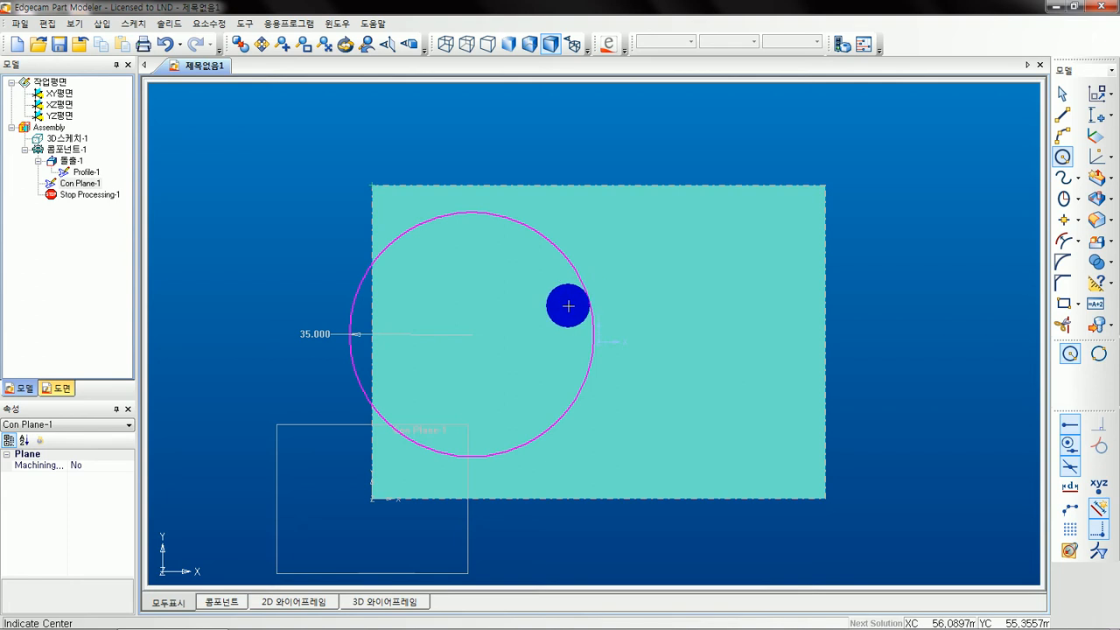
# - Set the vertical distance between the plate's lower-left corner and the circle's centre to 45 mm
pyautogui.click(1095, 97)
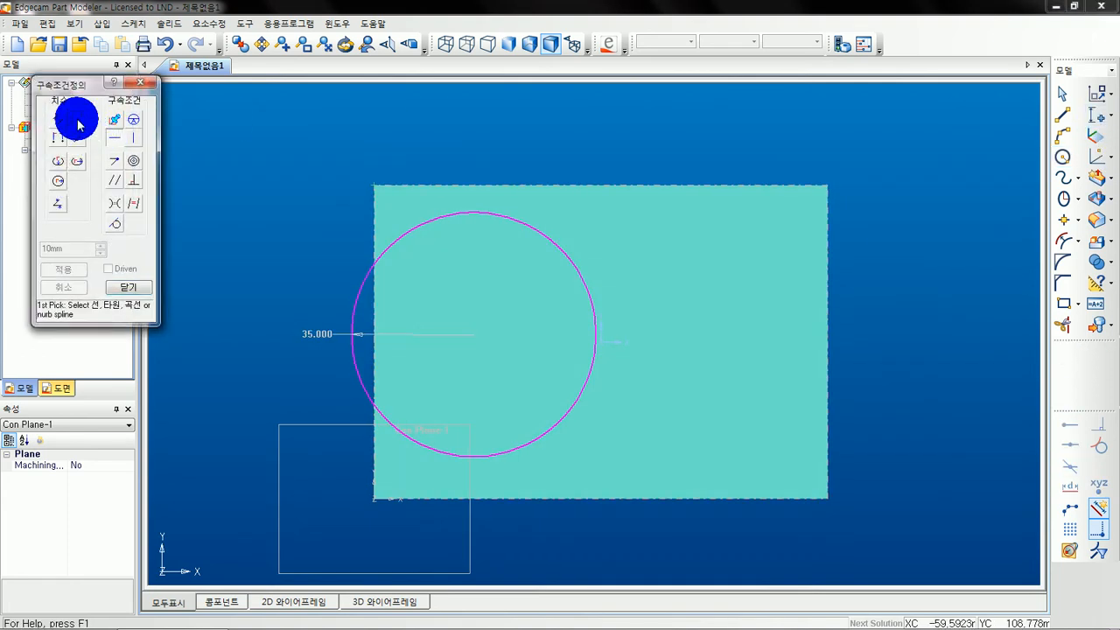
pyautogui.click(375, 499)
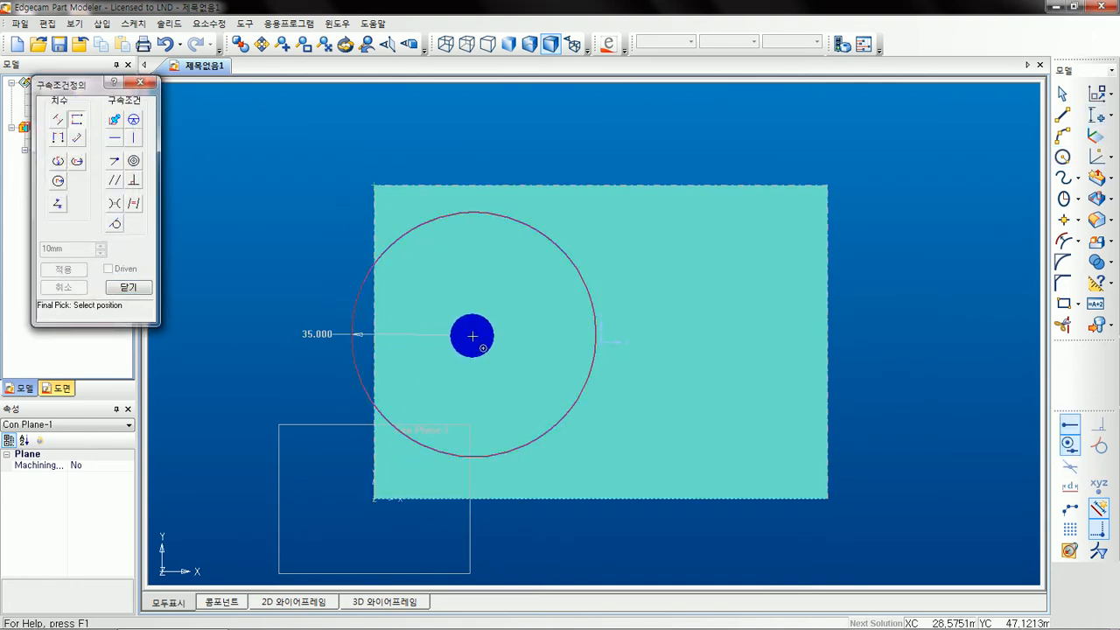
pyautogui.click(473, 333)
pyautogui.click(264, 398)
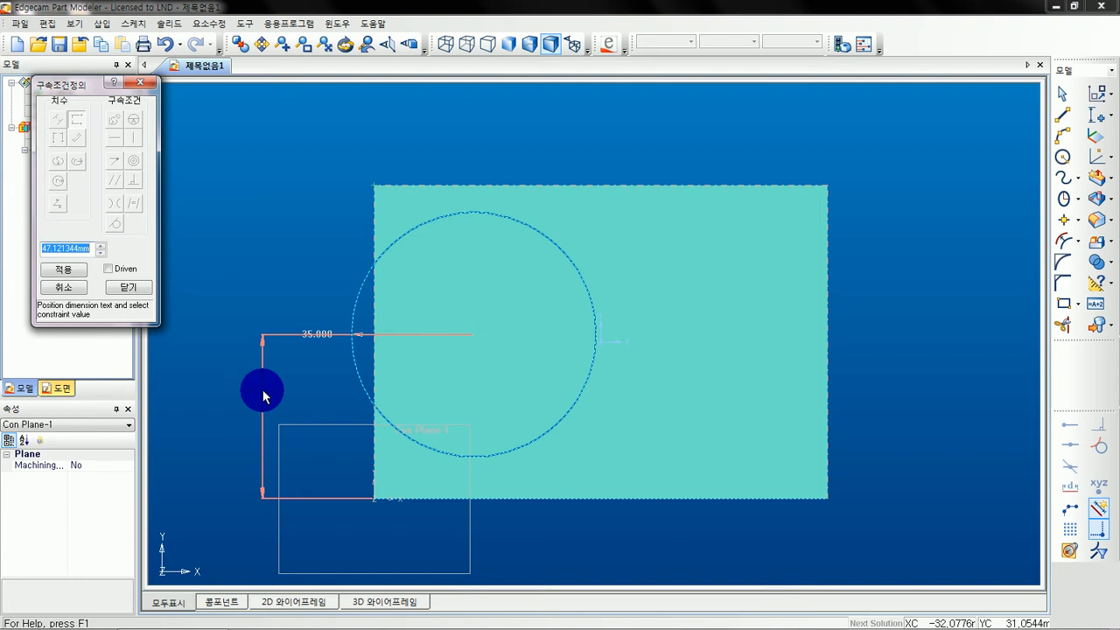
pyautogui.press('Return')
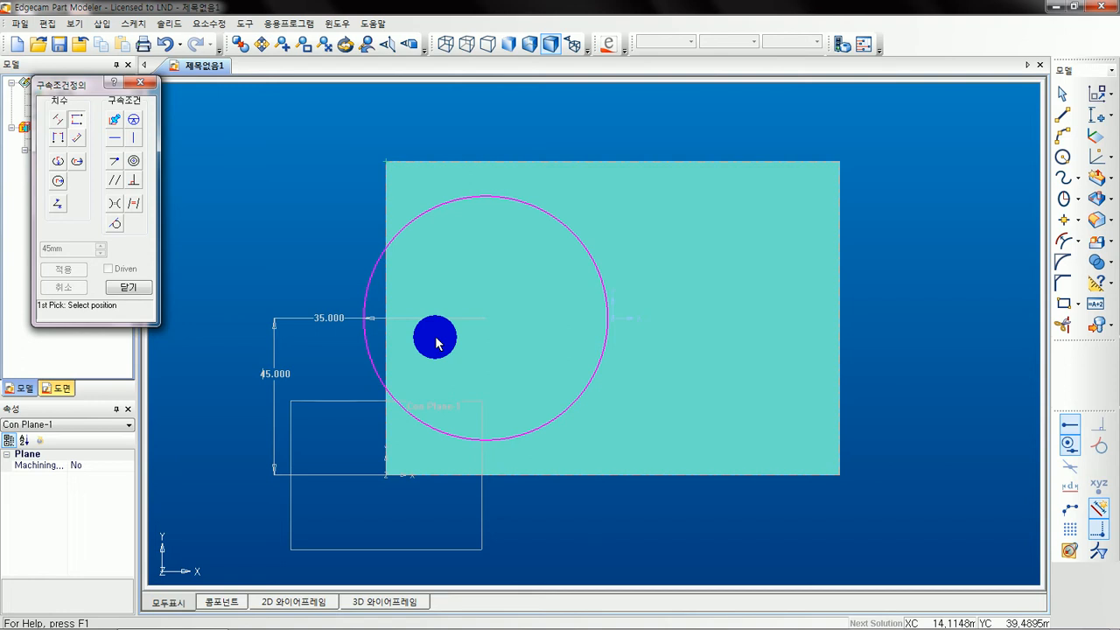
pyautogui.click(128, 288)
# - Undo the circle and its vertical dimension on the top face
pyautogui.hotkey('ctrl', 'z')
pyautogui.moveTo(646, 357); pyautogui.dragTo(617, 346, button='middle')
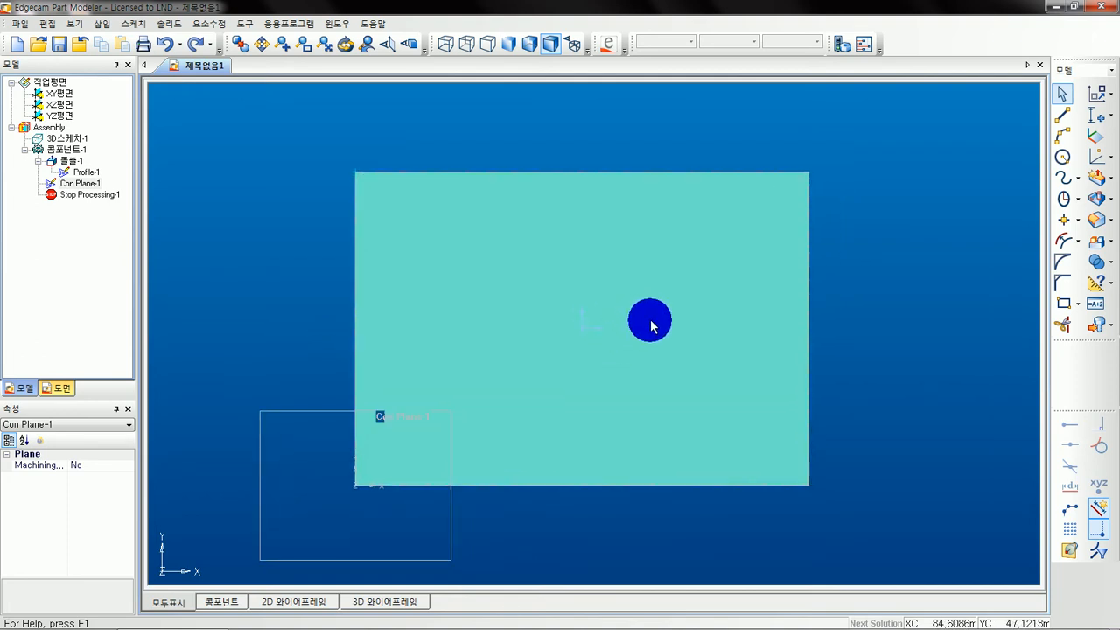
# - Draw a circle of radius 35 mm on the left half of the plate's top face
pyautogui.click(1063, 157)
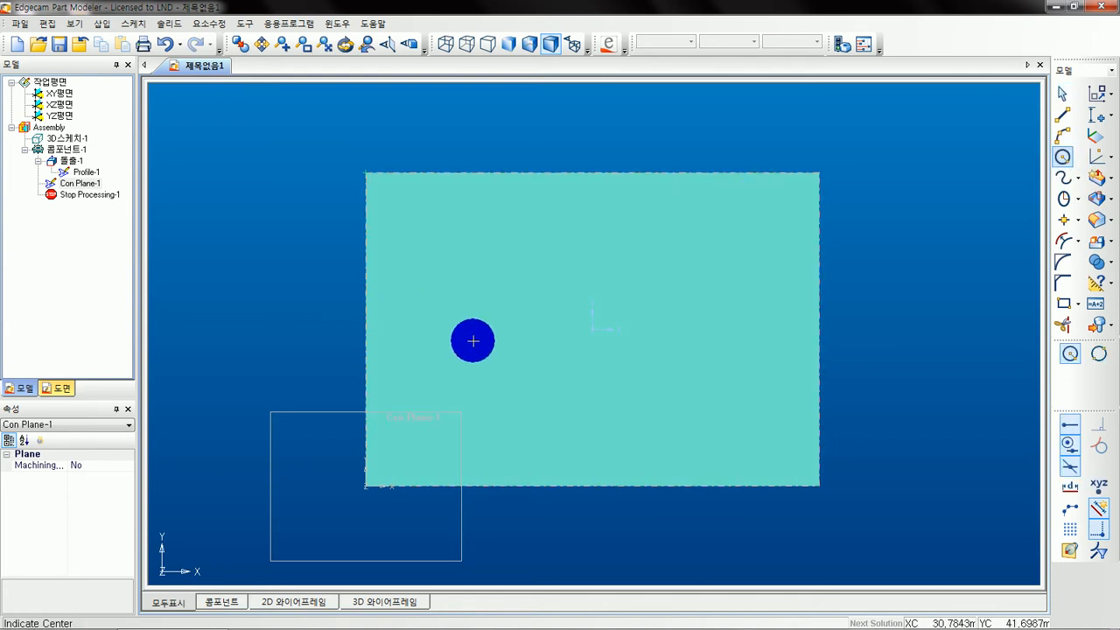
pyautogui.click(463, 322)
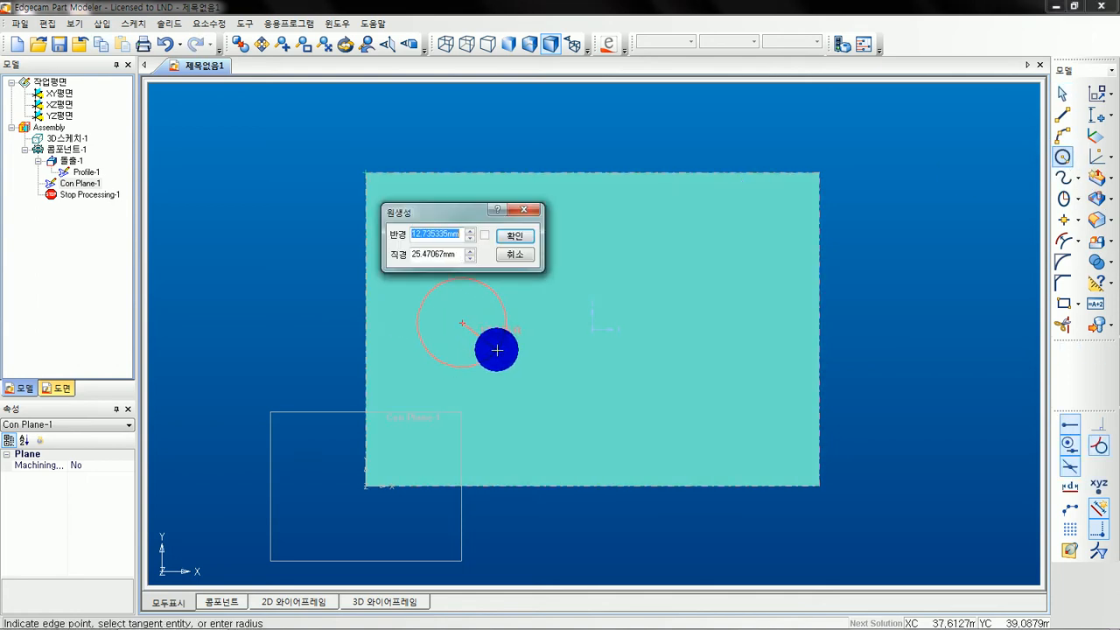
pyautogui.press('Return')
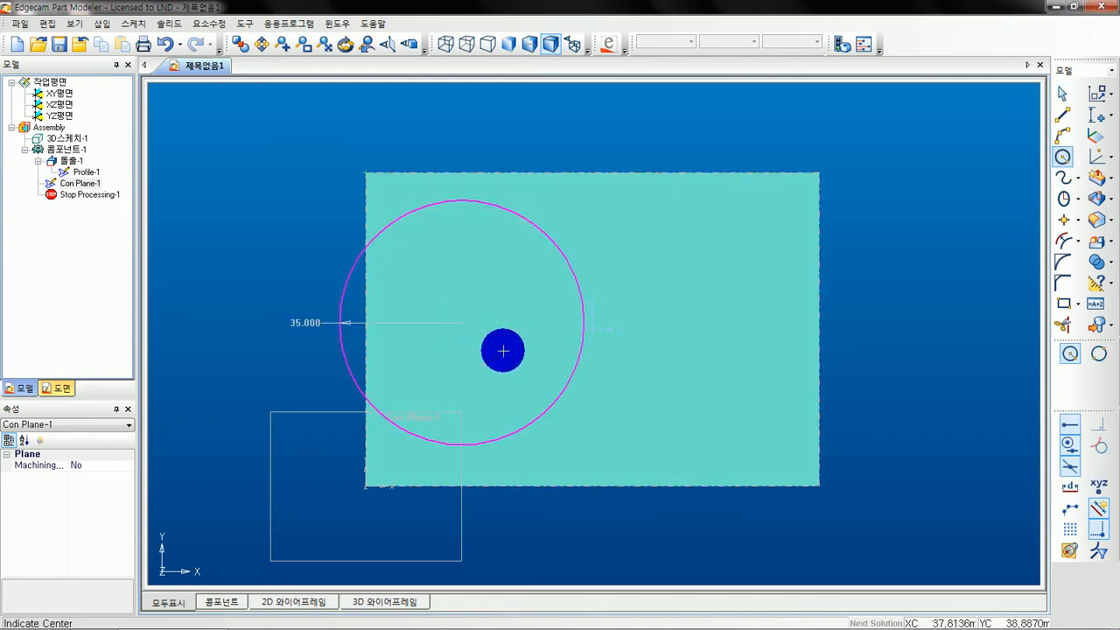
# - Try to dimension the vertical distance from the plate's lower-left corner to the circle's centre, and remove the circle
pyautogui.click(1099, 112)
pyautogui.click(59, 138)
pyautogui.moveTo(387, 460); pyautogui.dragTo(397, 397, button='middle')
pyautogui.click(77, 119)
pyautogui.click(372, 444)
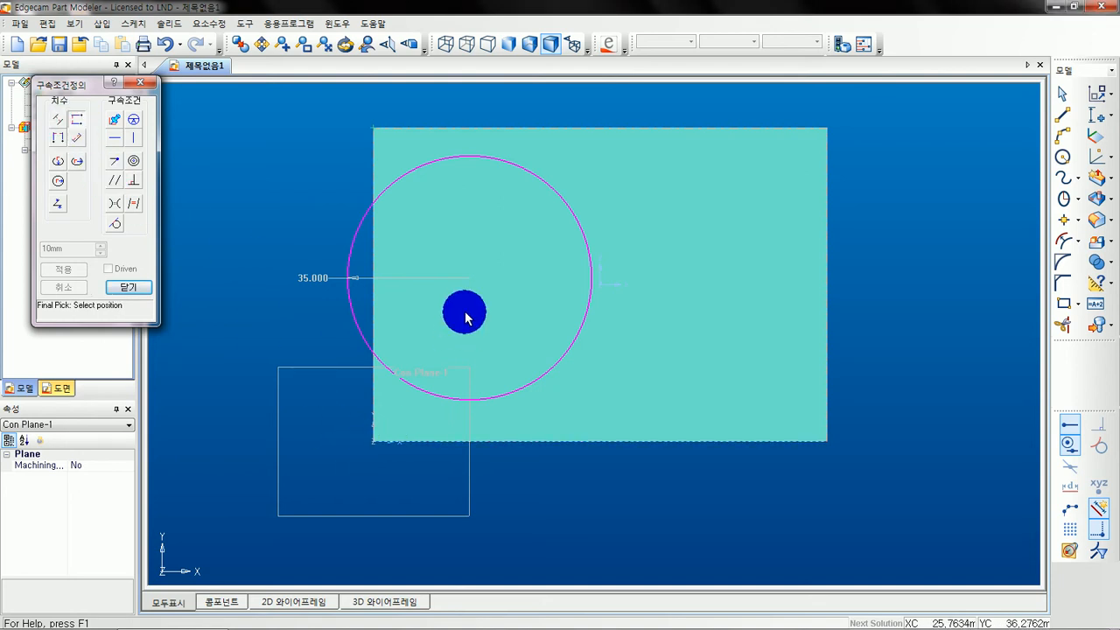
pyautogui.click(471, 277)
pyautogui.click(234, 334)
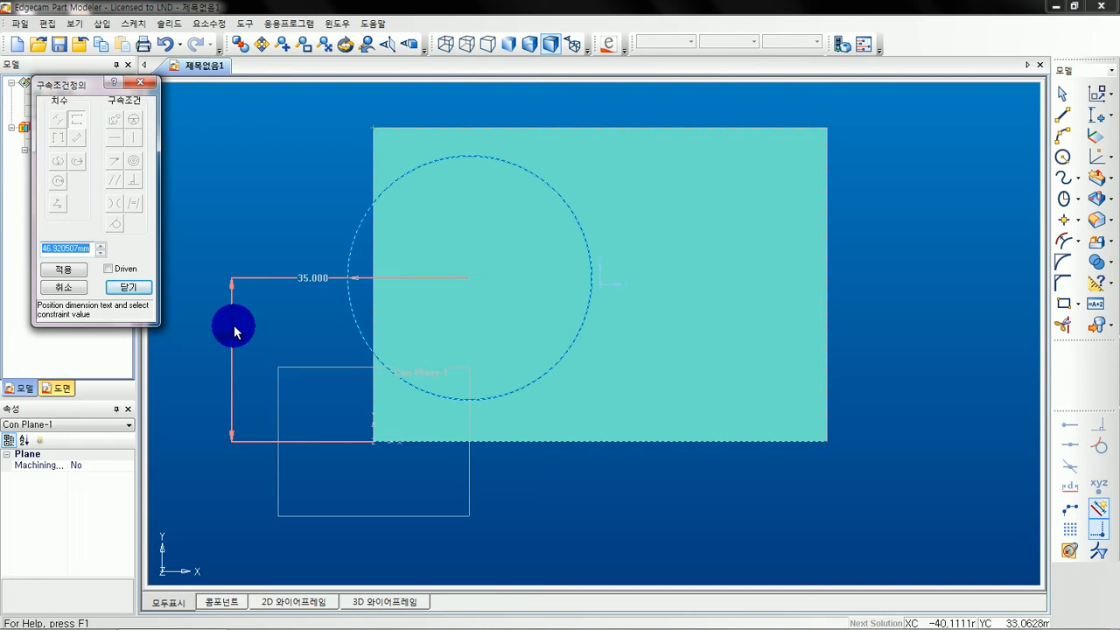
pyautogui.press('Escape')
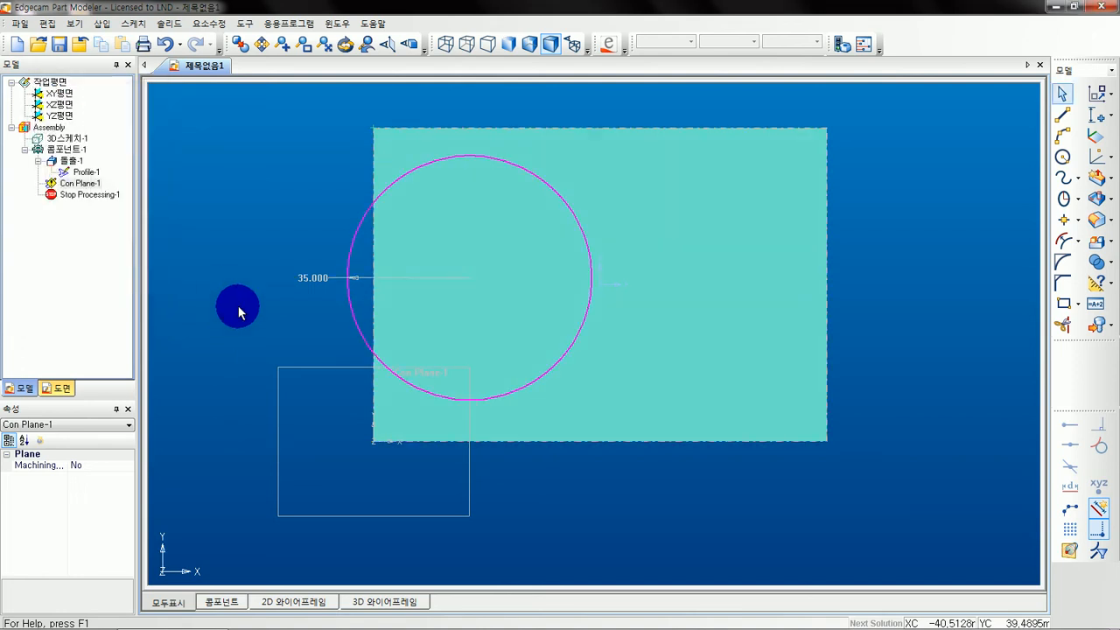
pyautogui.press('Delete')
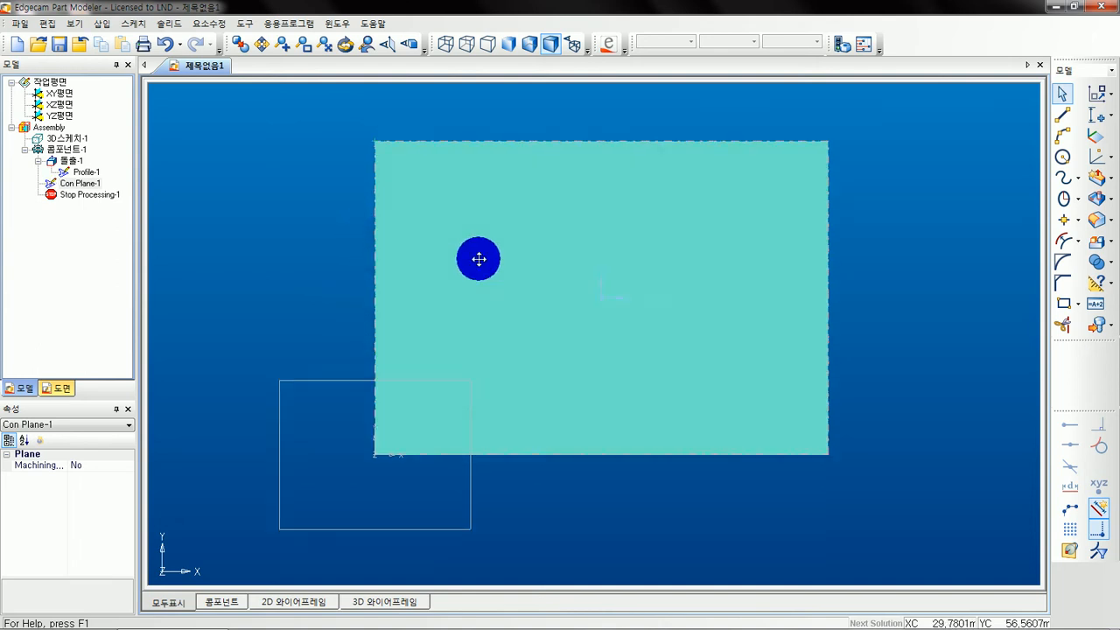
# - Open the plate's base profile for editing and set its overall width to 140 mm
pyautogui.doubleClick(86, 173)
pyautogui.moveTo(613, 304); pyautogui.dragTo(605, 275, button='middle')
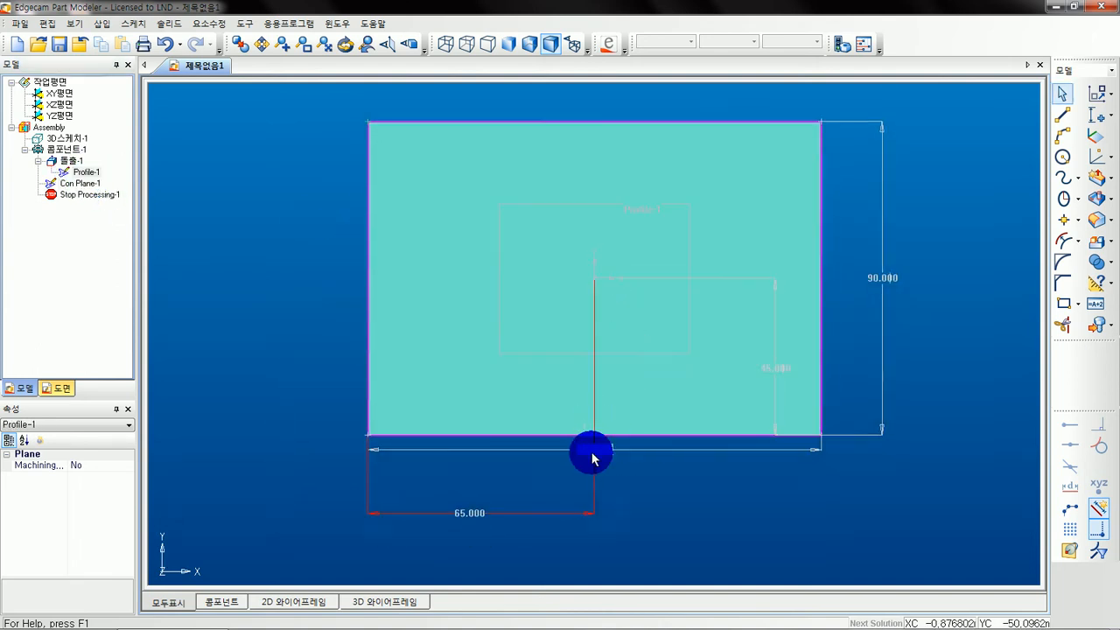
pyautogui.doubleClick(594, 450)
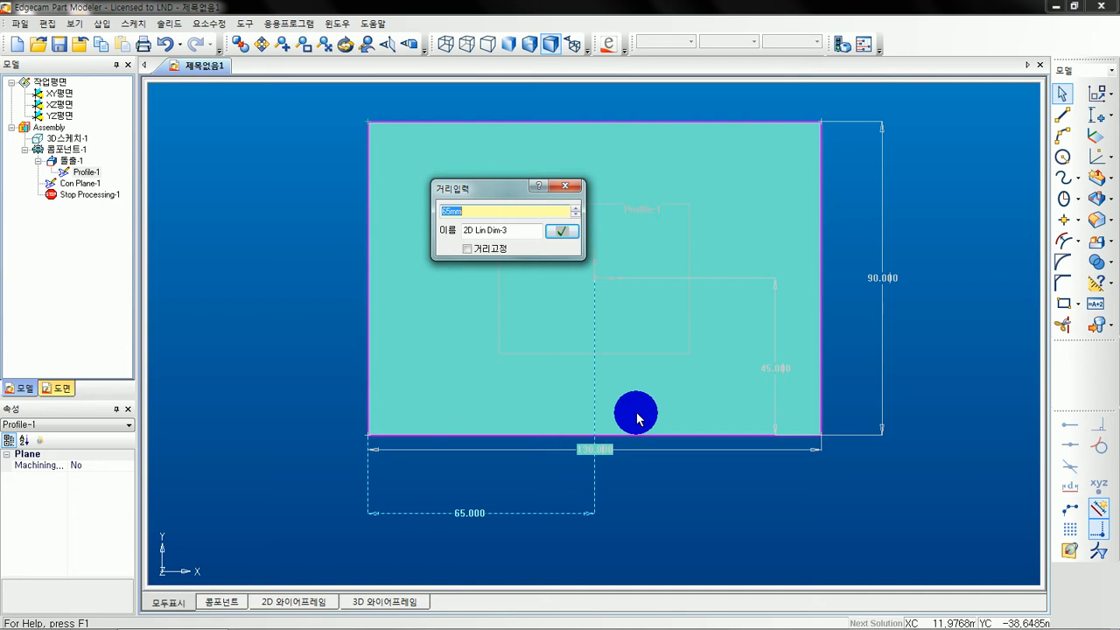
pyautogui.press('Return')
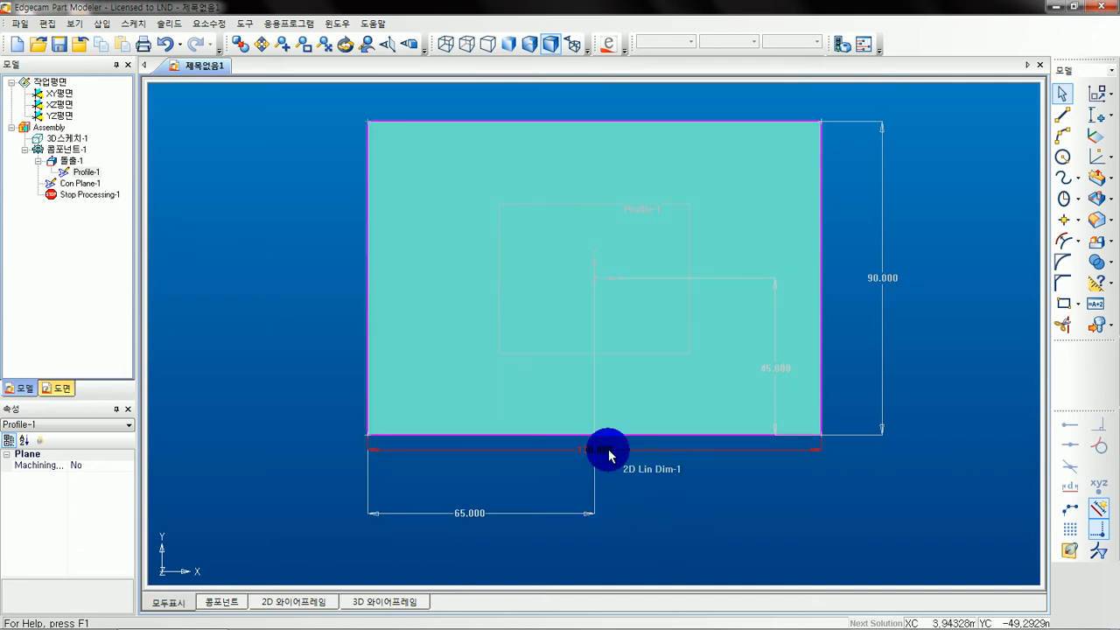
pyautogui.doubleClick(610, 451)
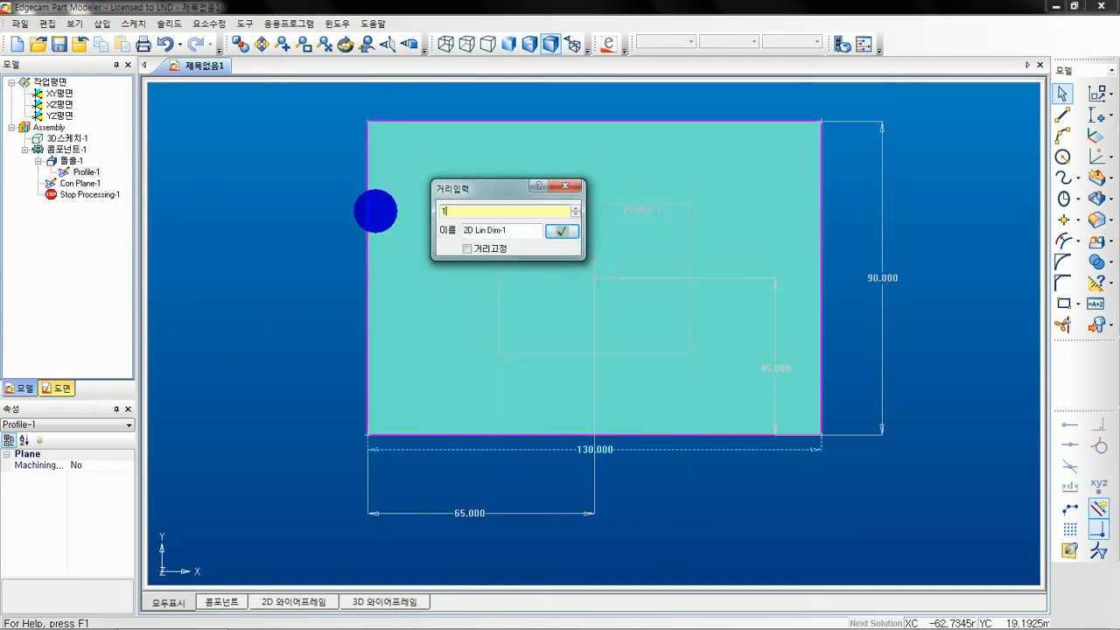
pyautogui.write('140')
pyautogui.press('Return')
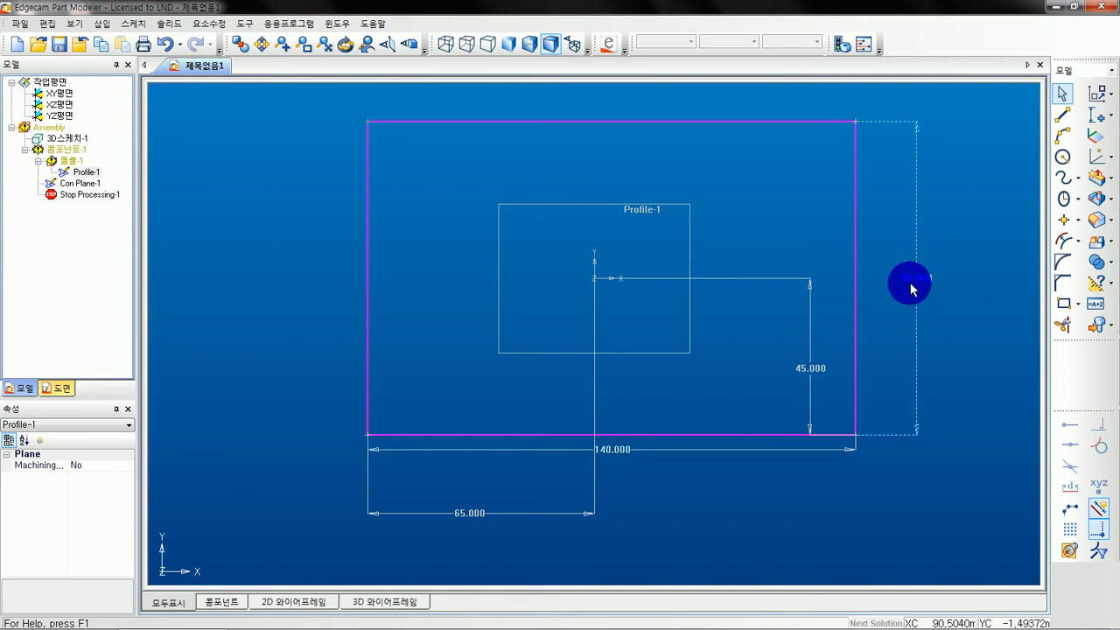
# - Set the overall height of the plate's base profile to 100 mm
pyautogui.doubleClick(915, 287)
pyautogui.write('100')
pyautogui.press('Return')
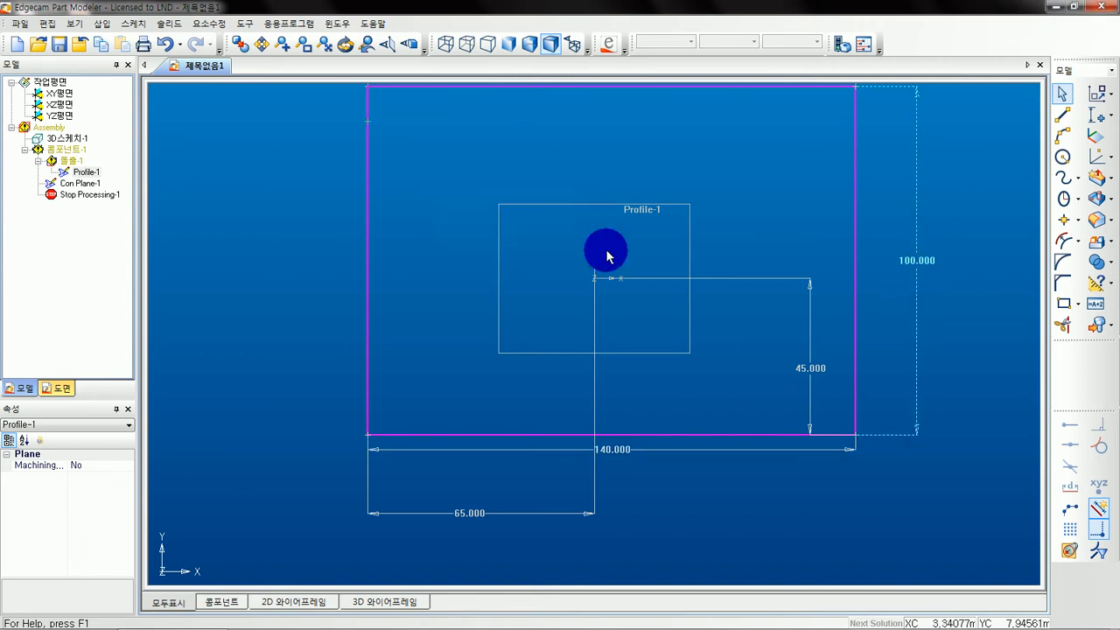
# - Recentre the profile on the origin by setting its vertical offset to 50 mm and its horizontal offset to 70 mm
pyautogui.doubleClick(813, 373)
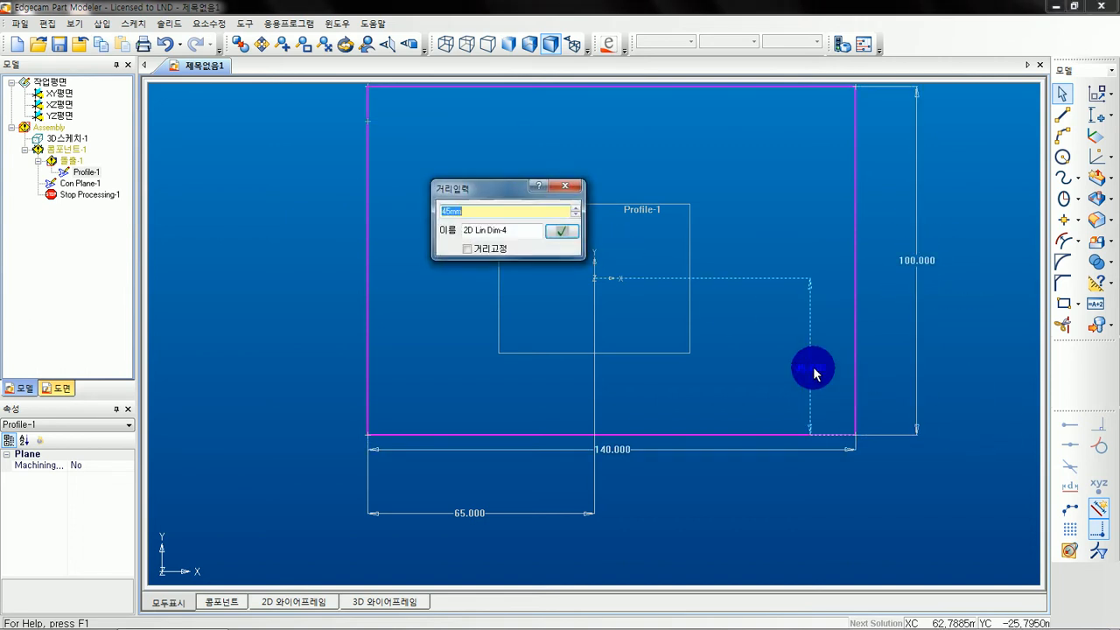
pyautogui.write('50')
pyautogui.press('Return')
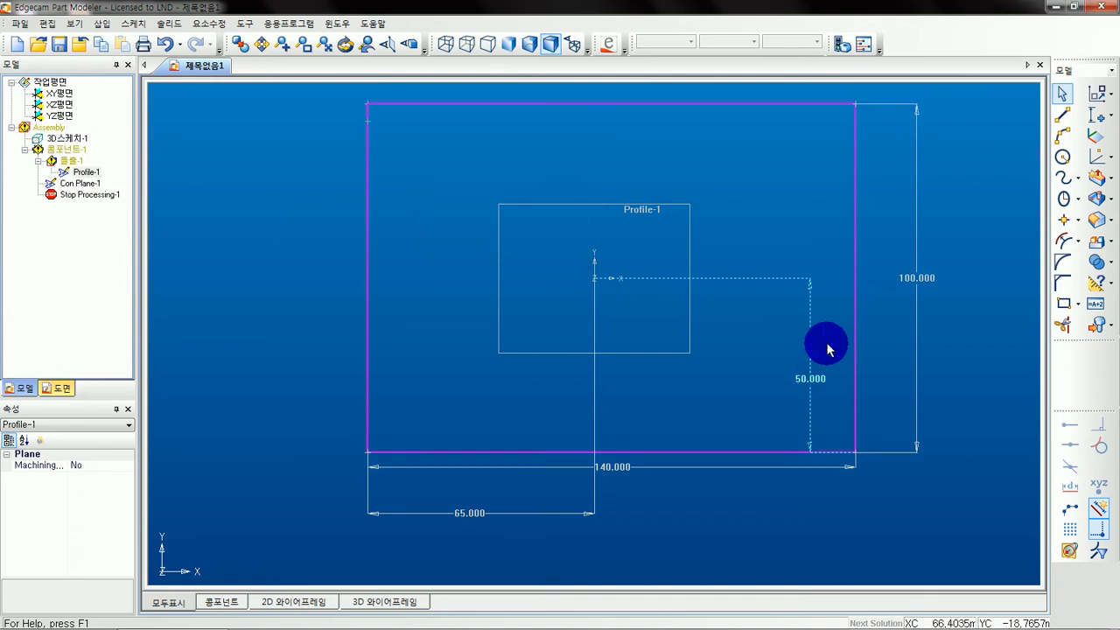
pyautogui.doubleClick(475, 514)
pyautogui.press('Return')
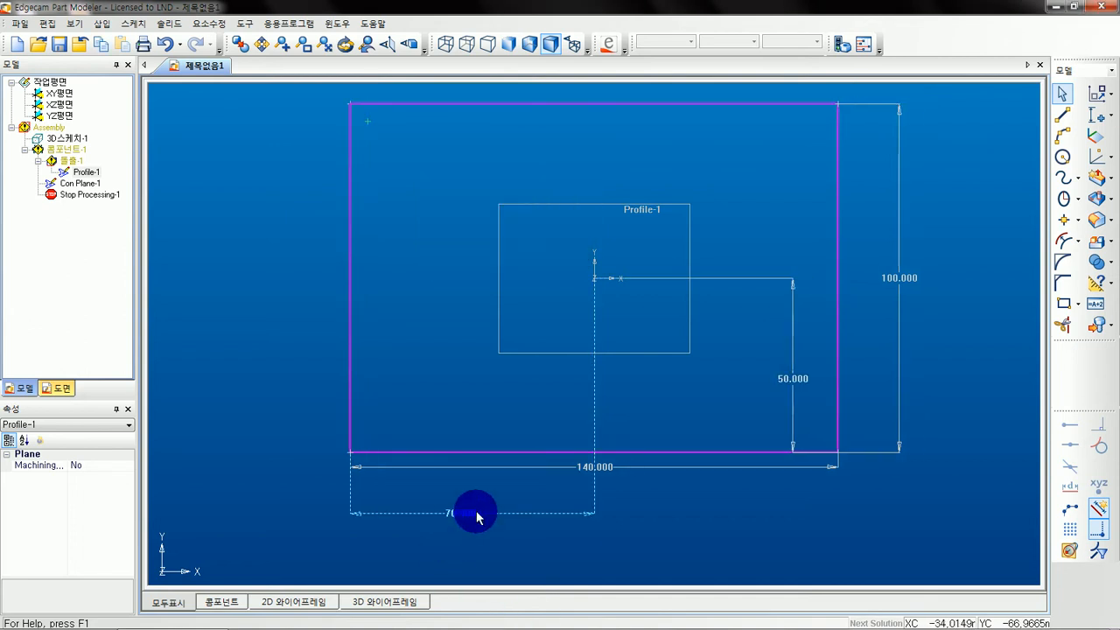
# - Regenerate the whole assembly so the plate solid takes on the edited profile dimensions
pyautogui.click(87, 171)
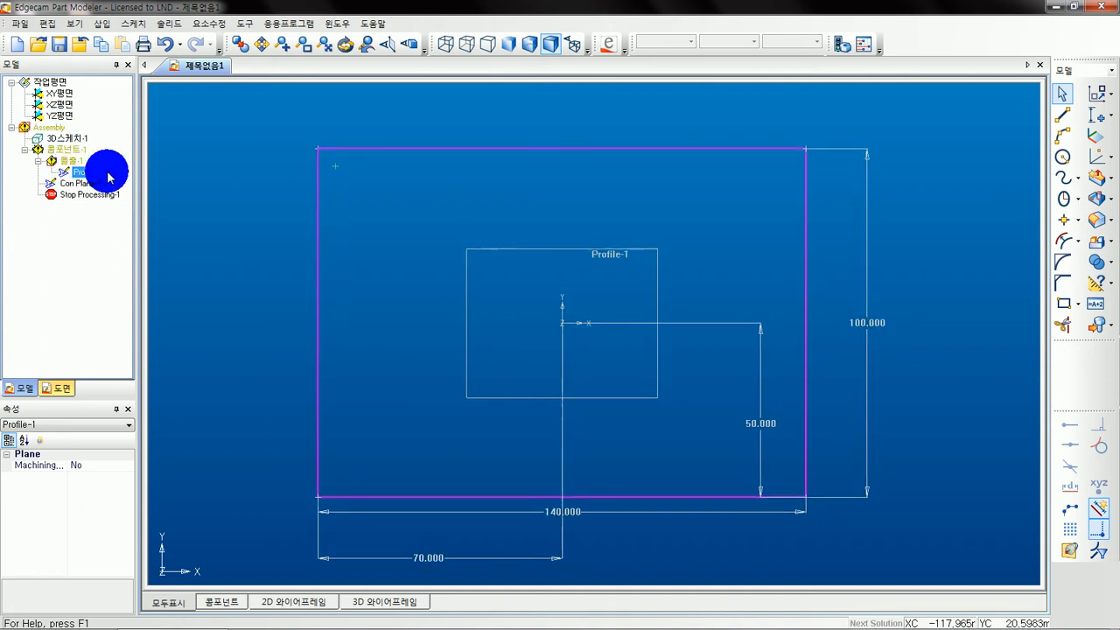
pyautogui.rightClick(48, 132)
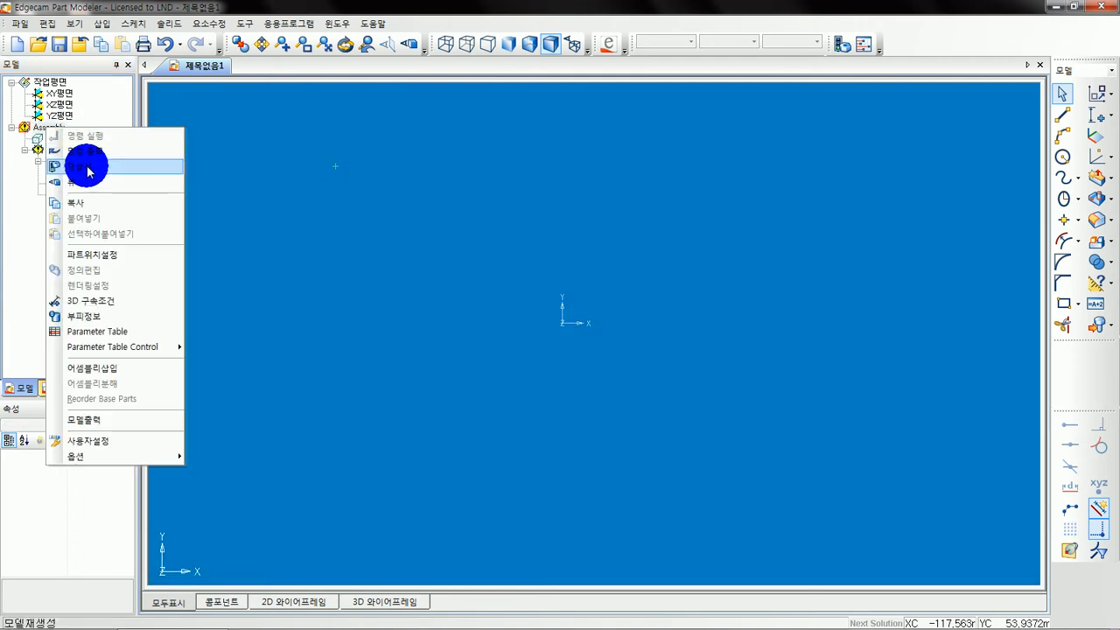
pyautogui.click(156, 166)
pyautogui.moveTo(567, 455); pyautogui.dragTo(380, 307, button='middle')
pyautogui.moveTo(463, 155); pyautogui.dragTo(465, 205, button='middle')
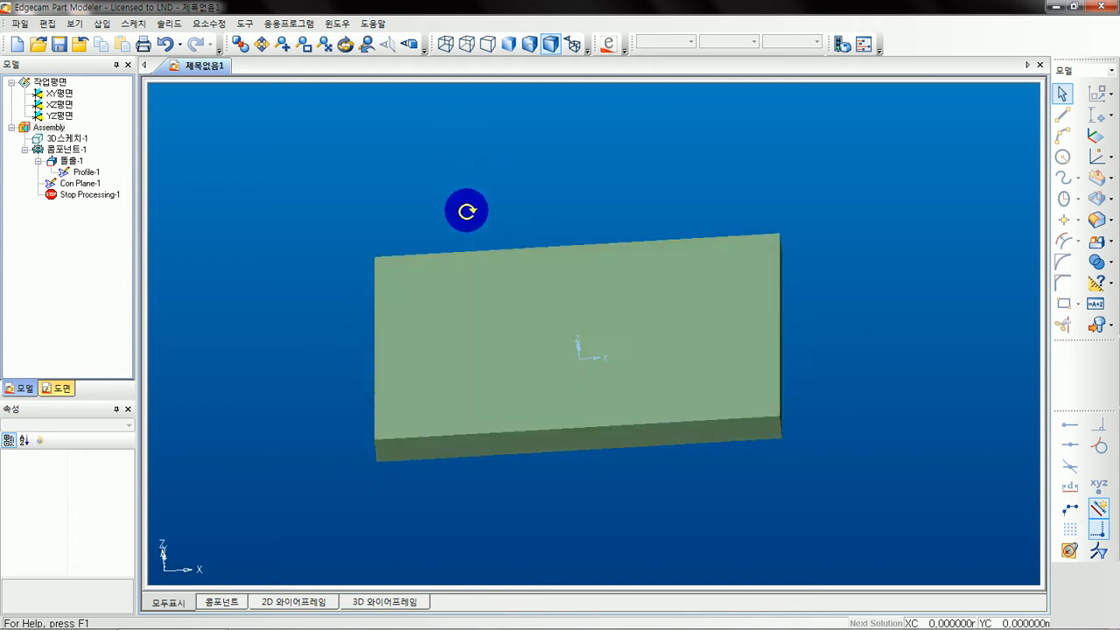
# - Draw a circle of radius 35 mm on the left half of the resized plate's top face
pyautogui.click(532, 289)
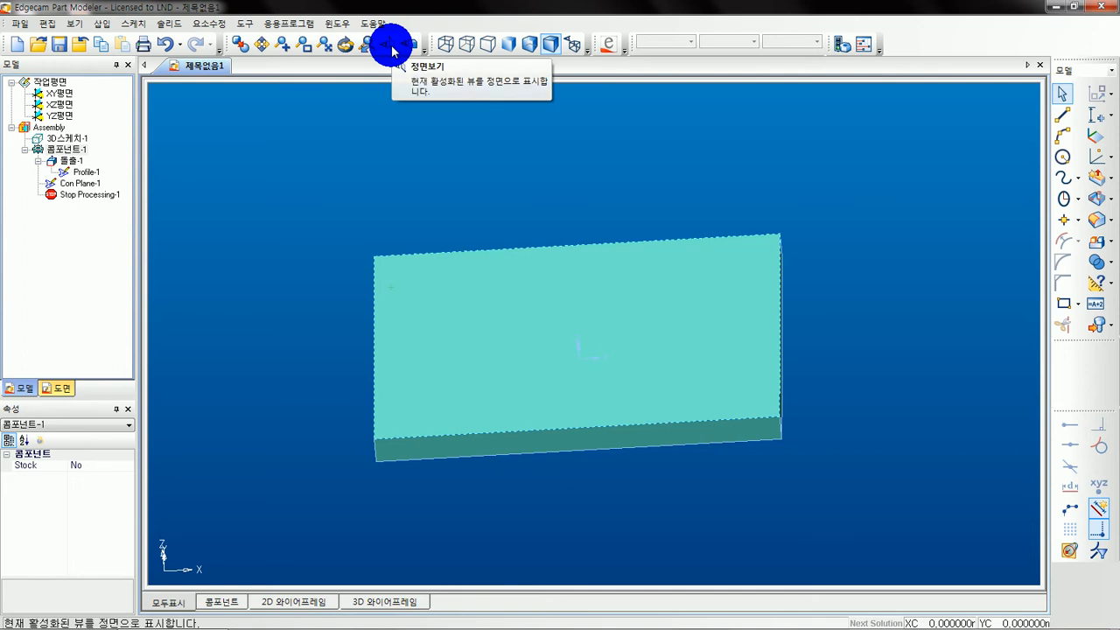
pyautogui.click(390, 48)
pyautogui.moveTo(777, 260); pyautogui.dragTo(761, 184, button='middle')
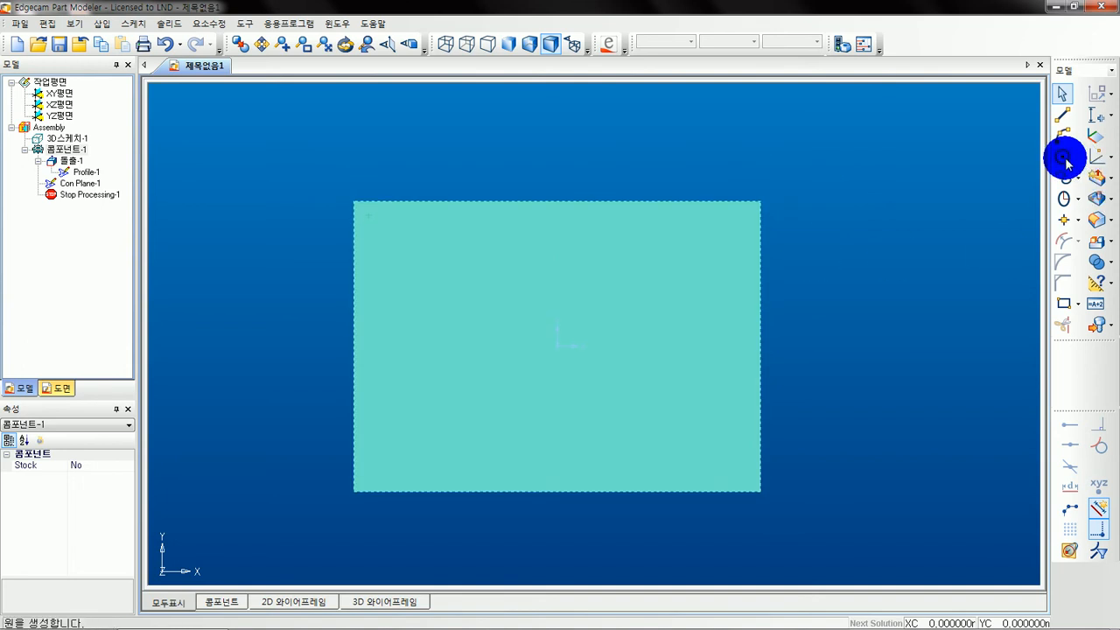
pyautogui.click(1063, 157)
pyautogui.click(511, 307)
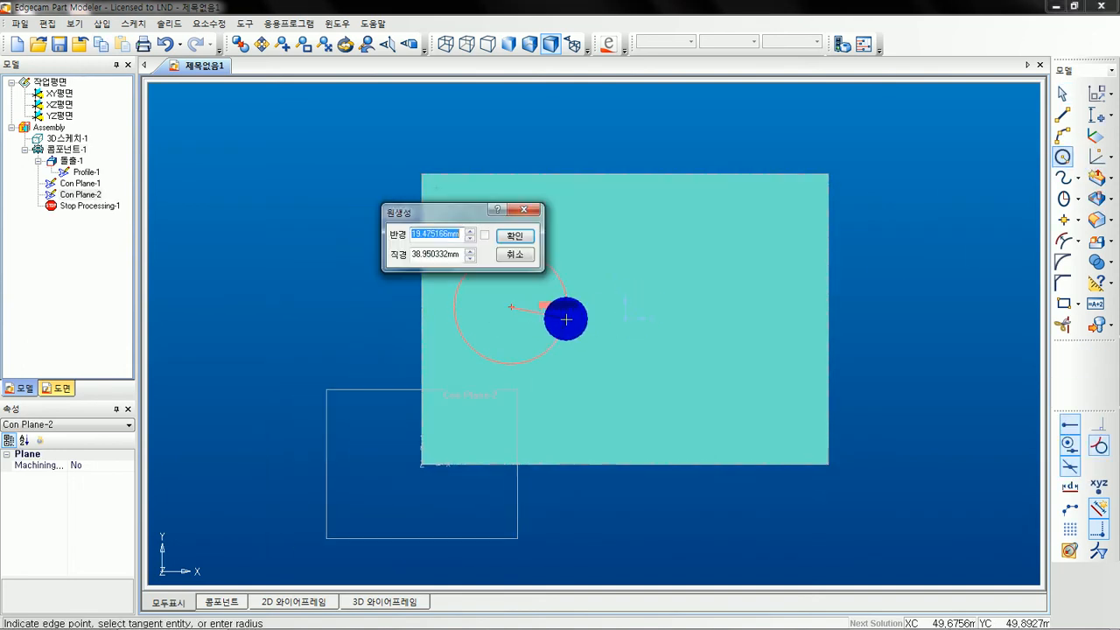
pyautogui.write('35')
pyautogui.press('Return')
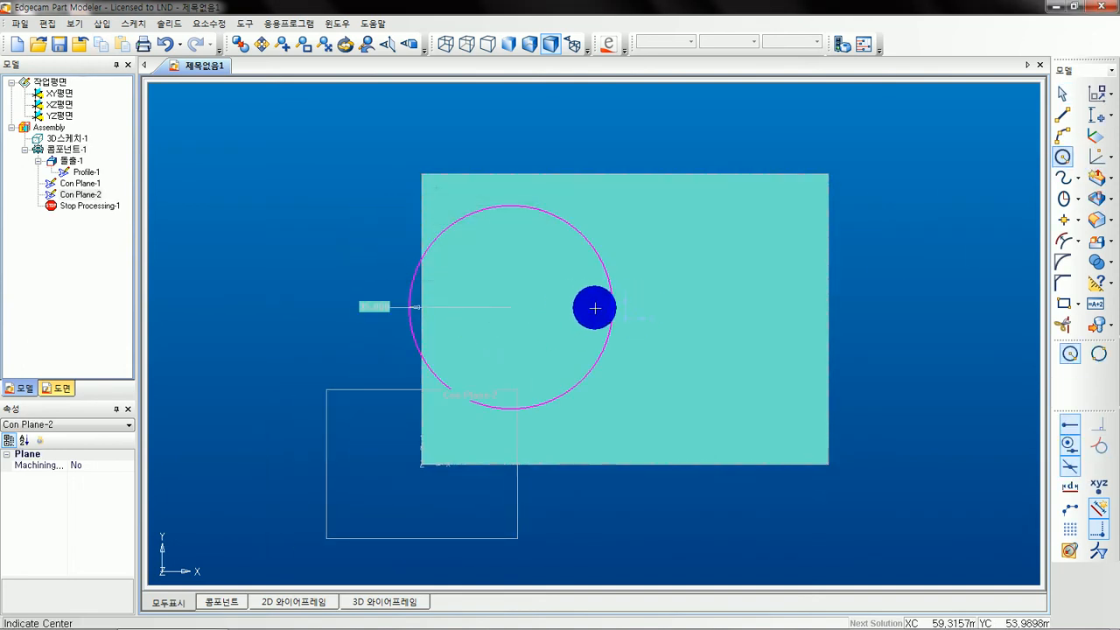
# - Set the vertical distance between the plate's lower-left corner and the circle's centre to 50 mm
pyautogui.click(1098, 115)
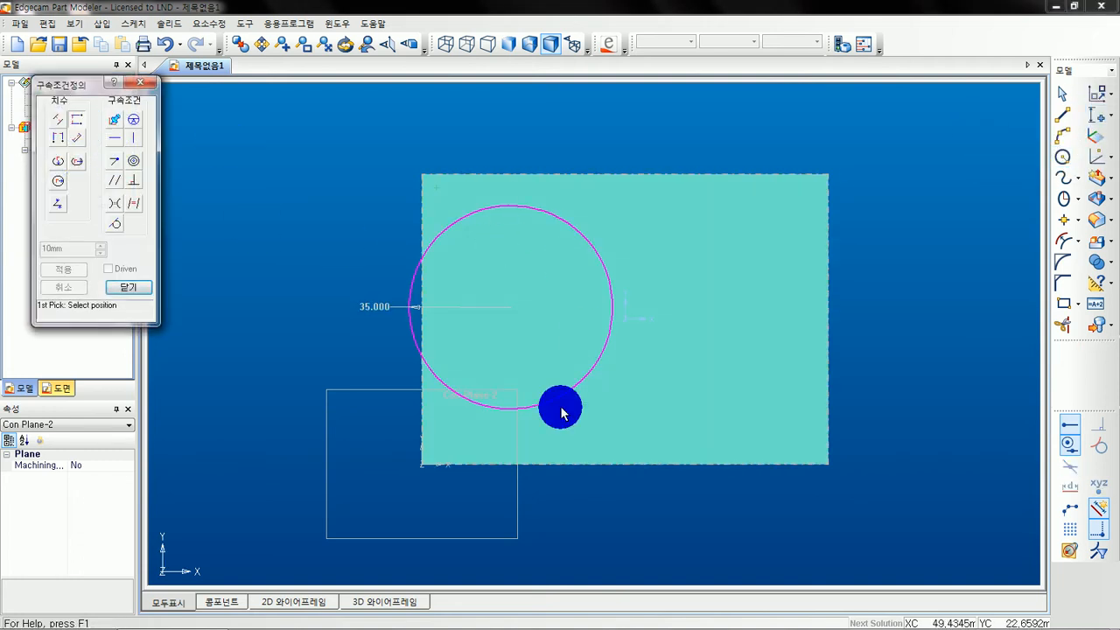
pyautogui.click(422, 465)
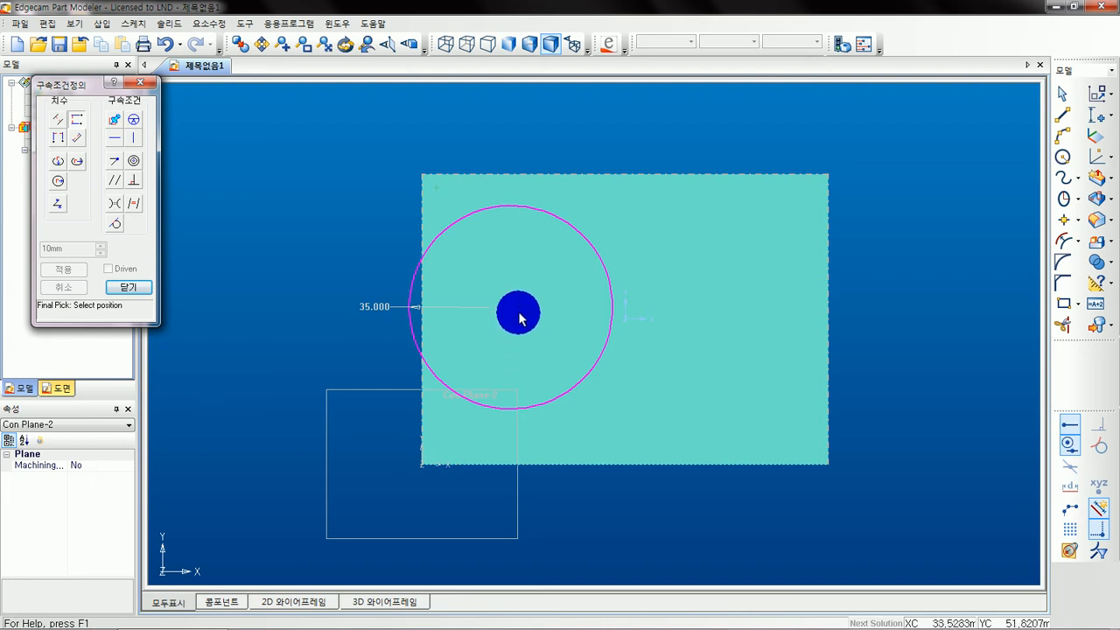
pyautogui.click(508, 307)
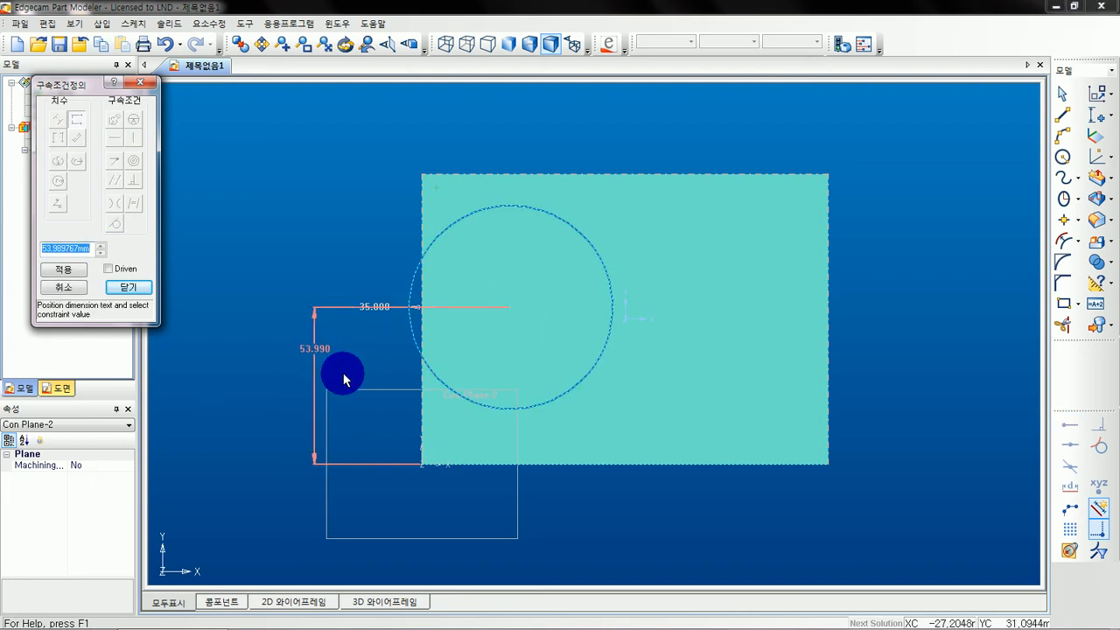
pyautogui.press('Return')
# - Set the horizontal distance between the circle's centre and the plate's lower-left corner to 45 mm, and finish dimensioning
pyautogui.moveTo(558, 210); pyautogui.dragTo(485, 214, button='middle')
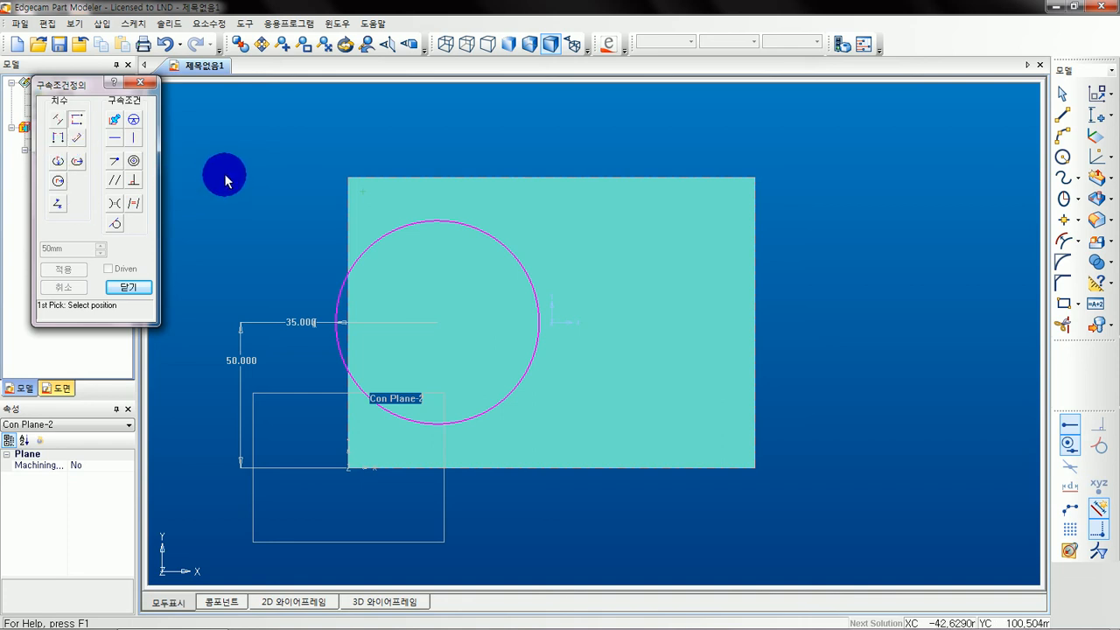
pyautogui.click(59, 138)
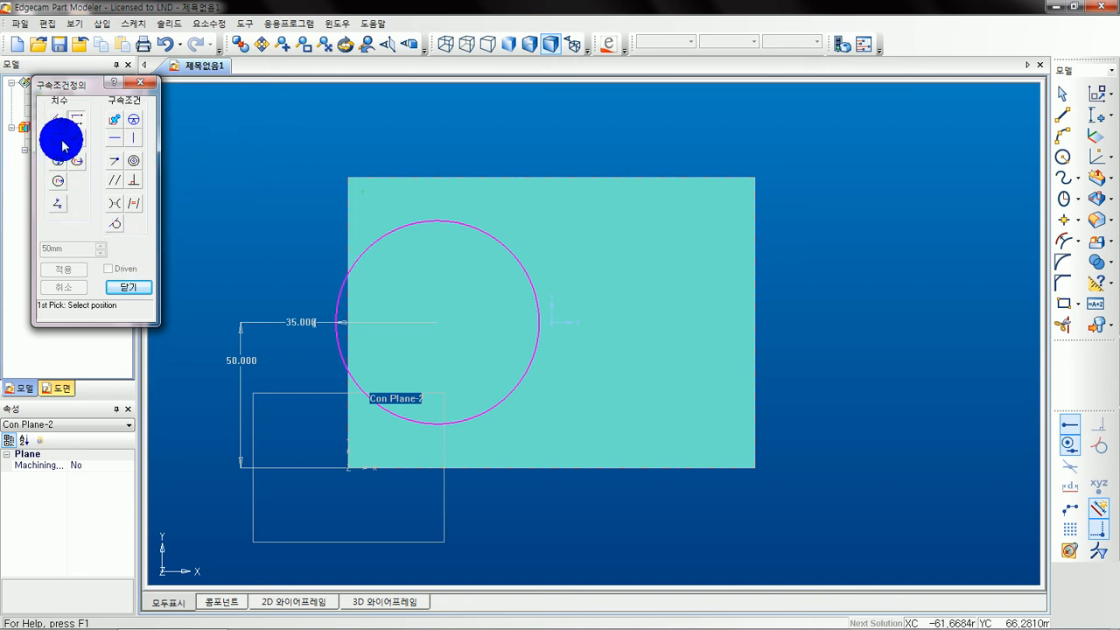
pyautogui.click(436, 323)
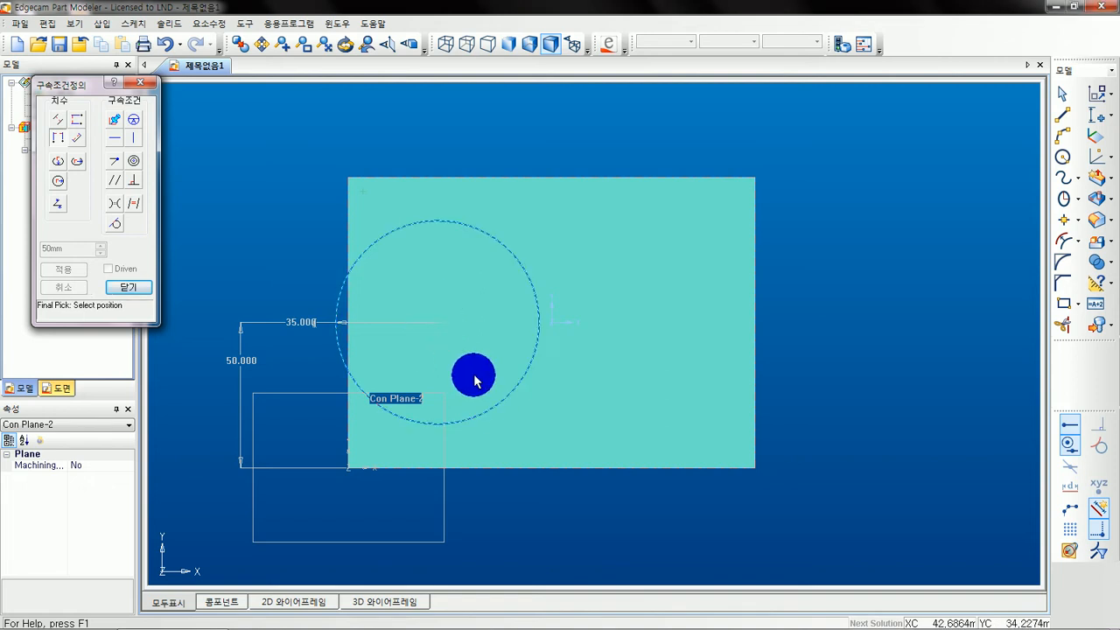
pyautogui.click(350, 468)
pyautogui.moveTo(405, 532); pyautogui.dragTo(397, 450, button='middle')
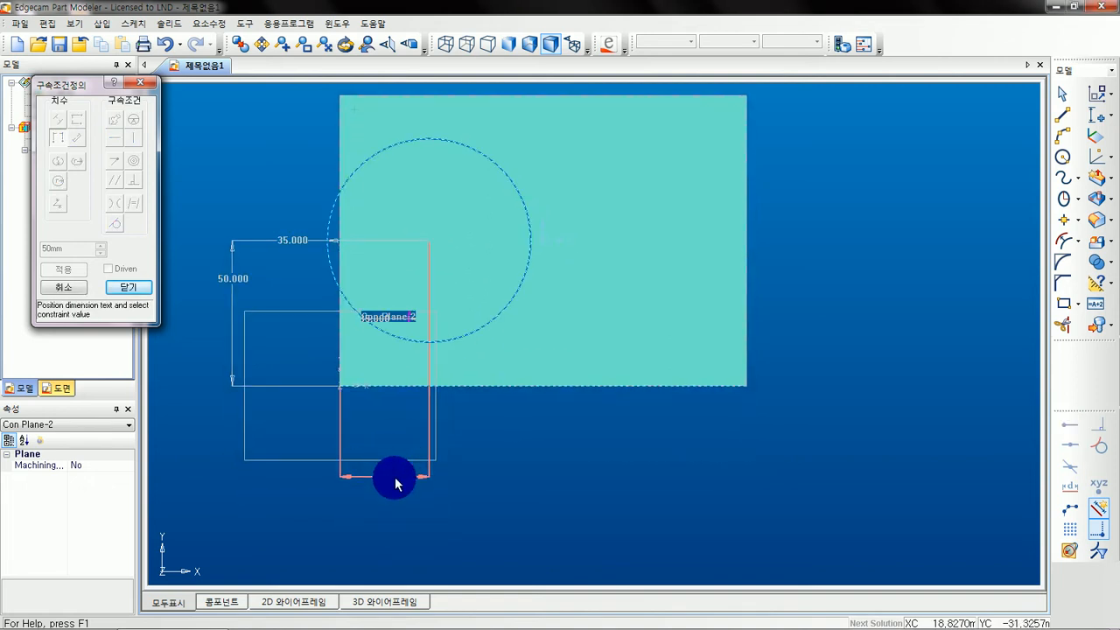
pyautogui.click(394, 477)
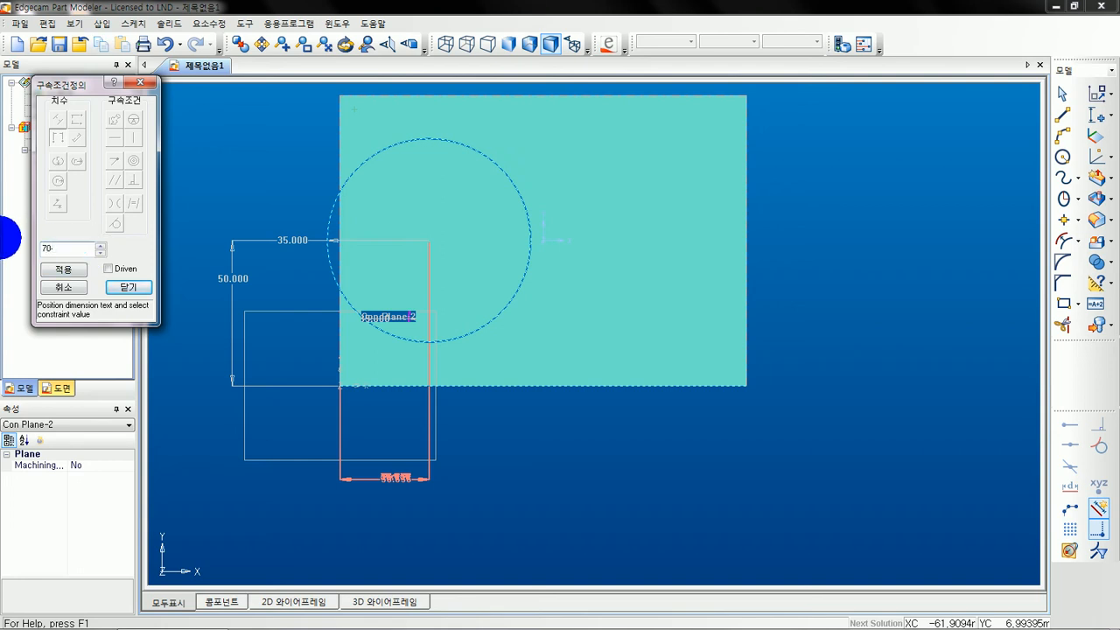
pyautogui.press('Return')
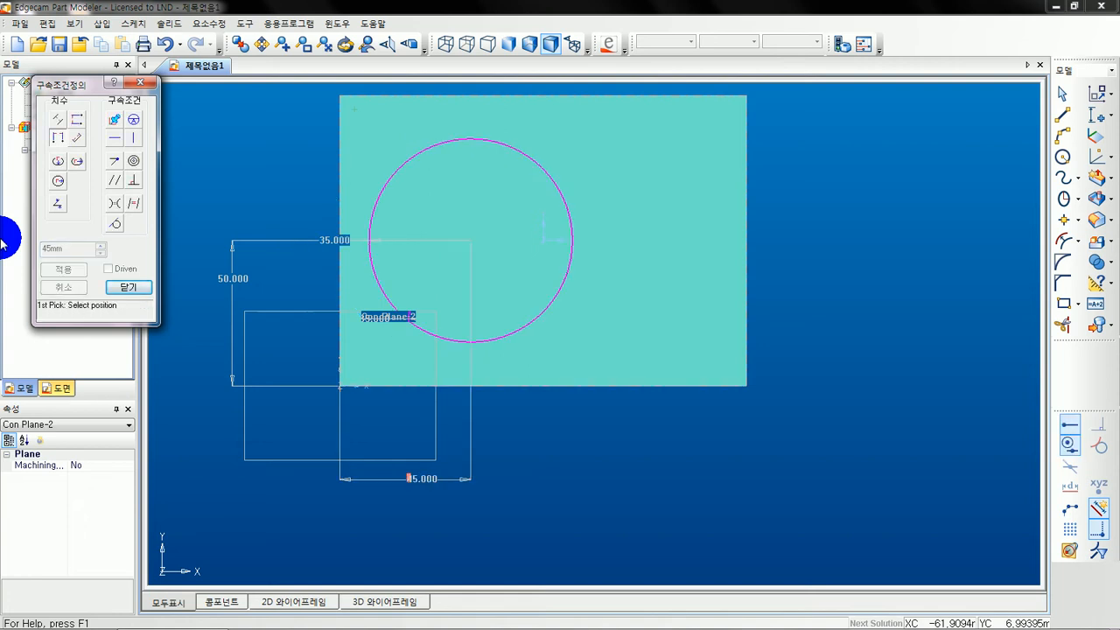
pyautogui.click(117, 287)
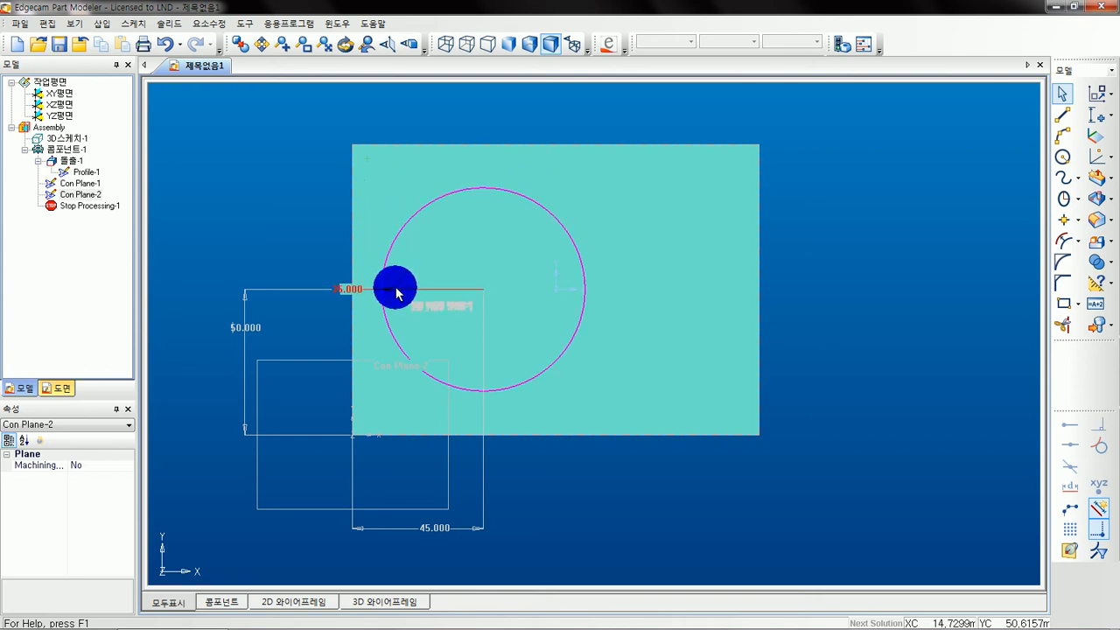
# - Copy the sketched circle once with the transform command, offset 50 mm in X and 0 mm in Y
pyautogui.moveTo(718, 256); pyautogui.dragTo(724, 266, button='middle')
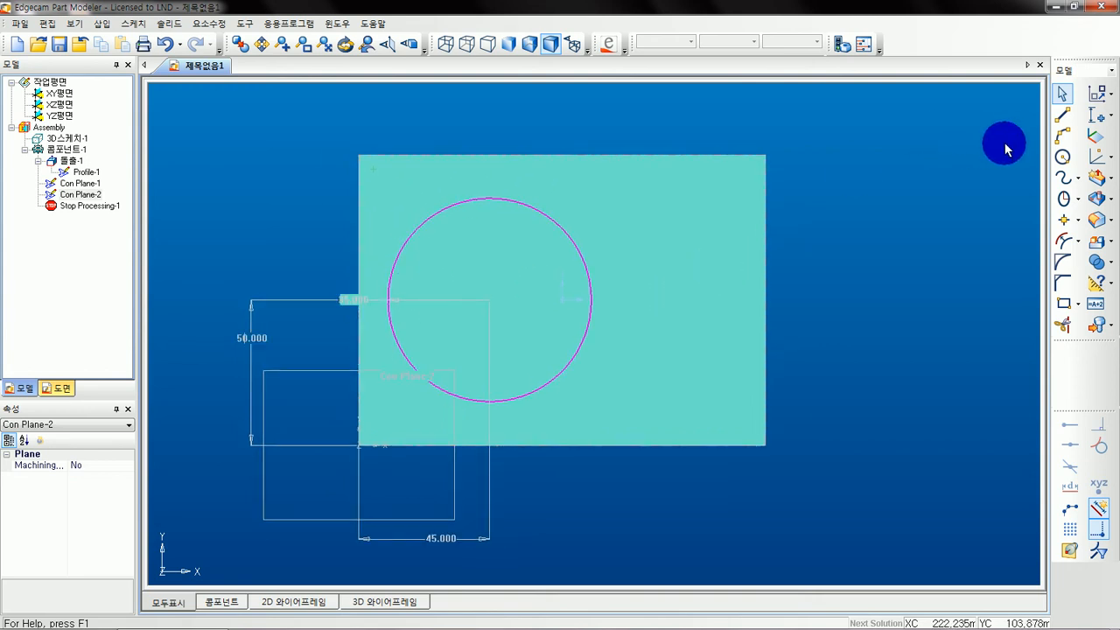
pyautogui.click(1099, 95)
pyautogui.click(473, 156)
pyautogui.moveTo(471, 139); pyautogui.dragTo(834, 135)
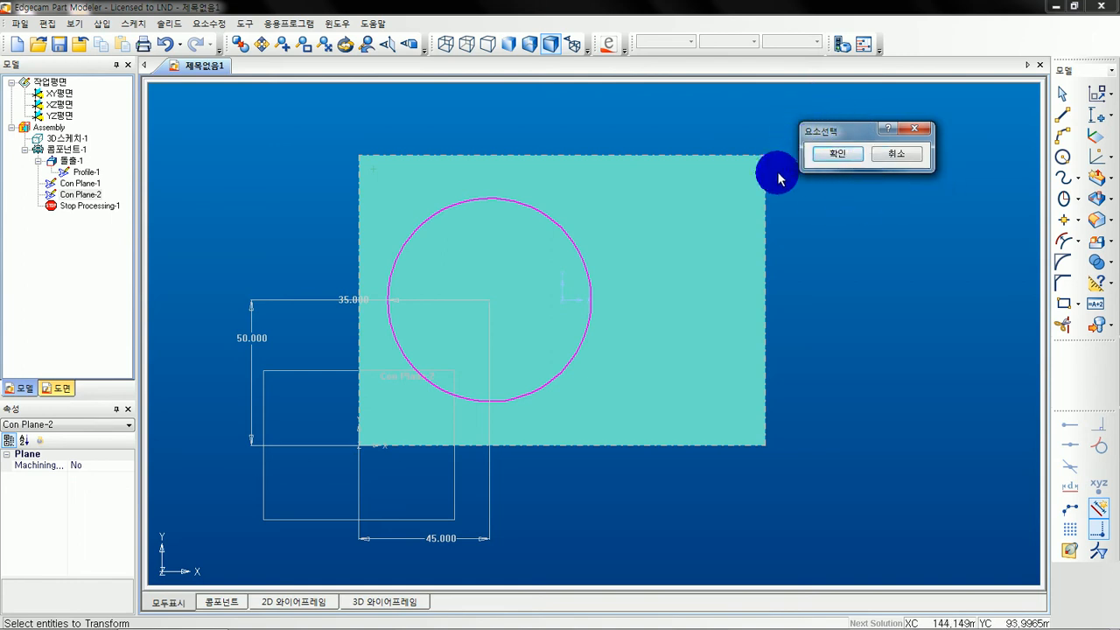
pyautogui.moveTo(812, 214); pyautogui.dragTo(793, 225, button='middle')
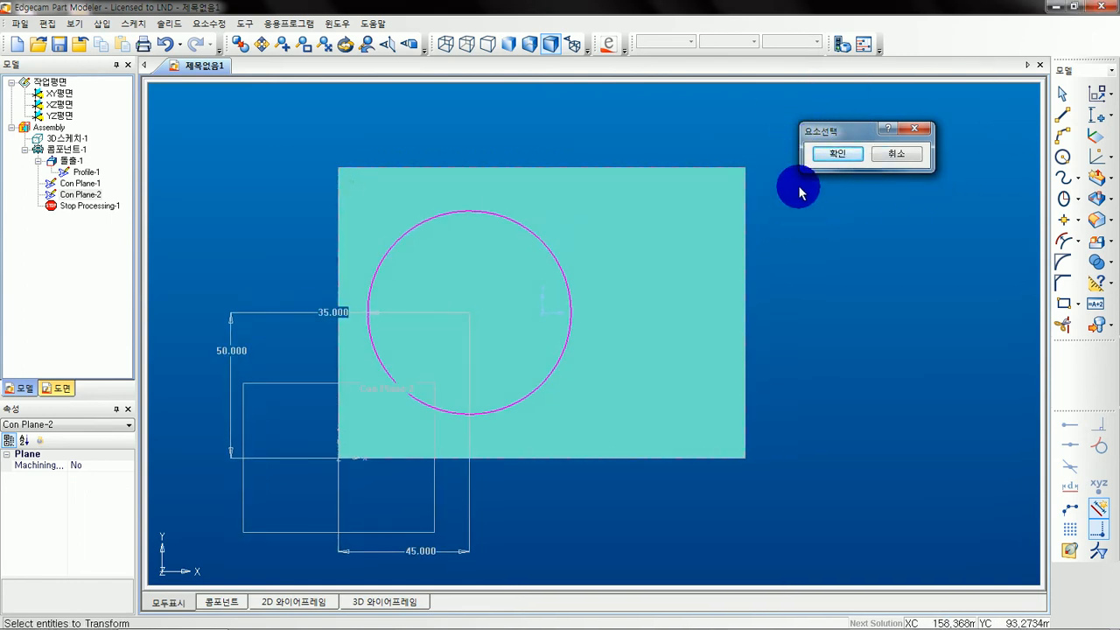
pyautogui.click(542, 241)
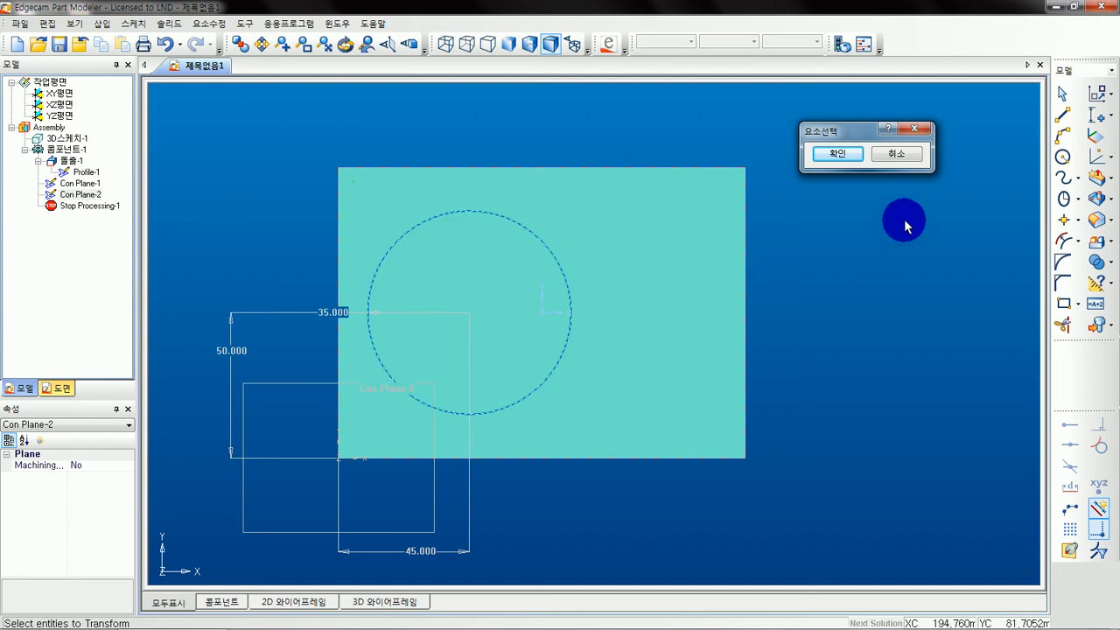
pyautogui.click(839, 153)
pyautogui.moveTo(499, 122); pyautogui.dragTo(710, 92)
pyautogui.doubleClick(716, 144)
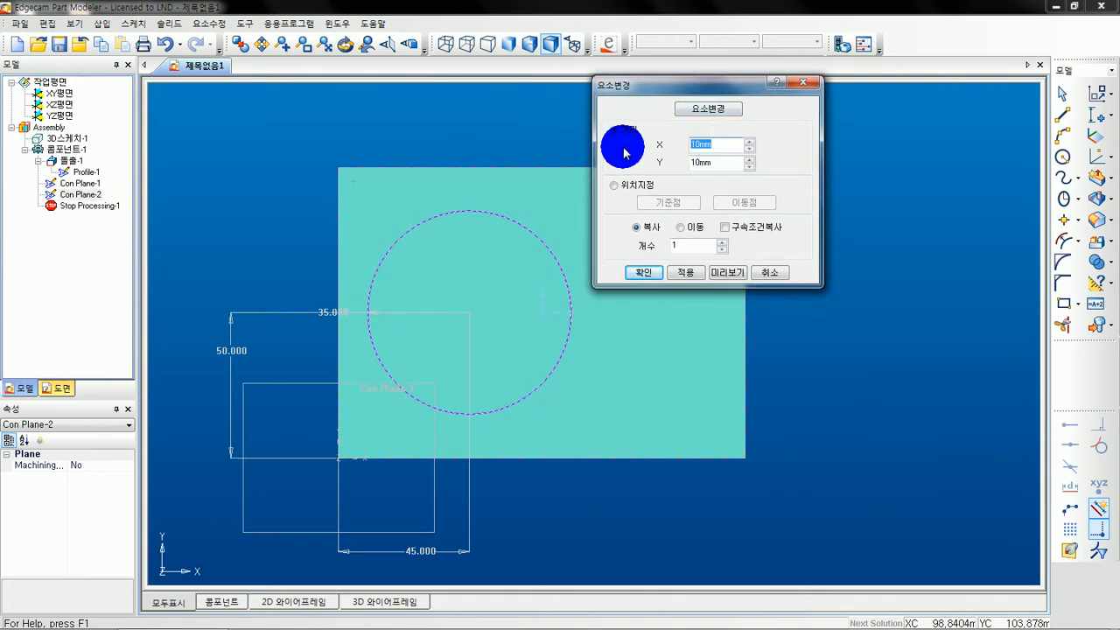
pyautogui.write('50')
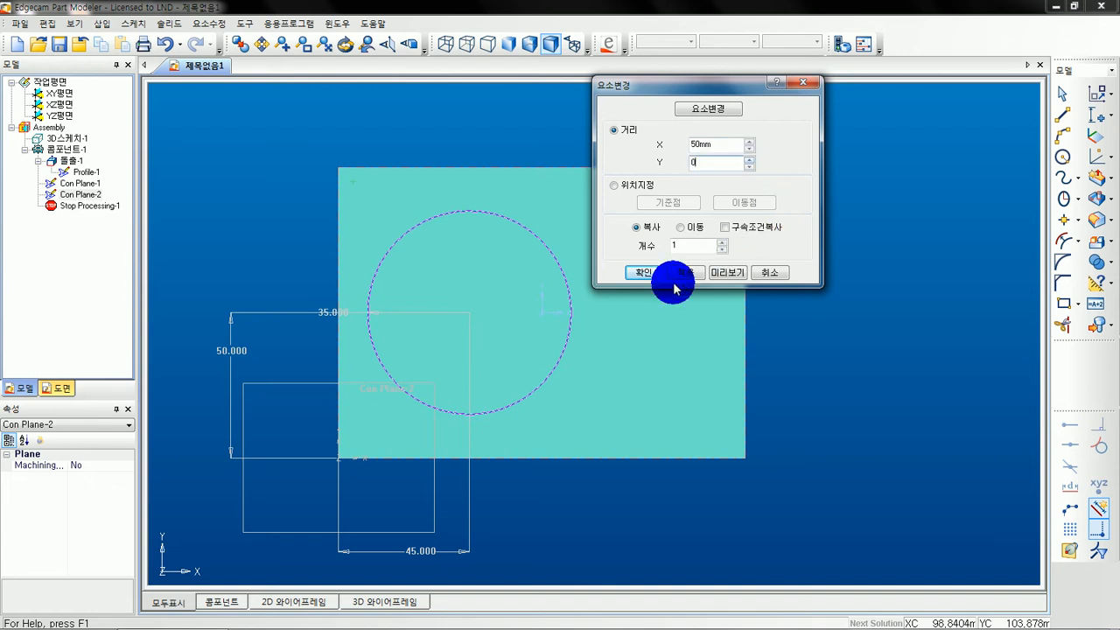
pyautogui.click(644, 227)
pyautogui.click(727, 273)
pyautogui.moveTo(692, 87); pyautogui.dragTo(896, 86)
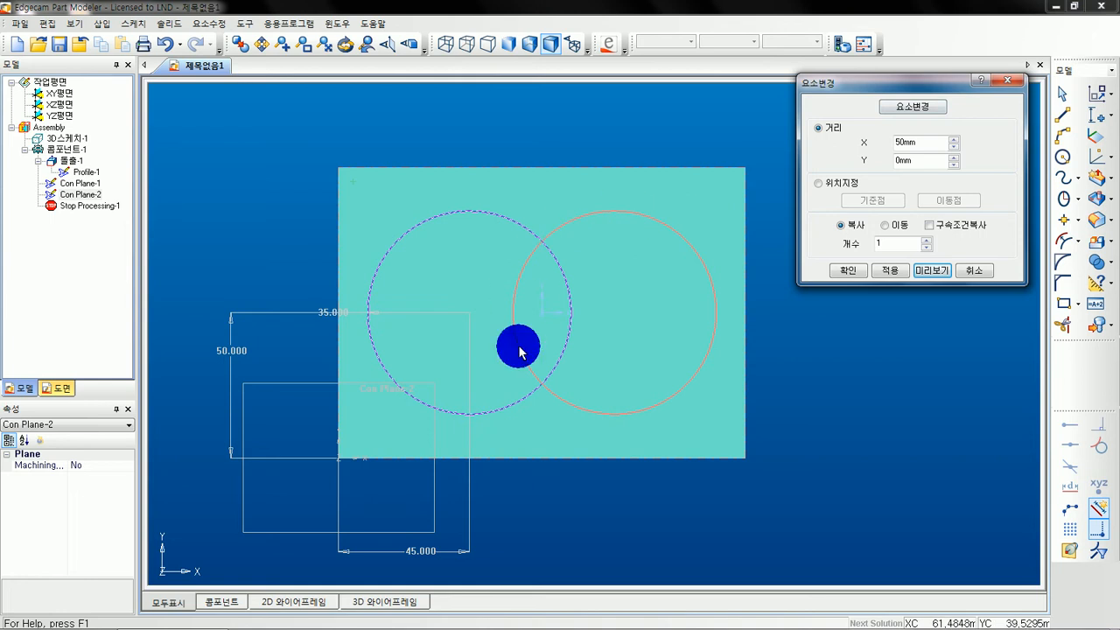
pyautogui.click(856, 271)
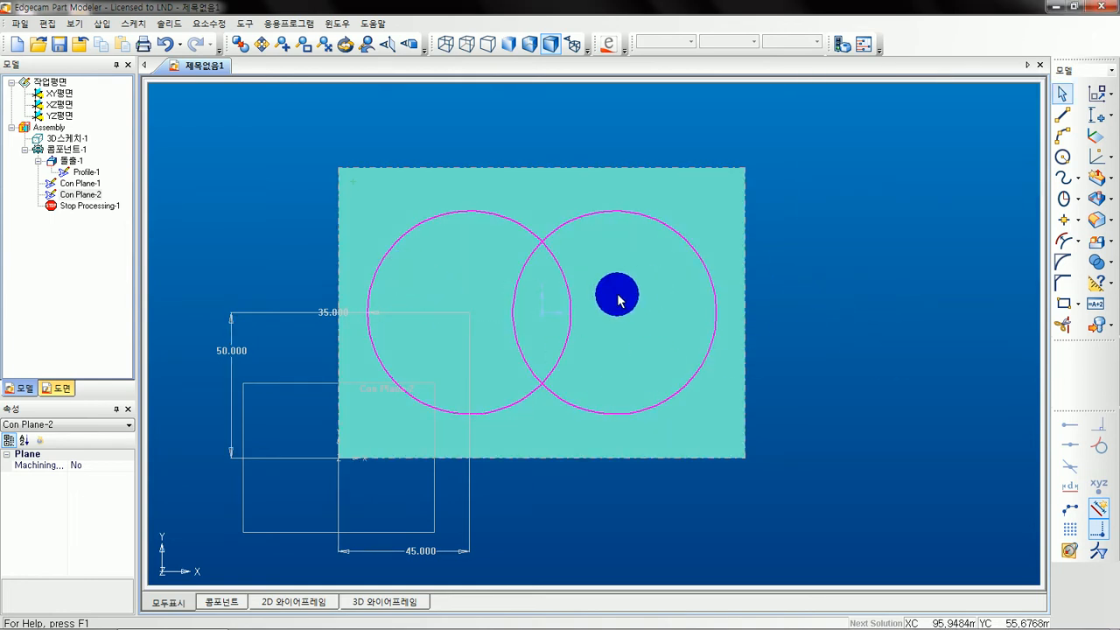
# - Trim away the overlapping inner arcs of the two circles, leaving one closed double-lobed outline
pyautogui.moveTo(659, 276)
pyautogui.mouseDown(button='middle')
pyautogui.moveTo(668, 255)
pyautogui.moveTo(646, 281)
pyautogui.mouseUp(button='middle')
pyautogui.scroll(1, 625, 240)
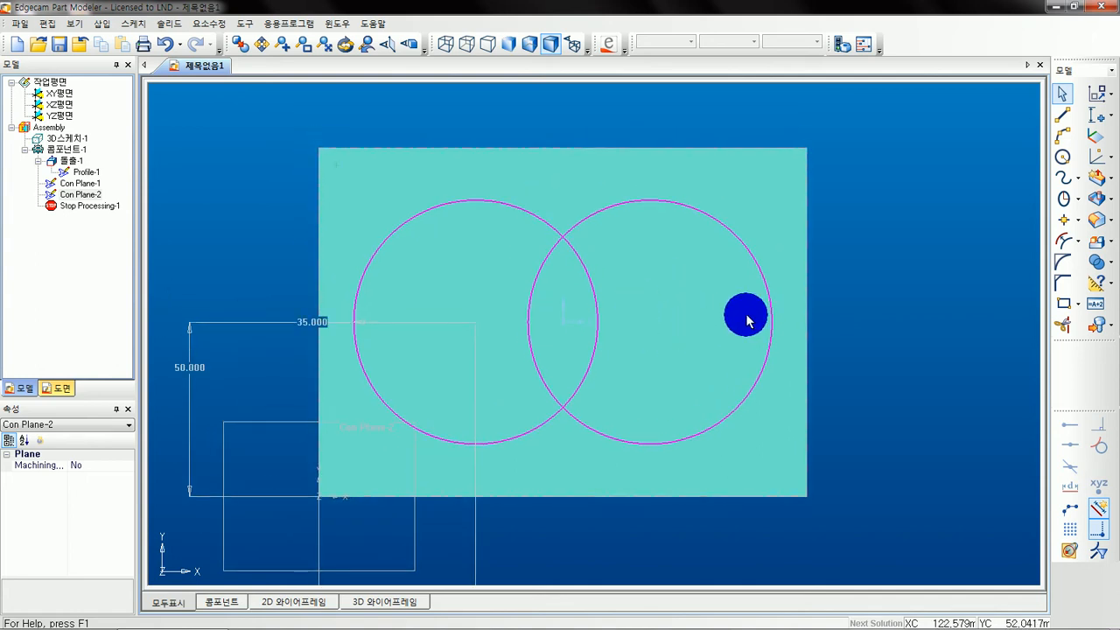
pyautogui.click(1060, 325)
pyautogui.moveTo(744, 430); pyautogui.dragTo(587, 443, button='middle')
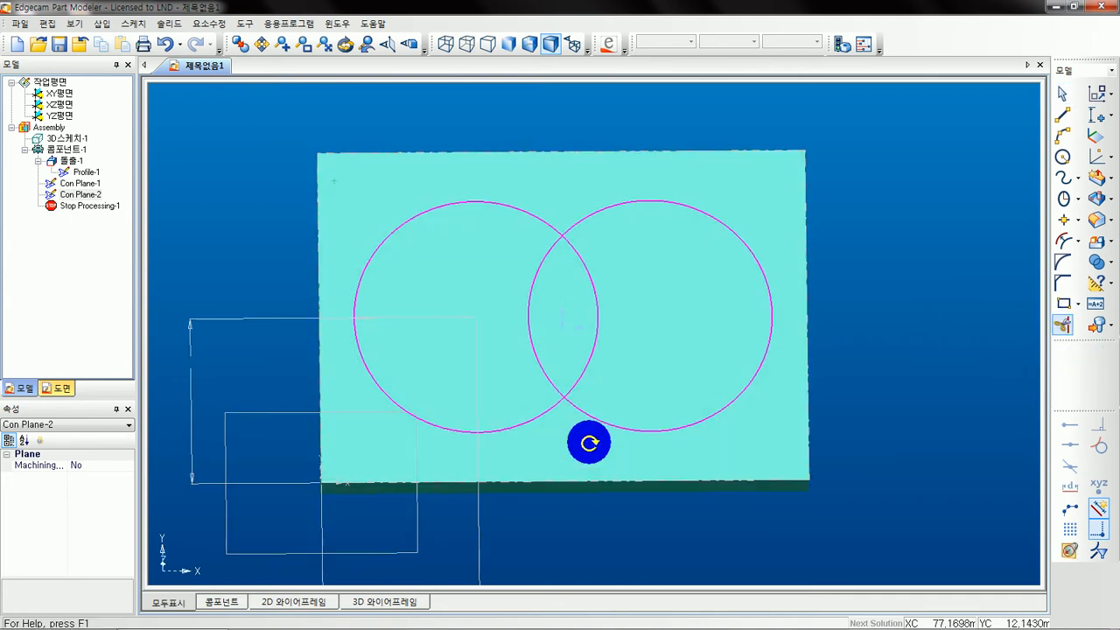
pyautogui.click(1064, 326)
pyautogui.click(772, 276)
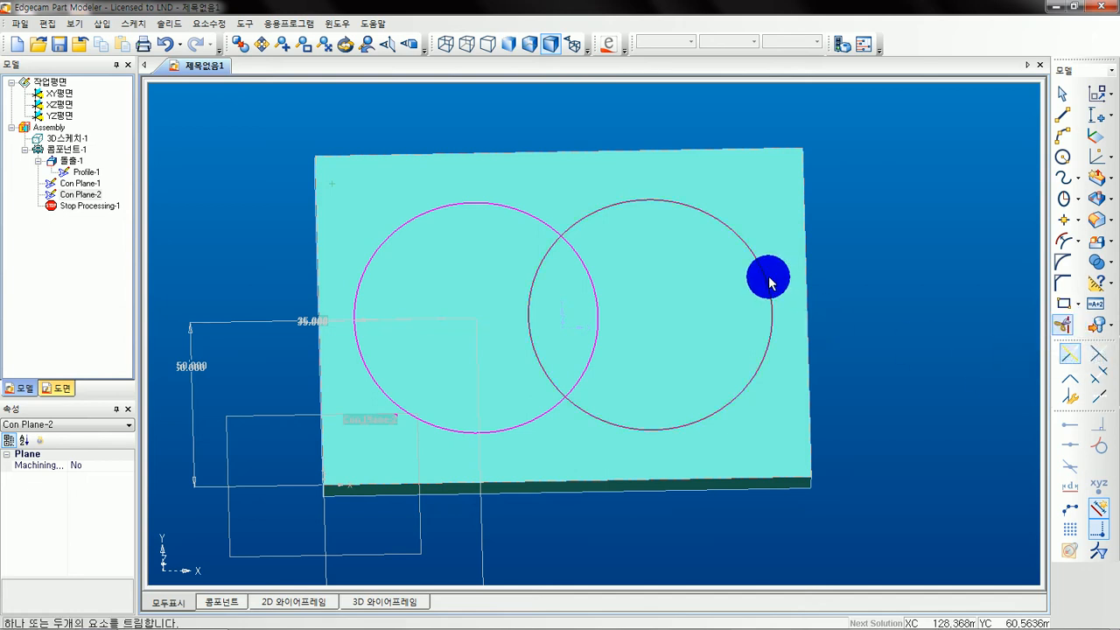
pyautogui.click(594, 278)
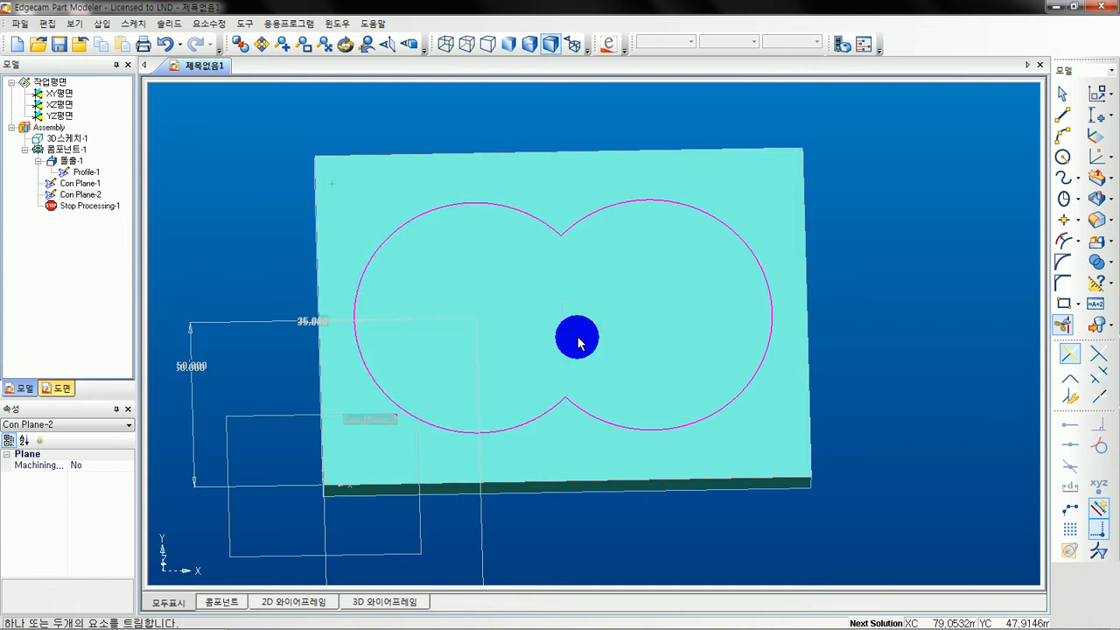
pyautogui.press('Escape')
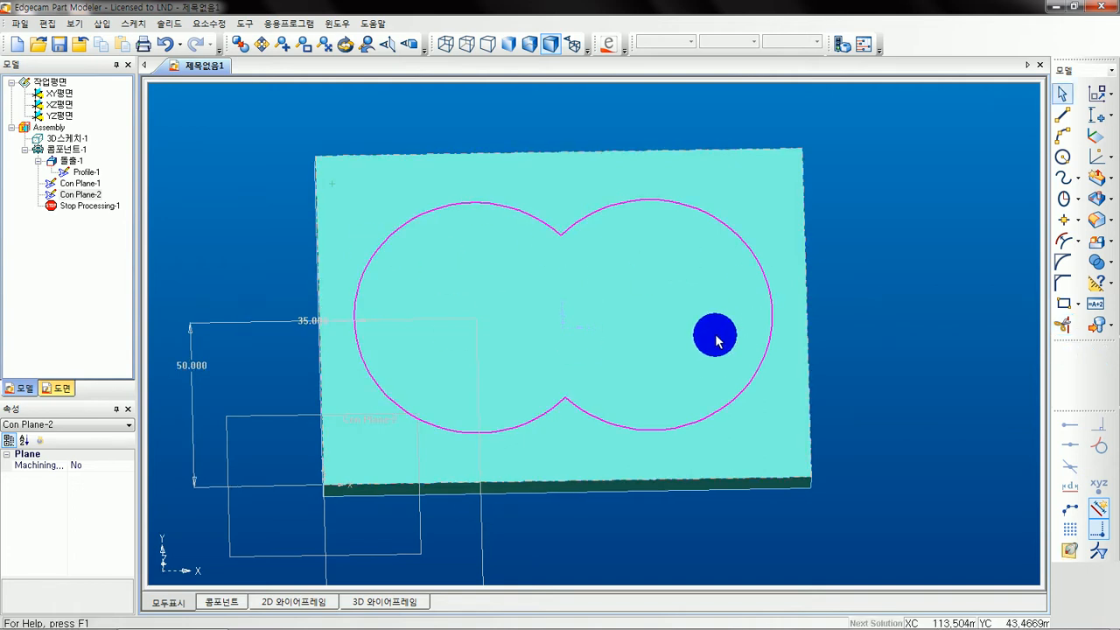
# - Extrude the double-lobed profile upward 40 mm from the plate with a 0 degree angle as a separate component
pyautogui.moveTo(734, 348); pyautogui.dragTo(645, 343, button='middle')
pyautogui.scroll(-1, 649, 328)
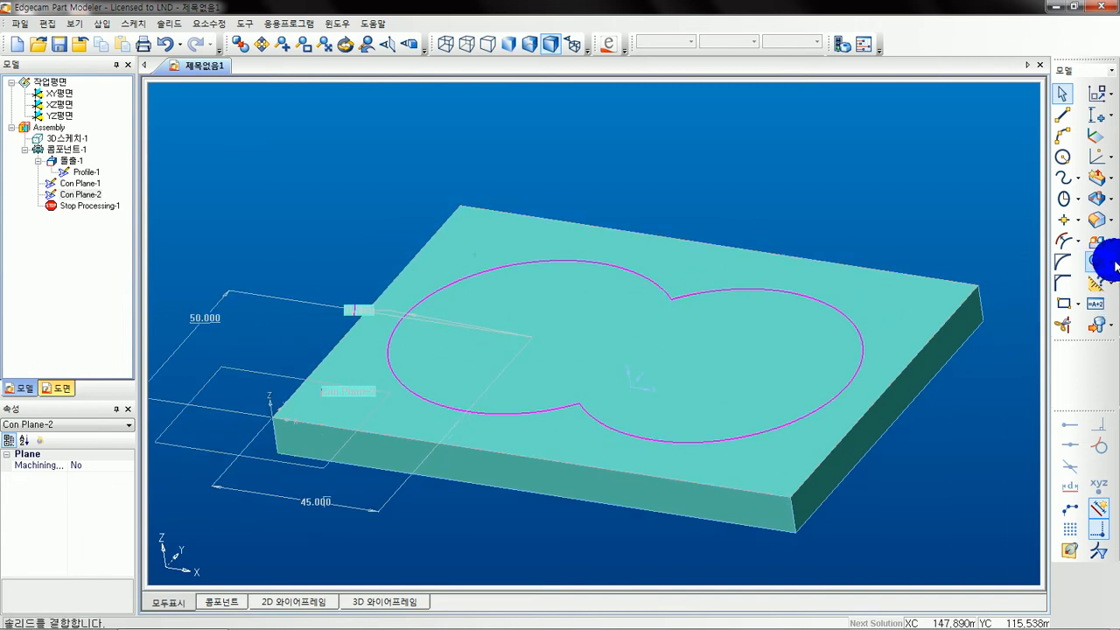
pyautogui.click(1095, 180)
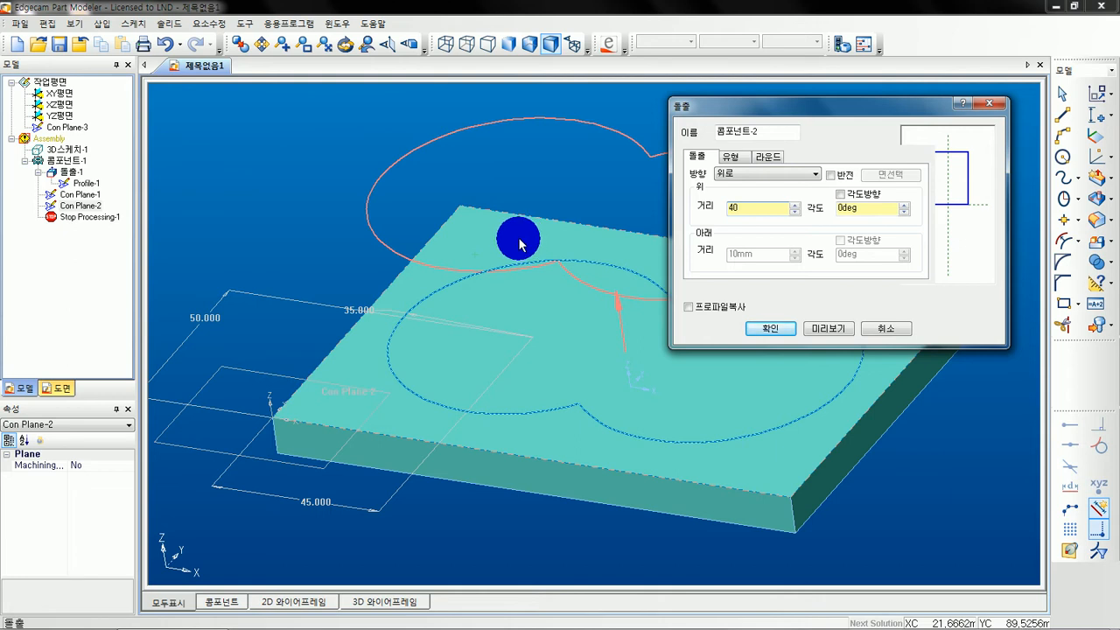
pyautogui.click(770, 328)
pyautogui.moveTo(632, 270); pyautogui.dragTo(645, 329, button='middle')
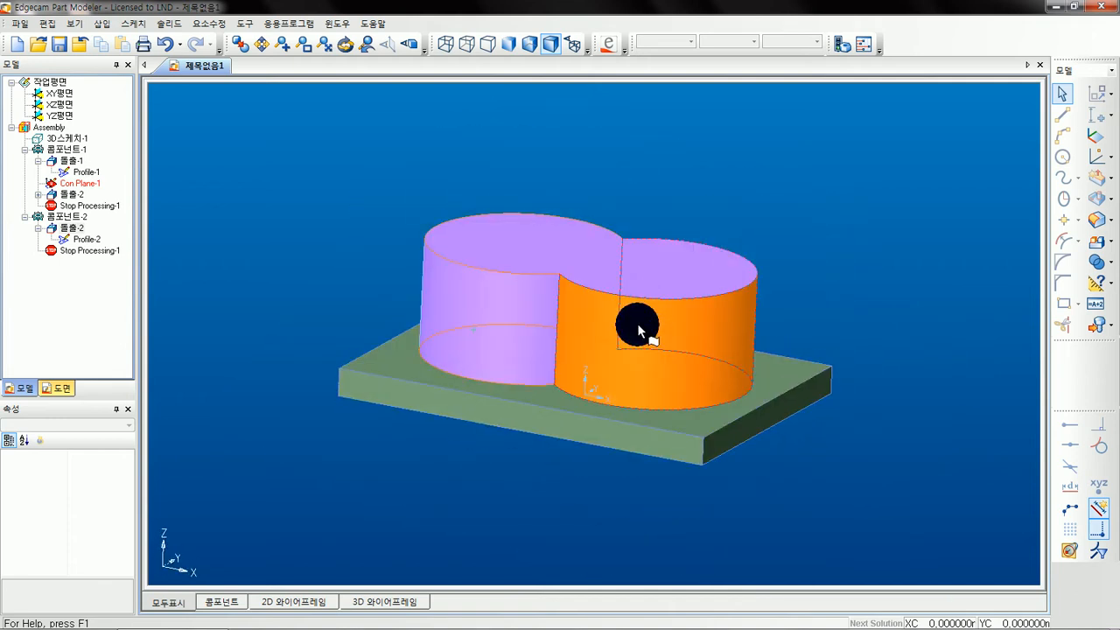
pyautogui.moveTo(524, 311); pyautogui.dragTo(508, 244, button='middle')
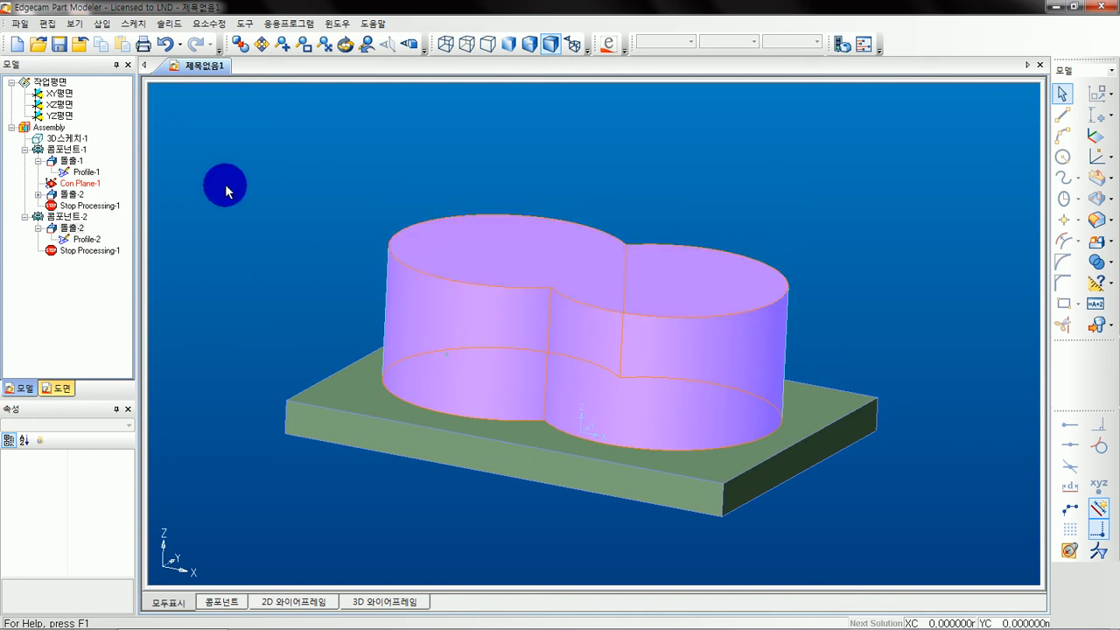
pyautogui.moveTo(363, 226); pyautogui.dragTo(332, 183, button='middle')
pyautogui.scroll(1, 370, 189)
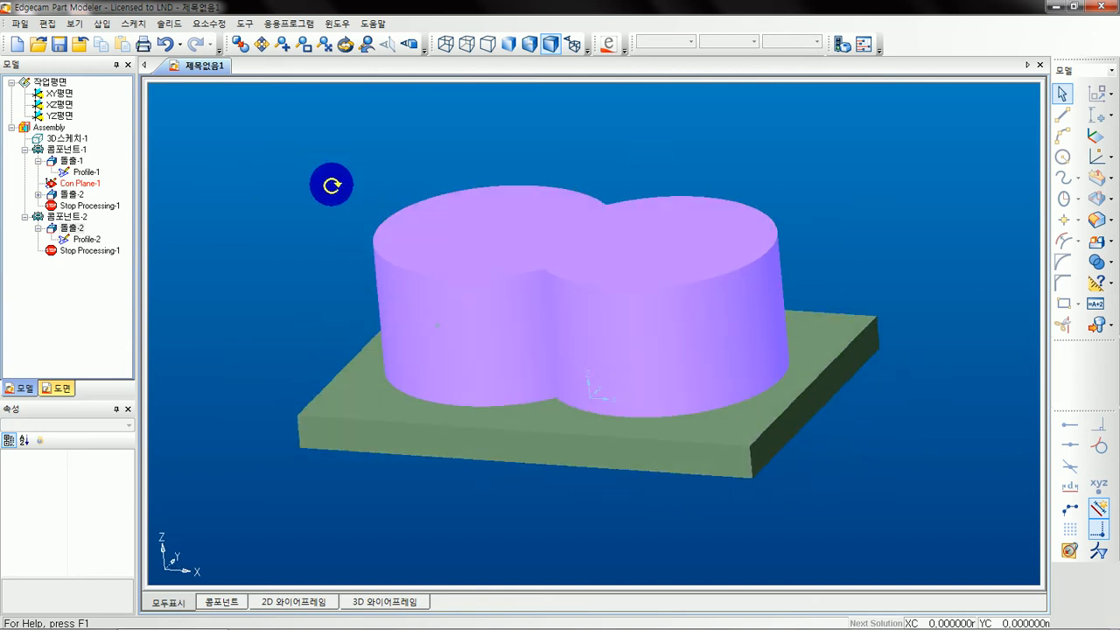
# - Choose the XZ plane as the working plane and view the model straight onto it
pyautogui.click(61, 104)
pyautogui.moveTo(560, 257); pyautogui.dragTo(495, 117, button='middle')
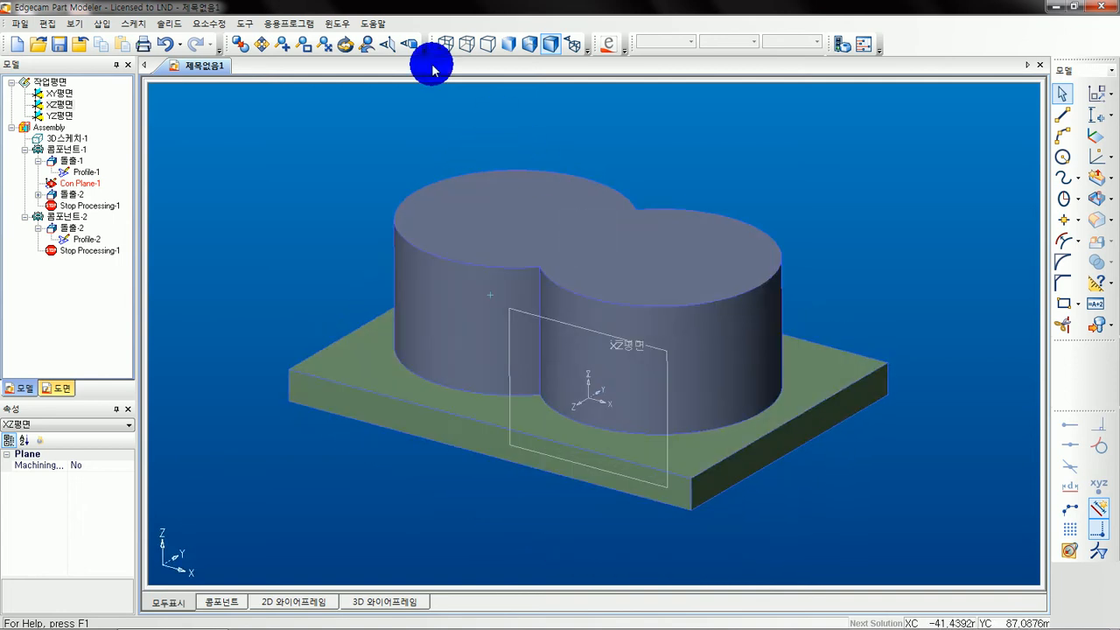
pyautogui.click(388, 42)
pyautogui.scroll(2, 547, 203)
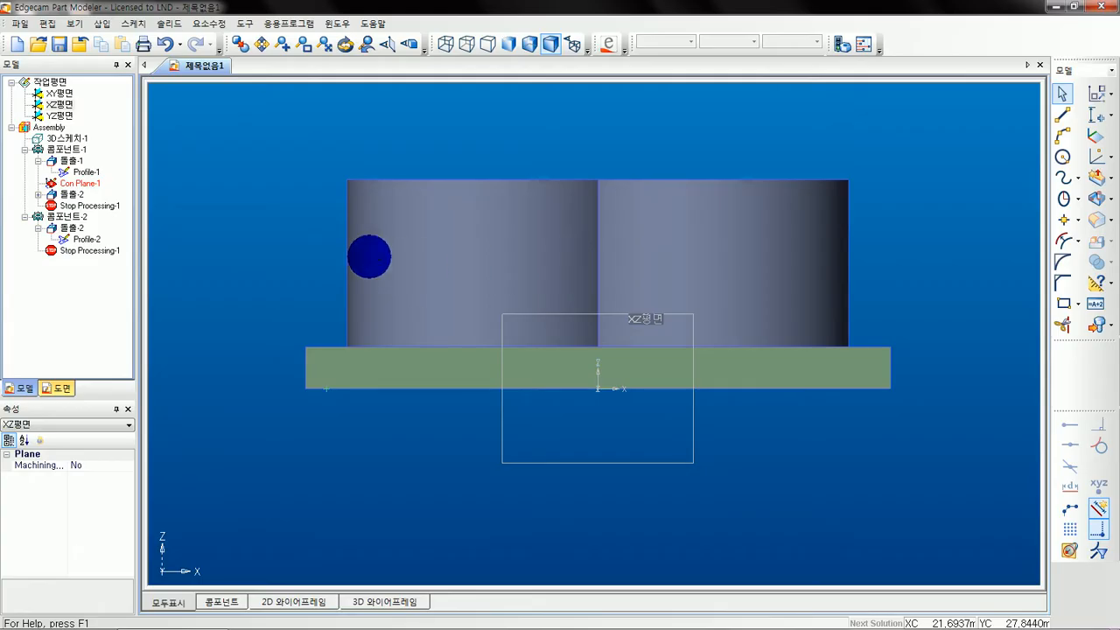
pyautogui.moveTo(271, 220)
pyautogui.mouseDown()
pyautogui.moveTo(755, 278)
pyautogui.moveTo(893, 213)
pyautogui.mouseUp()
pyautogui.press('Escape')
pyautogui.moveTo(811, 253); pyautogui.dragTo(808, 282, button='middle')
pyautogui.scroll(-1, 794, 288)
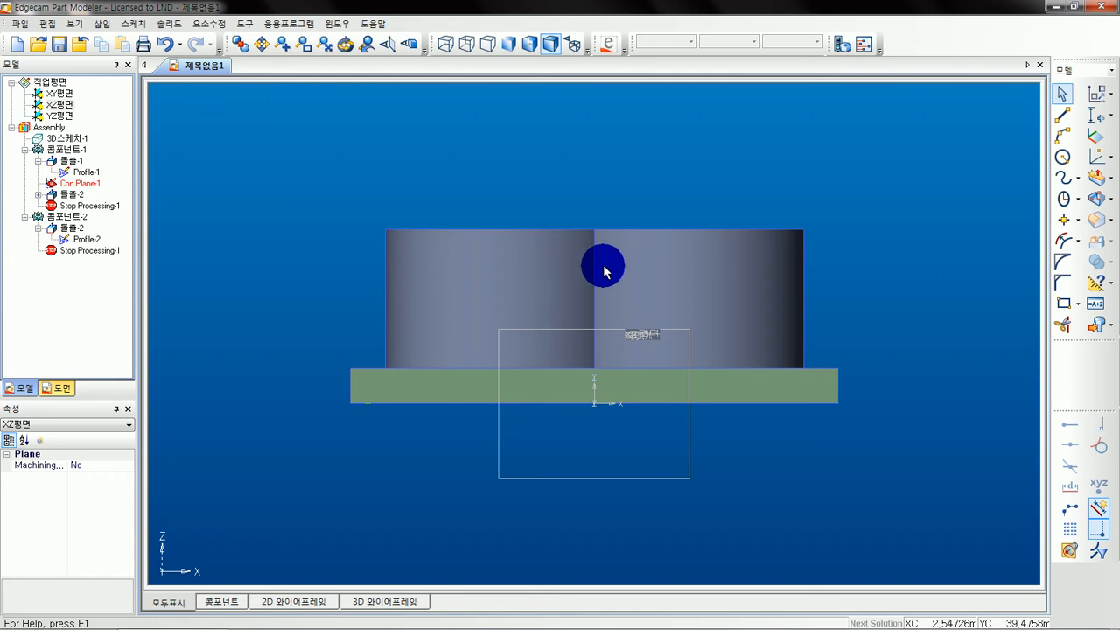
pyautogui.moveTo(665, 262); pyautogui.dragTo(694, 285, button='middle')
pyautogui.click(1061, 117)
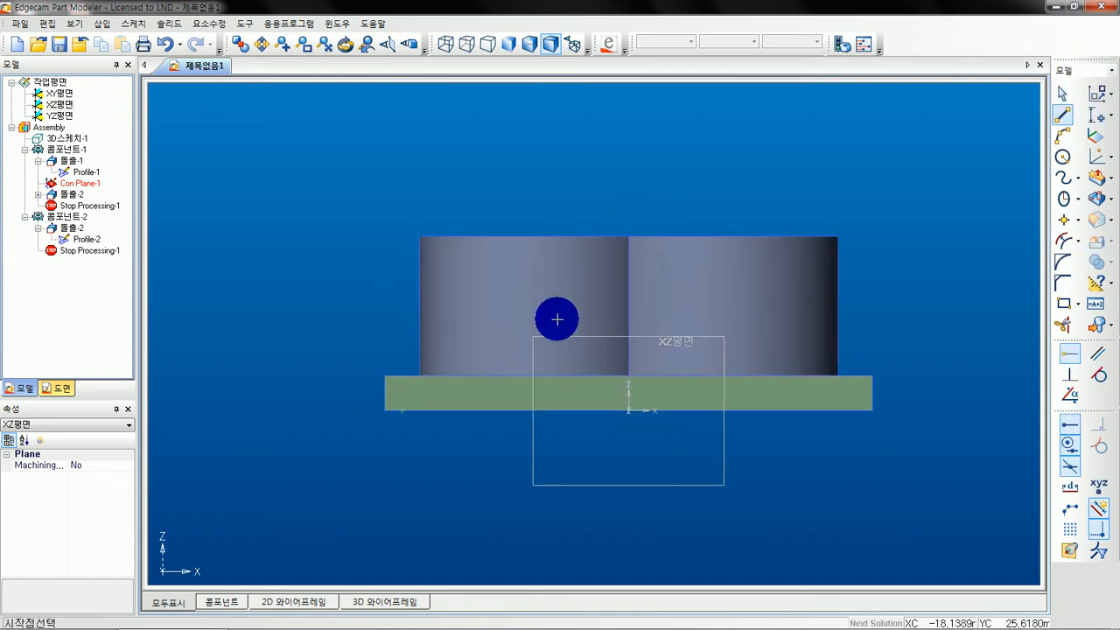
pyautogui.click(399, 260)
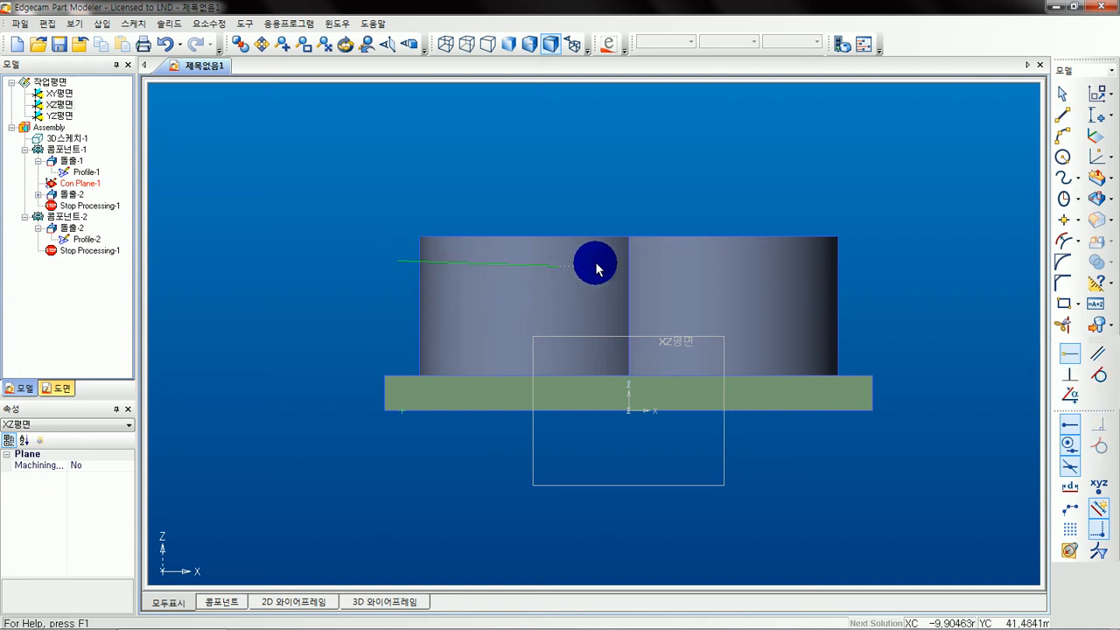
pyautogui.press('Escape')
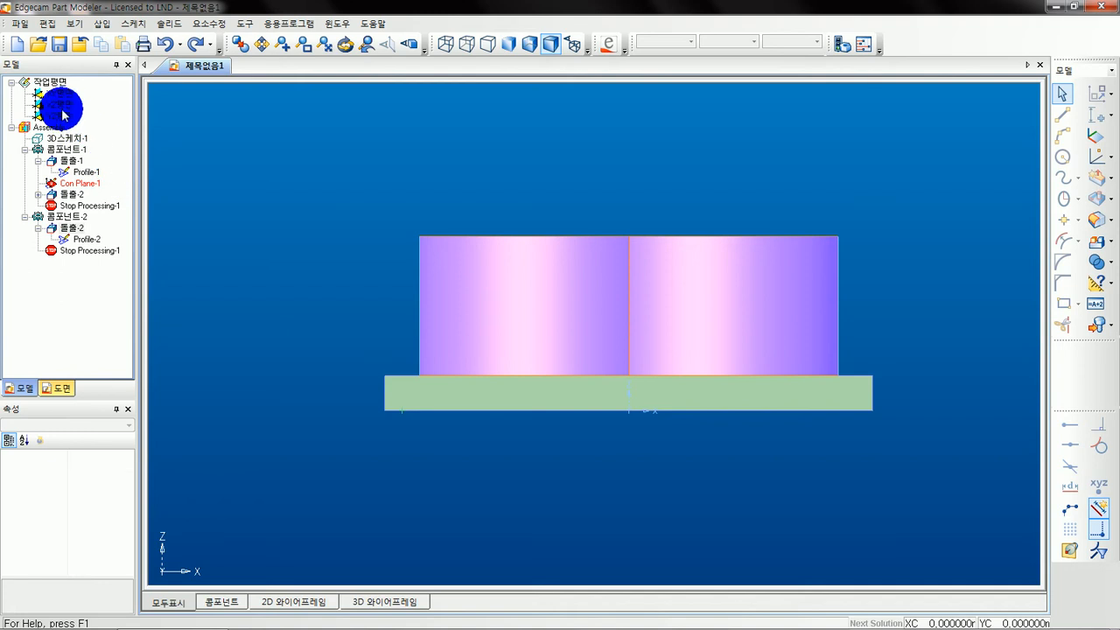
# - Draw two horizontal lines on the XZ plane, a higher one across the boss's left side and a lower one across its right side
pyautogui.click(60, 105)
pyautogui.click(1062, 115)
pyautogui.click(363, 272)
pyautogui.click(582, 270)
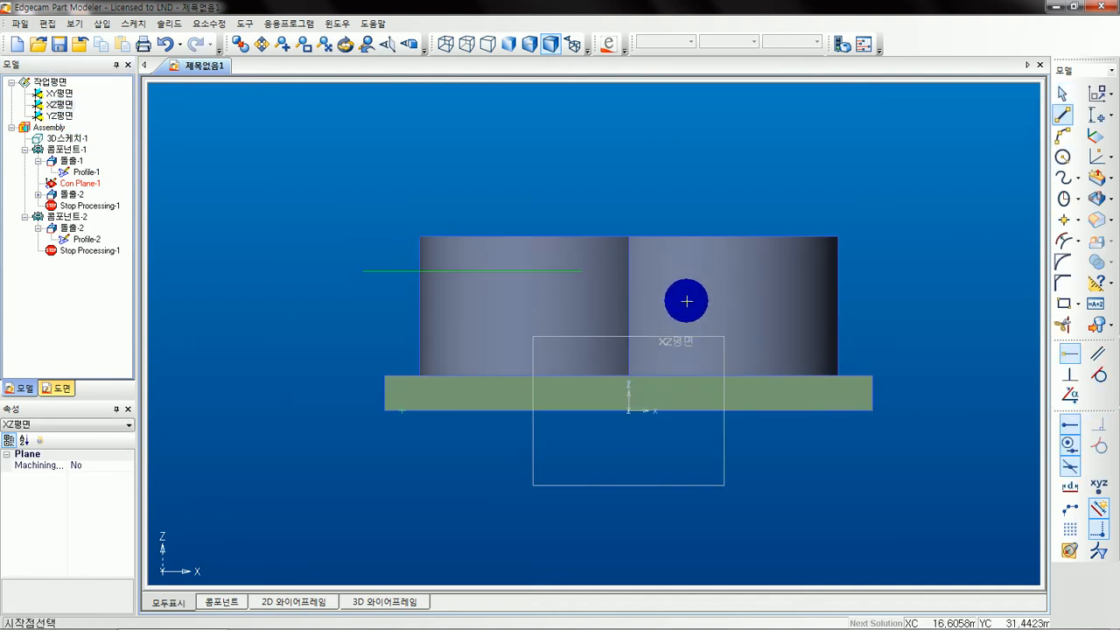
pyautogui.click(685, 306)
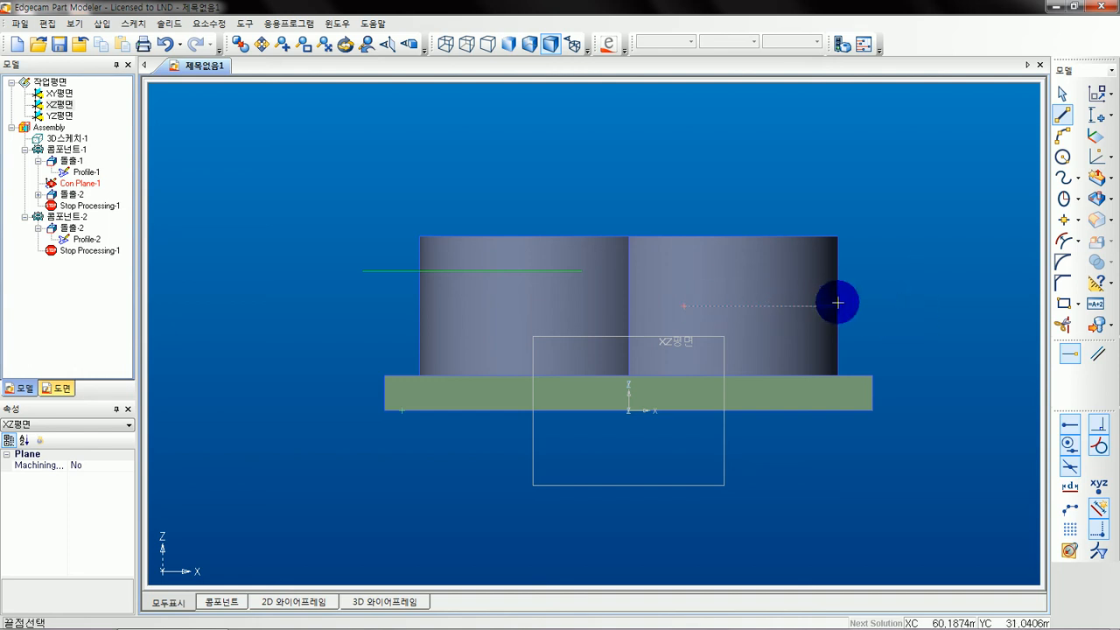
pyautogui.click(865, 304)
# - Draw a circle above the right half of the boss and a circle of about 49 mm radius below its left half
pyautogui.click(1064, 156)
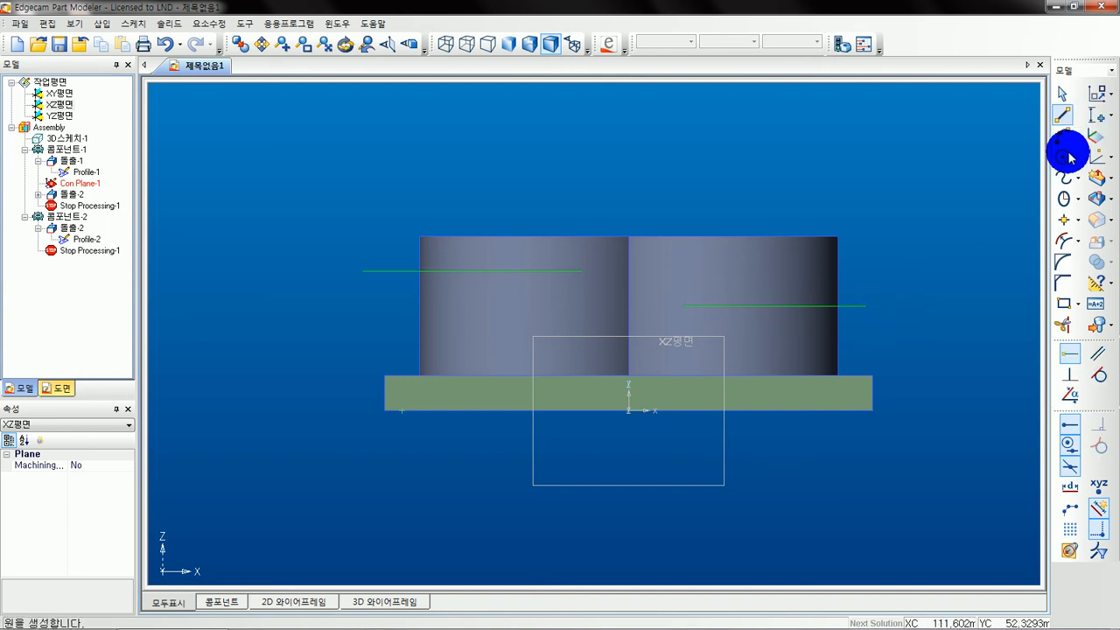
pyautogui.click(754, 161)
pyautogui.click(815, 210)
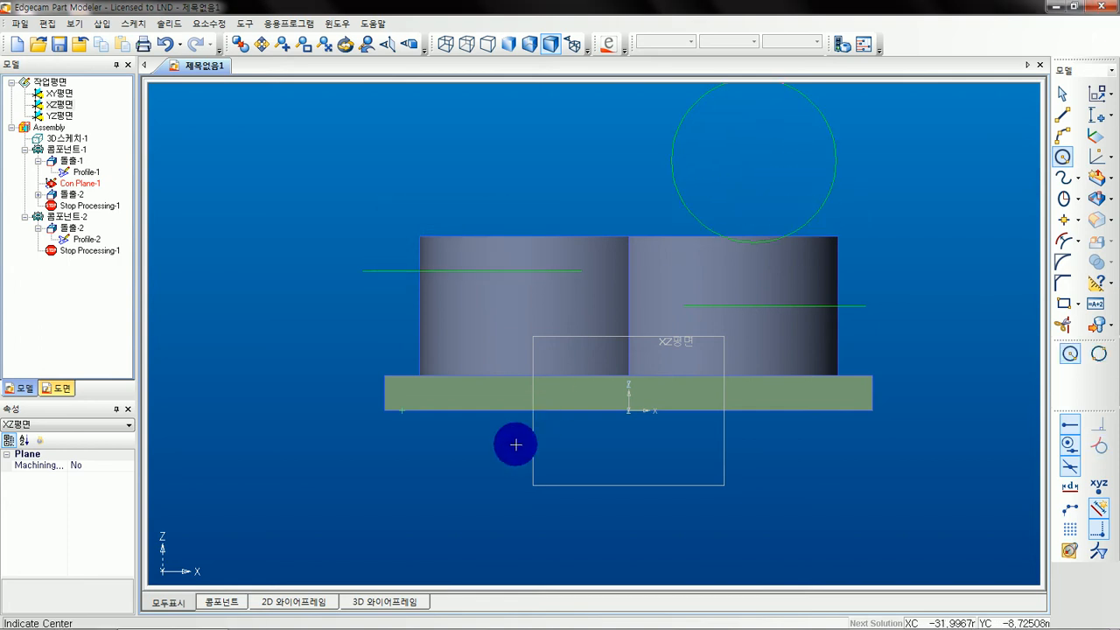
pyautogui.click(463, 495)
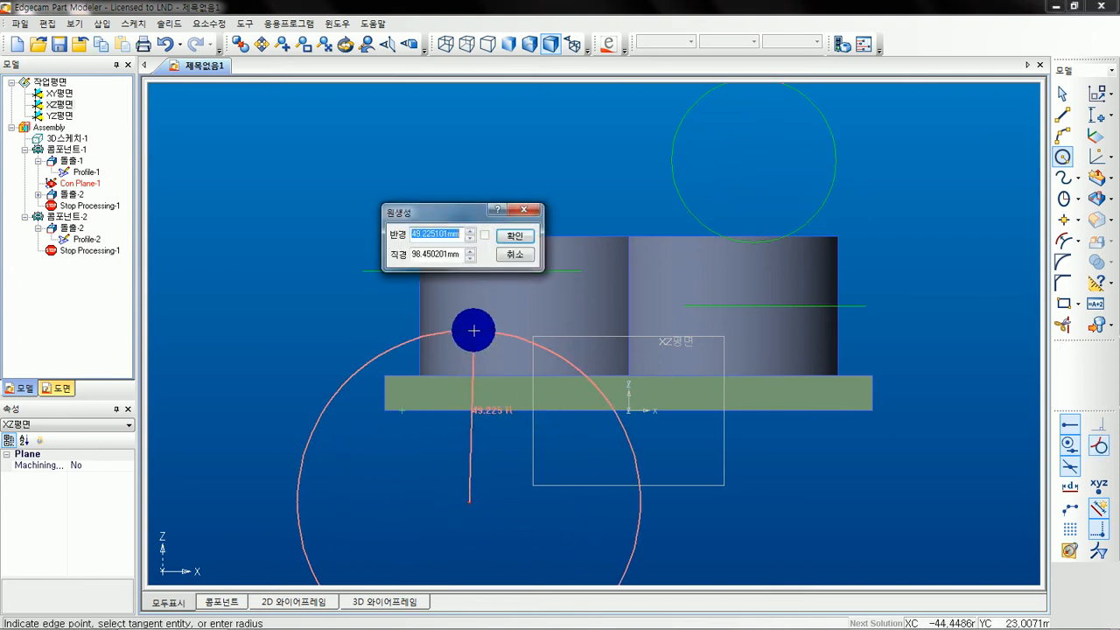
pyautogui.click(470, 331)
# - Dimension the height of the boss's left horizontal line above the sketch origin as 35 mm
pyautogui.scroll(-3, 779, 223)
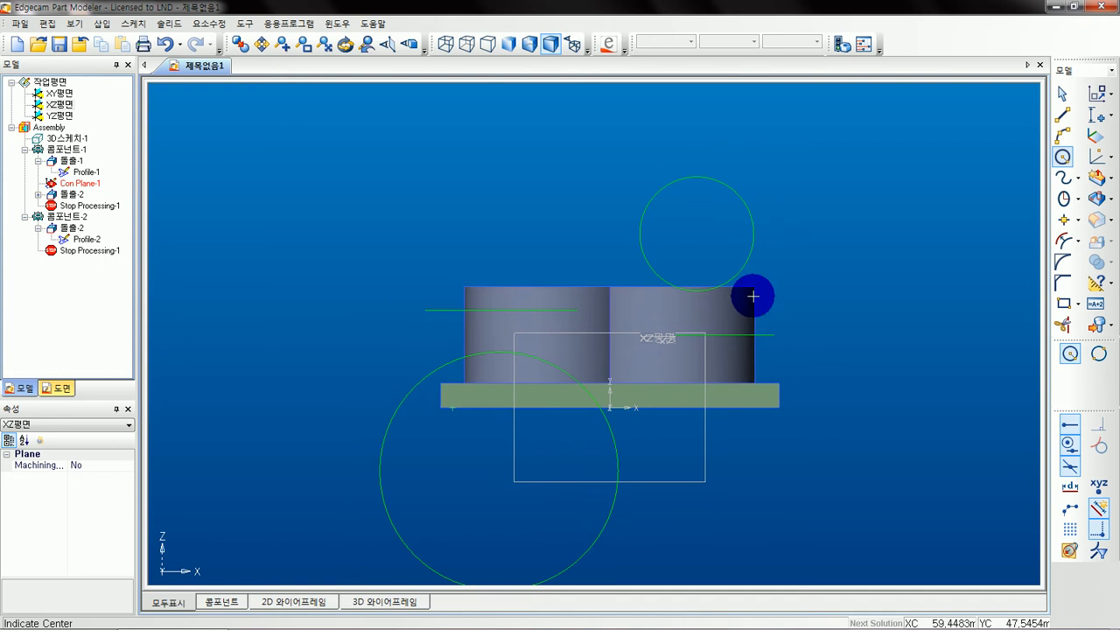
pyautogui.scroll(-1, 754, 263)
pyautogui.scroll(3, 751, 280)
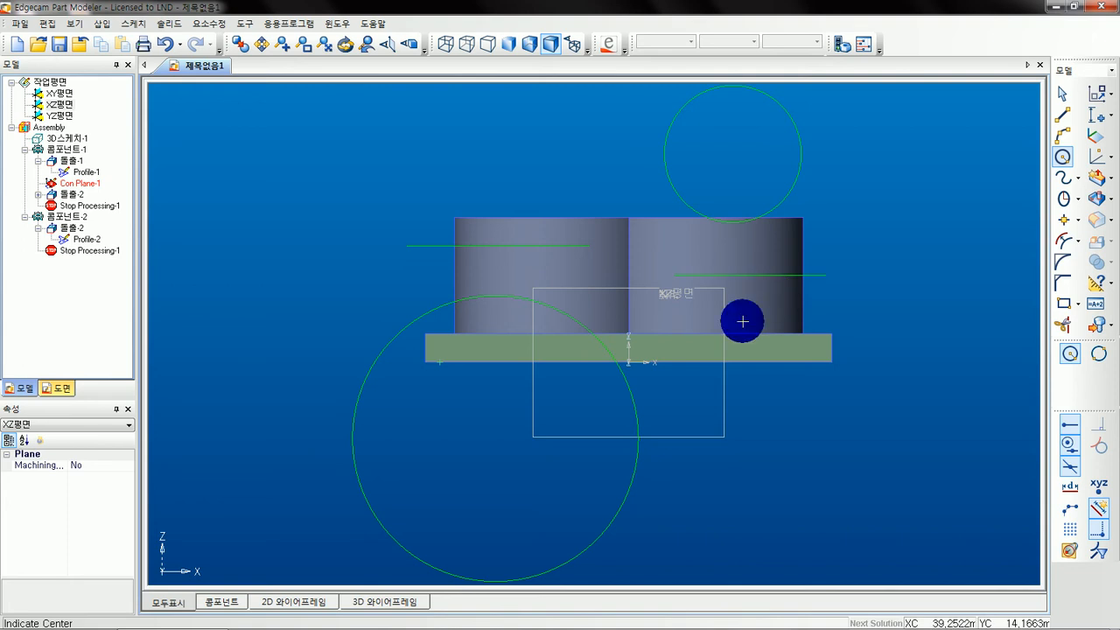
pyautogui.scroll(1, 735, 325)
pyautogui.scroll(-1, 720, 330)
pyautogui.scroll(-1, 700, 354)
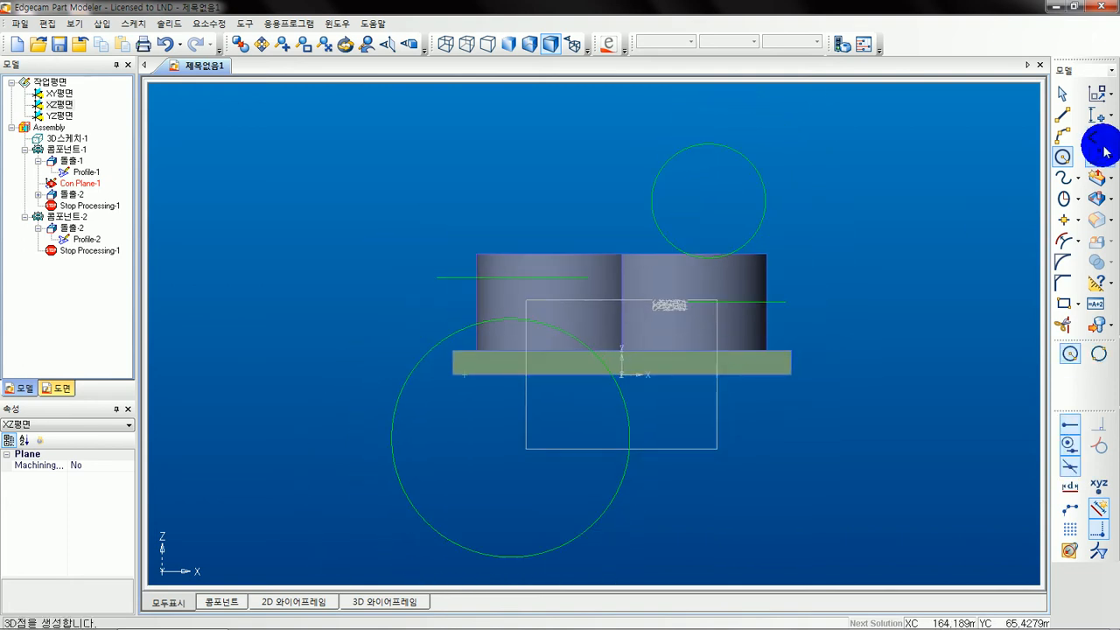
pyautogui.click(1096, 114)
pyautogui.moveTo(88, 96); pyautogui.dragTo(125, 121)
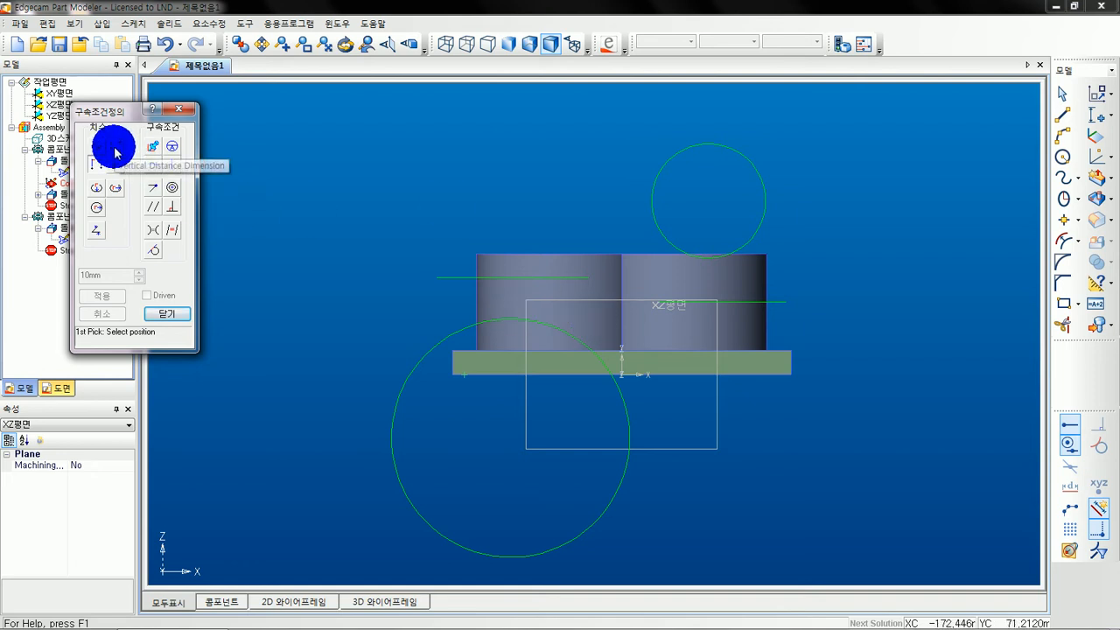
pyautogui.click(617, 376)
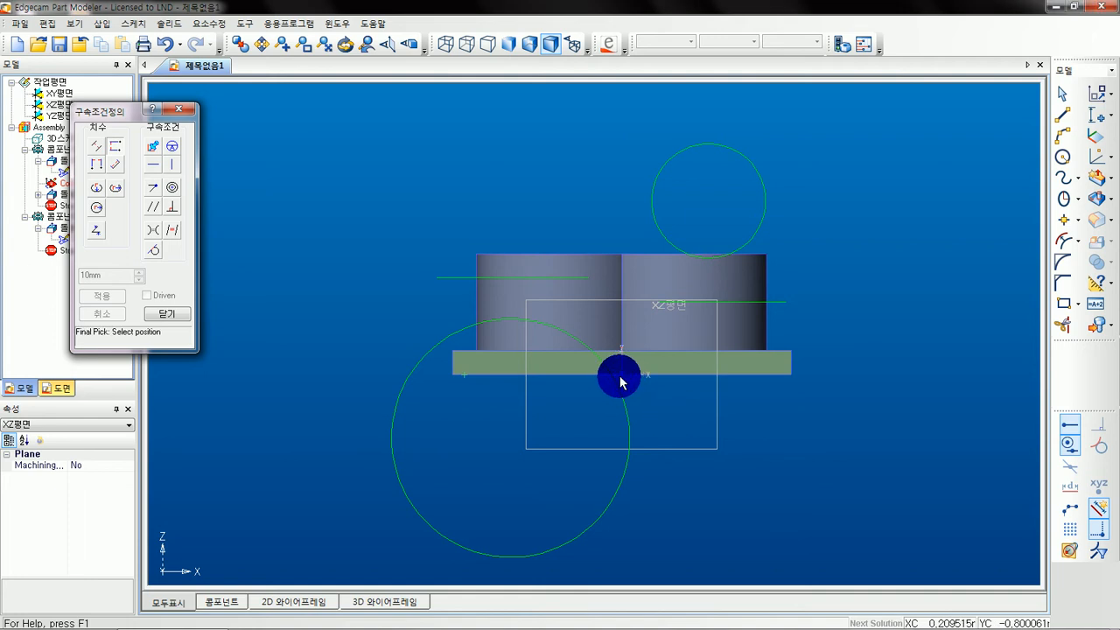
pyautogui.click(437, 278)
pyautogui.click(361, 327)
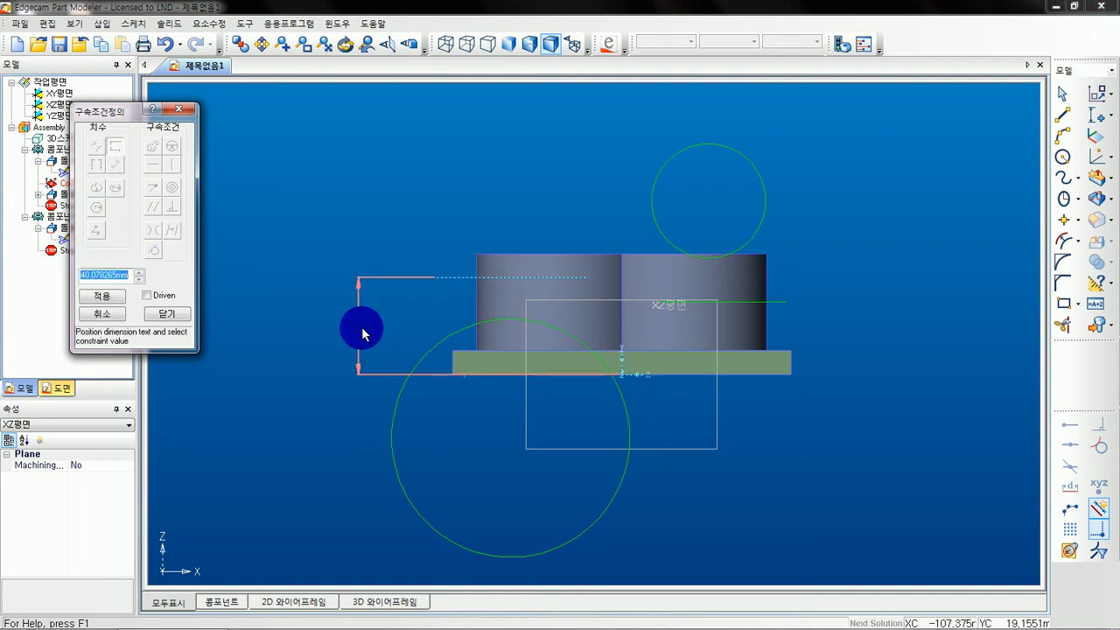
pyautogui.write('35')
pyautogui.press('Return')
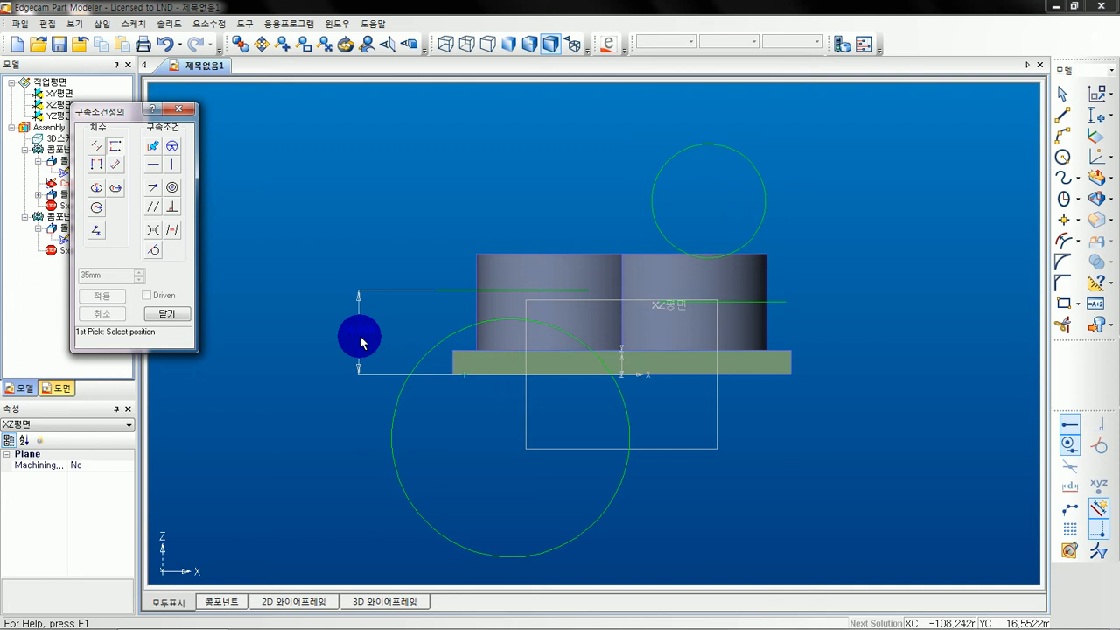
# - Set the left horizontal line's height dimension to 45 mm
pyautogui.click(168, 313)
pyautogui.doubleClick(366, 333)
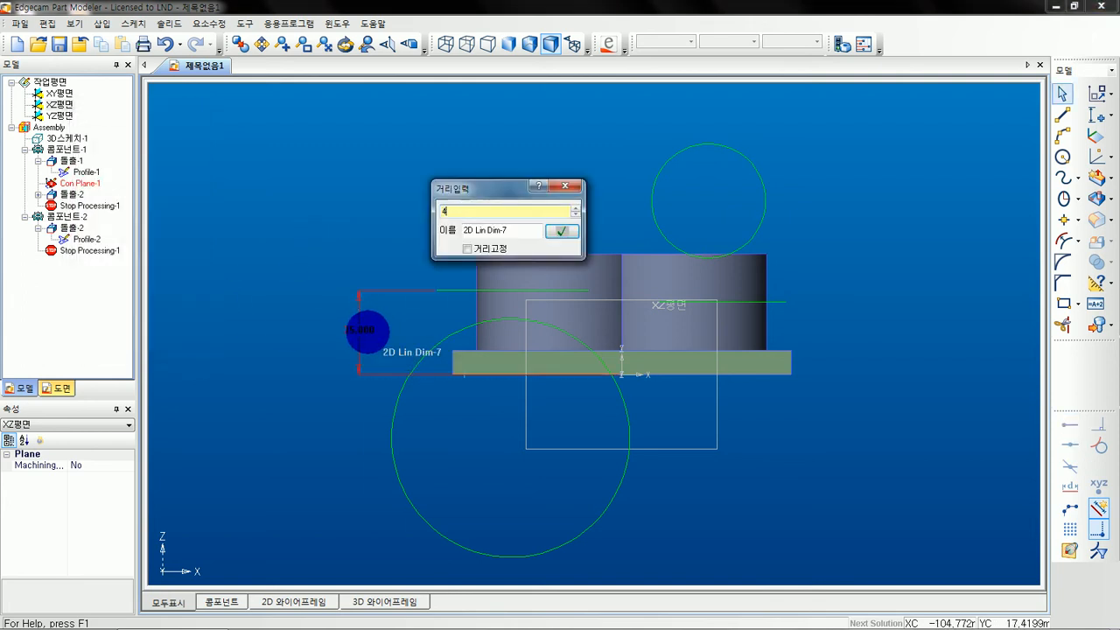
pyautogui.write('45')
pyautogui.press('Return')
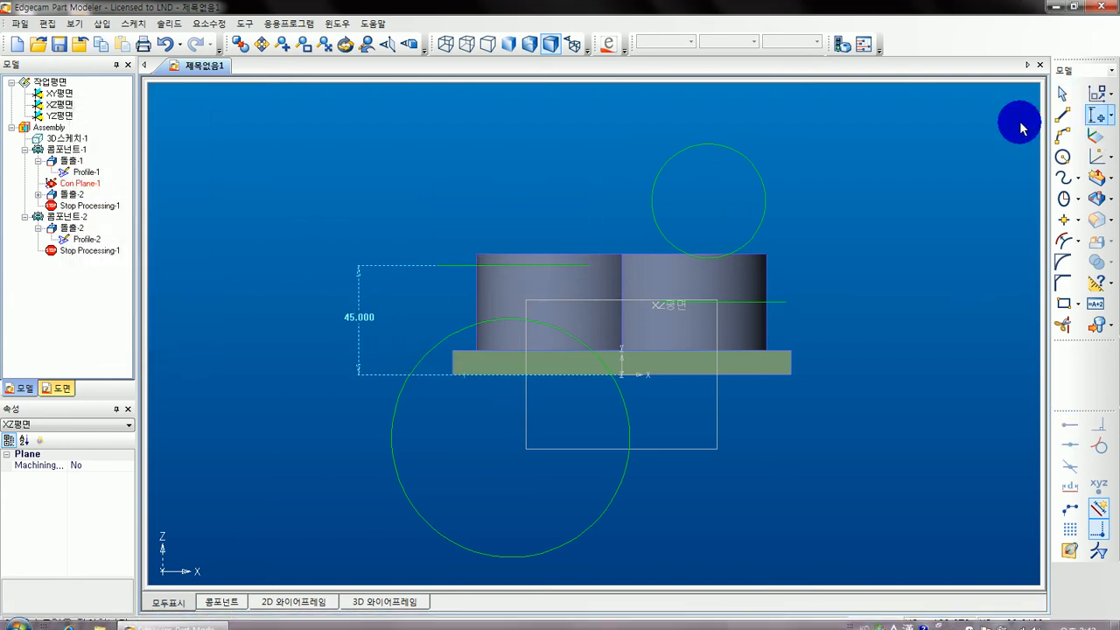
# - Dimension the height of the boss's right horizontal line above the sketch origin as 35 mm
pyautogui.click(1094, 116)
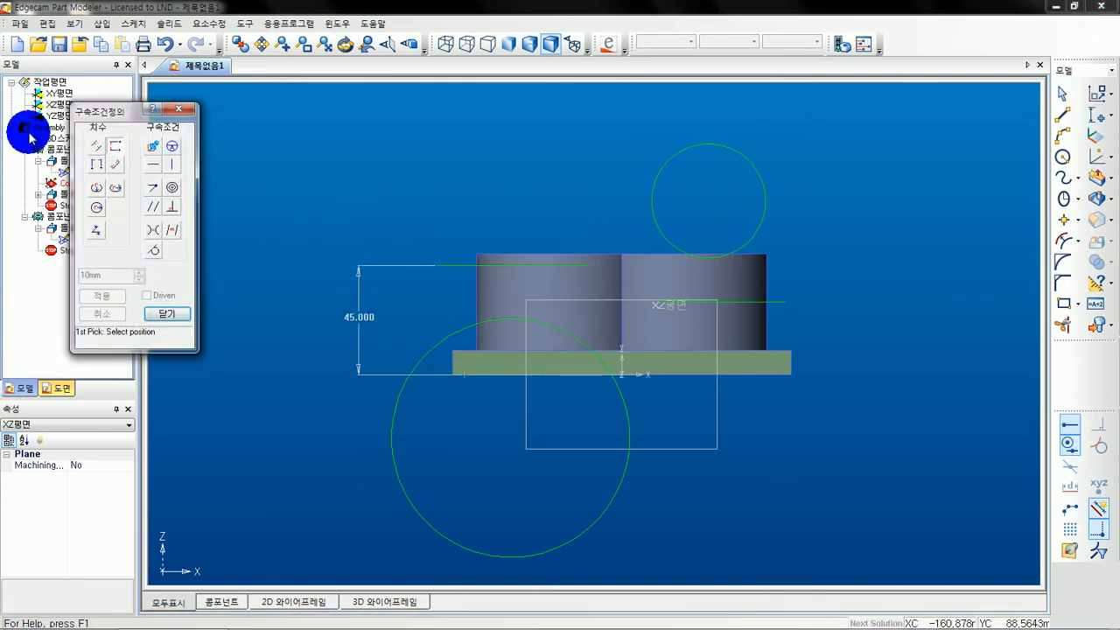
pyautogui.click(625, 373)
pyautogui.click(782, 302)
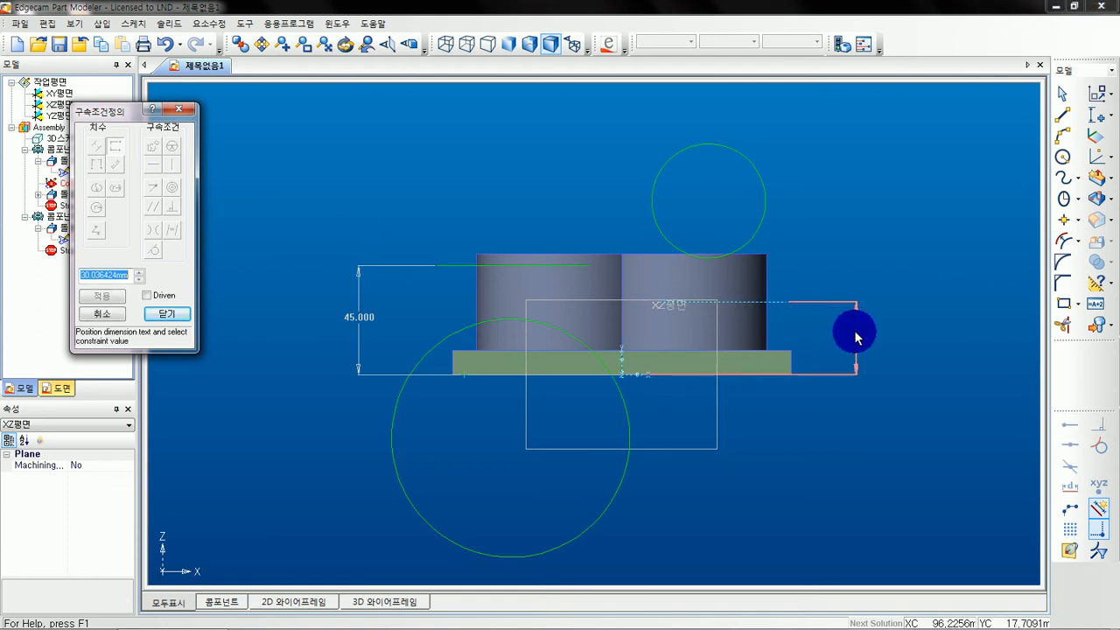
pyautogui.write('35')
pyautogui.click(855, 333)
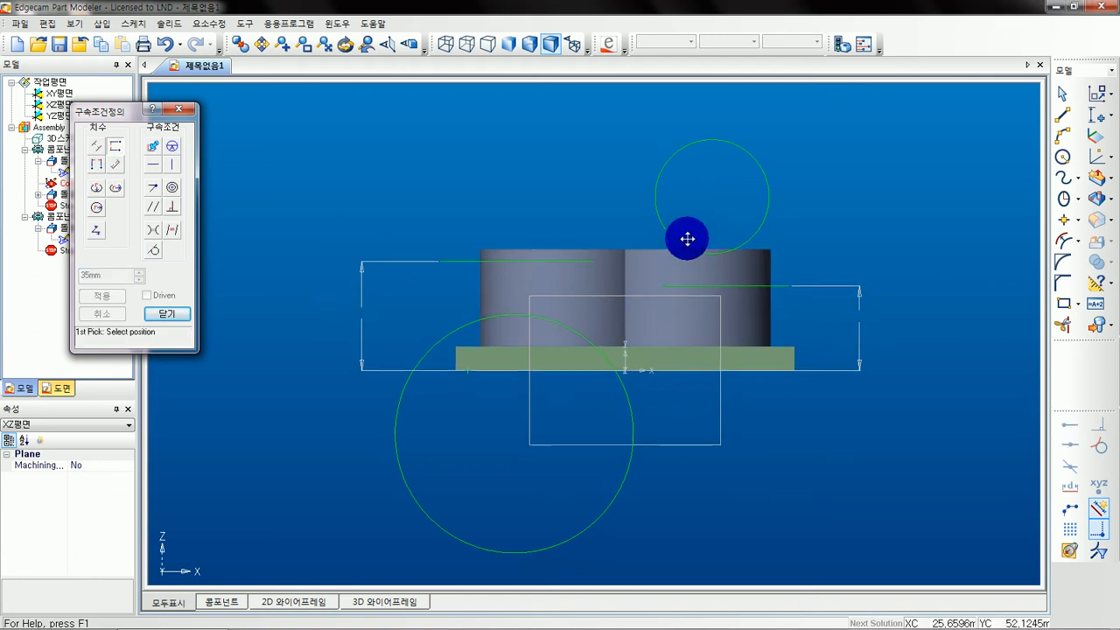
# - Make the lower circle tangent to the left horizontal line and the upper circle tangent to the right horizontal line
pyautogui.click(154, 251)
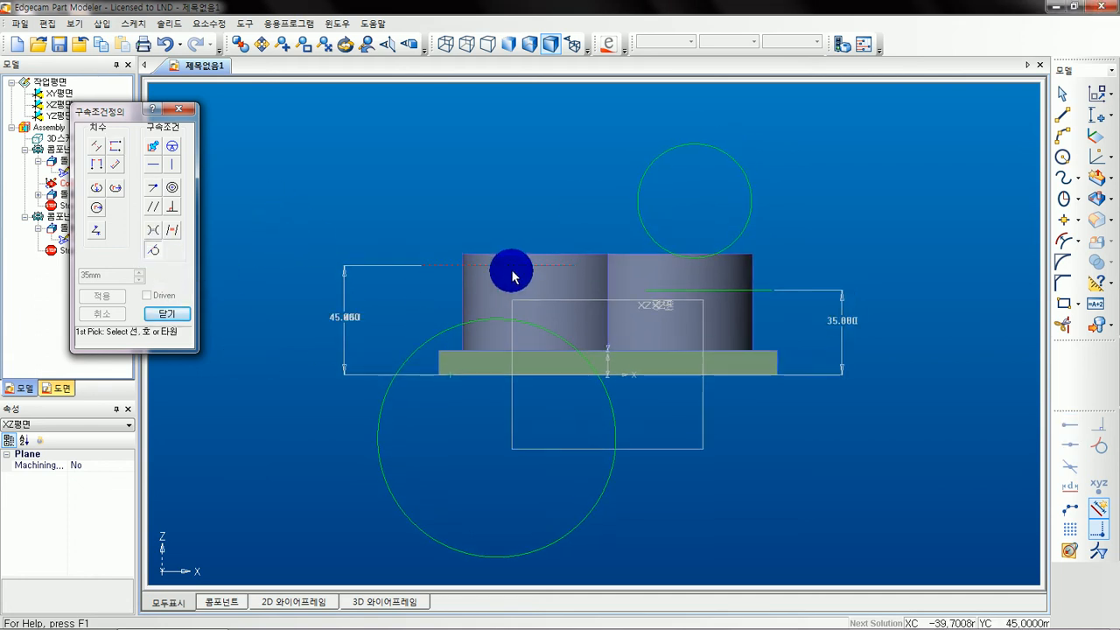
pyautogui.click(613, 407)
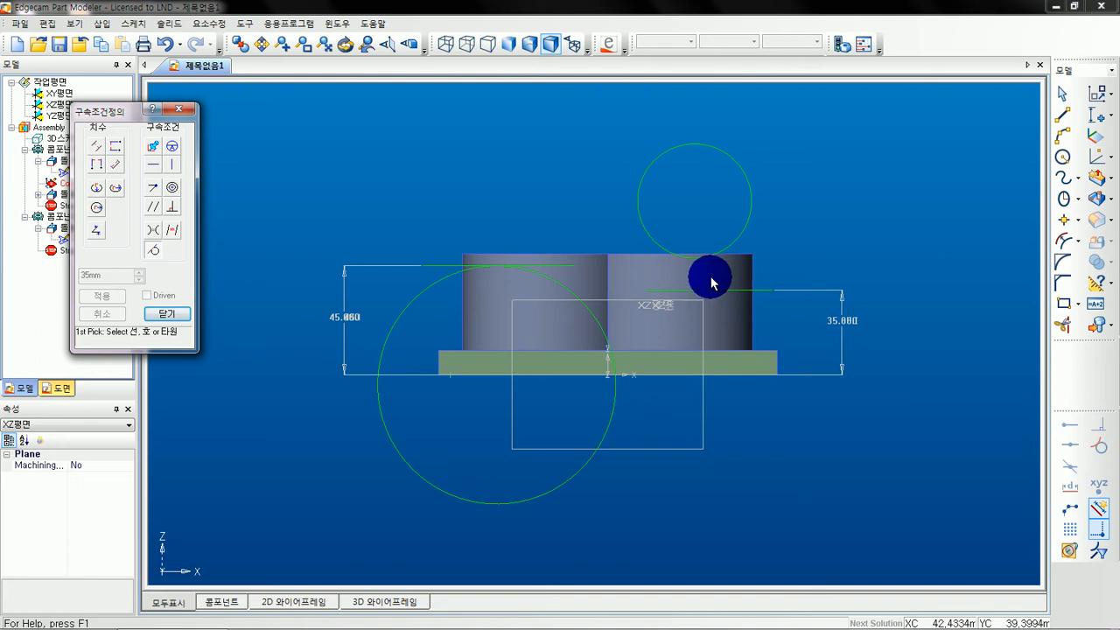
pyautogui.click(703, 269)
pyautogui.click(706, 290)
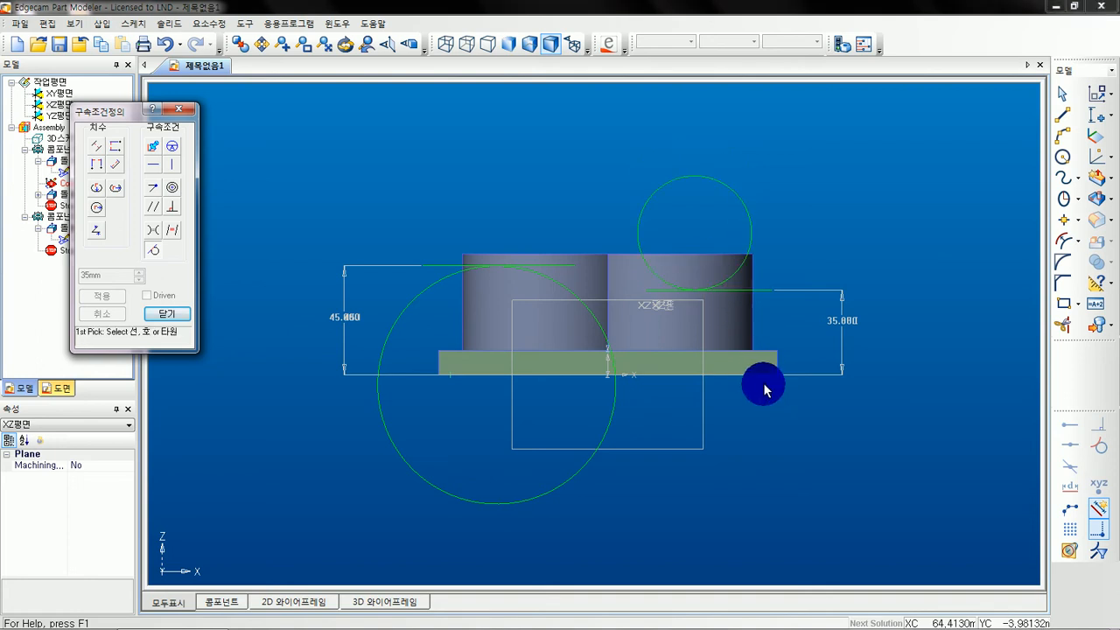
# - Make the two circles tangent to each other and constrain the right line to be horizontal
pyautogui.click(570, 292)
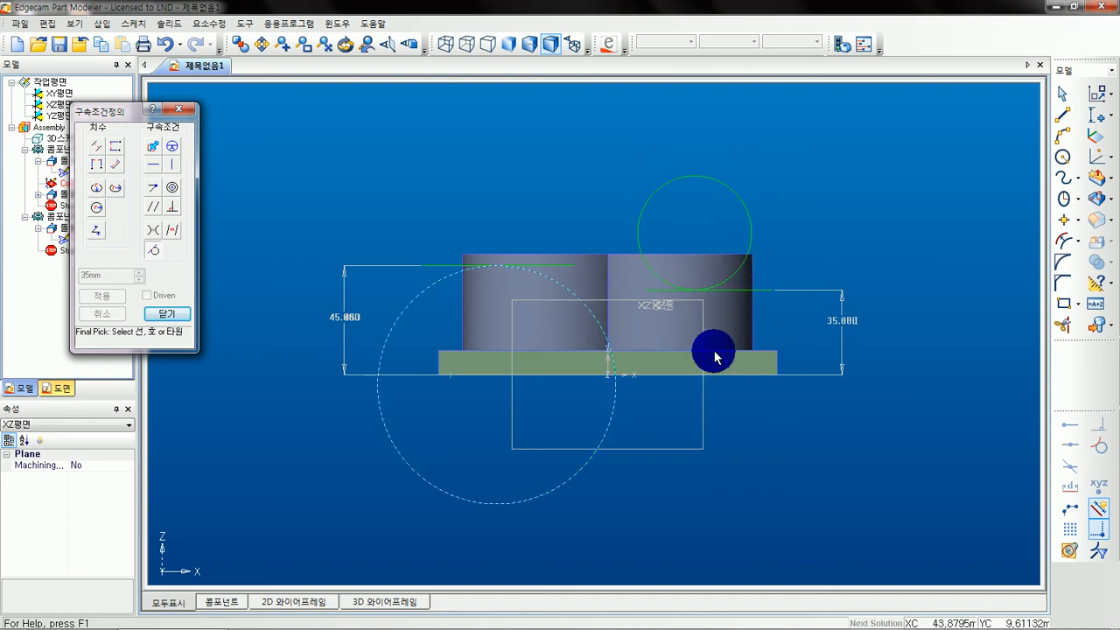
pyautogui.click(656, 274)
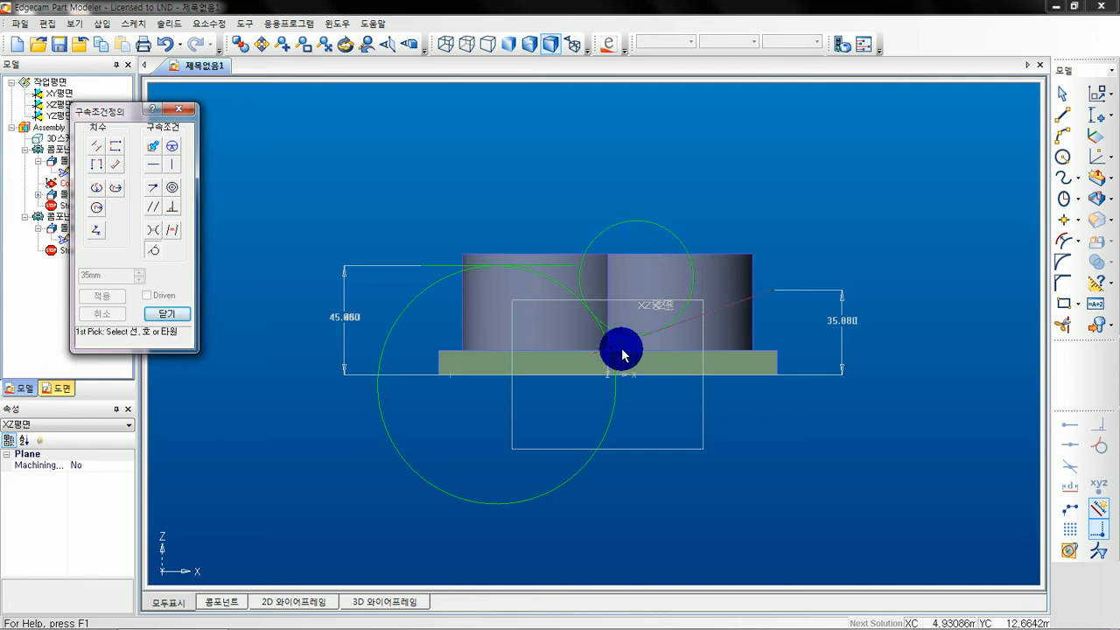
pyautogui.click(154, 166)
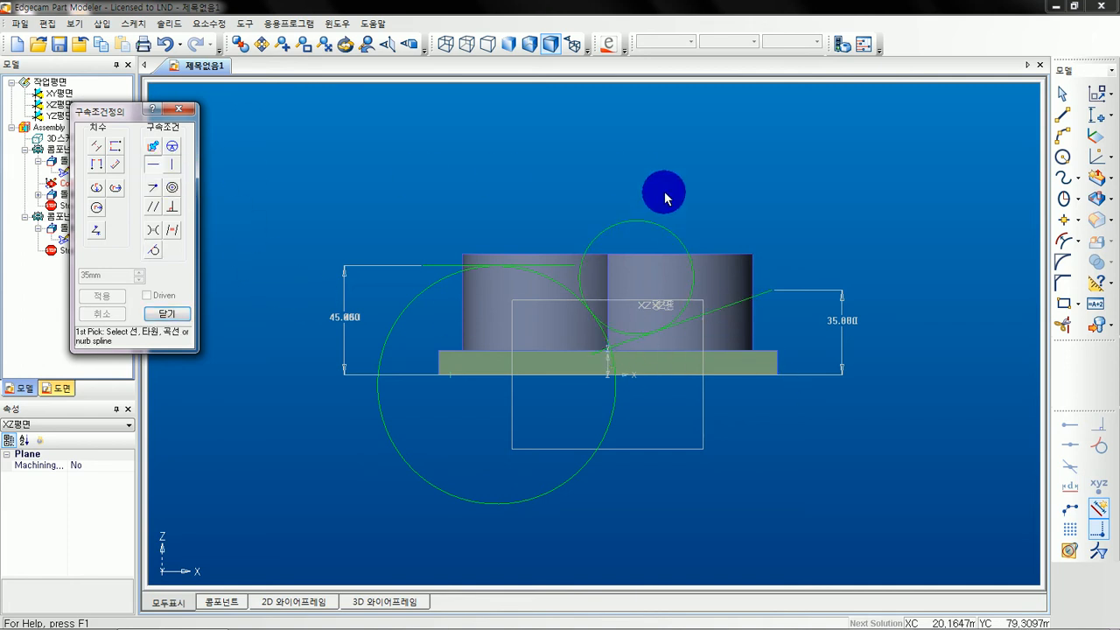
pyautogui.click(717, 310)
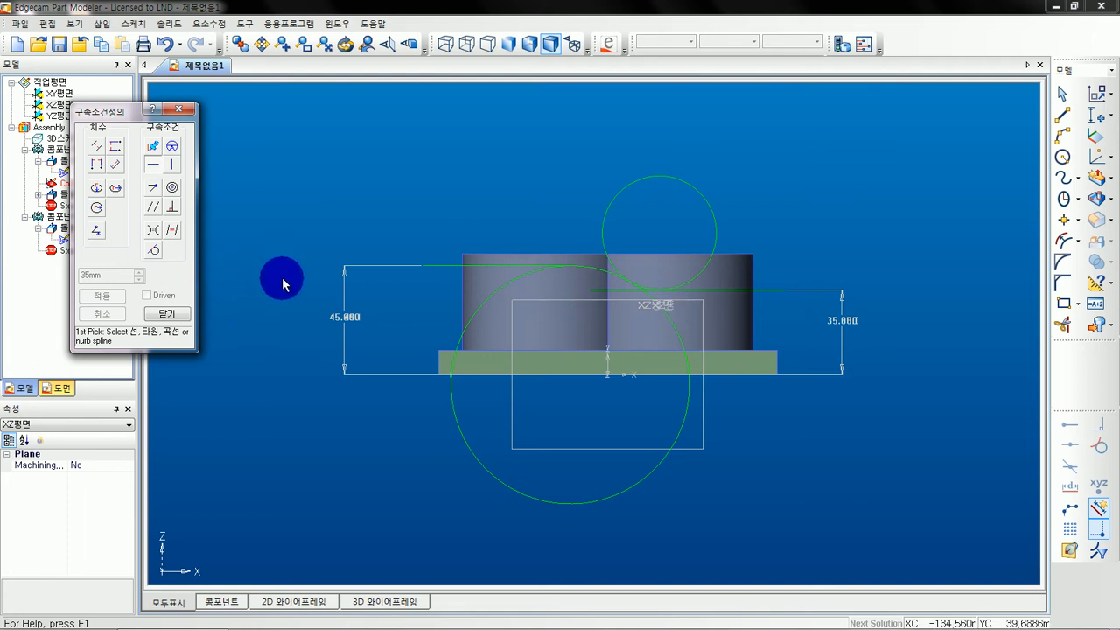
# - Dimension the horizontal distance from the lower circle's centre to the origin as 30 mm and constrain the left line to be horizontal
pyautogui.click(96, 166)
pyautogui.moveTo(387, 333); pyautogui.dragTo(417, 280, button='middle')
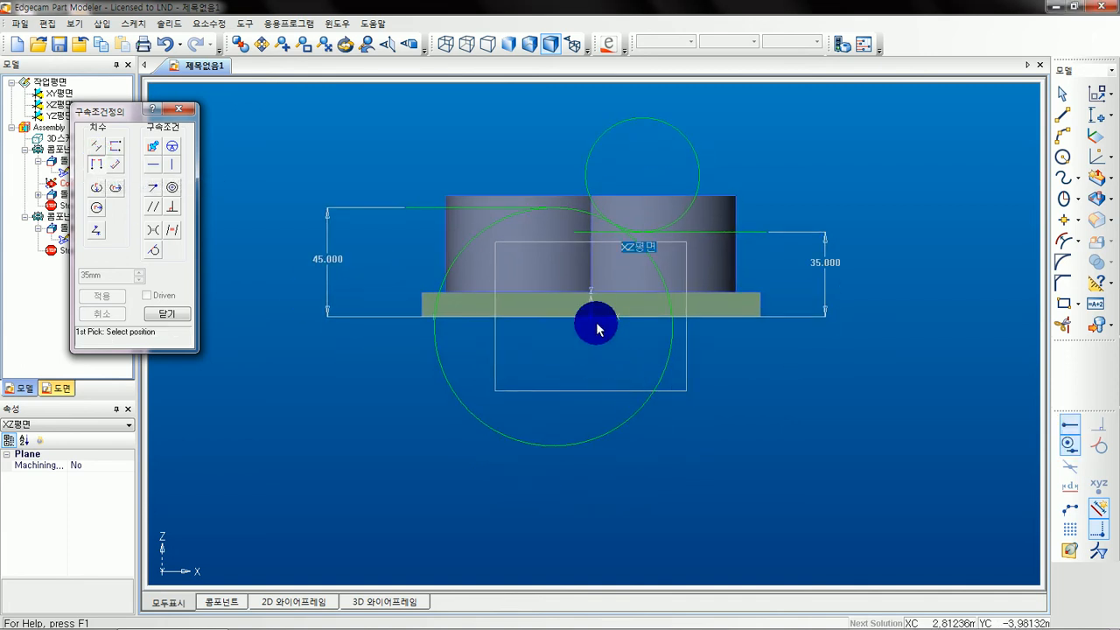
pyautogui.click(554, 330)
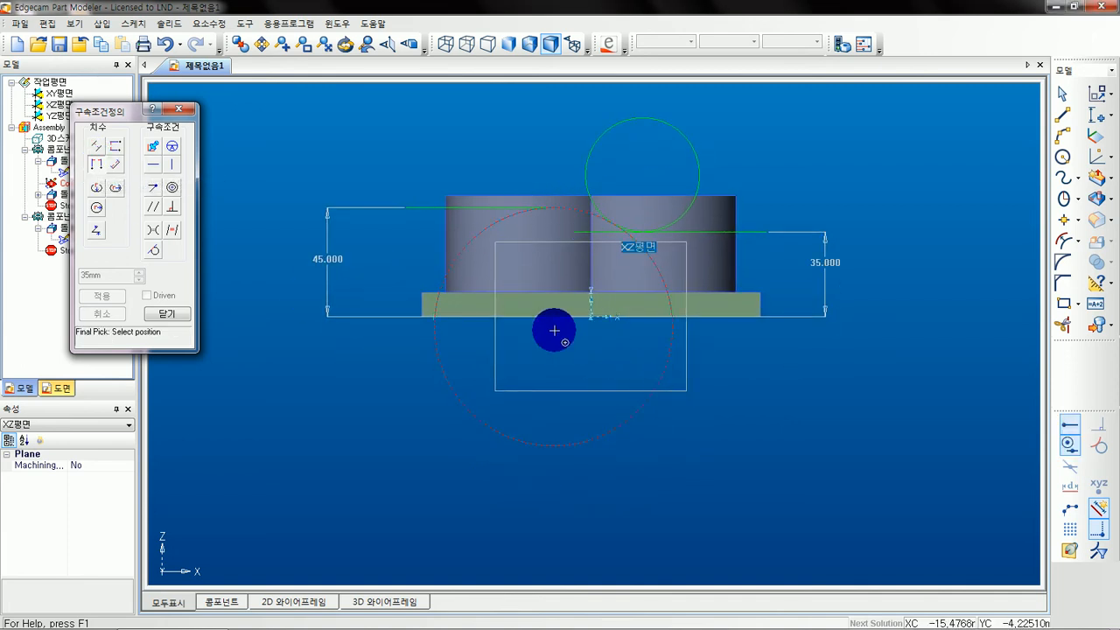
pyautogui.click(592, 313)
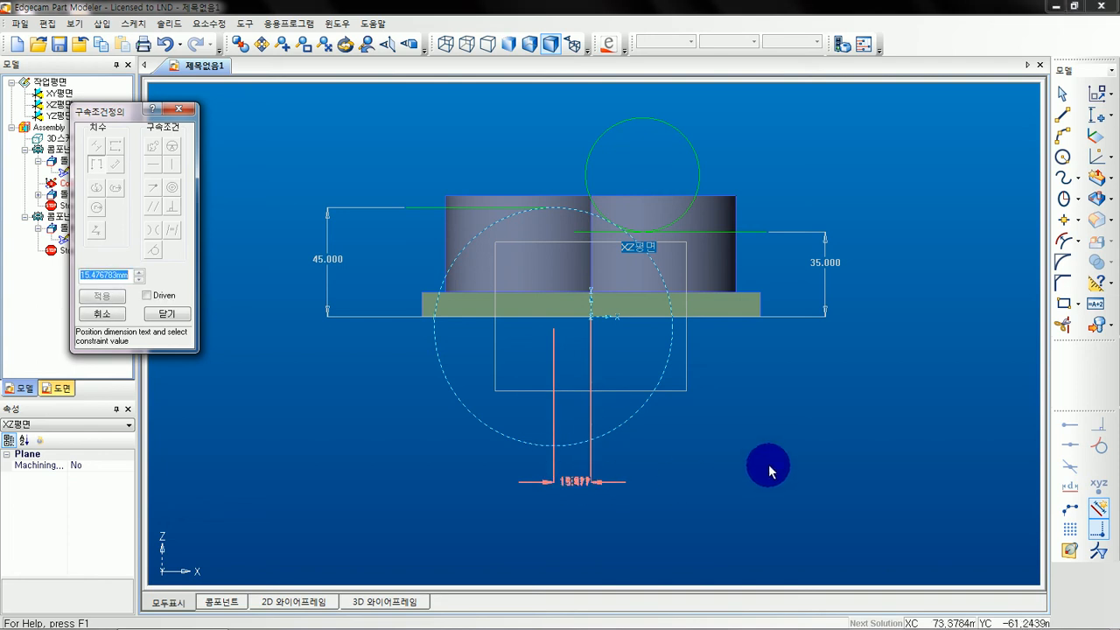
pyautogui.write('30')
pyautogui.press('Return')
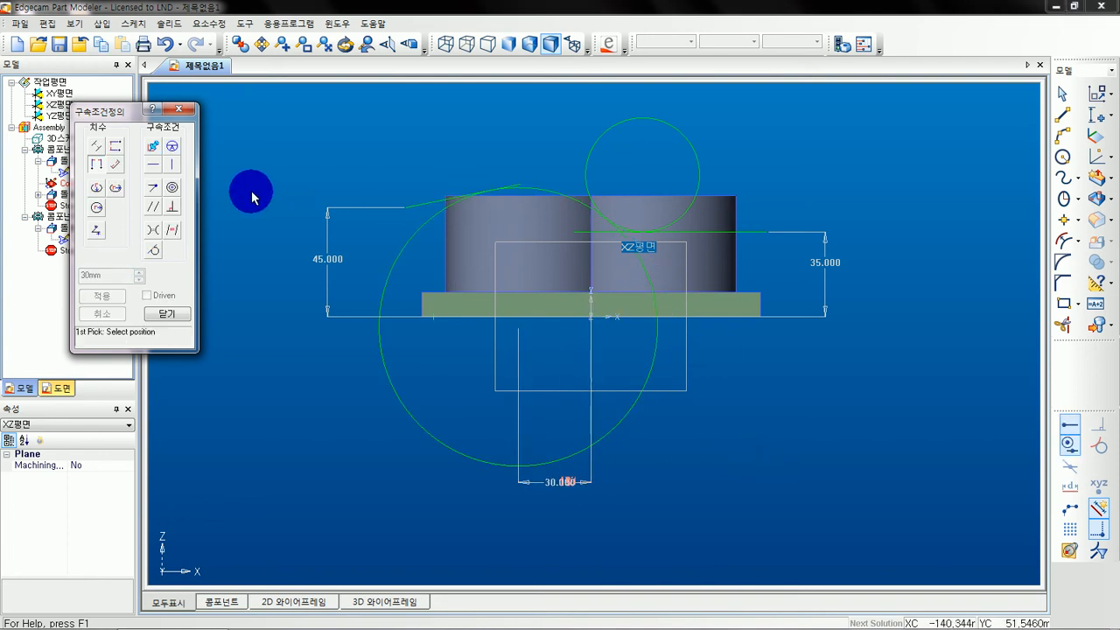
pyautogui.click(153, 164)
pyautogui.click(448, 205)
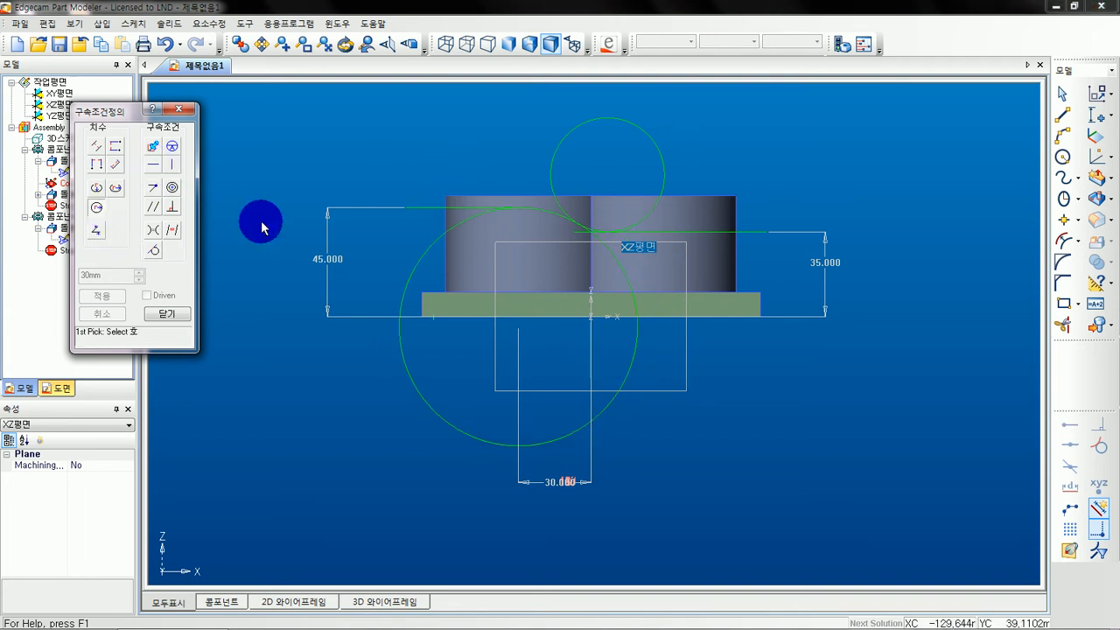
# - Add radius dimensions of 100 mm to both the lower and the upper circle
pyautogui.click(422, 243)
pyautogui.click(238, 156)
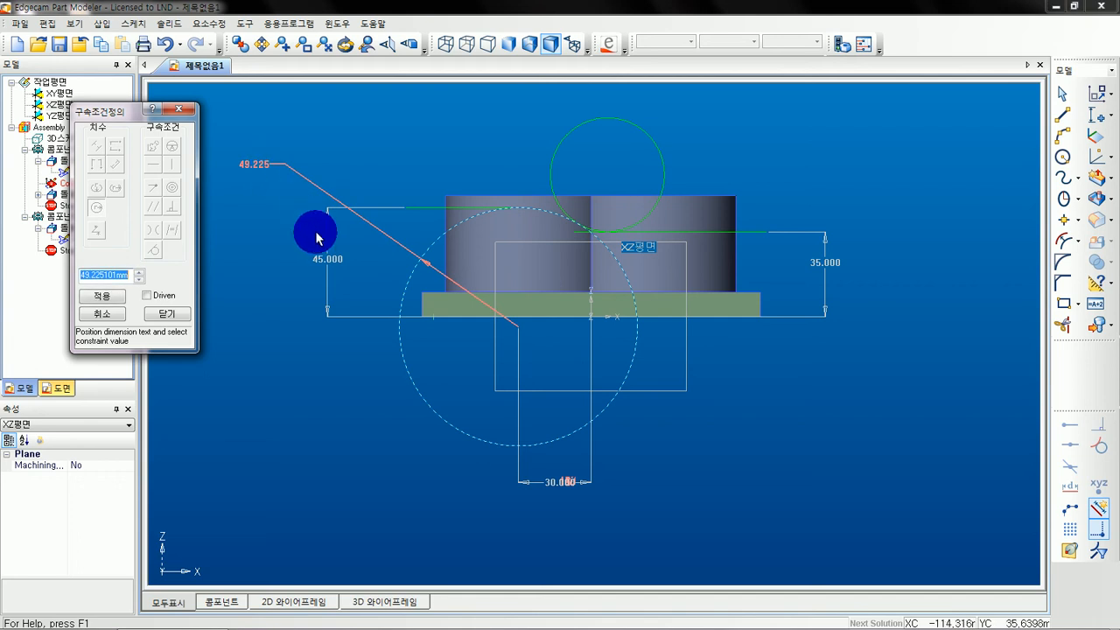
pyautogui.write('100')
pyautogui.press('Return')
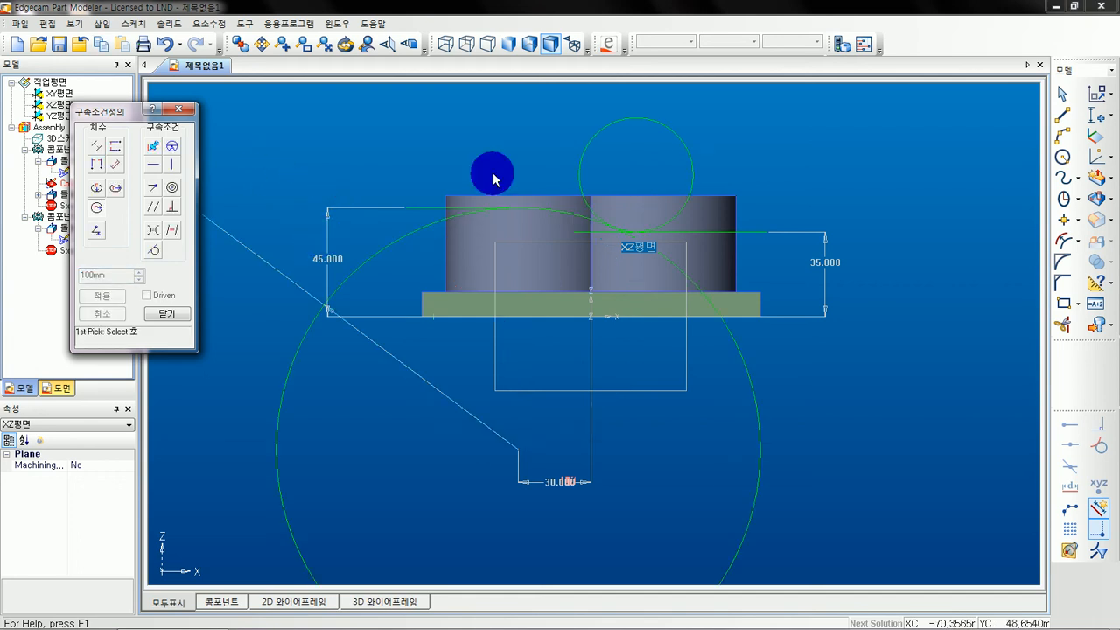
pyautogui.click(674, 133)
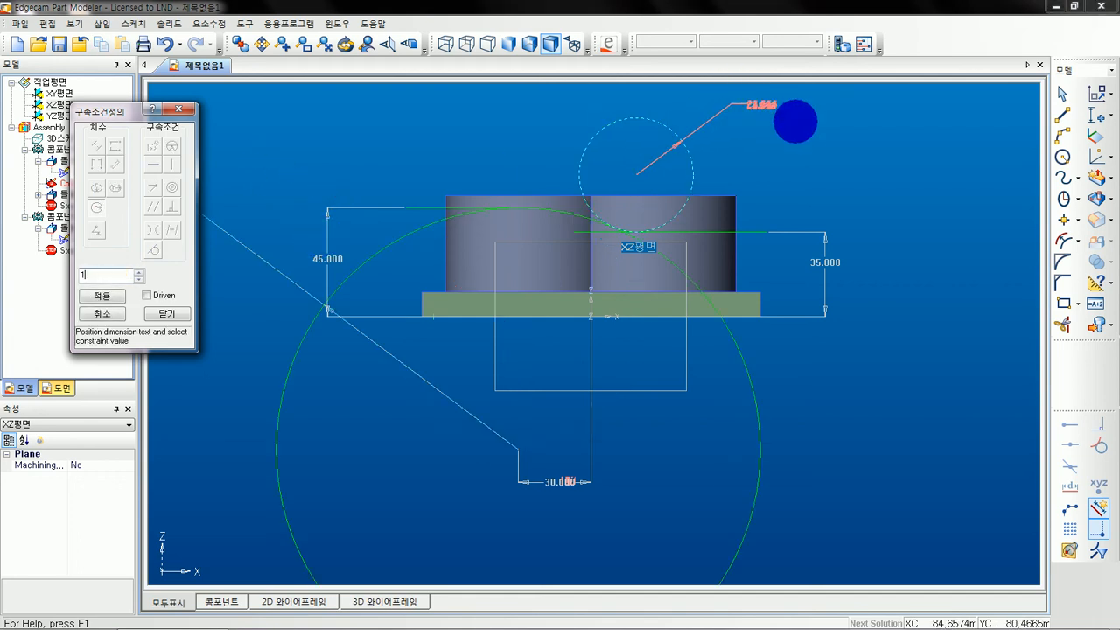
pyautogui.press('Return')
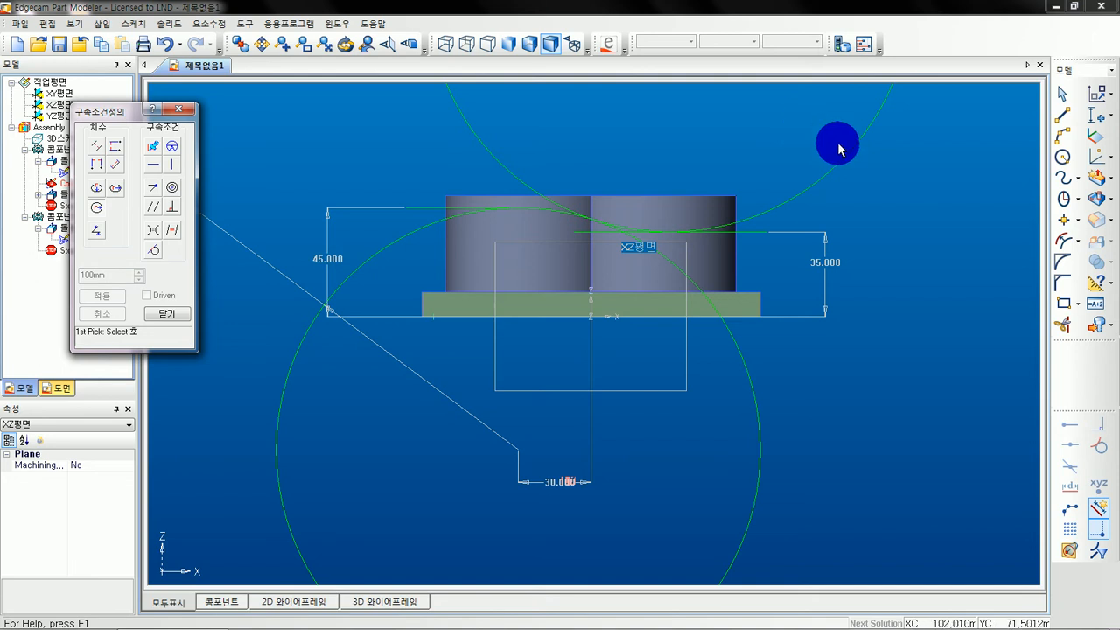
# - Draw two roughly parallel lines sloping down to the right, one passing above the boss and one through the boss and plate
pyautogui.scroll(2, 675, 205)
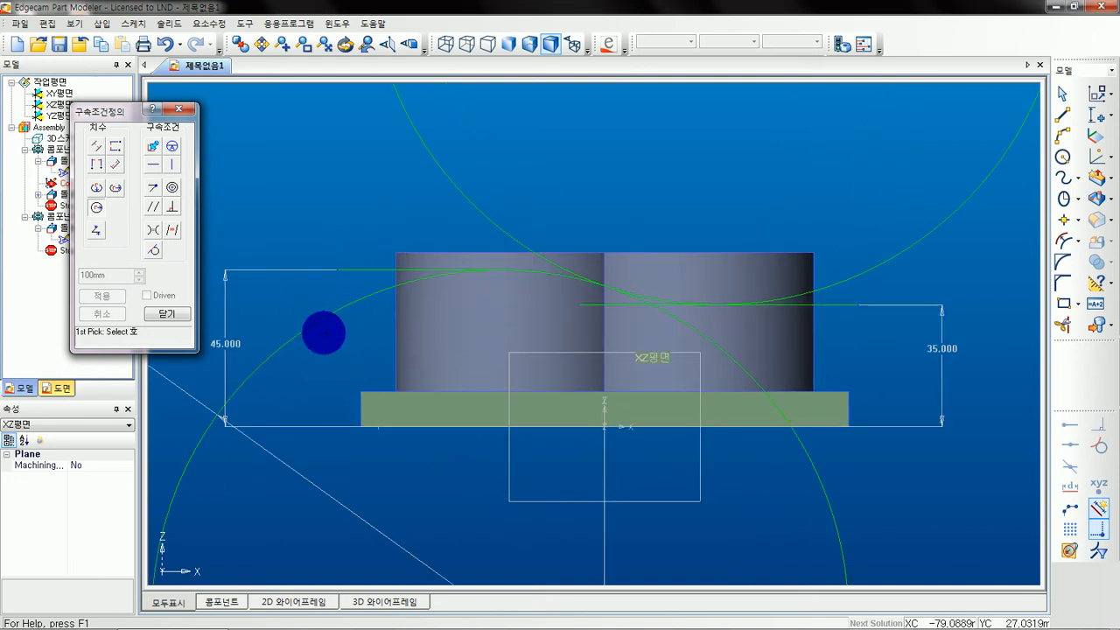
pyautogui.moveTo(313, 323)
pyautogui.mouseDown()
pyautogui.moveTo(461, 270)
pyautogui.moveTo(543, 275)
pyautogui.moveTo(657, 309)
pyautogui.mouseUp()
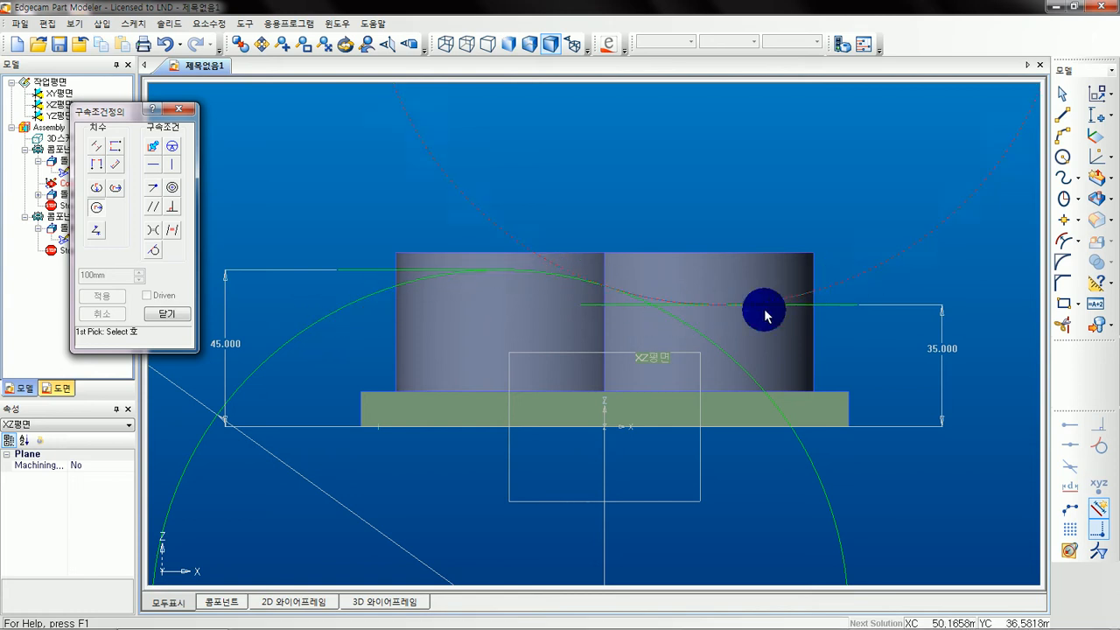
pyautogui.scroll(-2, 737, 304)
pyautogui.scroll(-2, 736, 302)
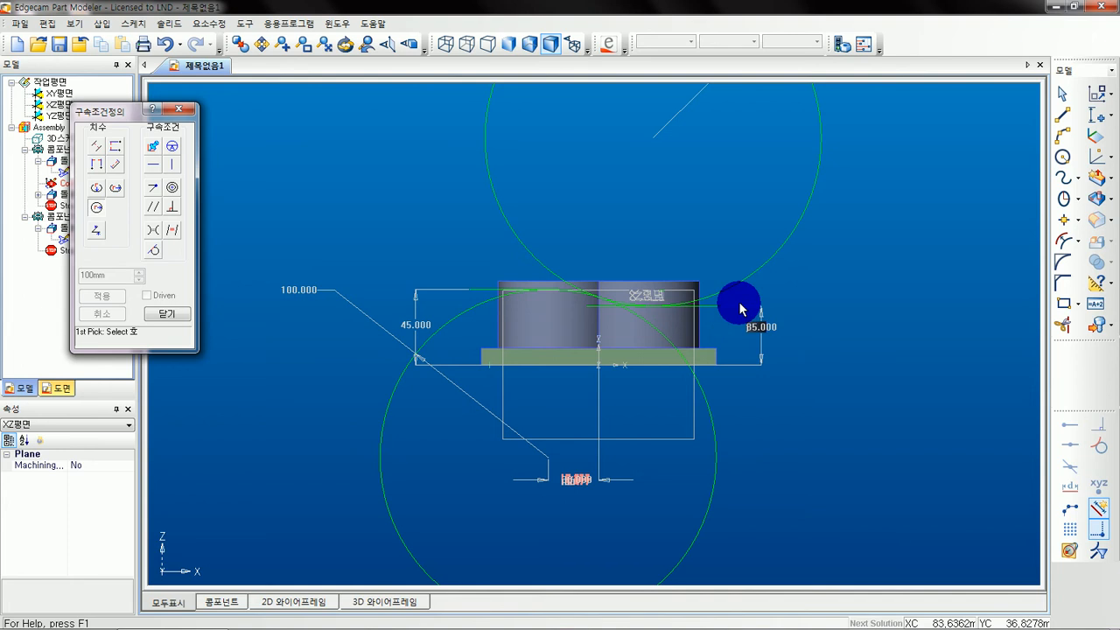
pyautogui.scroll(2, 743, 317)
pyautogui.click(1062, 115)
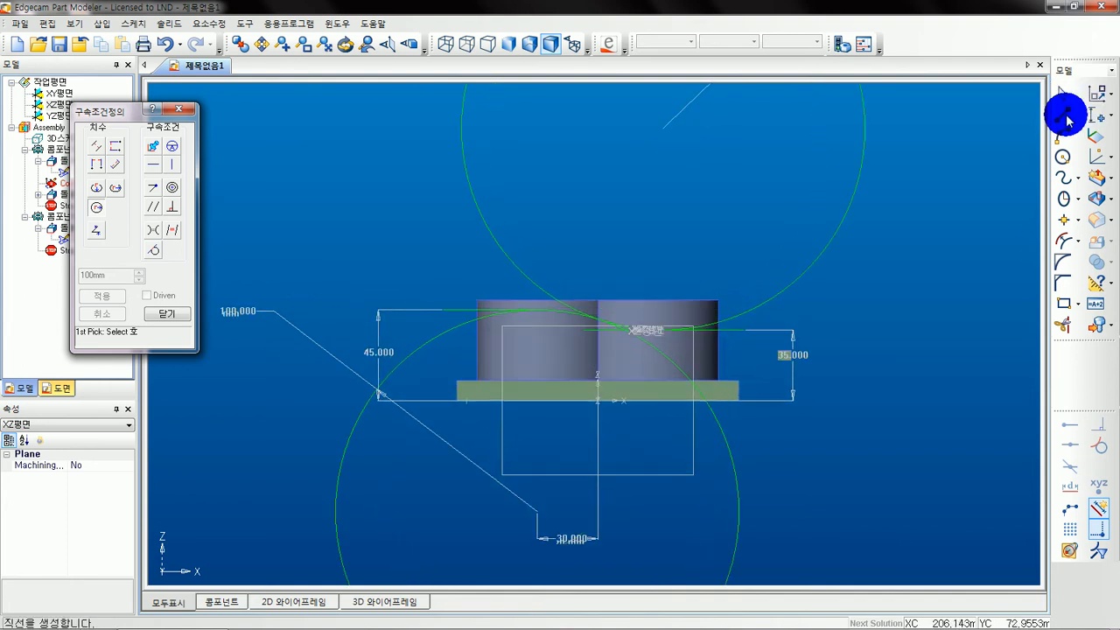
pyautogui.click(444, 224)
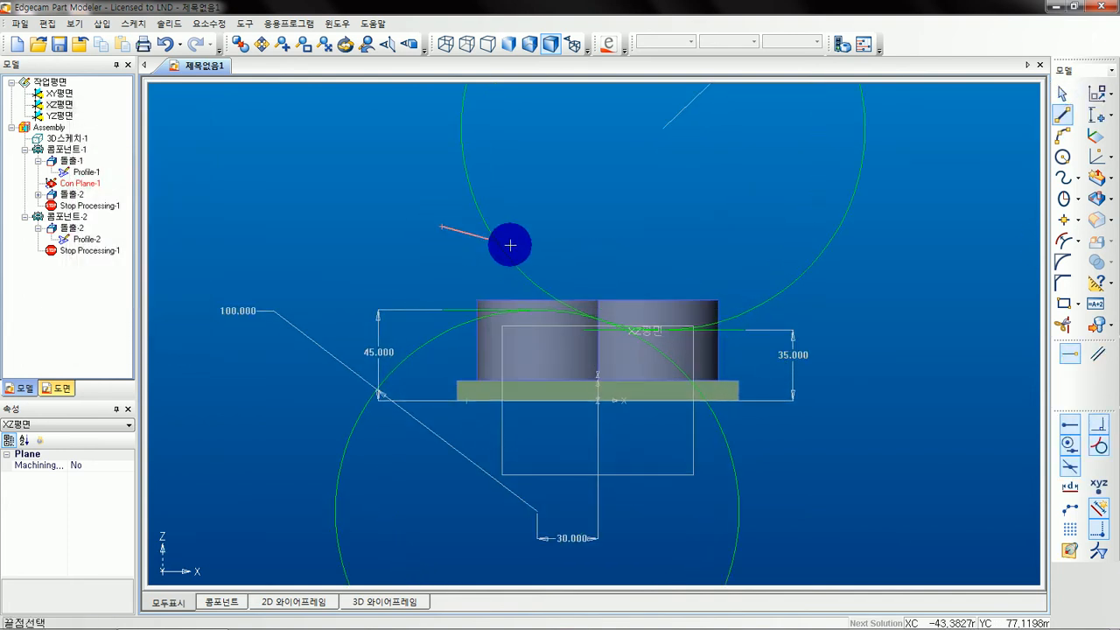
pyautogui.click(843, 318)
pyautogui.click(387, 333)
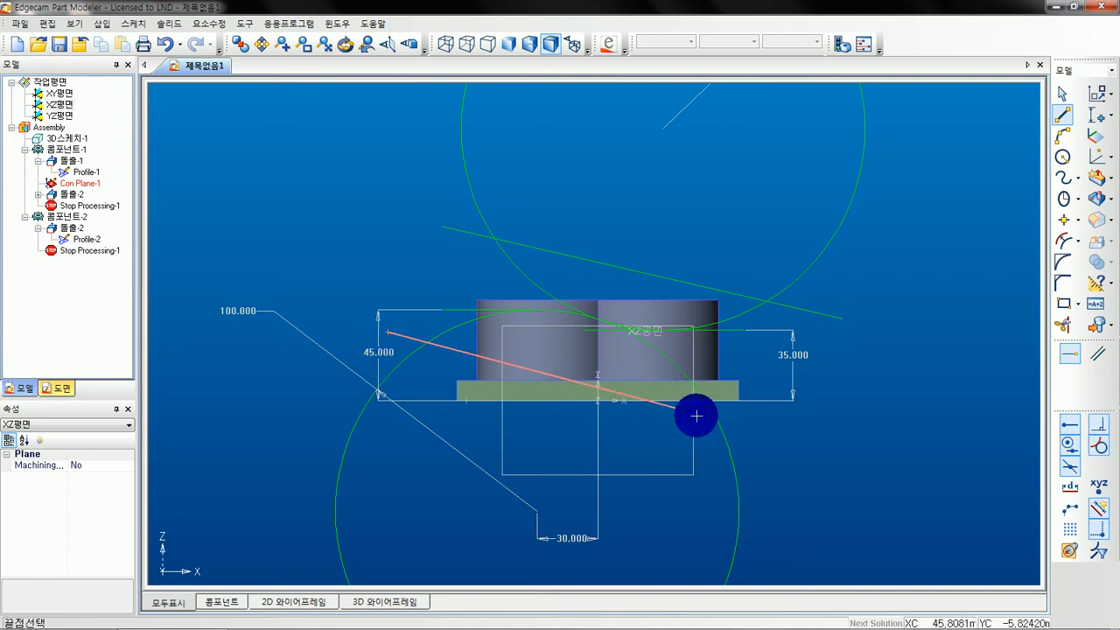
pyautogui.click(758, 412)
pyautogui.click(1060, 96)
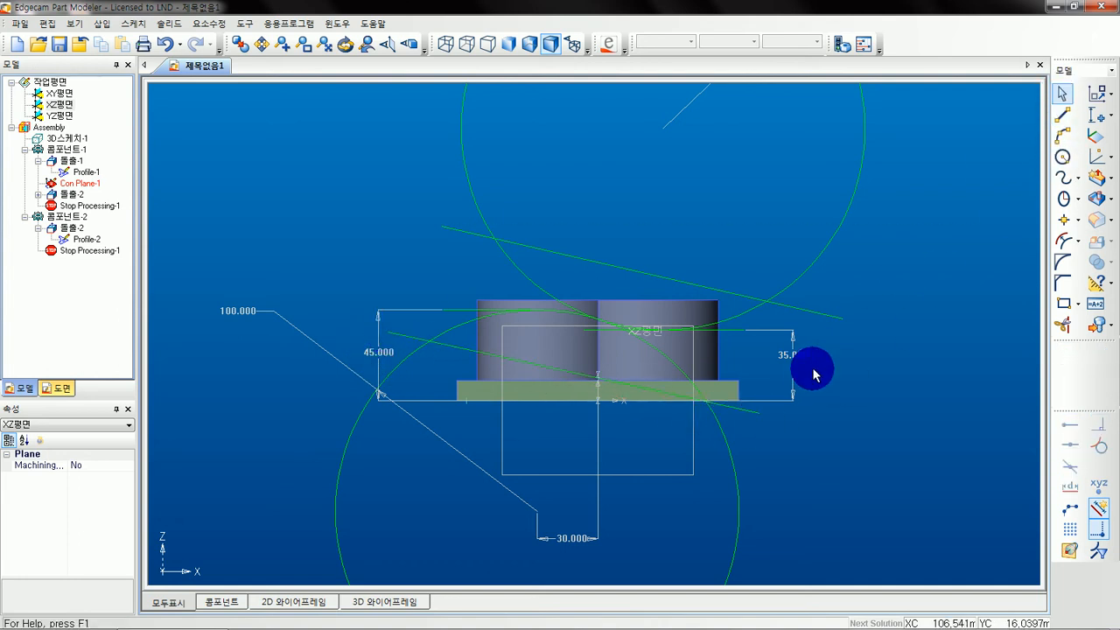
# - Delete the two horizontal lines touching the circles, along with their height dimensions
pyautogui.scroll(2, 770, 394)
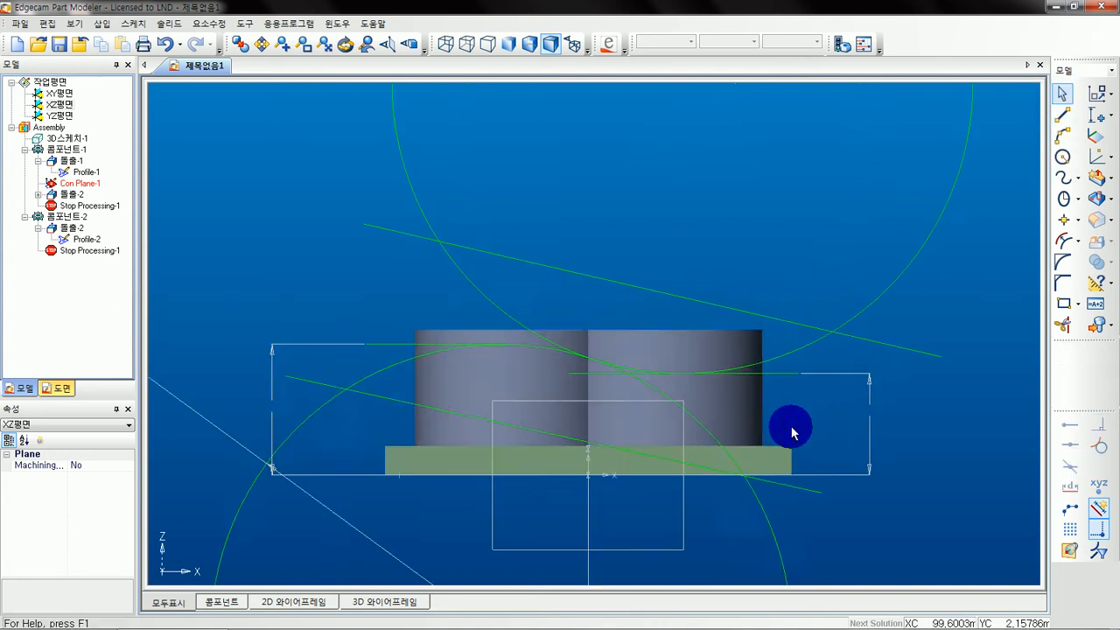
pyautogui.press('Delete')
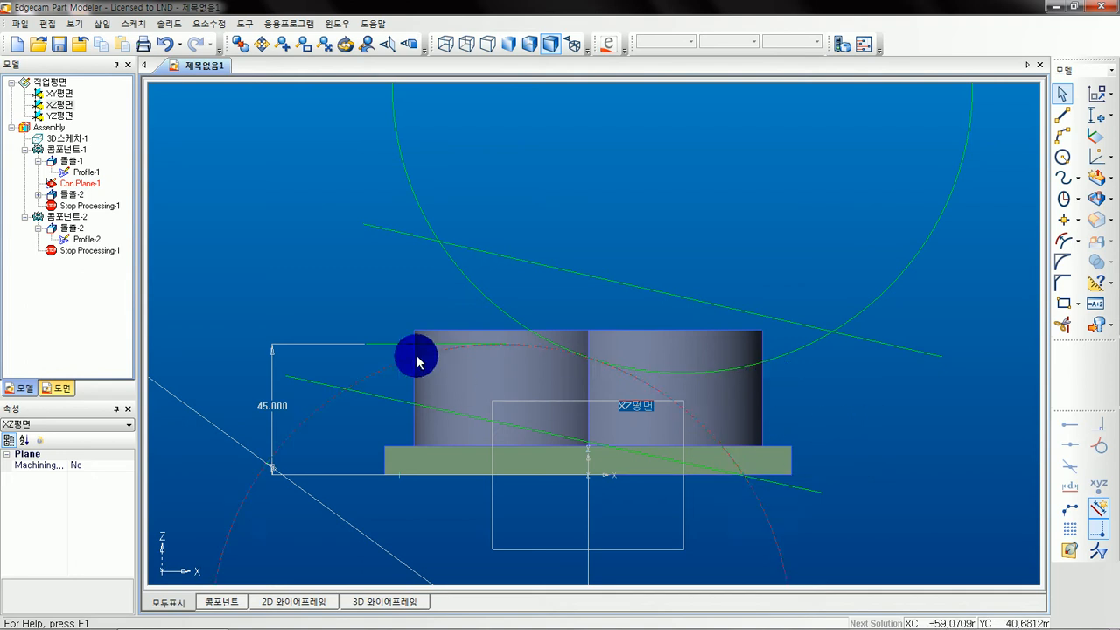
pyautogui.press('Delete')
pyautogui.moveTo(560, 450); pyautogui.dragTo(569, 419, button='middle')
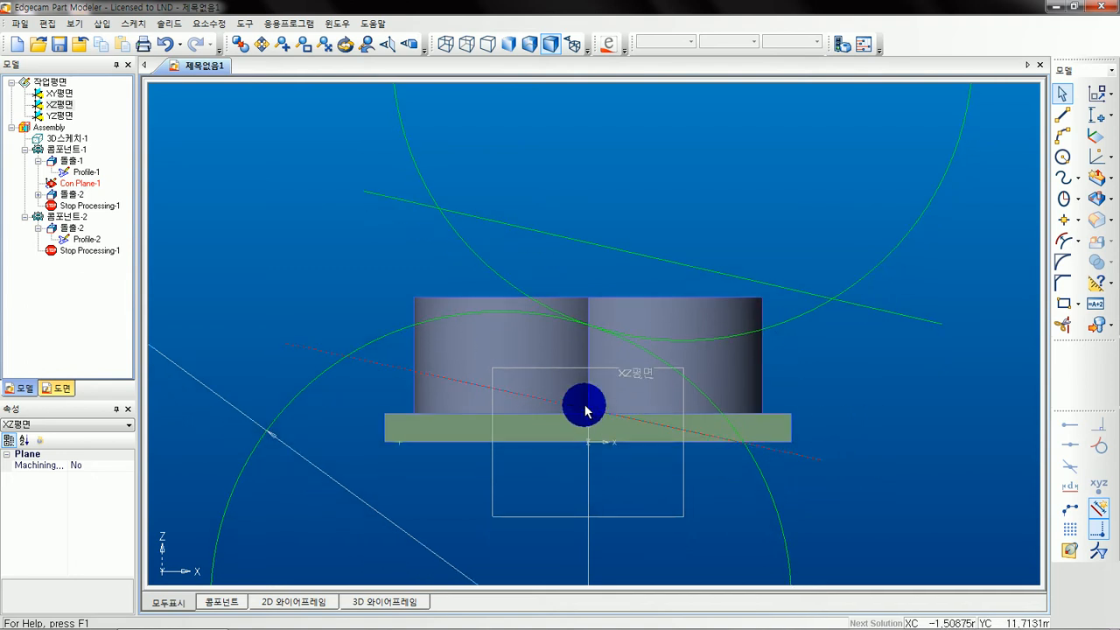
pyautogui.moveTo(615, 388); pyautogui.dragTo(612, 371, button='middle')
pyautogui.scroll(-1, 645, 373)
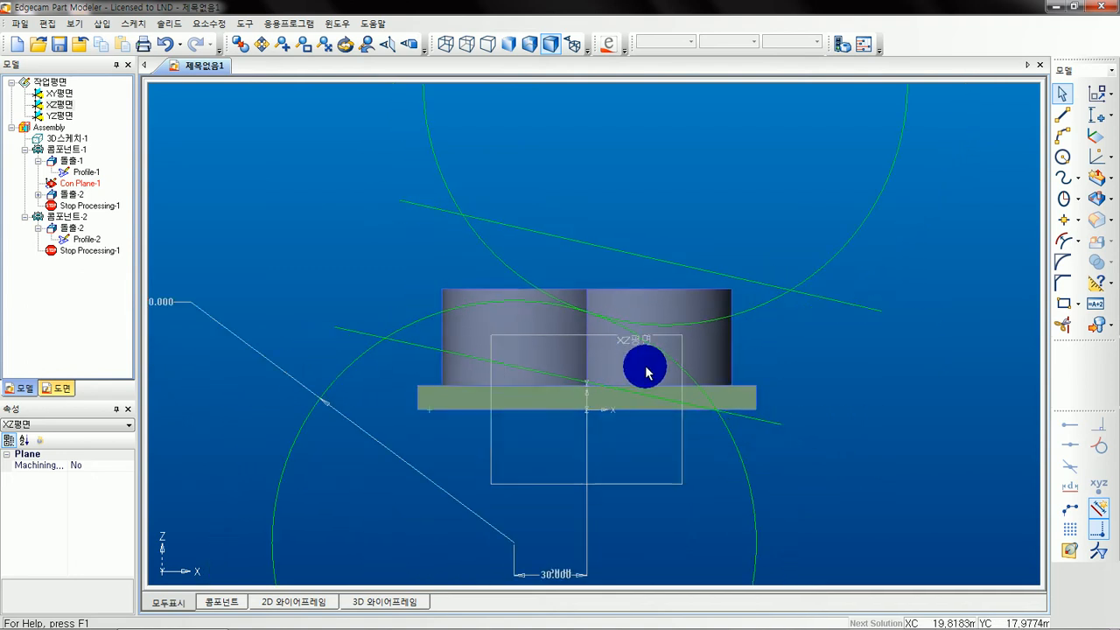
# - Trim both circles to the S-shaped curve between the two sloping lines and delete the sloping lines
pyautogui.click(1062, 326)
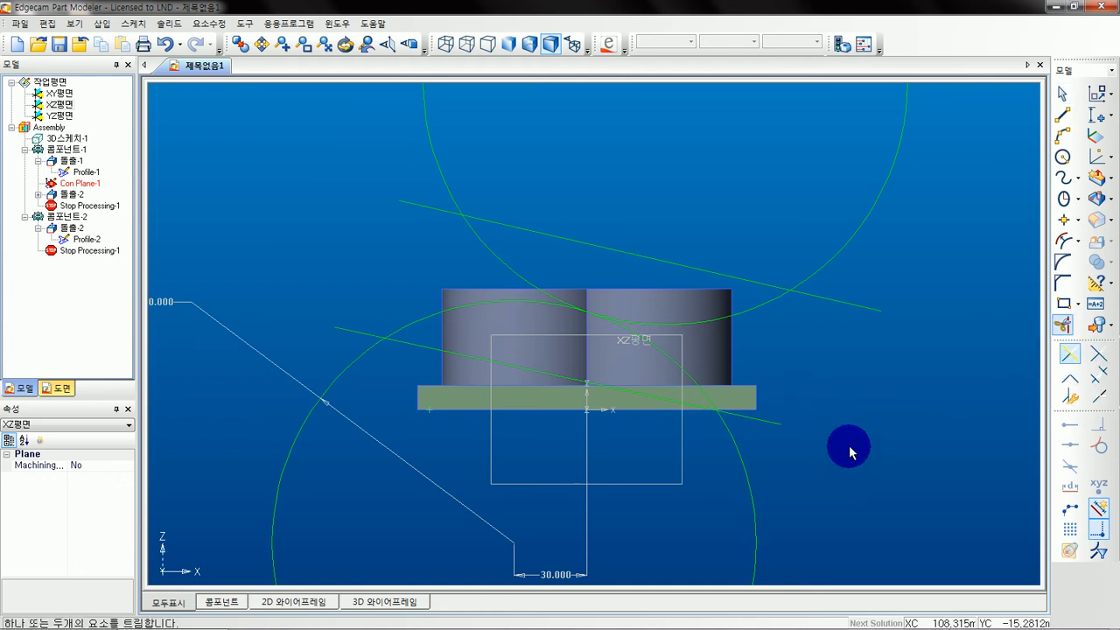
pyautogui.click(477, 306)
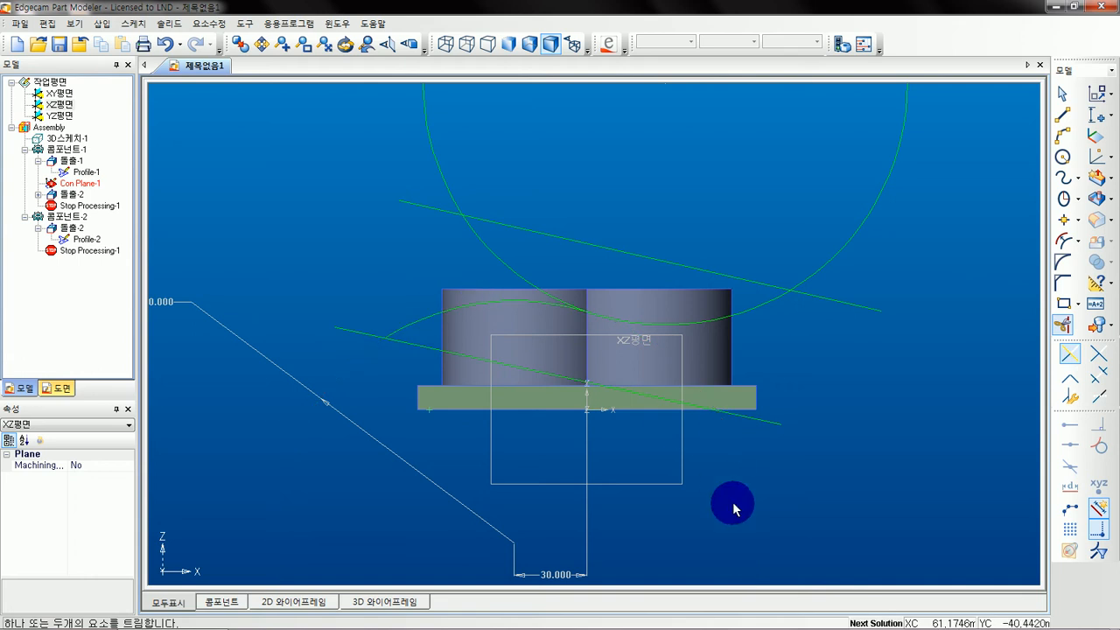
pyautogui.click(741, 338)
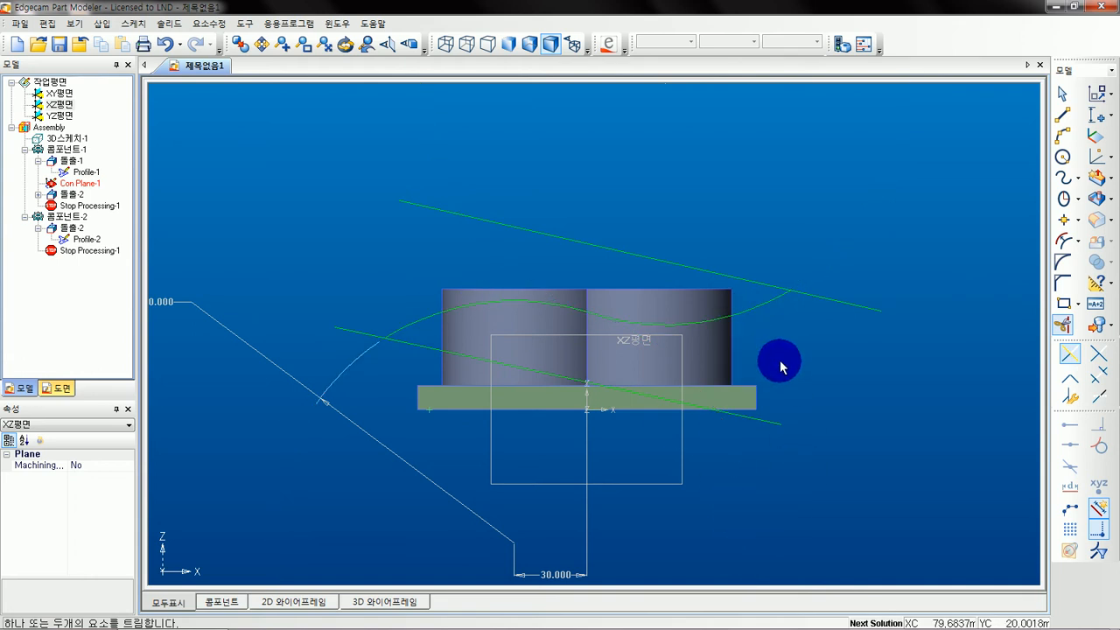
pyautogui.click(1062, 94)
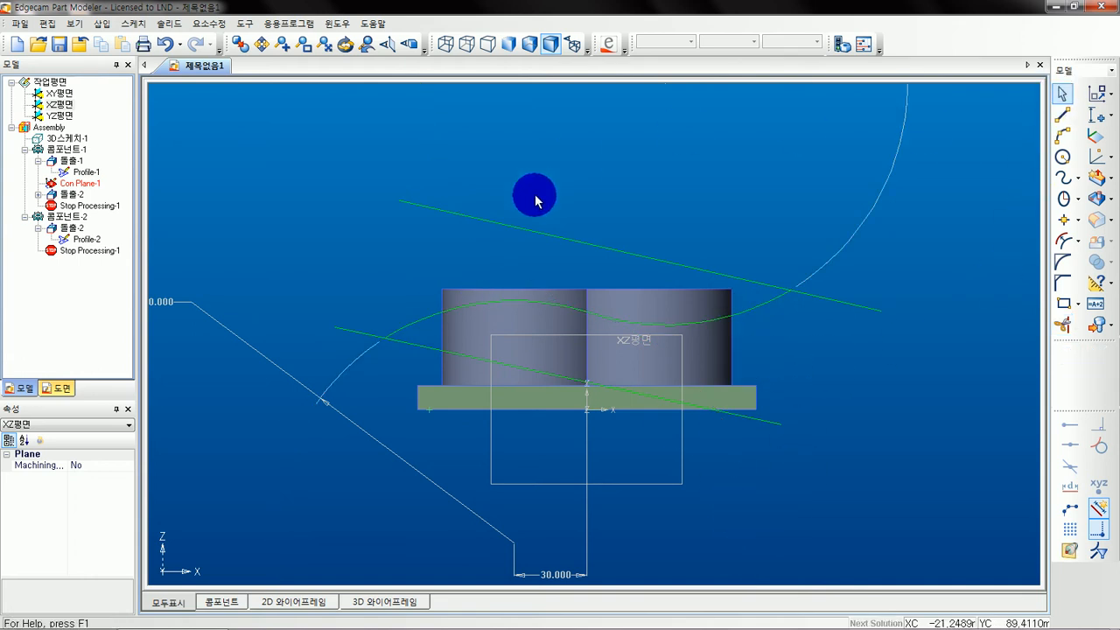
pyautogui.press('Delete')
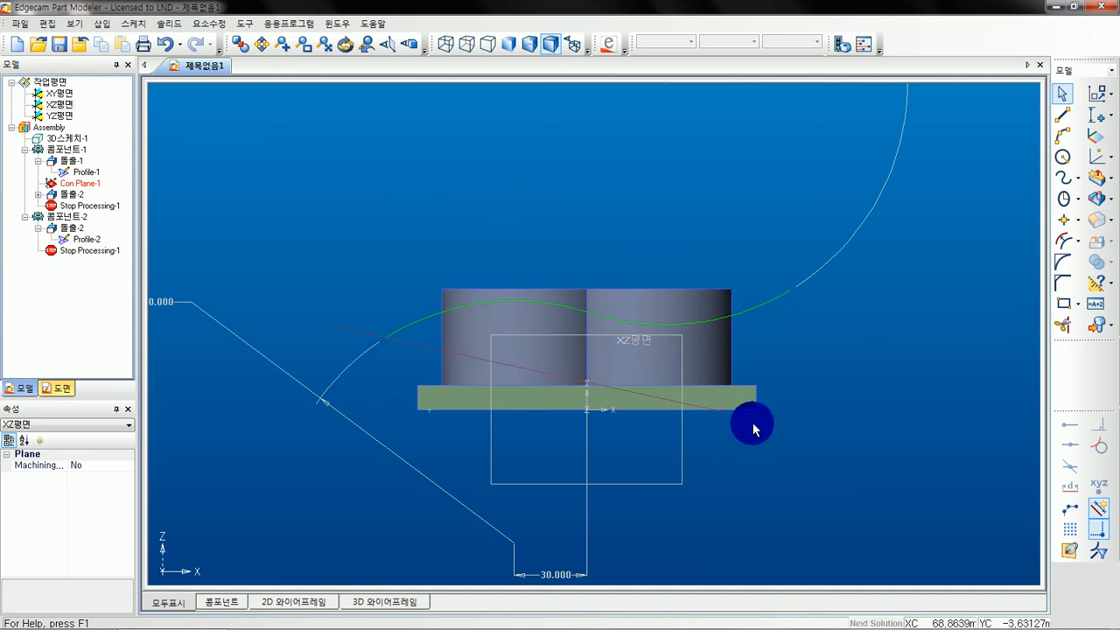
# - Create a Sweep Plane at the end of the S-shaped curve beyond the boss's right lobe
pyautogui.moveTo(762, 425); pyautogui.dragTo(501, 297, button='middle')
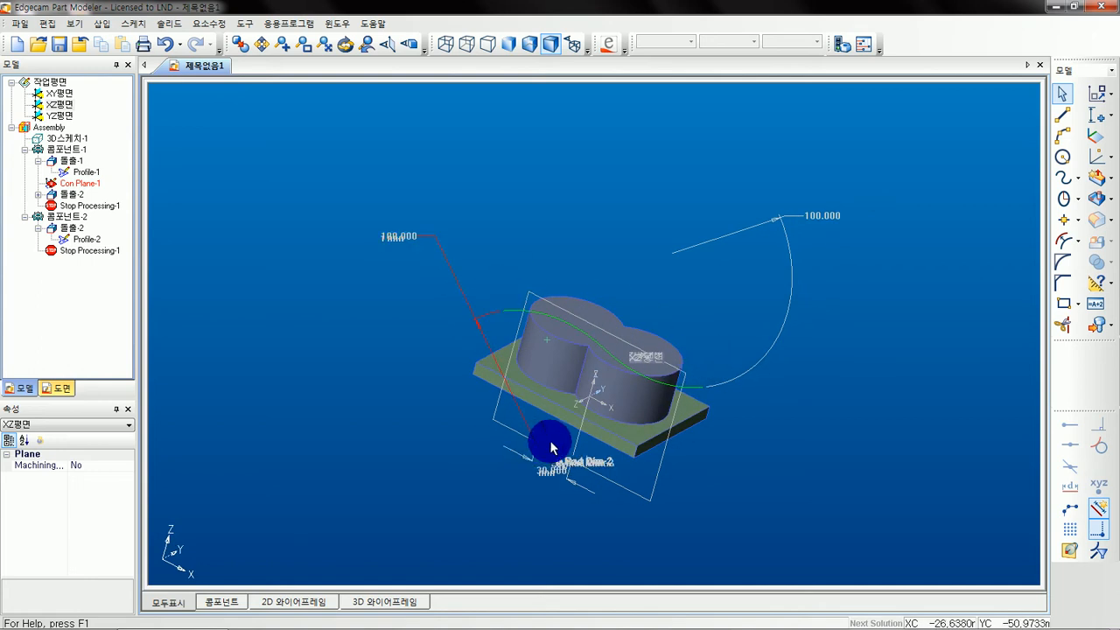
pyautogui.scroll(3, 584, 422)
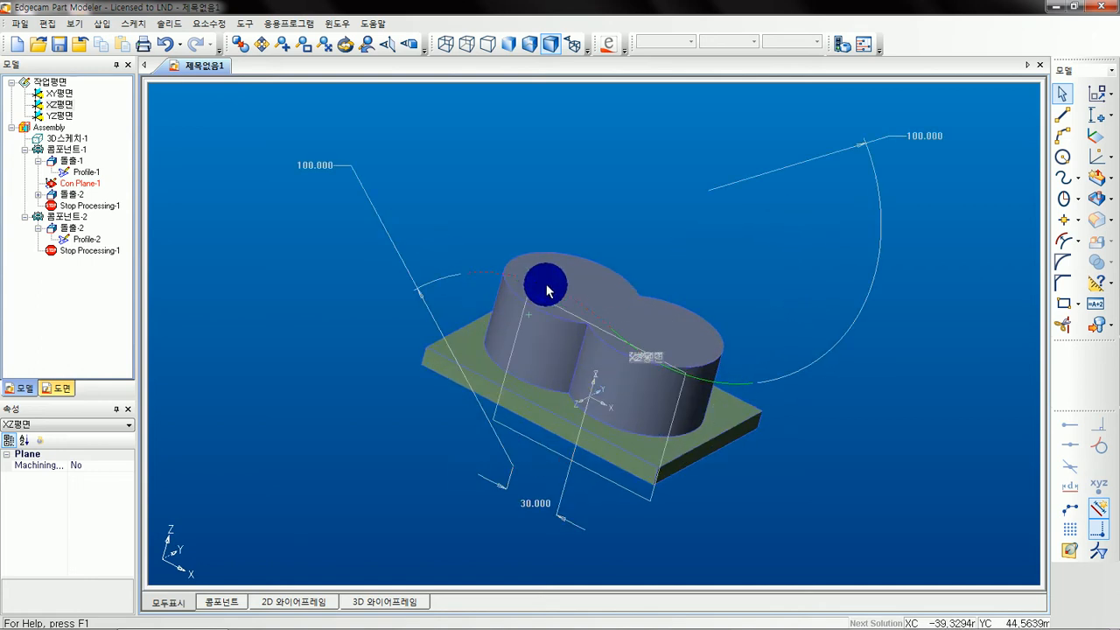
pyautogui.moveTo(730, 315); pyautogui.dragTo(632, 307, button='middle')
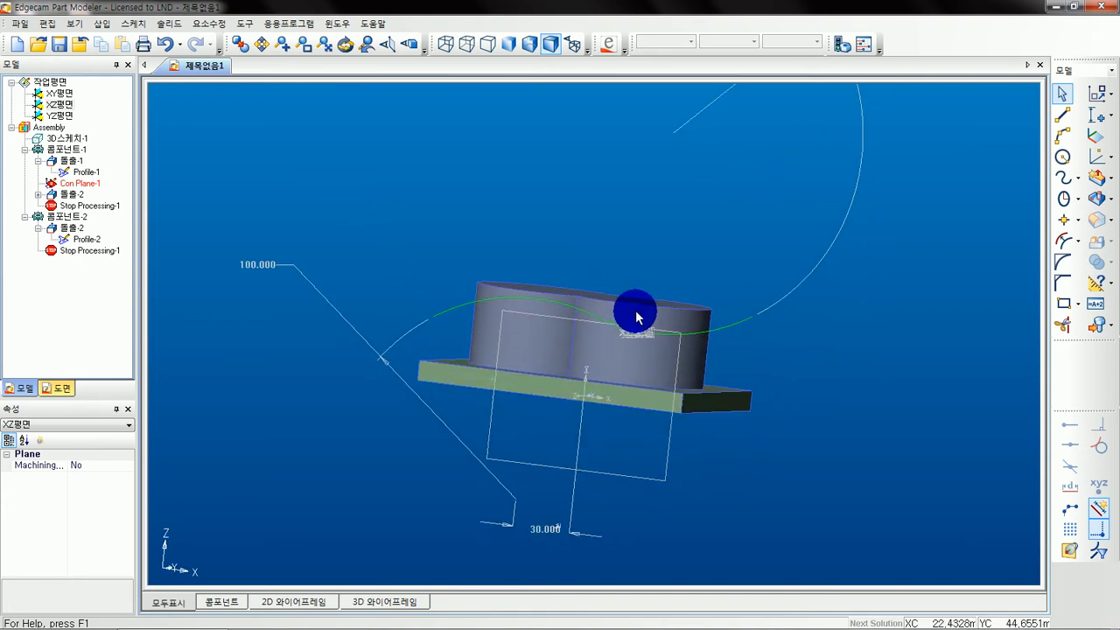
pyautogui.click(1097, 137)
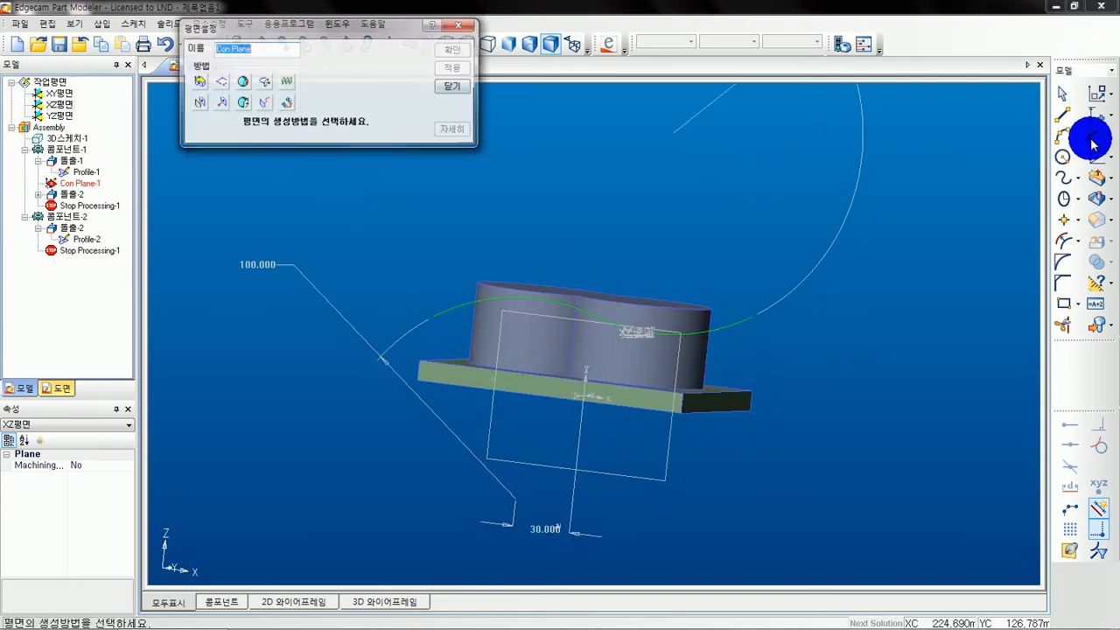
pyautogui.click(263, 103)
pyautogui.moveTo(477, 263); pyautogui.dragTo(577, 249, button='middle')
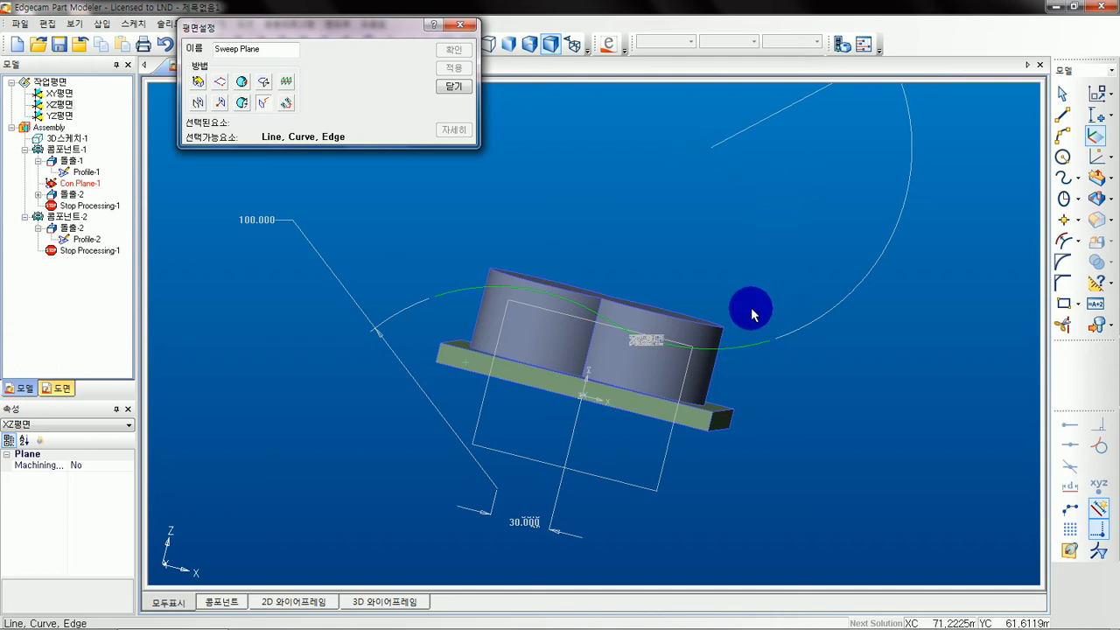
pyautogui.click(766, 350)
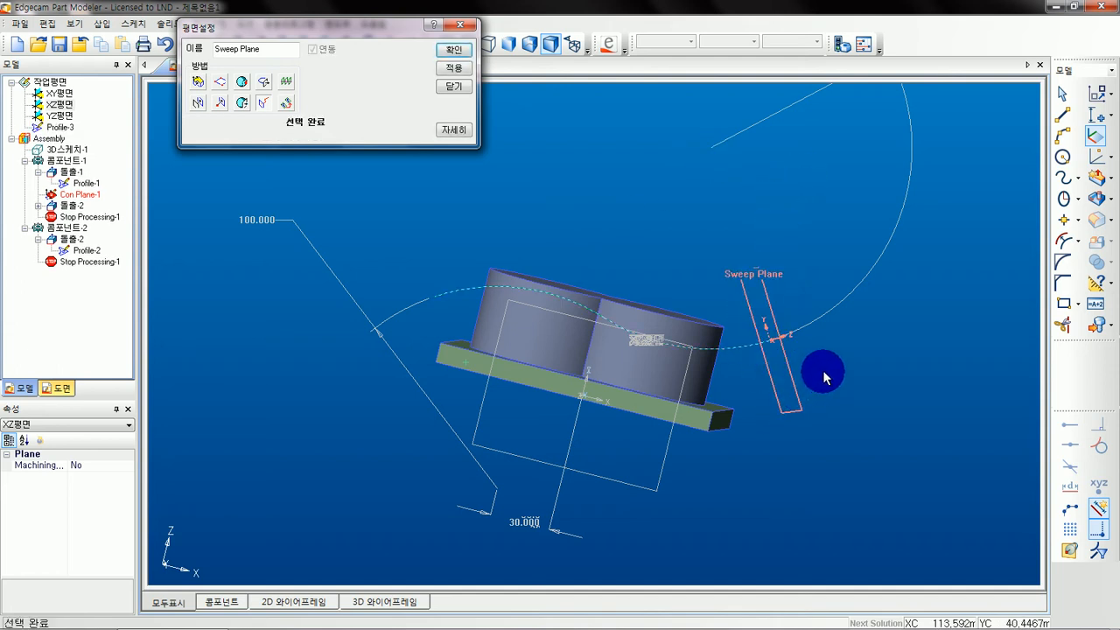
pyautogui.click(457, 50)
# - Orient the view square to the new sweep plane
pyautogui.moveTo(749, 307); pyautogui.dragTo(695, 372, button='middle')
pyautogui.scroll(3, 695, 372)
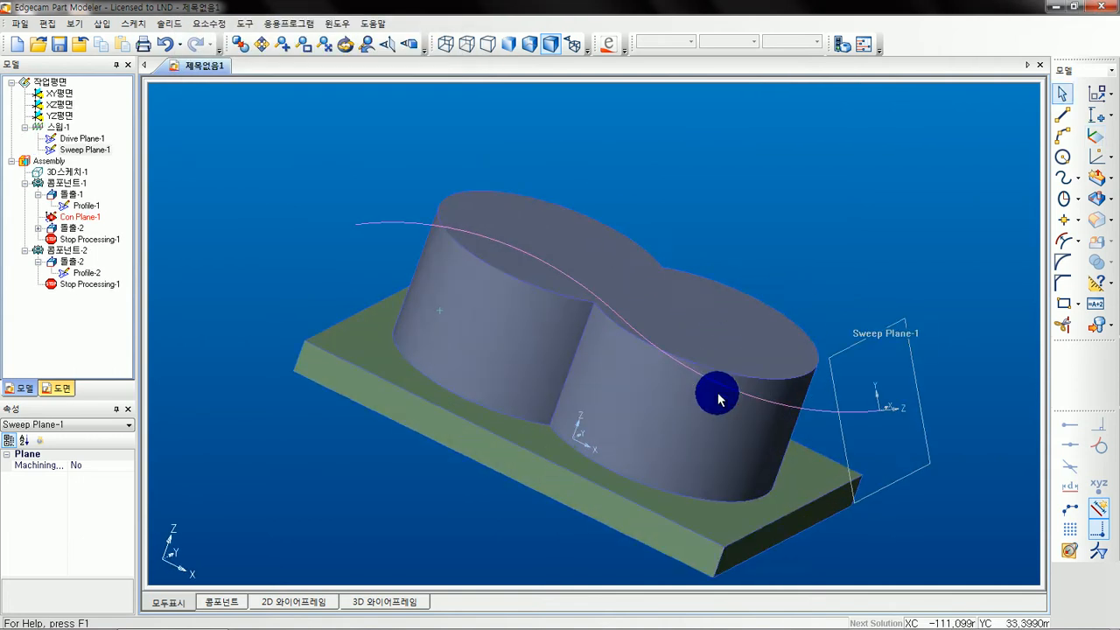
pyautogui.moveTo(768, 421); pyautogui.dragTo(551, 291, button='middle')
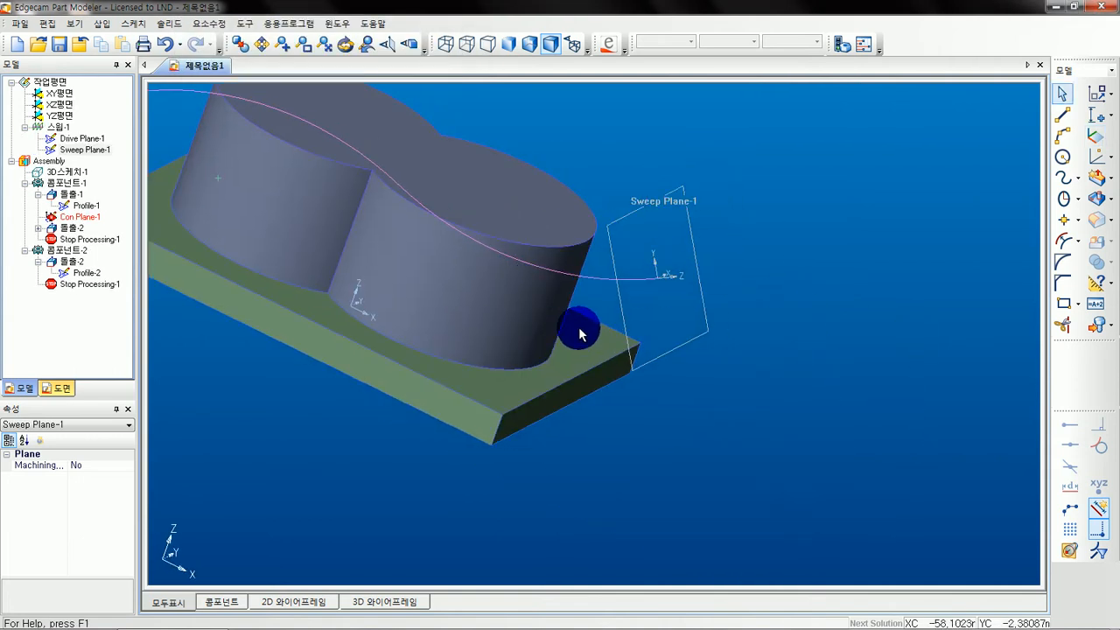
pyautogui.click(404, 52)
pyautogui.moveTo(665, 296); pyautogui.dragTo(610, 306, button='middle')
pyautogui.scroll(6, 664, 329)
pyautogui.scroll(-3, 618, 306)
pyautogui.click(1063, 157)
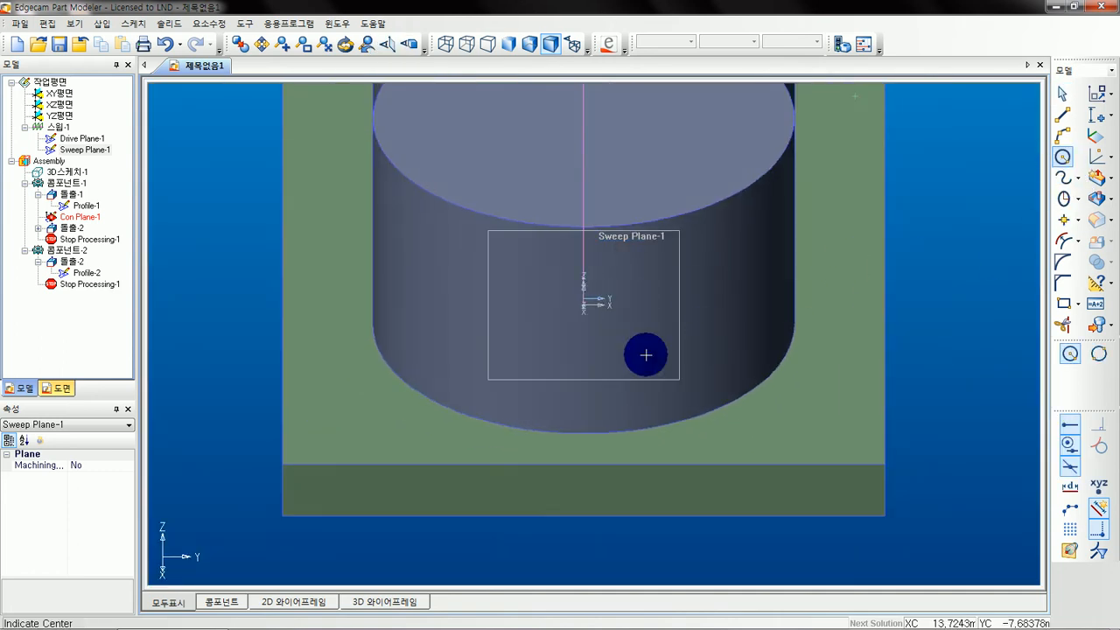
pyautogui.click(582, 549)
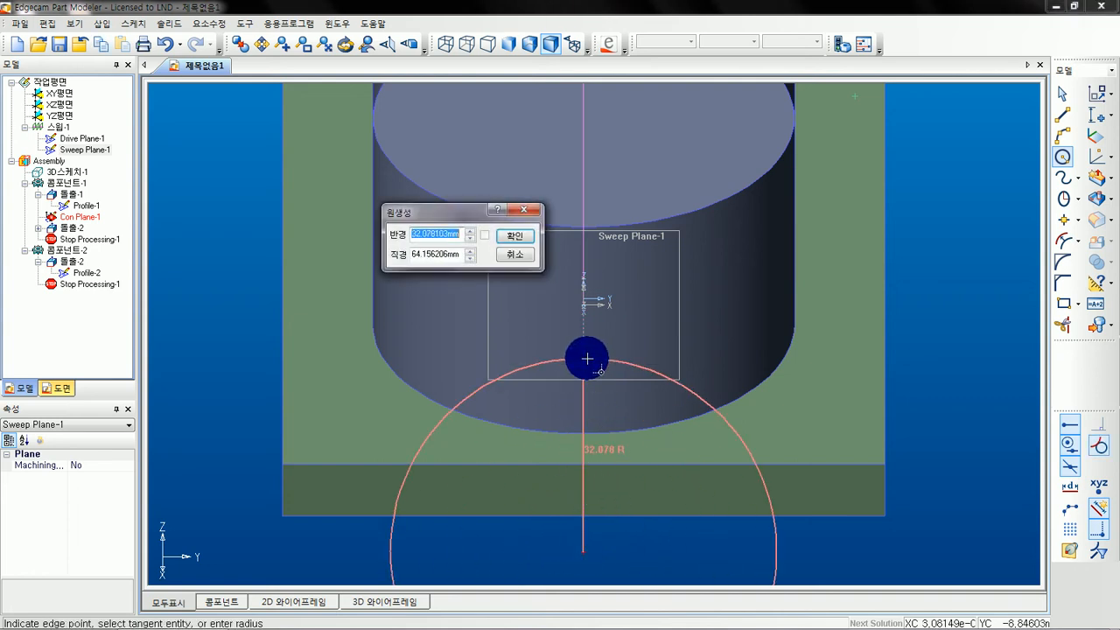
pyautogui.press('Escape')
# - Sketch a circle on the sweep plane, below the boss and offset to the right of the plane's origin
pyautogui.click(1063, 157)
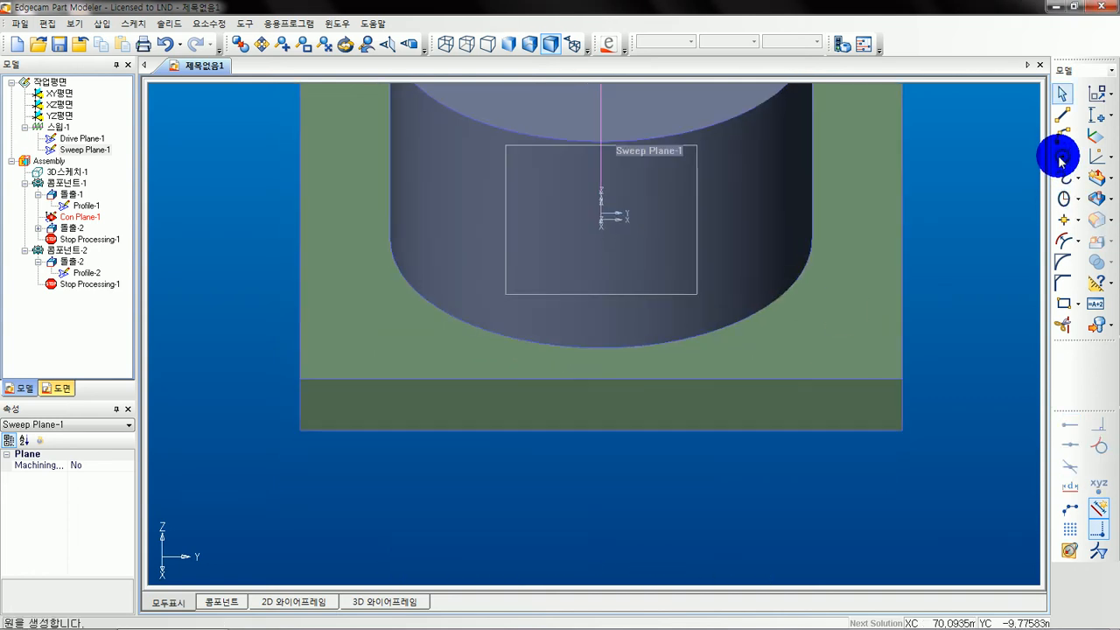
pyautogui.click(821, 519)
pyautogui.click(776, 379)
pyautogui.moveTo(858, 460); pyautogui.dragTo(825, 407, button='middle')
pyautogui.scroll(-1, 822, 402)
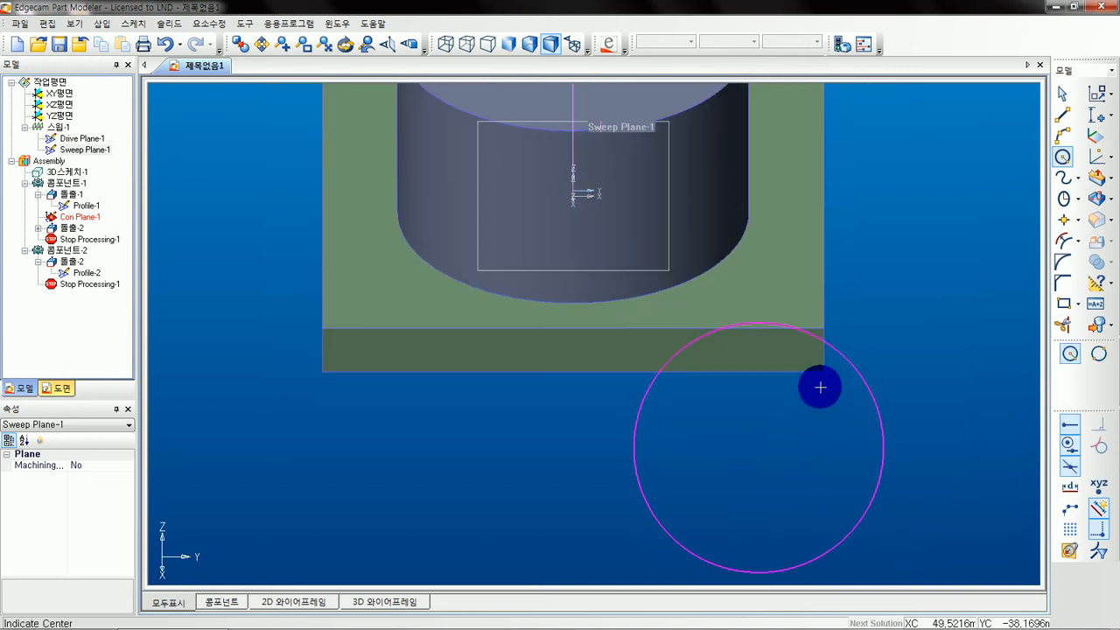
# - Try to constrain the circle's centre to the vertical through the sweep plane's origin
pyautogui.click(1097, 94)
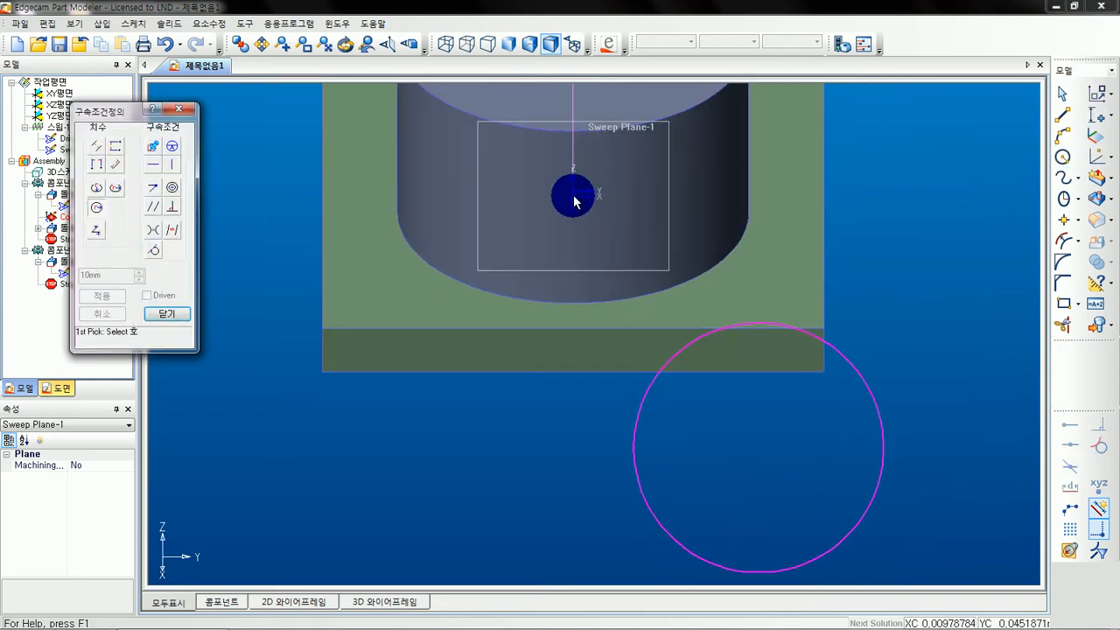
pyautogui.click(758, 449)
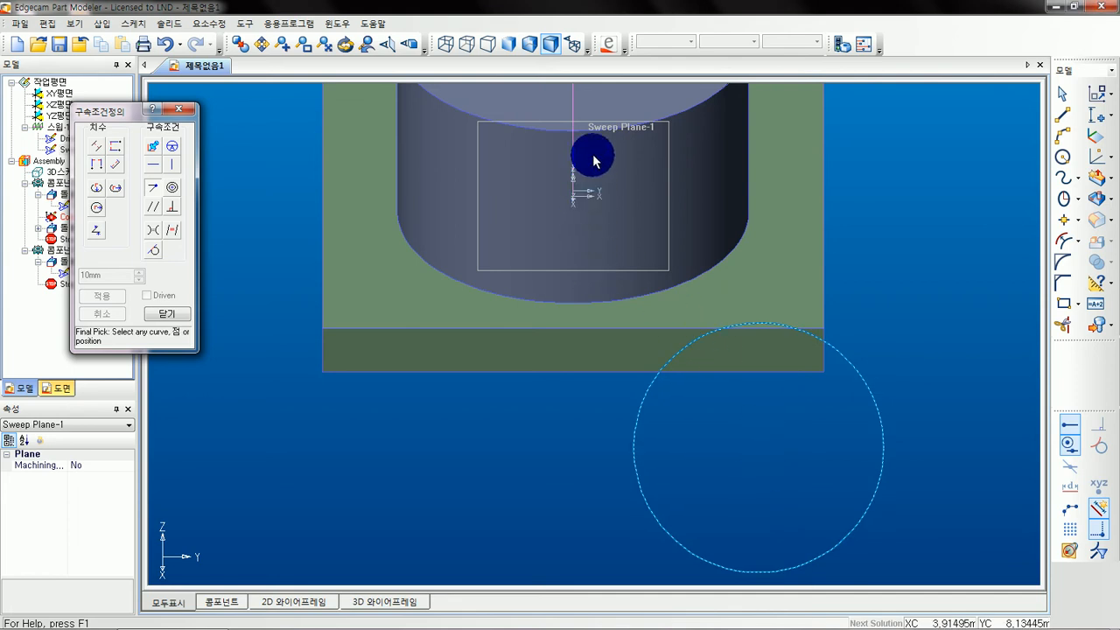
pyautogui.moveTo(567, 193); pyautogui.dragTo(605, 306, button='middle')
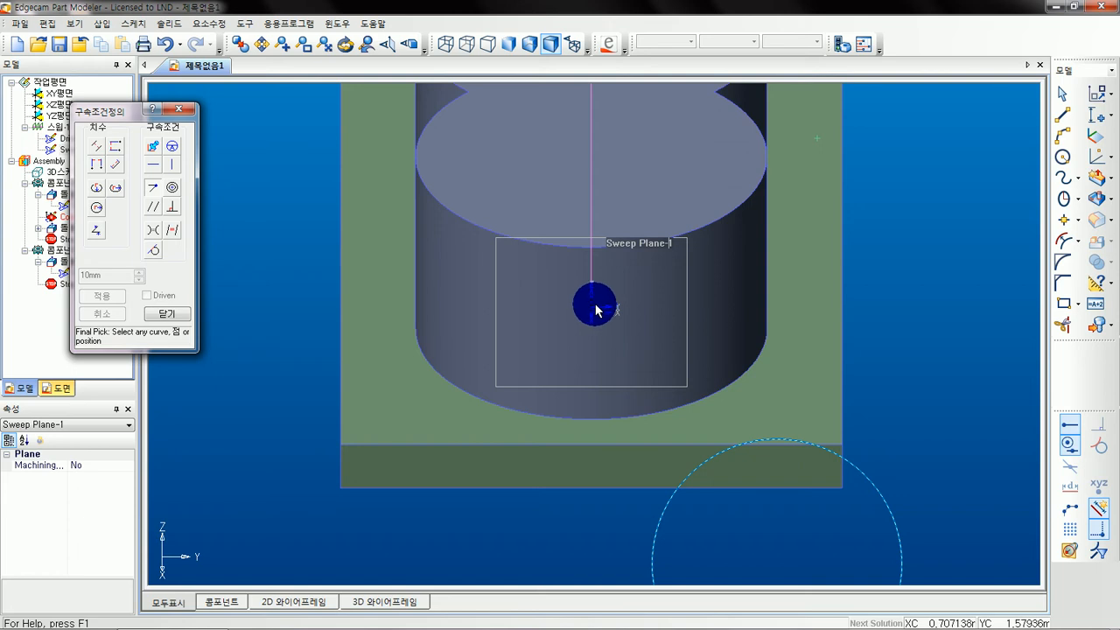
pyautogui.click(597, 306)
pyautogui.moveTo(650, 376); pyautogui.dragTo(659, 243, button='middle')
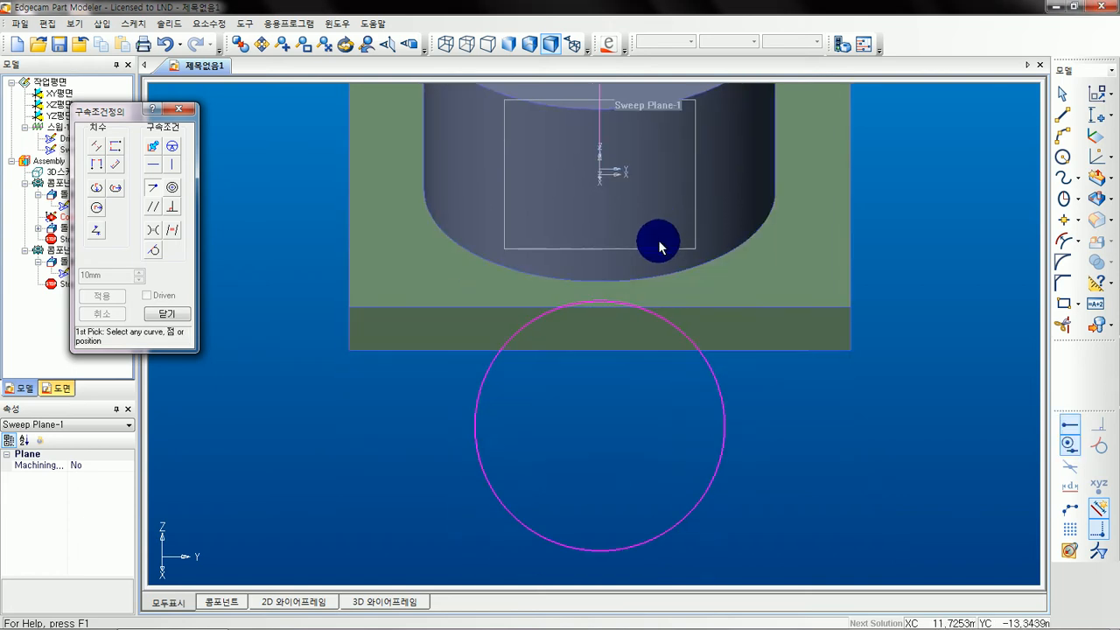
pyautogui.scroll(-1, 660, 243)
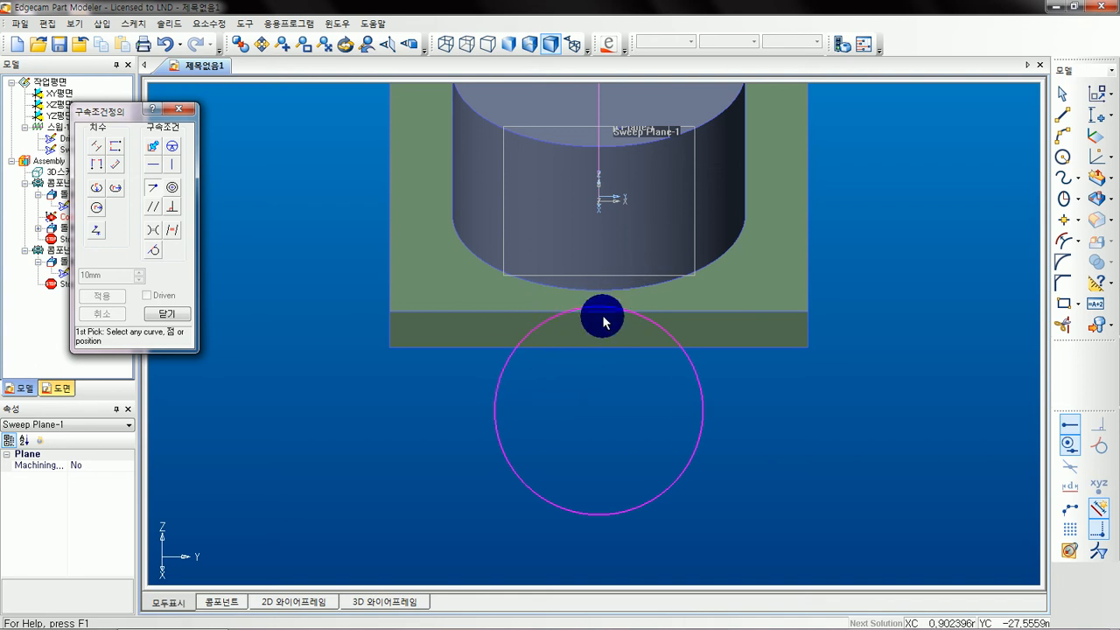
pyautogui.click(168, 315)
# - Retry aligning the circle's centre vertically with the sweep plane's origin, and undo the constraint
pyautogui.click(1094, 117)
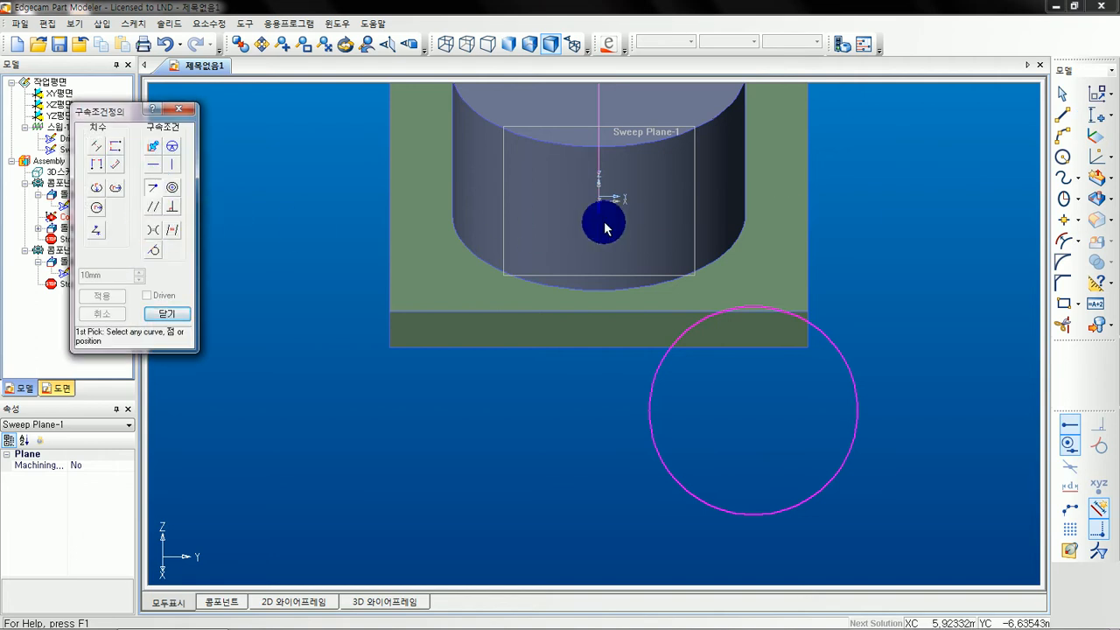
pyautogui.click(751, 406)
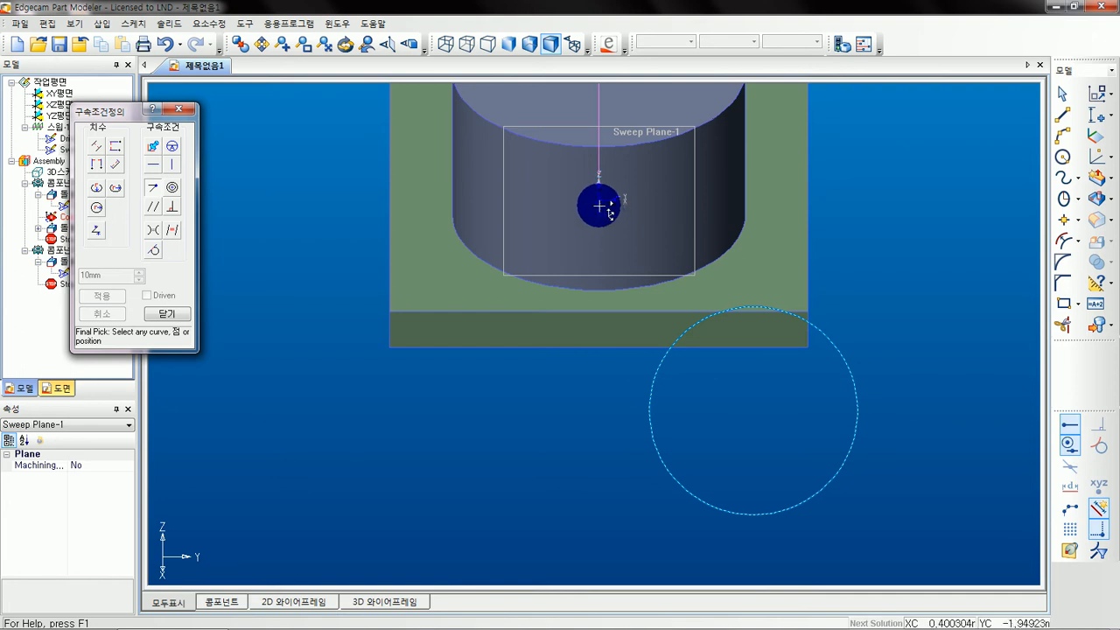
pyautogui.click(599, 202)
pyautogui.press('Escape')
pyautogui.hotkey('ctrl', 'z')
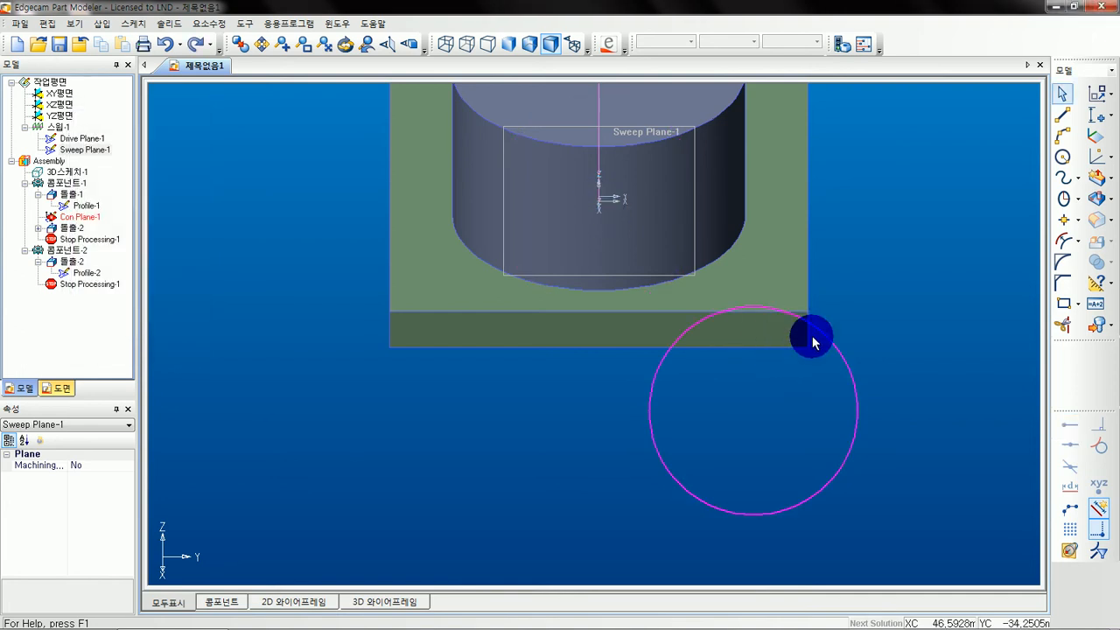
# - Constrain the circle's centre to lie directly below the sweep plane's origin
pyautogui.click(1095, 131)
pyautogui.click(150, 184)
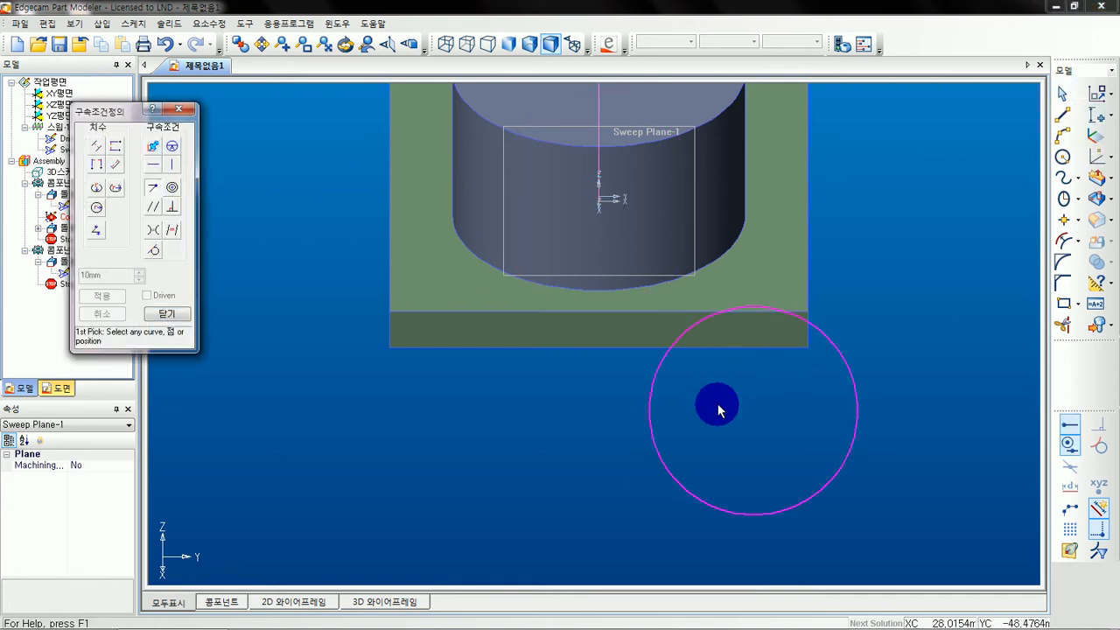
pyautogui.click(758, 408)
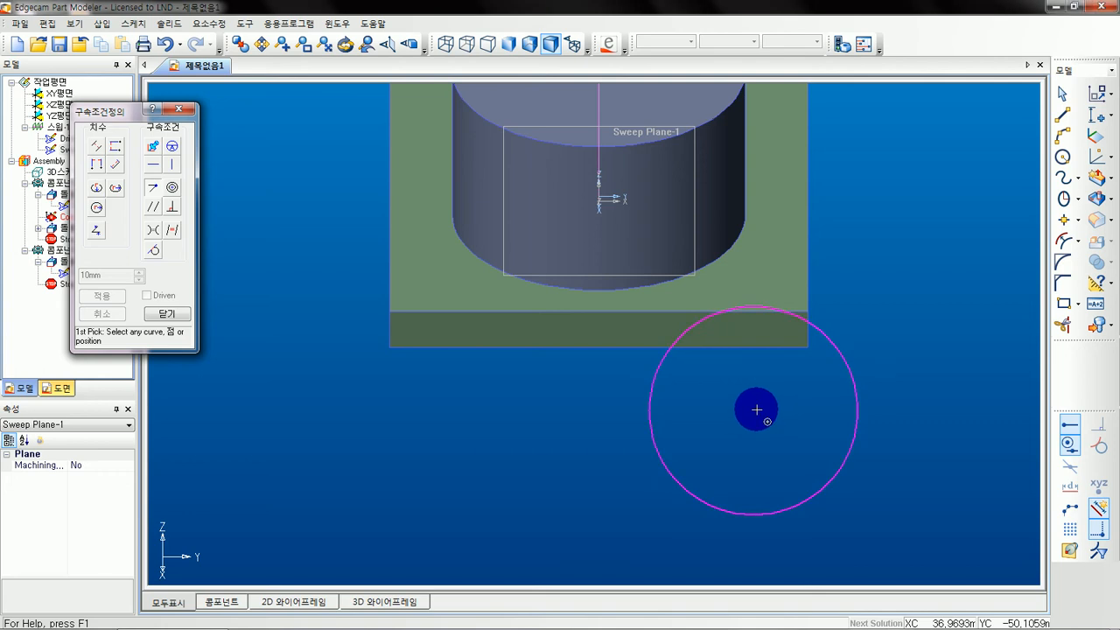
pyautogui.click(601, 198)
pyautogui.click(150, 313)
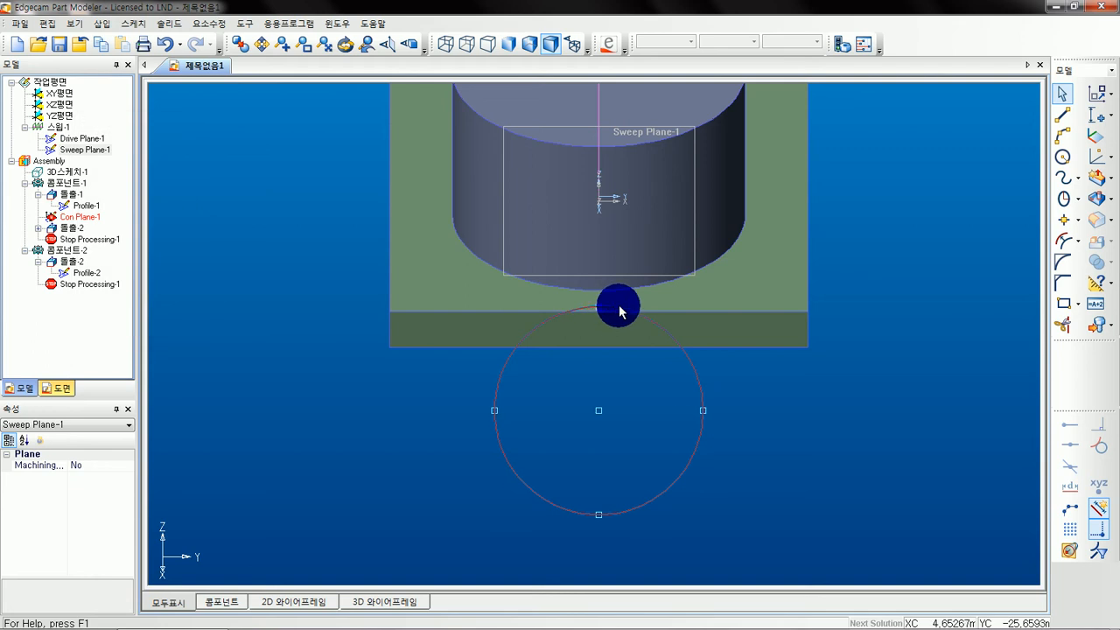
# - Shrink the circle on the sweep plane slightly and make it tangent to the horizontal axis through the plane's origin
pyautogui.moveTo(597, 310)
pyautogui.mouseDown()
pyautogui.moveTo(598, 201)
pyautogui.moveTo(599, 313)
pyautogui.mouseUp()
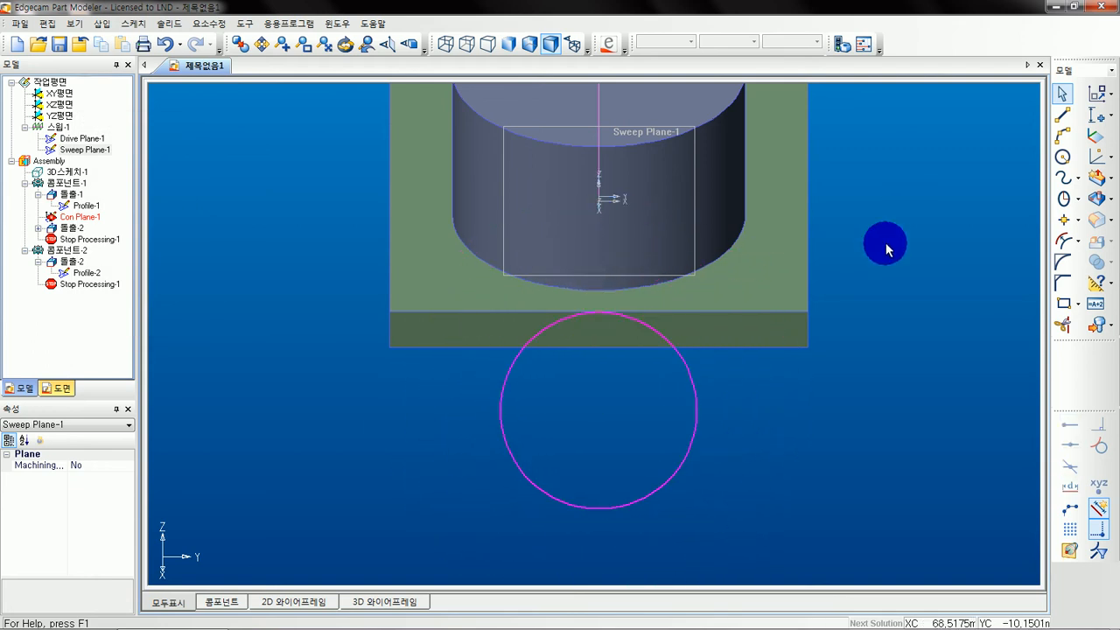
pyautogui.click(1097, 94)
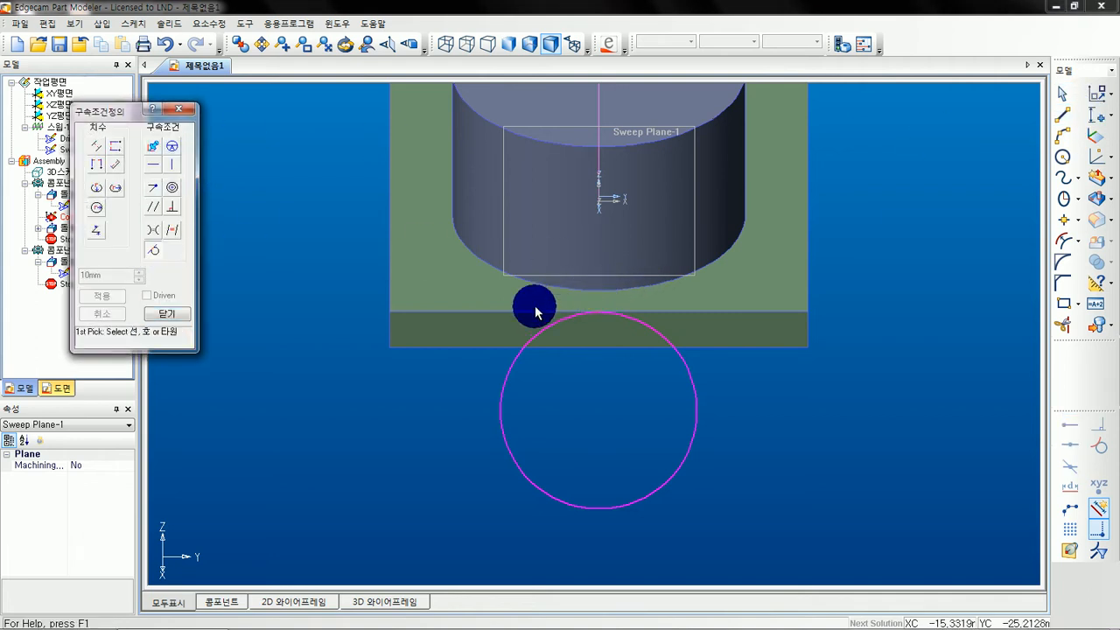
pyautogui.click(604, 308)
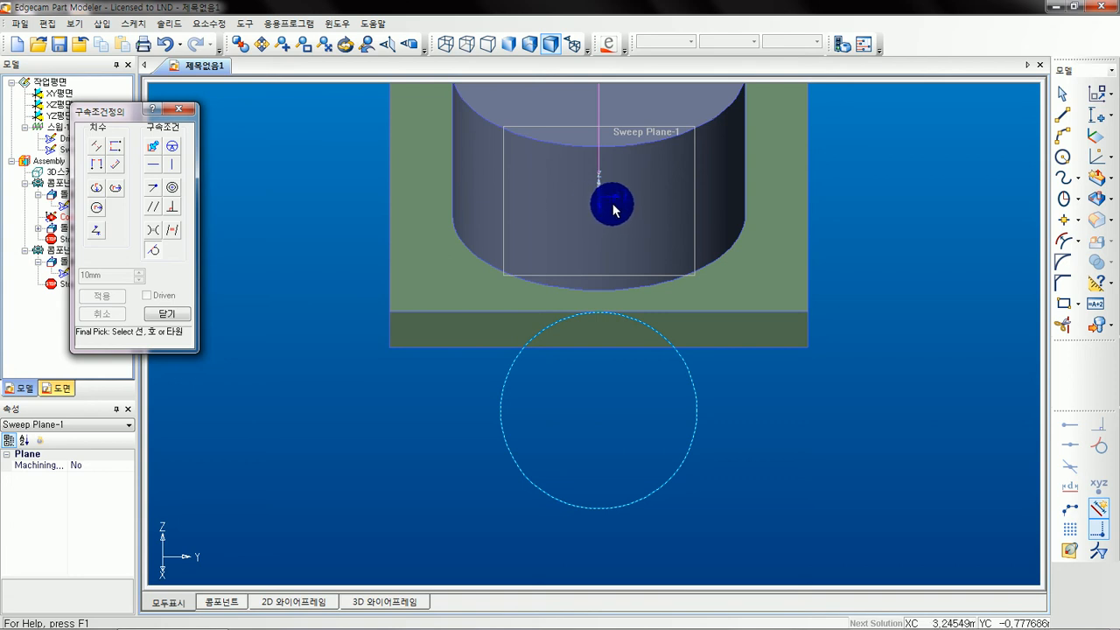
pyautogui.click(612, 209)
# - Dimension the circle's radius and set it to 81 mm
pyautogui.click(97, 208)
pyautogui.click(494, 238)
pyautogui.click(415, 188)
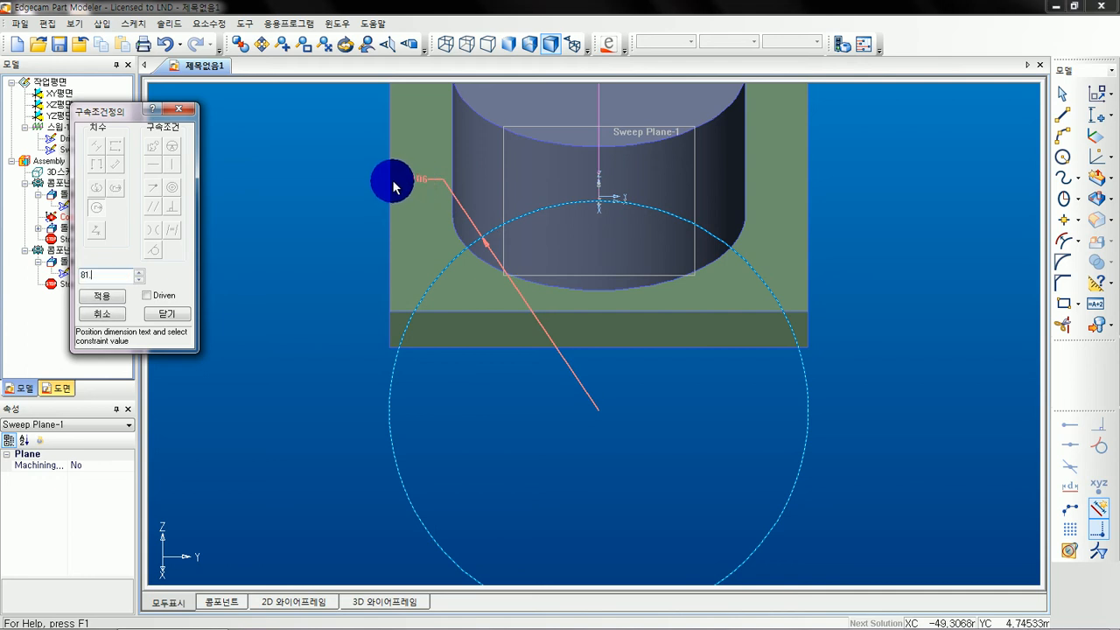
pyautogui.click(112, 265)
pyautogui.write('81.')
pyautogui.moveTo(122, 280); pyautogui.dragTo(1, 275)
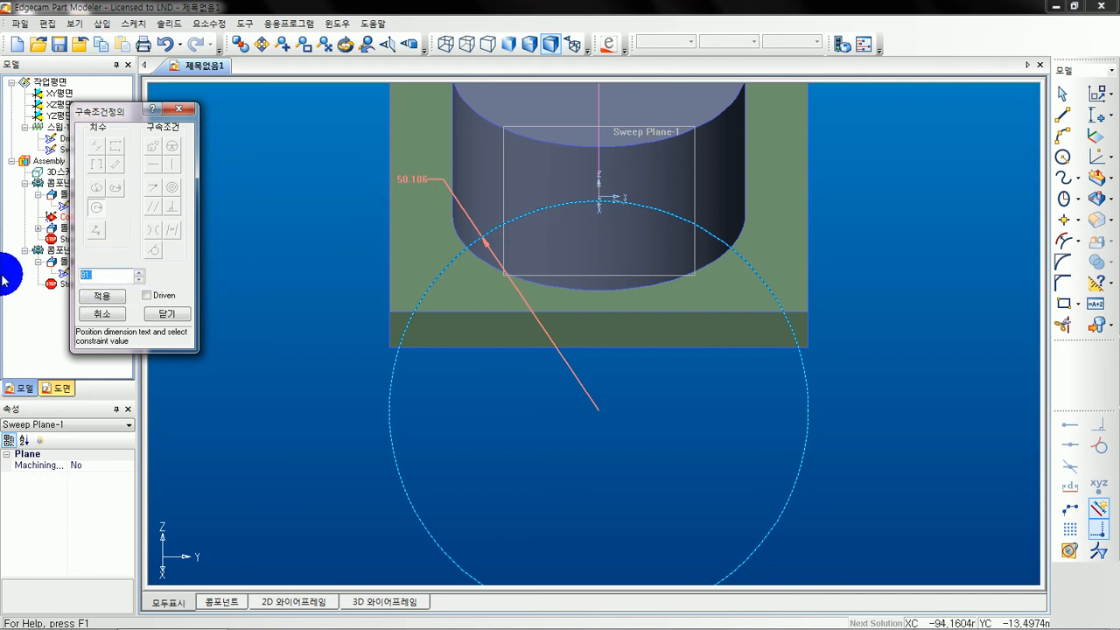
pyautogui.write('81')
pyautogui.press('Return')
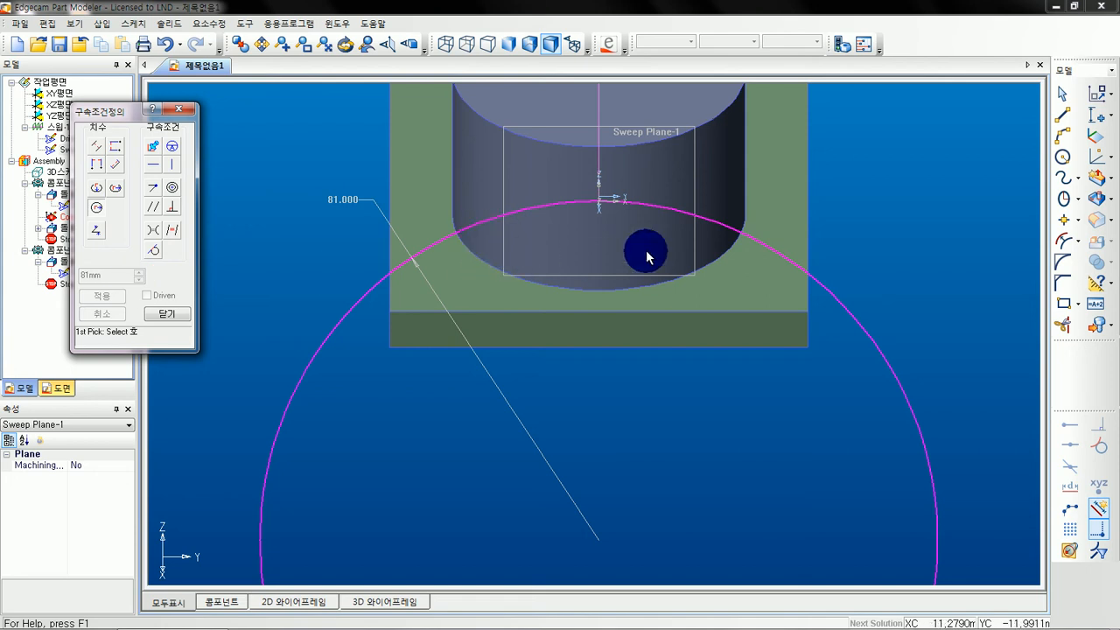
# - Sketch a horizontal line across the upper part of the 81 mm radius circle, extending past it on both sides
pyautogui.moveTo(648, 258); pyautogui.dragTo(651, 304, button='middle')
pyautogui.scroll(1, 652, 304)
pyautogui.click(1063, 114)
pyautogui.click(311, 302)
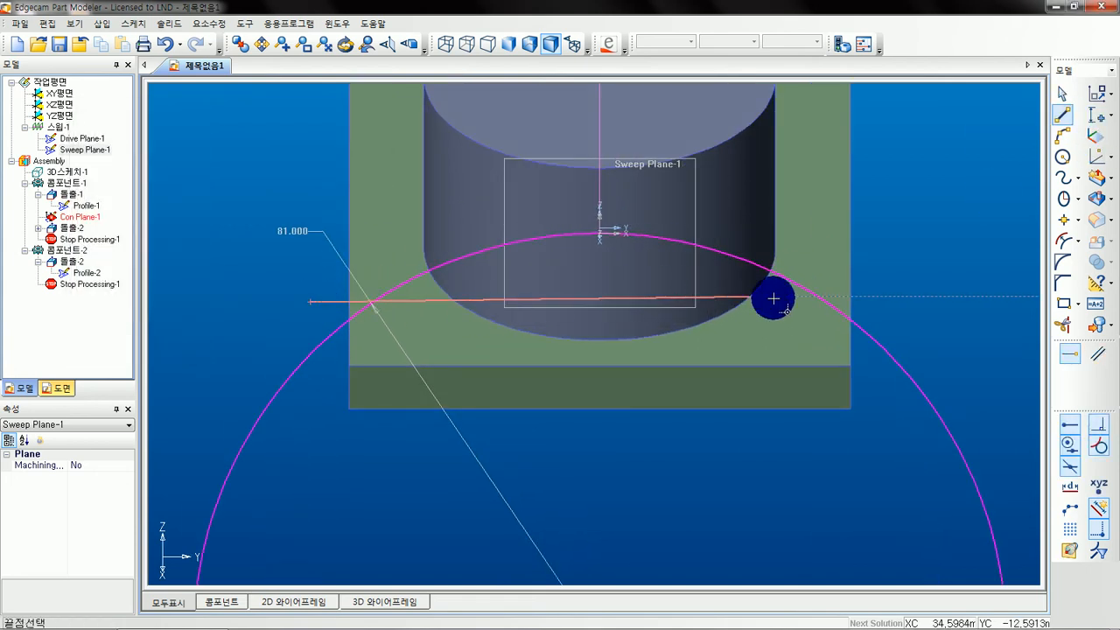
pyautogui.click(917, 306)
pyautogui.click(1061, 94)
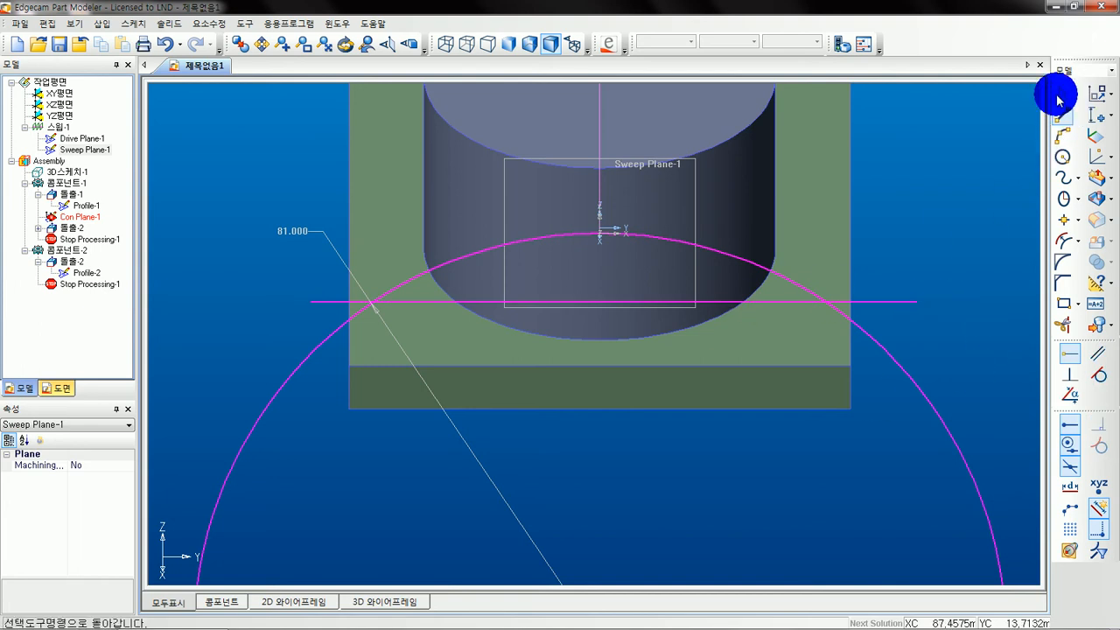
# - Trim the circle to the arc above the horizontal line and remove the line itself
pyautogui.click(1066, 330)
pyautogui.click(743, 253)
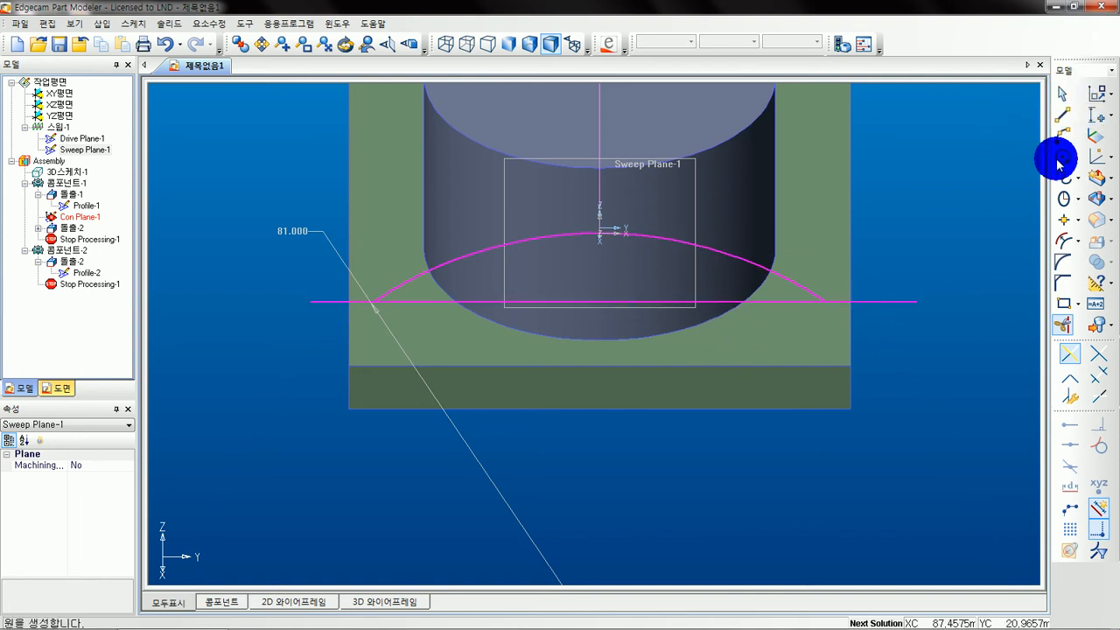
pyautogui.click(857, 302)
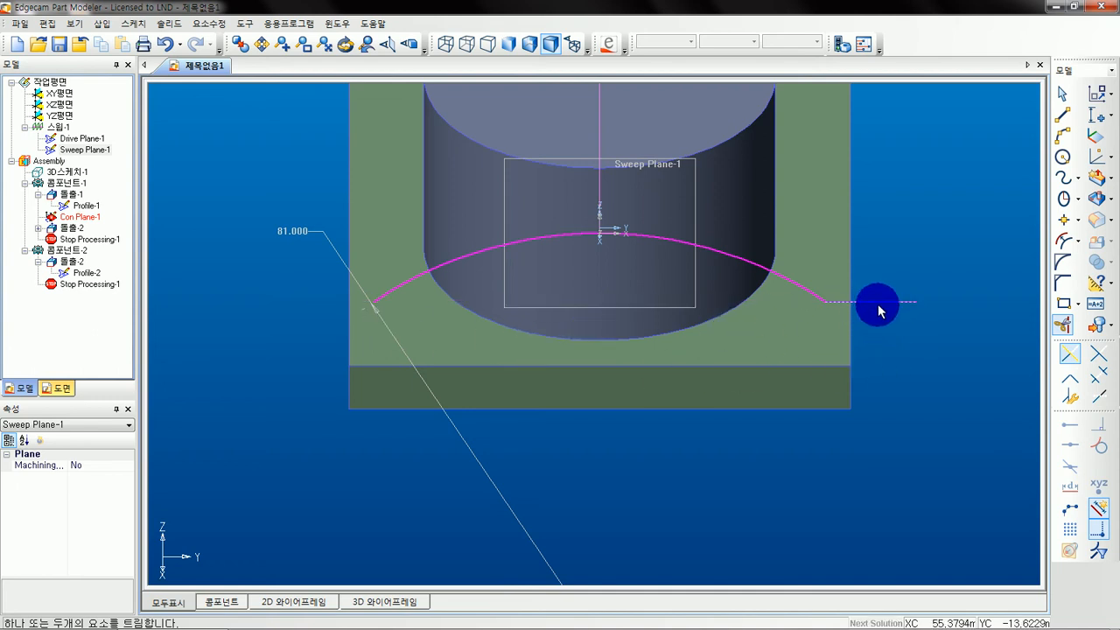
pyautogui.click(1062, 93)
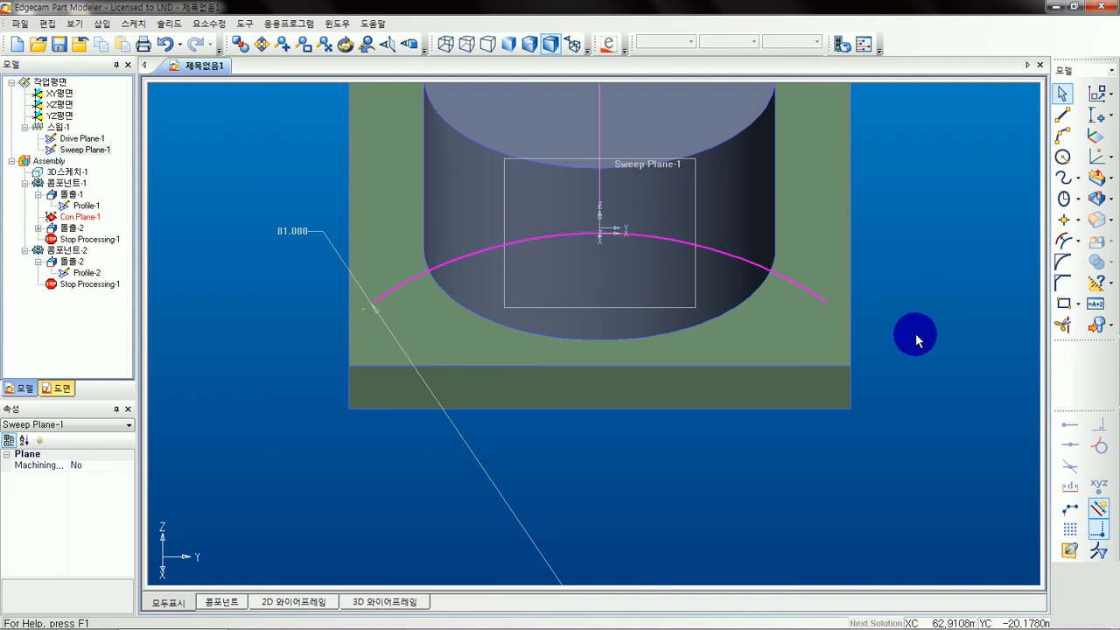
pyautogui.moveTo(575, 283); pyautogui.dragTo(653, 305, button='middle')
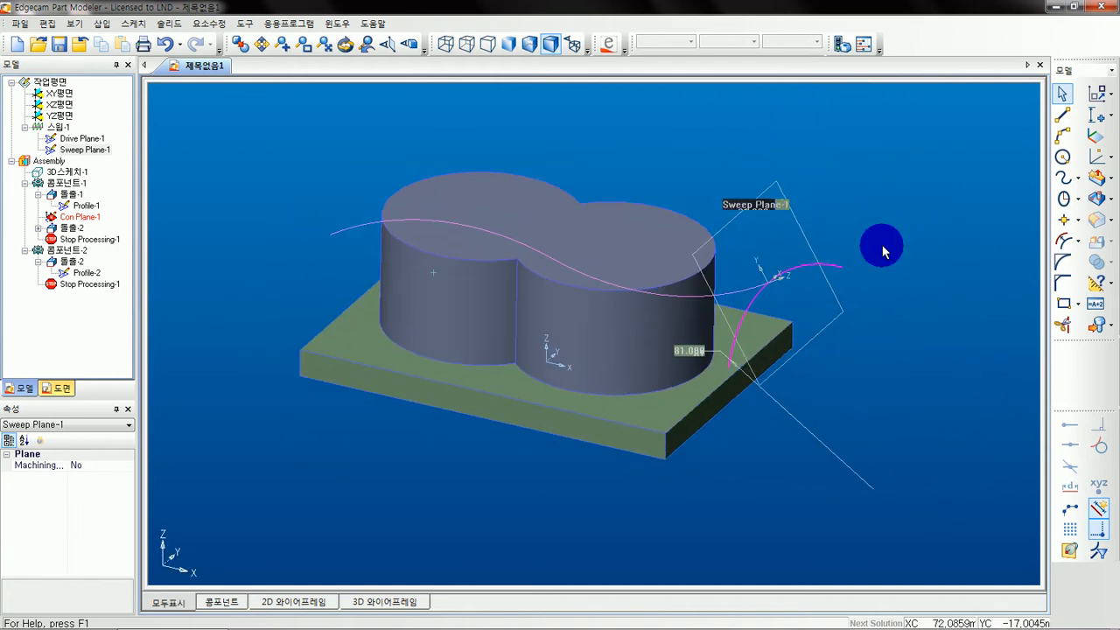
# - Start a sweep of the arc as a cut and set its type to surface
pyautogui.click(1112, 200)
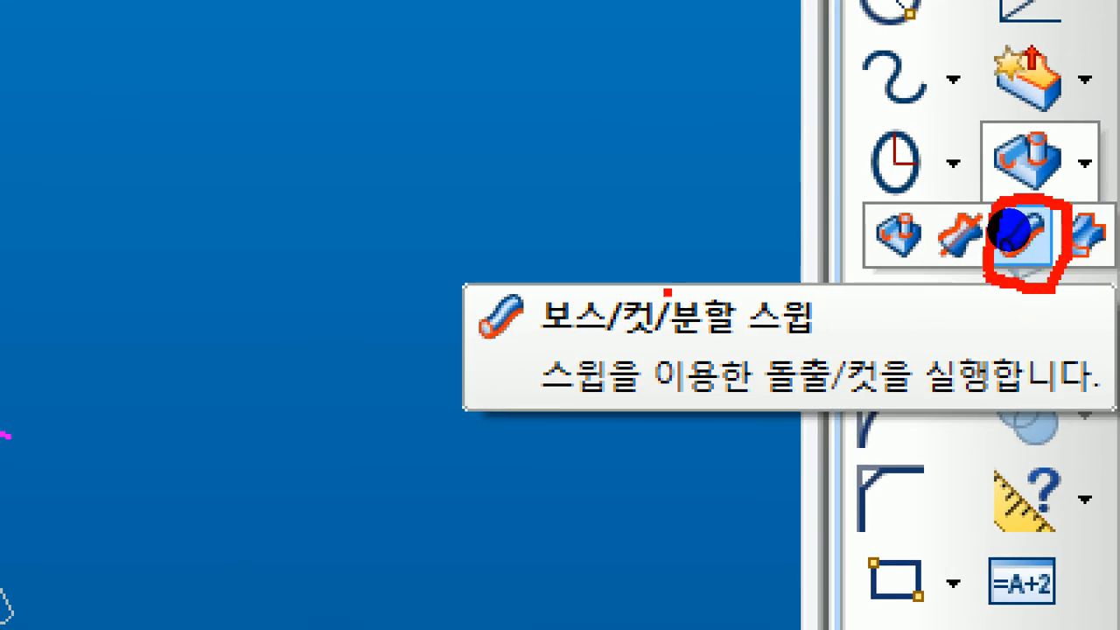
pyautogui.moveTo(970, 247); pyautogui.dragTo(1064, 246)
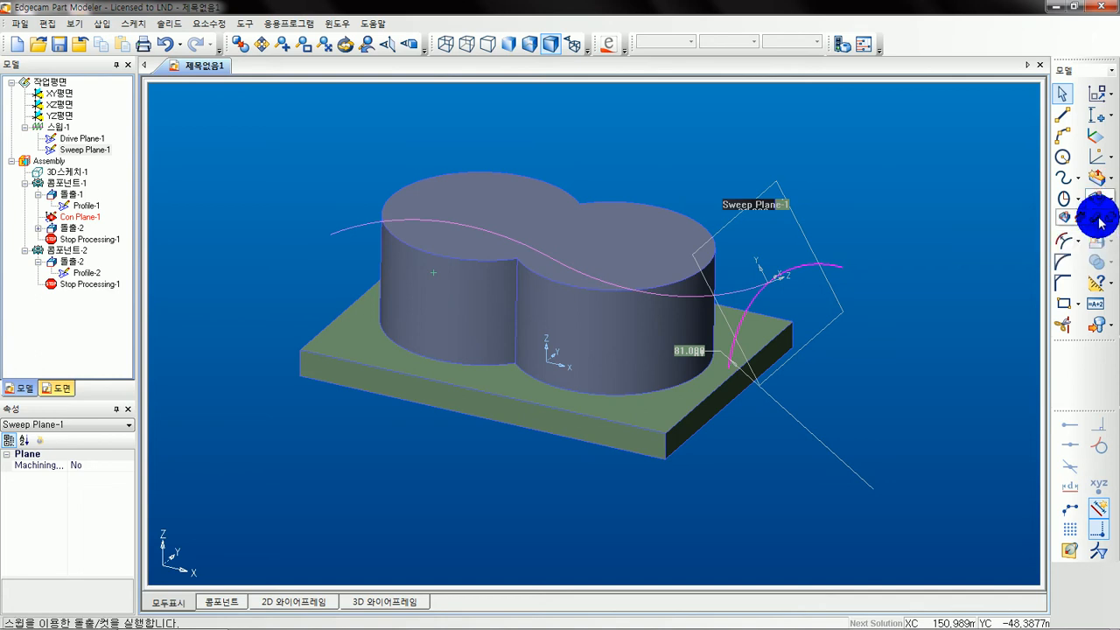
pyautogui.click(1101, 200)
pyautogui.moveTo(662, 70); pyautogui.dragTo(975, 47)
pyautogui.click(924, 70)
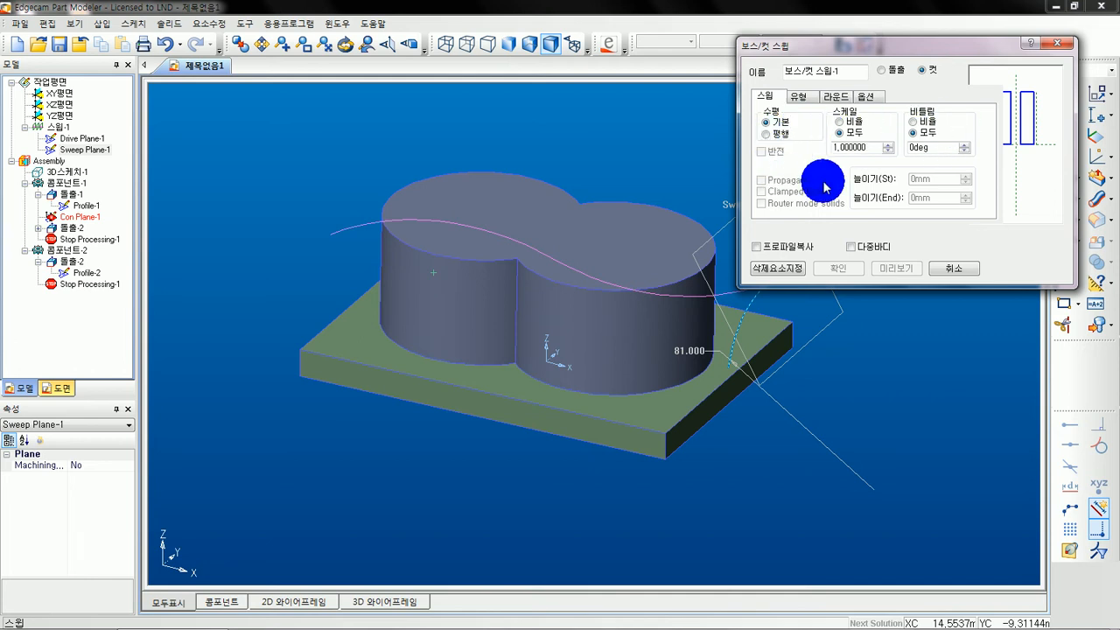
pyautogui.click(799, 98)
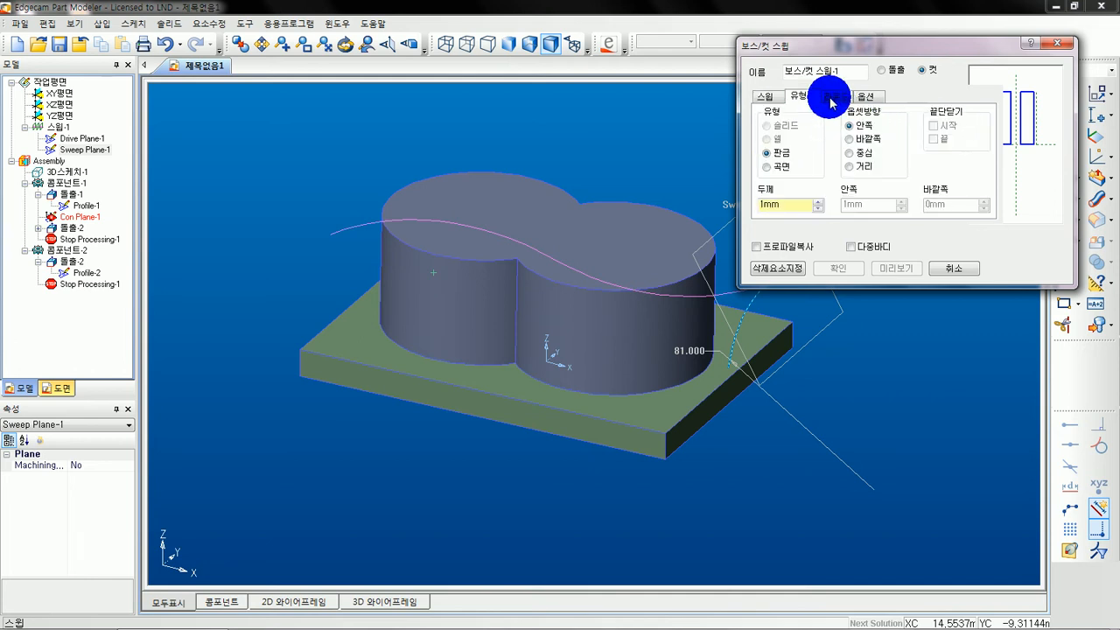
pyautogui.click(771, 168)
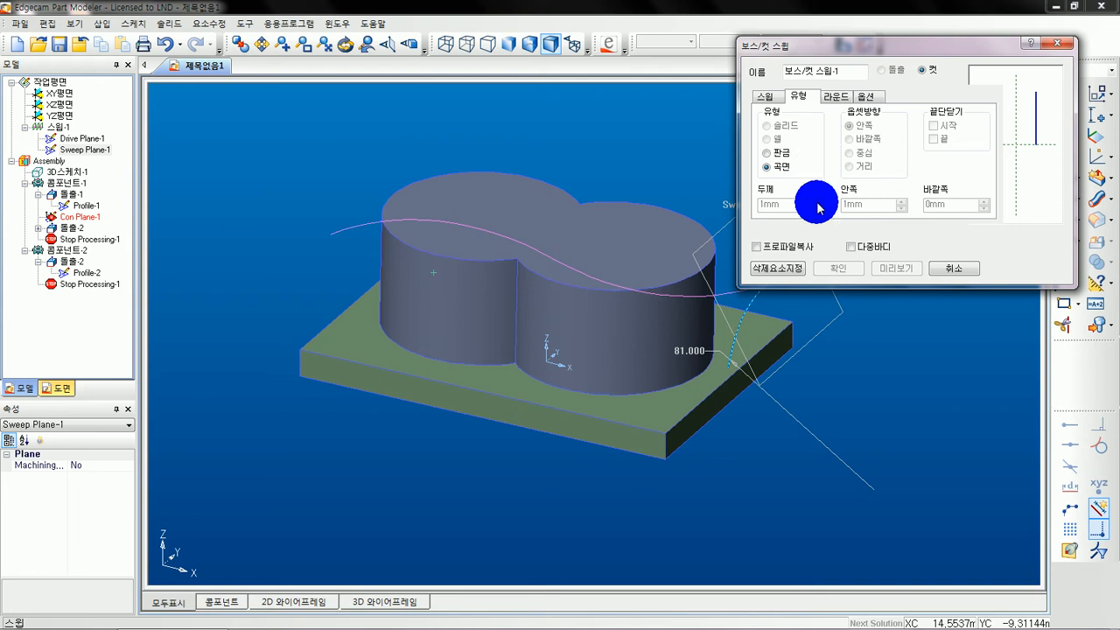
# - Enable multi-body with the fence In Front for the sweep cut, preview it and apply it to the boss
pyautogui.click(836, 98)
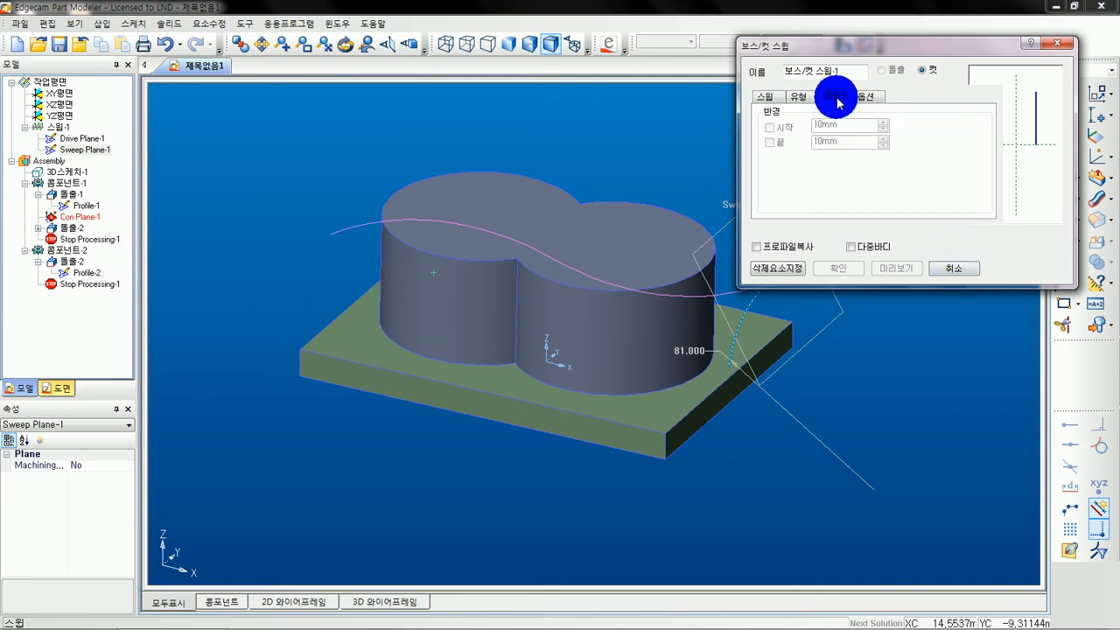
pyautogui.click(867, 97)
pyautogui.moveTo(877, 46); pyautogui.dragTo(720, 94)
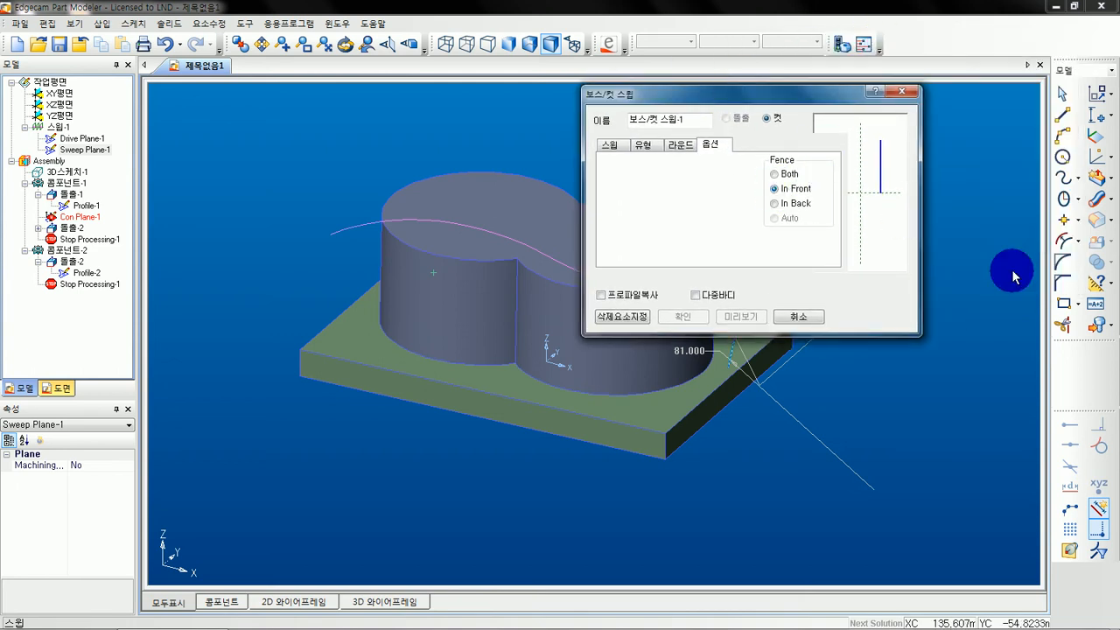
pyautogui.click(699, 300)
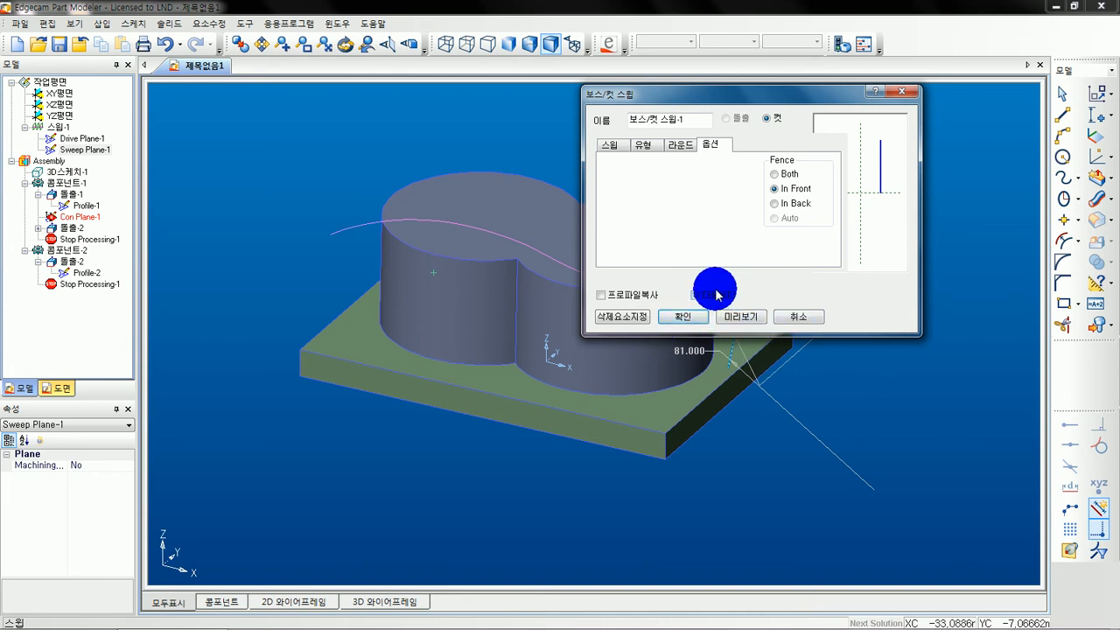
pyautogui.moveTo(646, 94); pyautogui.dragTo(814, 91)
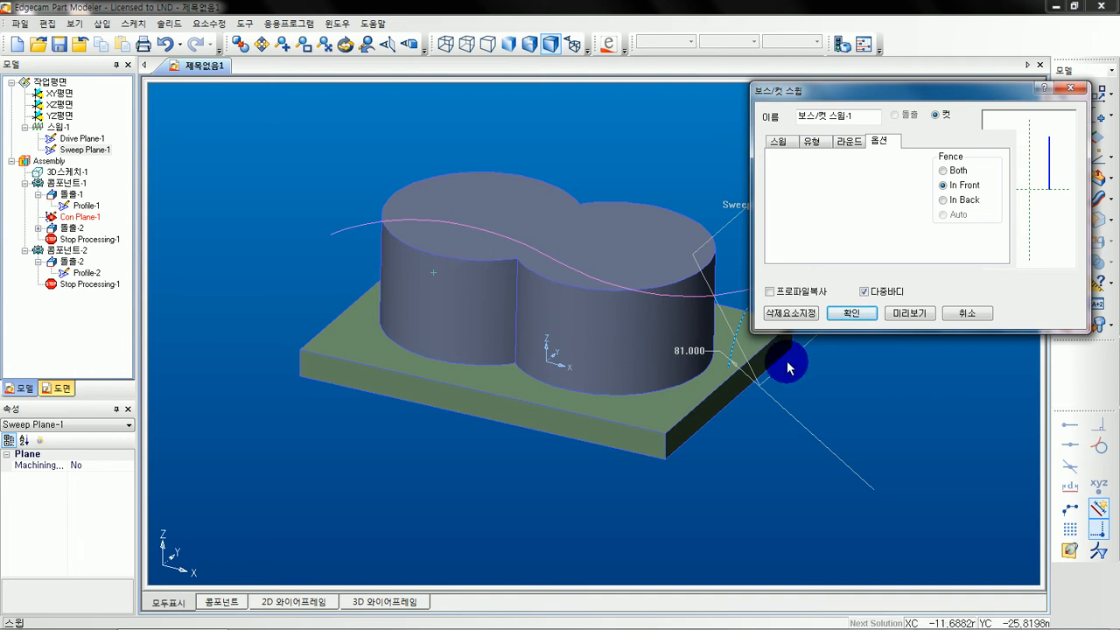
pyautogui.click(911, 314)
pyautogui.moveTo(620, 325)
pyautogui.mouseDown(button='middle')
pyautogui.moveTo(583, 263)
pyautogui.moveTo(575, 350)
pyautogui.moveTo(615, 363)
pyautogui.moveTo(531, 321)
pyautogui.moveTo(631, 412)
pyautogui.moveTo(625, 345)
pyautogui.mouseUp(button='middle')
pyautogui.click(869, 321)
pyautogui.moveTo(682, 308); pyautogui.dragTo(584, 376, button='middle')
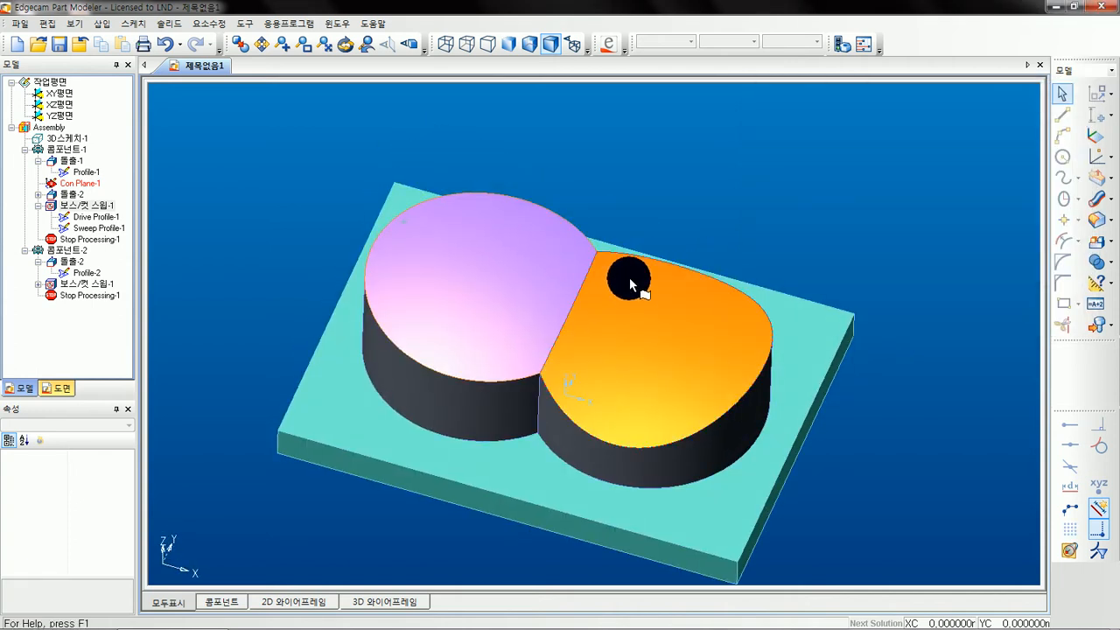
pyautogui.moveTo(594, 330); pyautogui.dragTo(536, 309, button='middle')
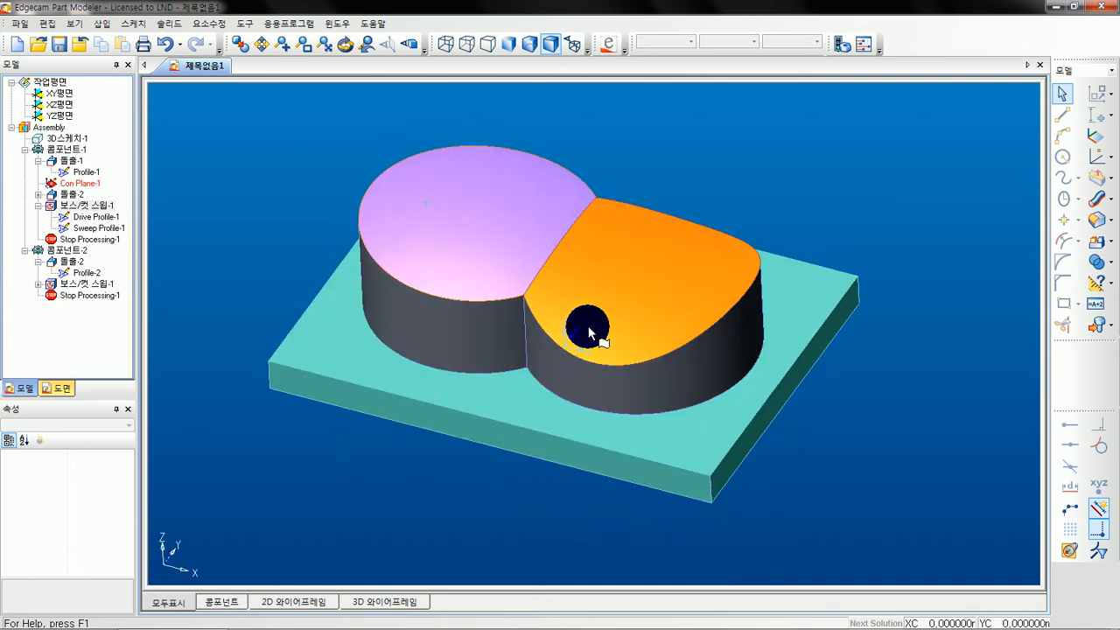
pyautogui.keyDown('shift'); pyautogui.moveTo(592, 324); pyautogui.dragTo(659, 356, button='middle'); pyautogui.keyUp('shift')
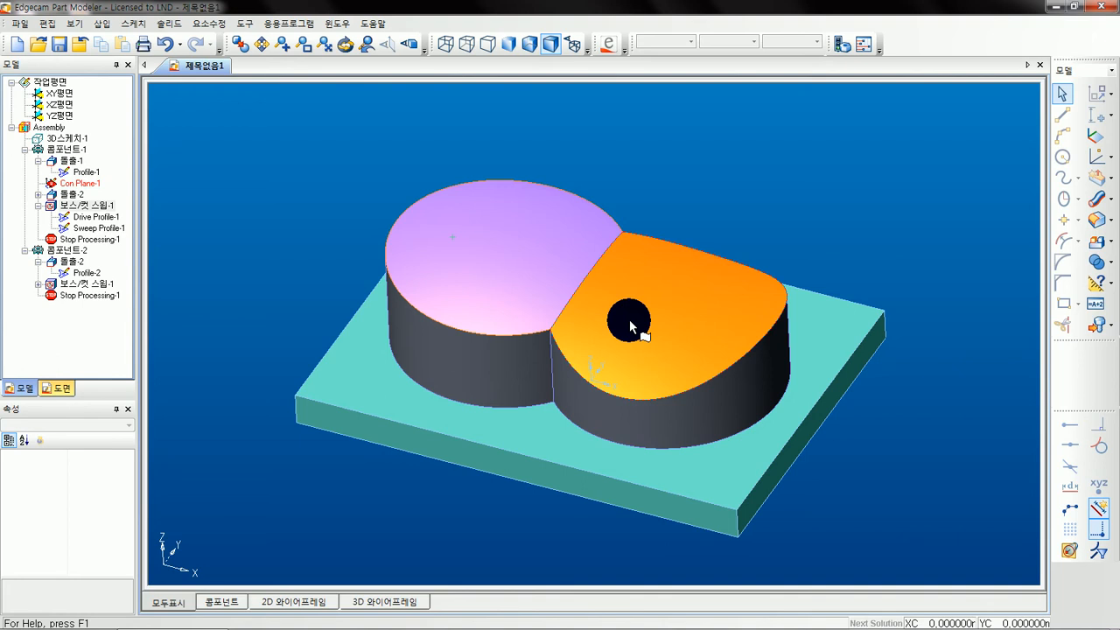
# - Create a single construction plane offset above the plate's top face
pyautogui.click(1095, 143)
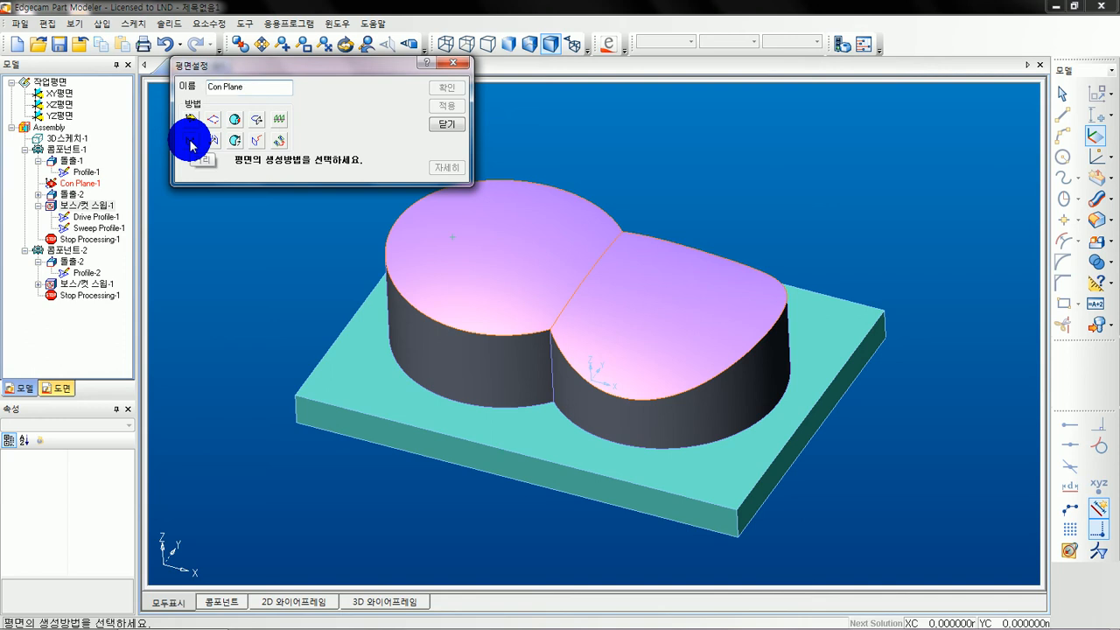
pyautogui.click(191, 142)
pyautogui.click(721, 397)
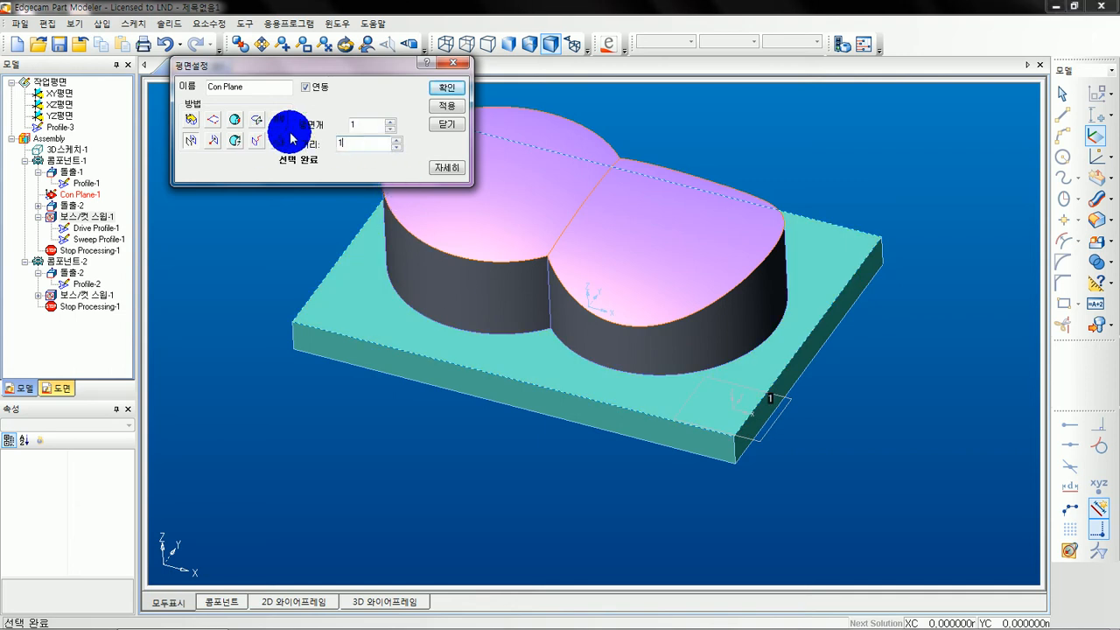
pyautogui.press('Return')
pyautogui.moveTo(613, 399); pyautogui.dragTo(700, 274, button='middle')
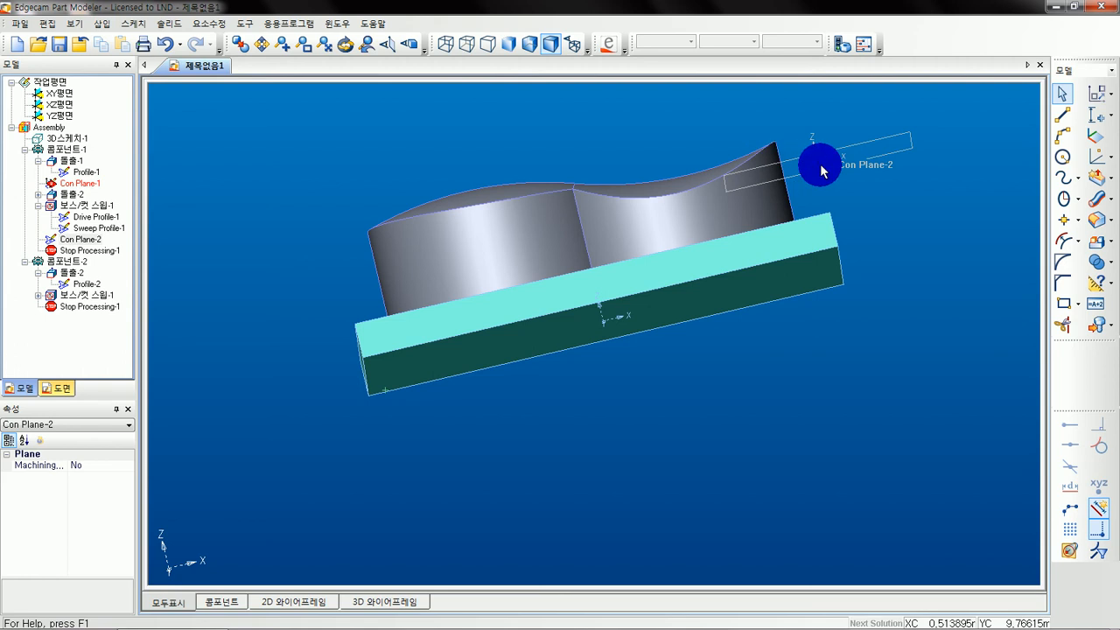
# - Sketch a 45 x 30 mm rectangle on the new offset plane, over the middle of the boss
pyautogui.moveTo(826, 179); pyautogui.dragTo(775, 273, button='middle')
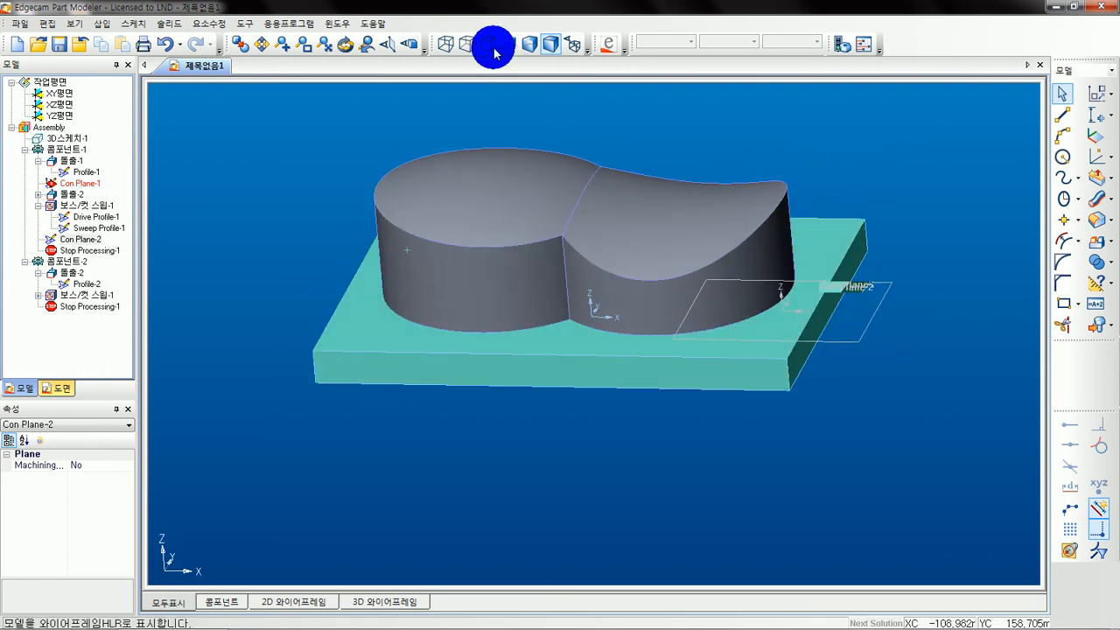
pyautogui.click(388, 43)
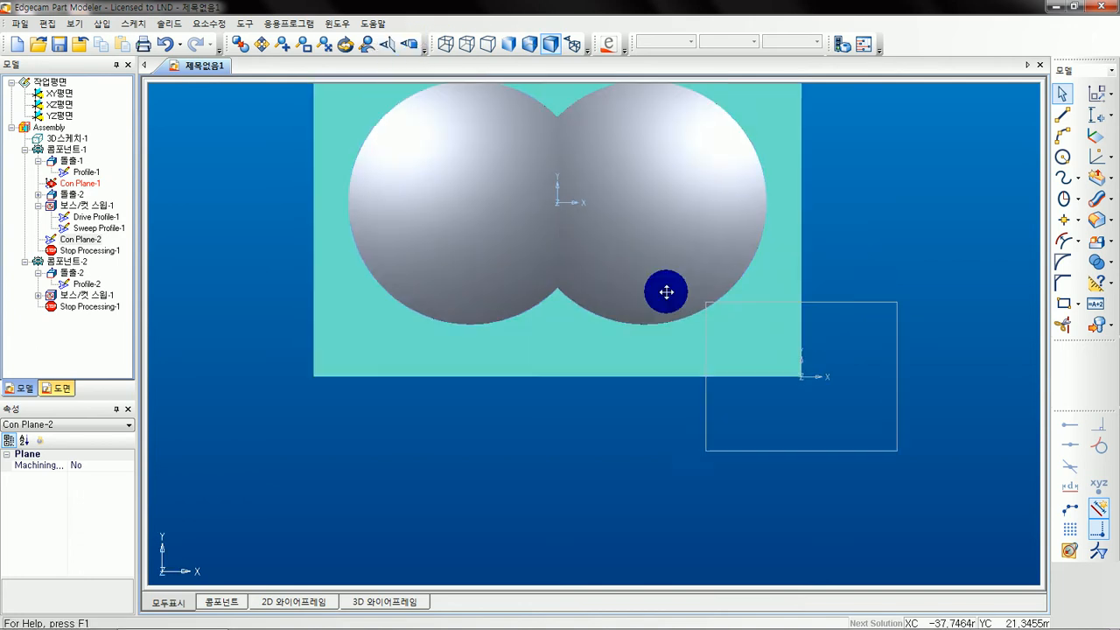
pyautogui.click(1063, 304)
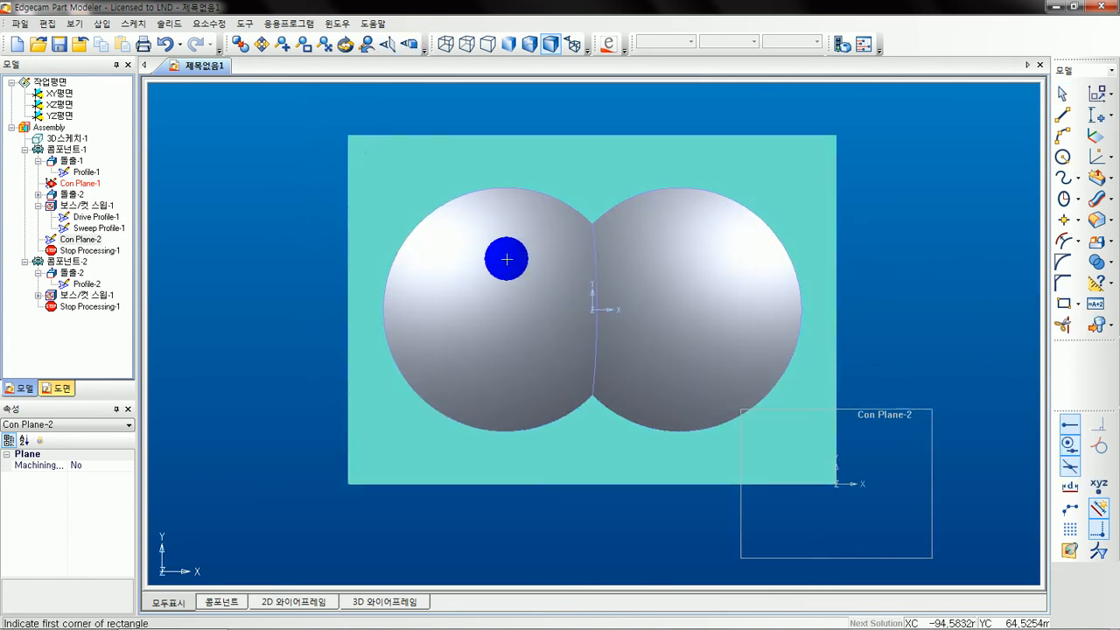
pyautogui.click(509, 261)
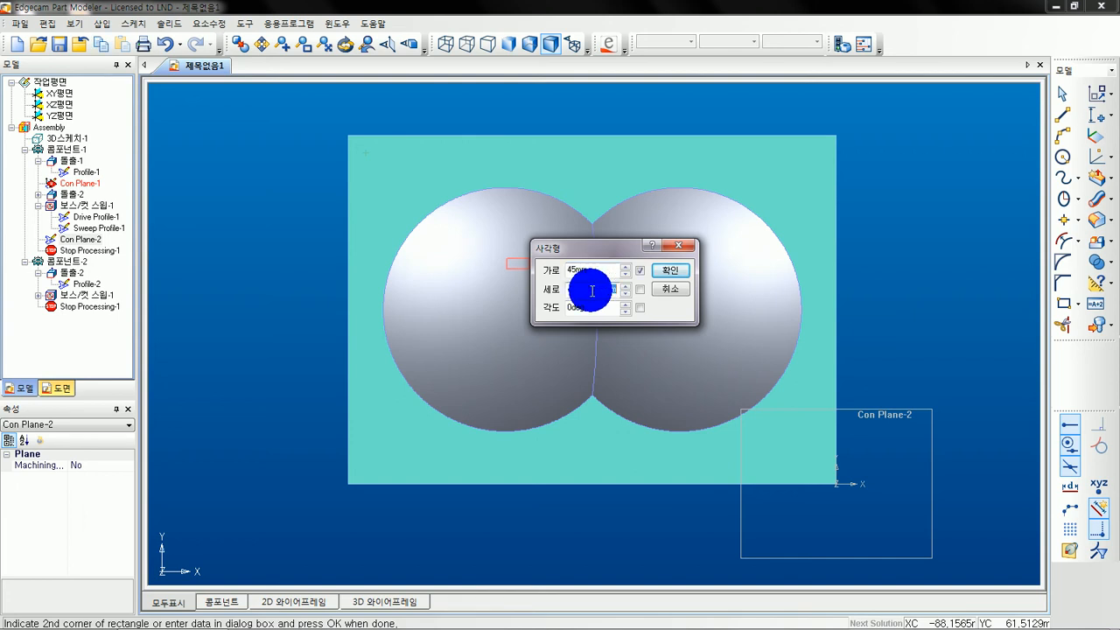
pyautogui.press('Return')
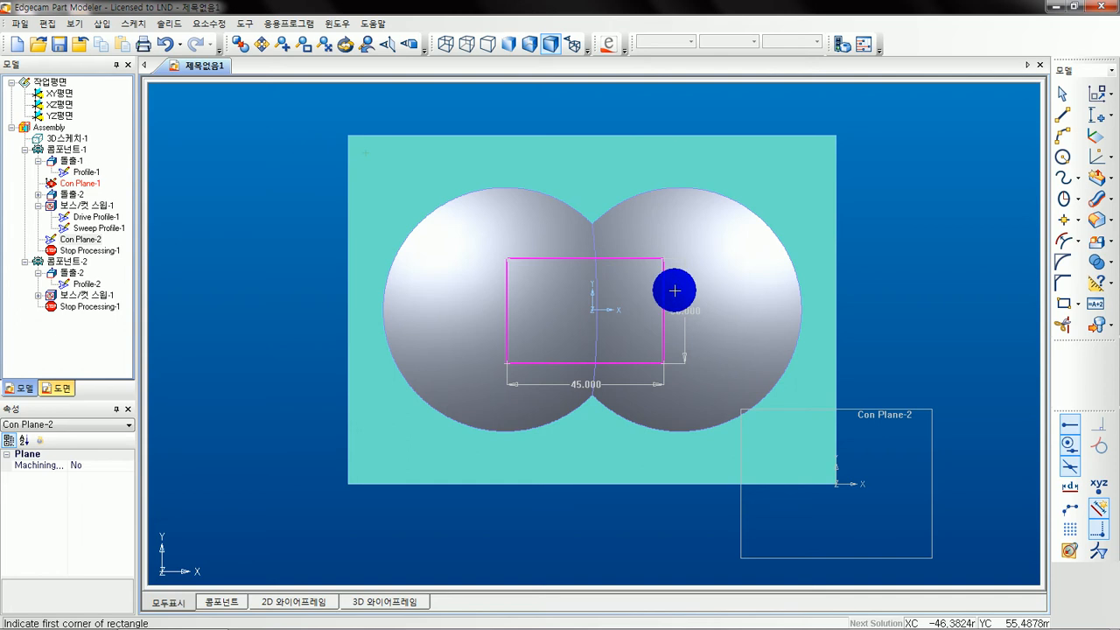
# - Dimension the rectangle's side midpoint vertically from the offset plane's origin and set the distance to 50 mm
pyautogui.click(1066, 109)
pyautogui.click(1099, 98)
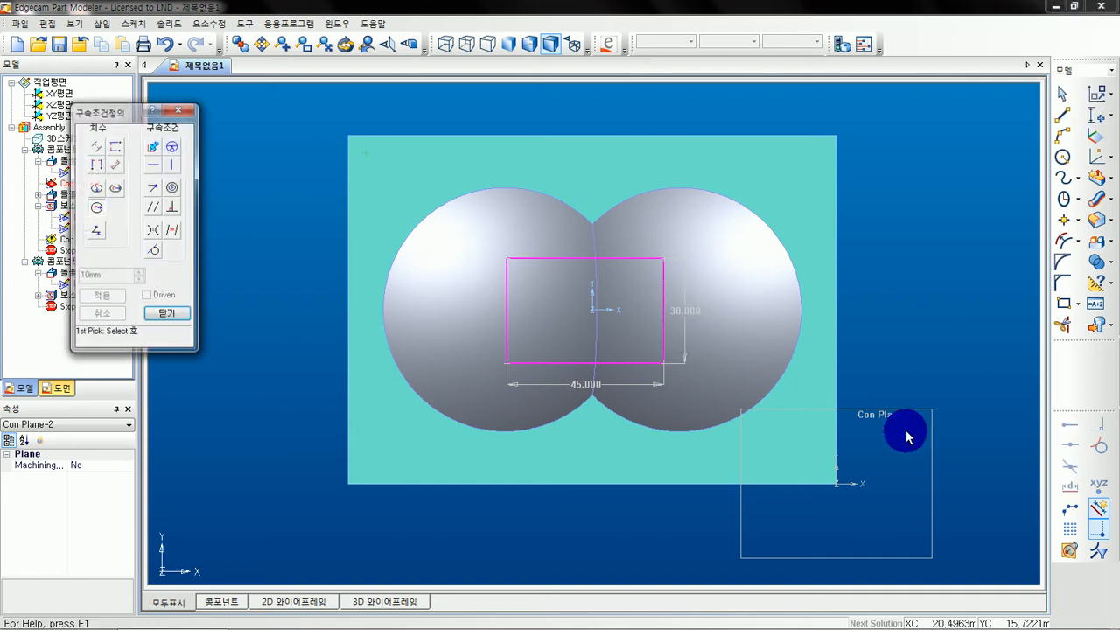
pyautogui.click(116, 146)
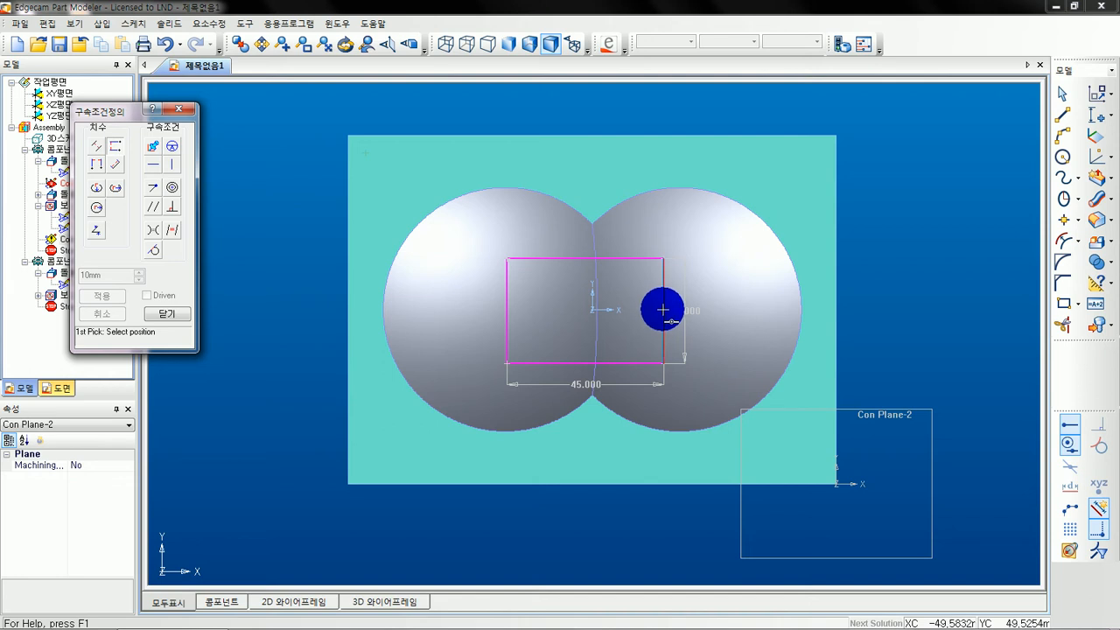
pyautogui.click(840, 479)
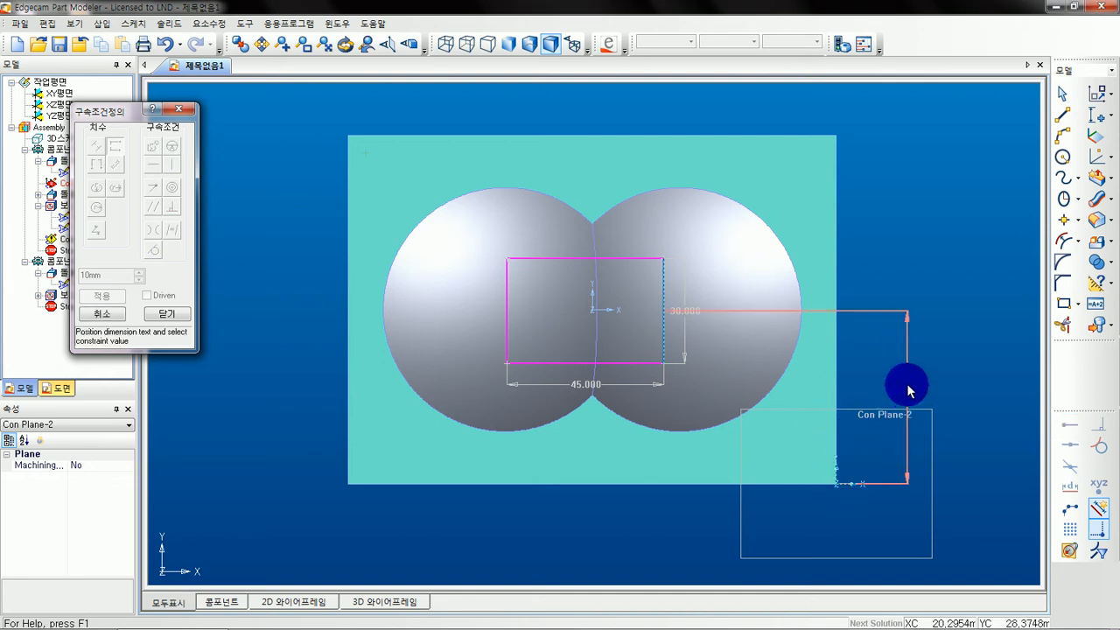
pyautogui.click(916, 401)
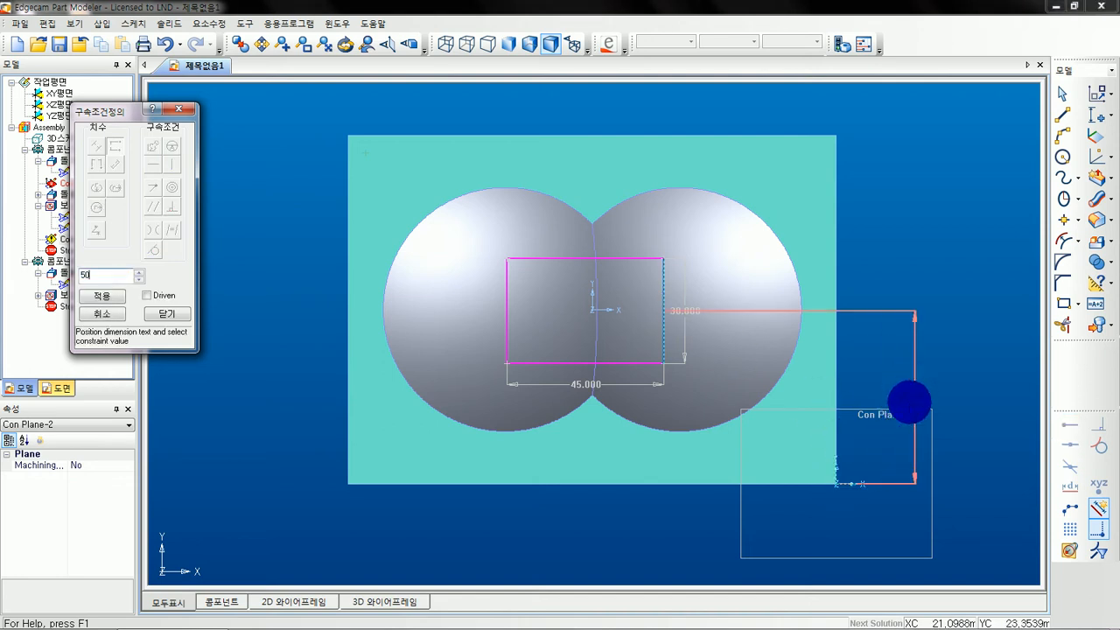
pyautogui.write('50')
pyautogui.press('Return')
# - Dimension the rectangle's lower-edge midpoint horizontally from the offset plane's origin, set it to 70 mm, and finish the constraints
pyautogui.click(96, 165)
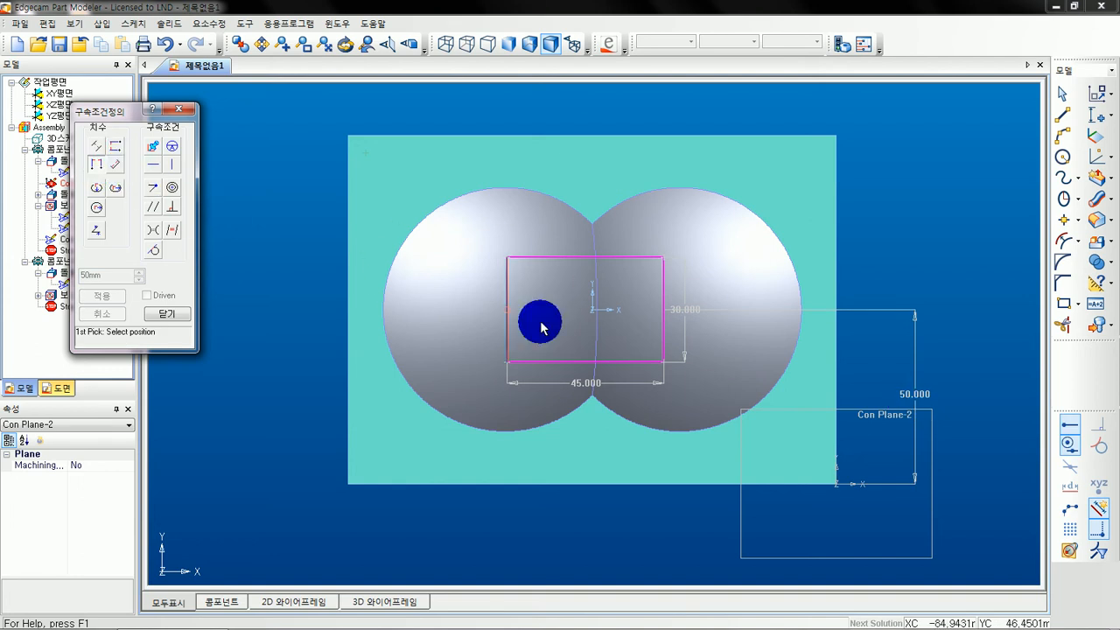
pyautogui.click(837, 487)
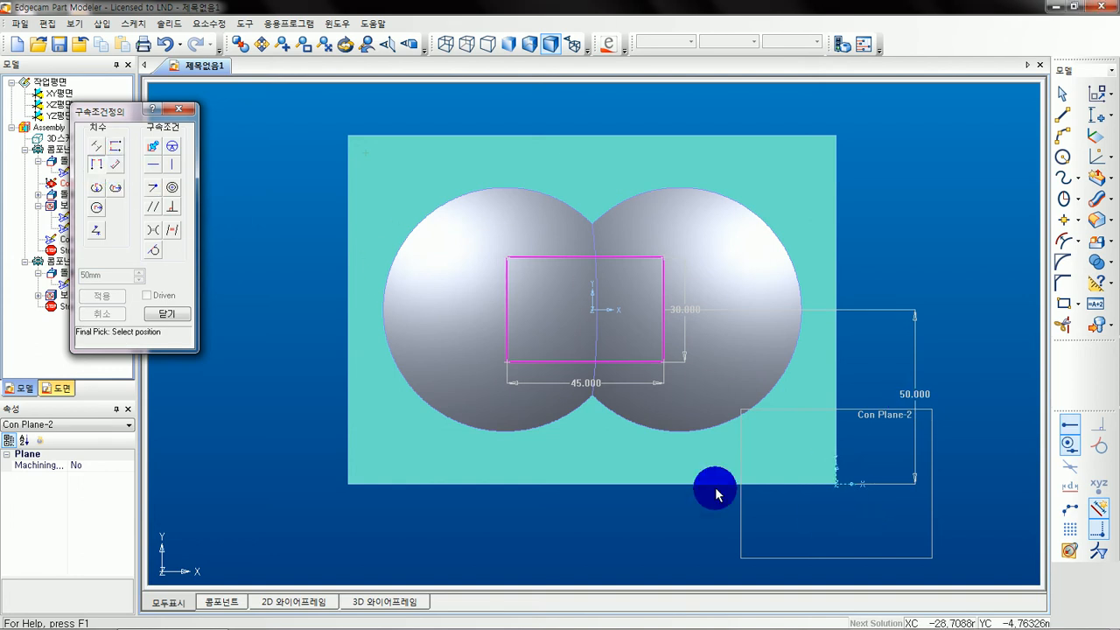
pyautogui.click(586, 363)
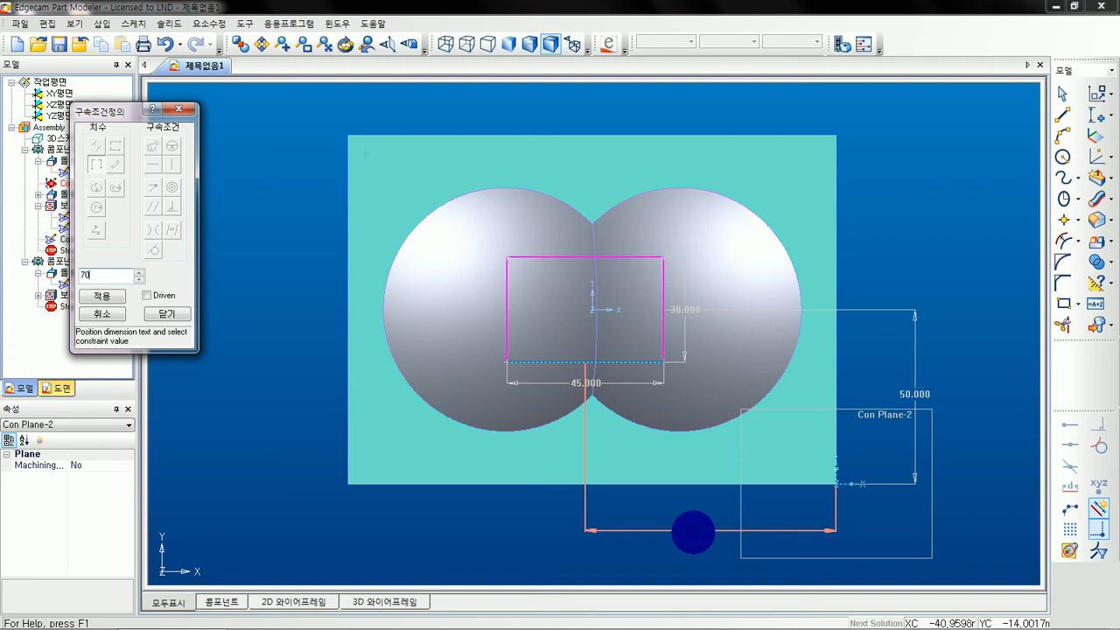
pyautogui.write('70')
pyautogui.press('Return')
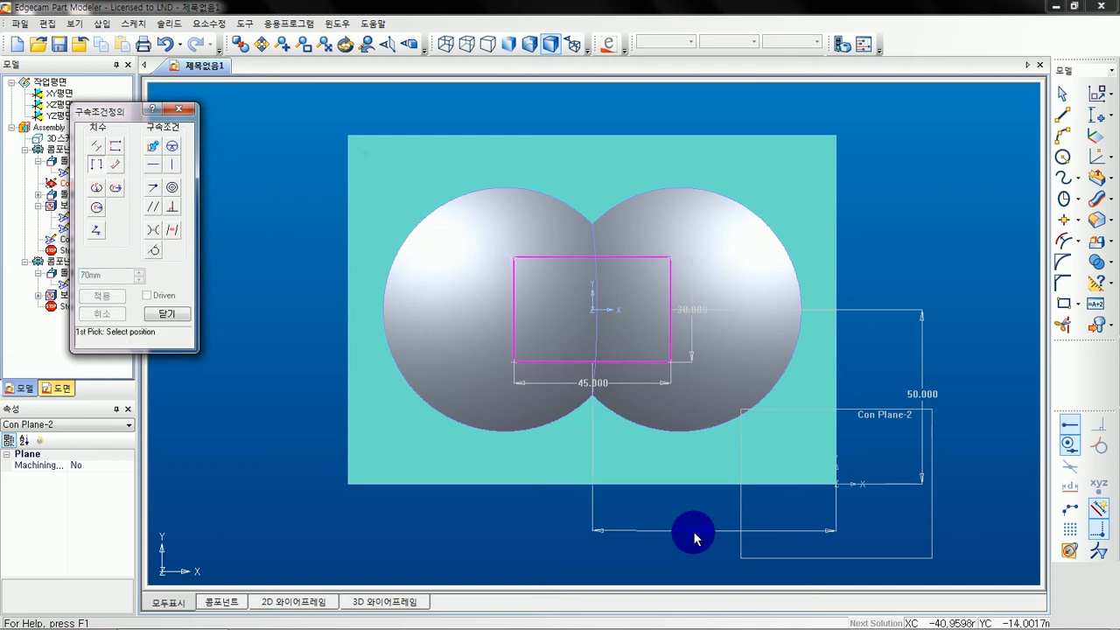
pyautogui.click(182, 320)
# - Start a boss/cut extrusion of the rectangle as a cut, with the direction unreversed and an upward distance of 50 mm
pyautogui.moveTo(765, 443); pyautogui.dragTo(706, 325, button='middle')
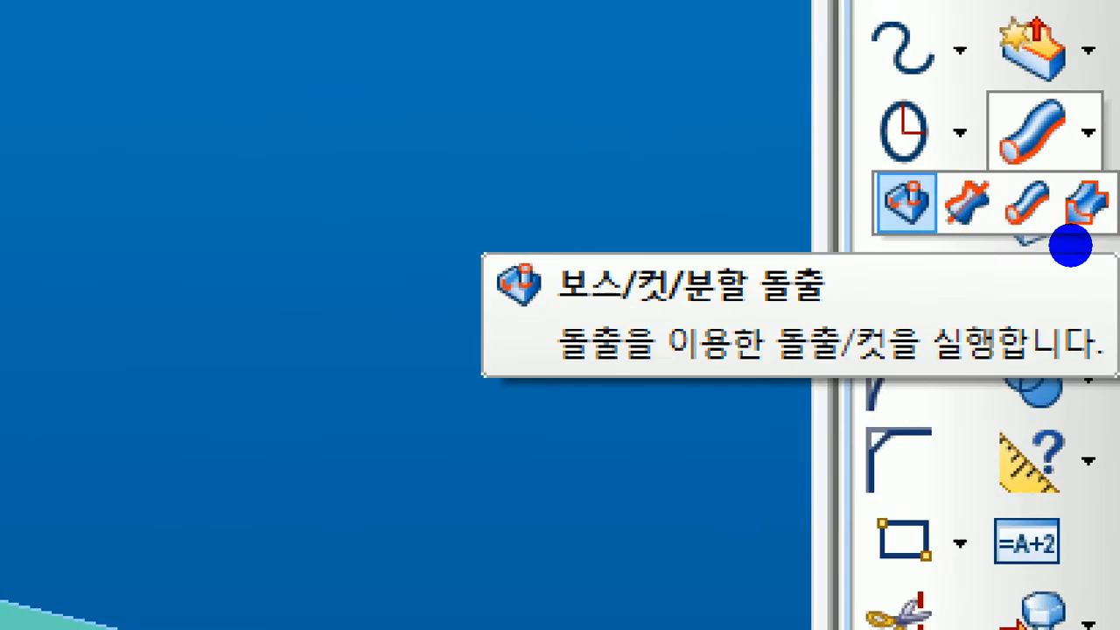
pyautogui.moveTo(583, 334); pyautogui.dragTo(858, 337)
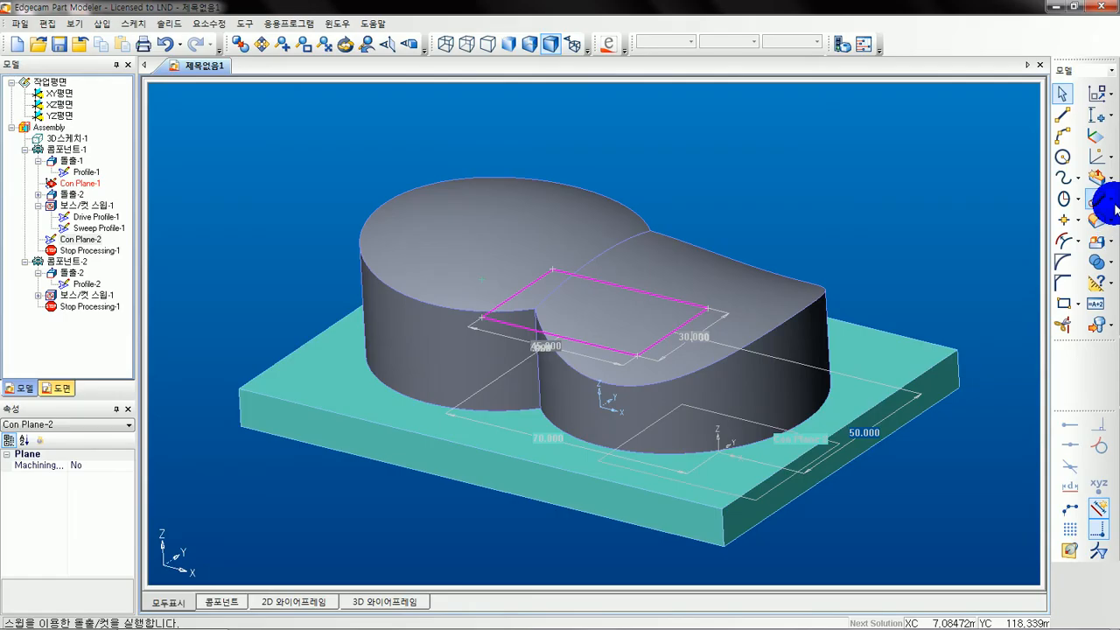
pyautogui.click(1095, 199)
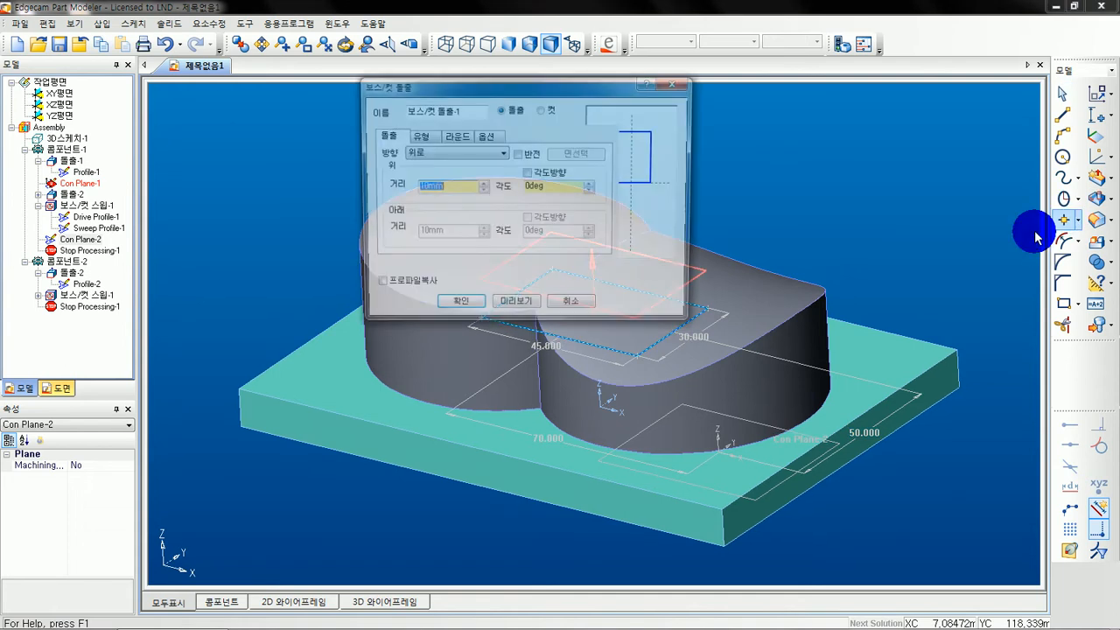
pyautogui.moveTo(549, 92); pyautogui.dragTo(998, 96)
pyautogui.click(989, 112)
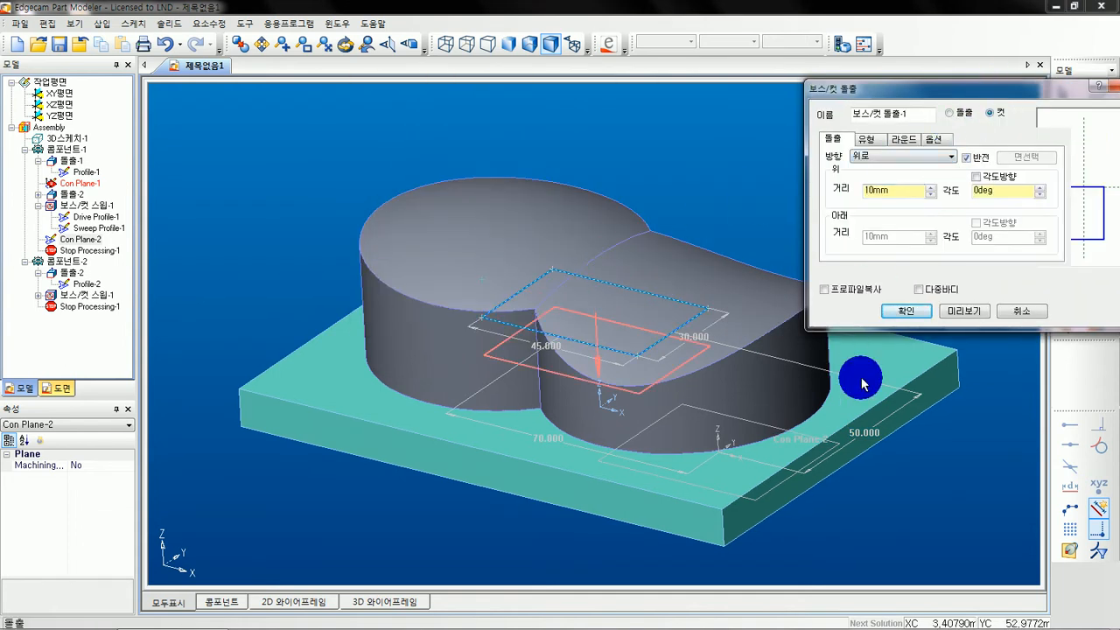
pyautogui.click(967, 159)
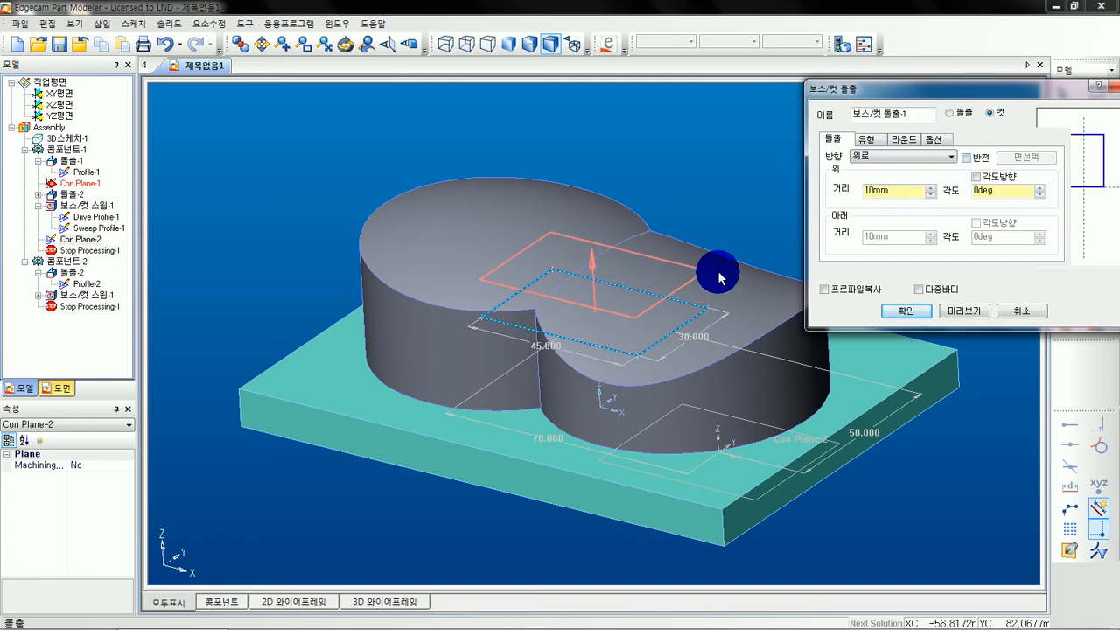
pyautogui.click(870, 158)
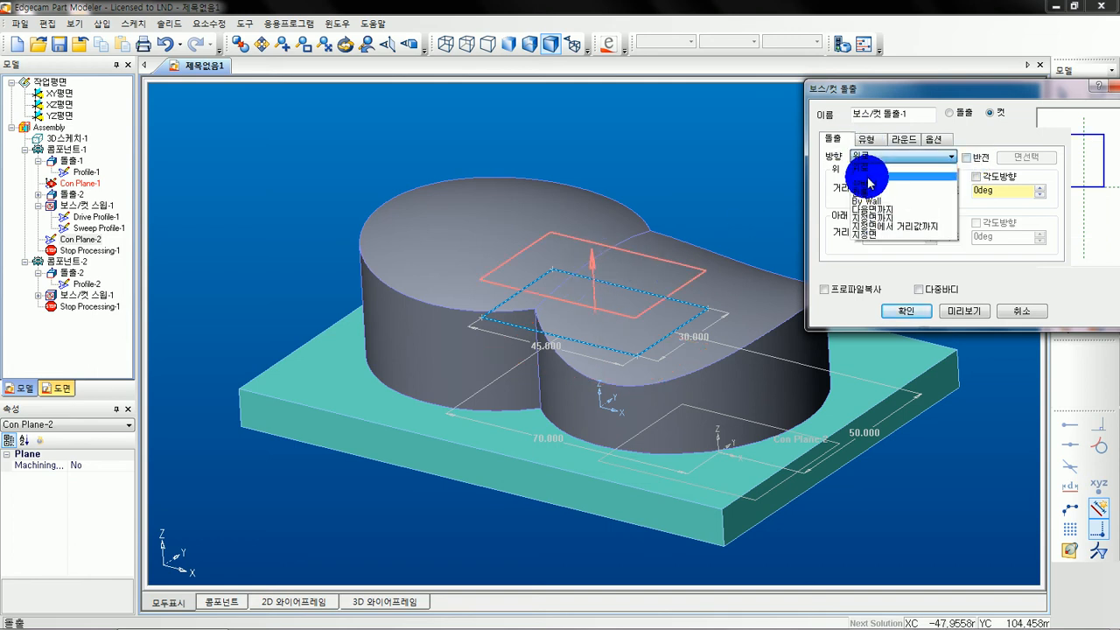
pyautogui.click(867, 169)
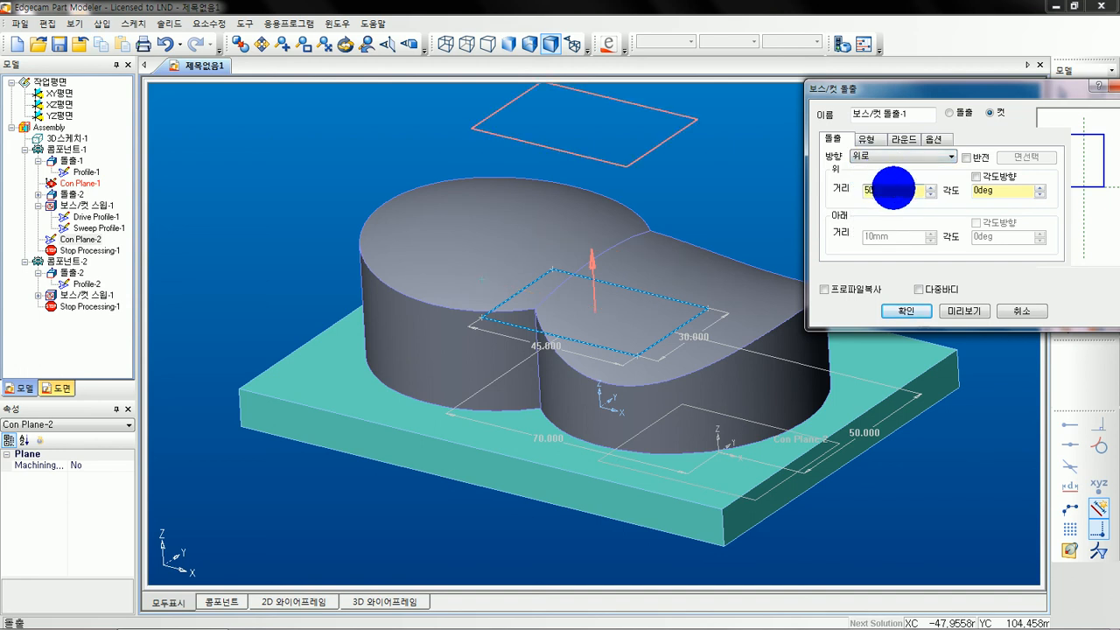
pyautogui.moveTo(643, 253); pyautogui.dragTo(588, 293, button='middle')
pyautogui.moveTo(557, 301); pyautogui.dragTo(585, 283, button='middle')
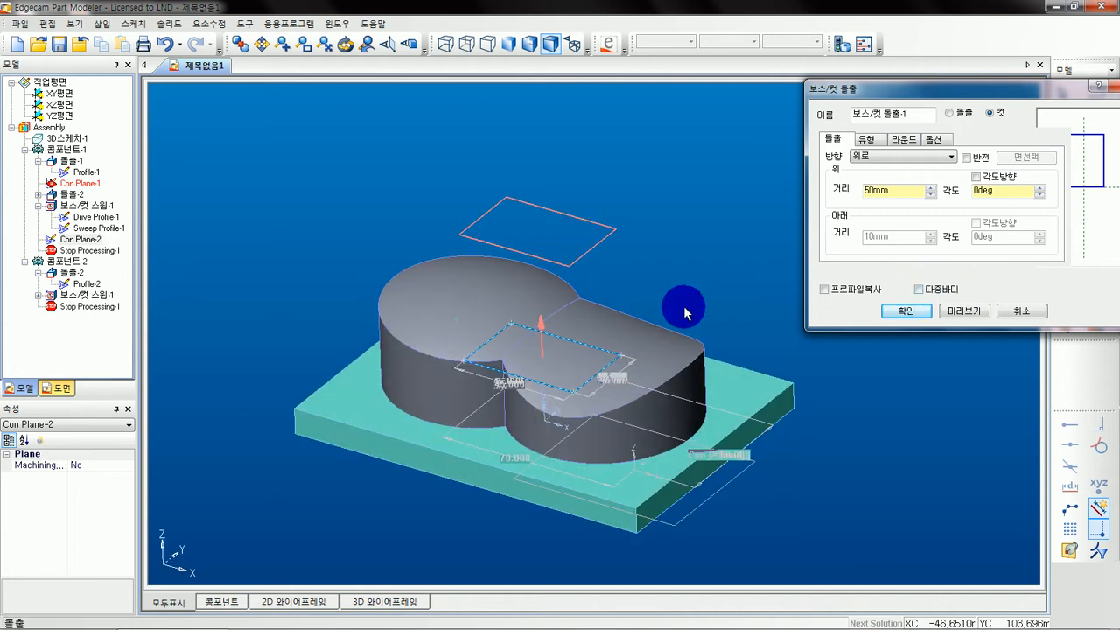
# - Enable multi-body for the rectangular cut, preview it and apply it to the boss
pyautogui.click(918, 290)
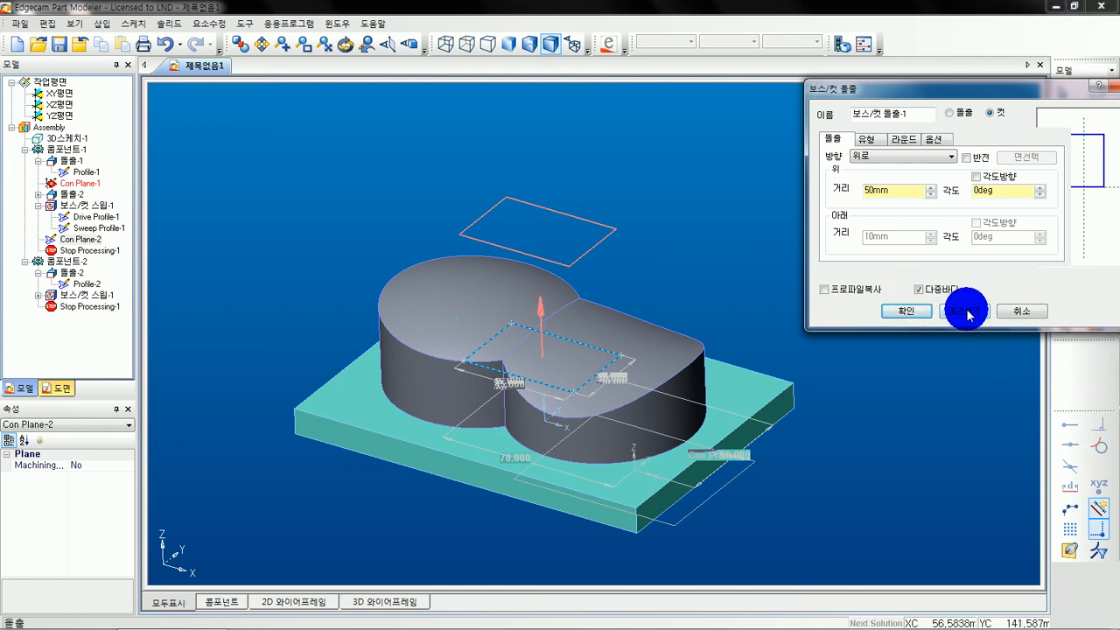
pyautogui.click(964, 311)
pyautogui.moveTo(563, 306); pyautogui.dragTo(612, 359, button='middle')
pyautogui.click(902, 313)
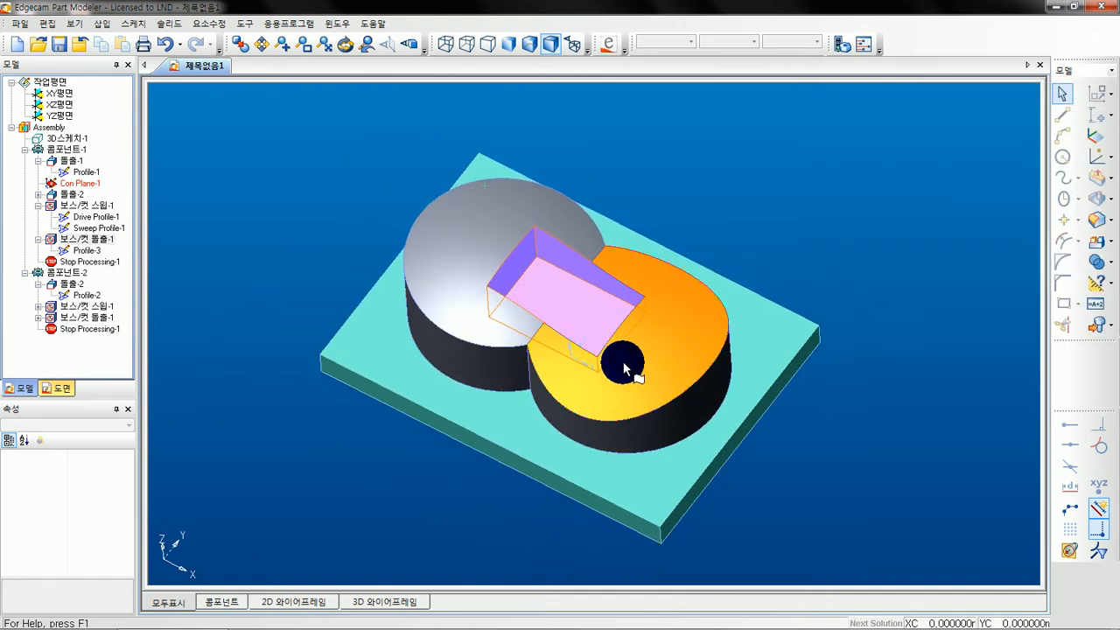
# - Examine the rectangular pocket in the boss from several angles and collapse both components in the model tree
pyautogui.moveTo(628, 335); pyautogui.dragTo(633, 303, button='middle')
pyautogui.scroll(2, 595, 265)
pyautogui.moveTo(595, 265); pyautogui.dragTo(593, 306, button='middle')
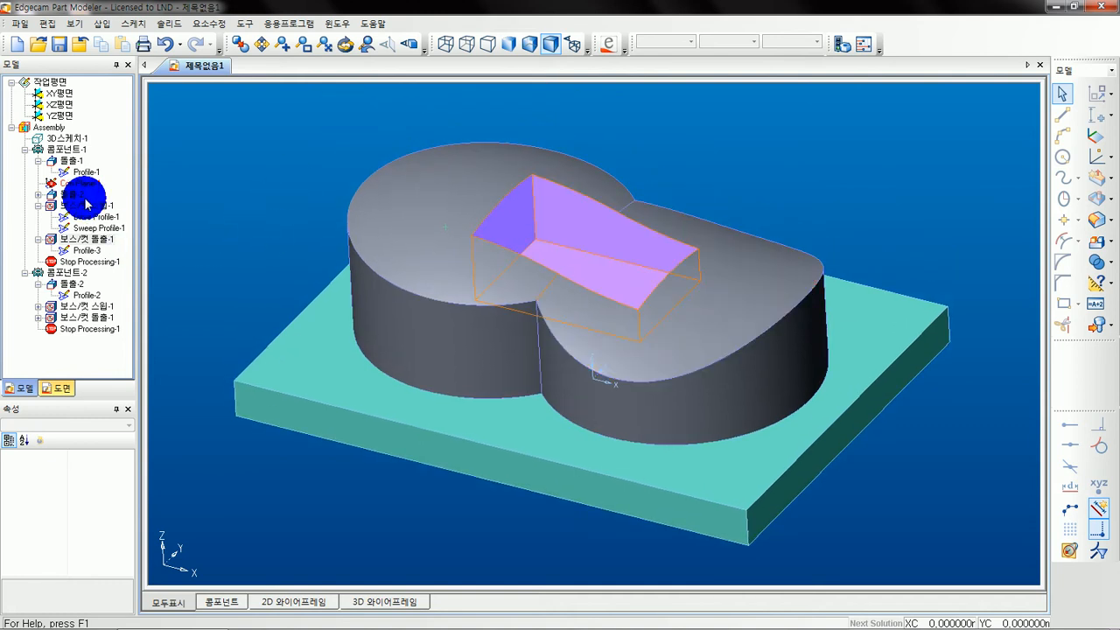
pyautogui.click(26, 152)
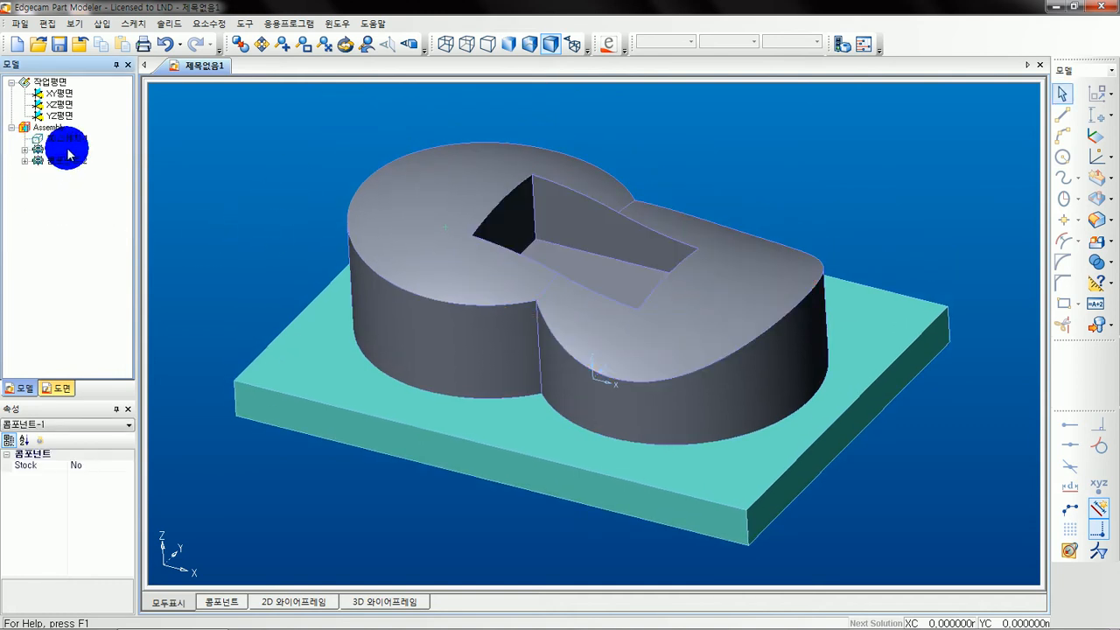
pyautogui.scroll(2, 321, 187)
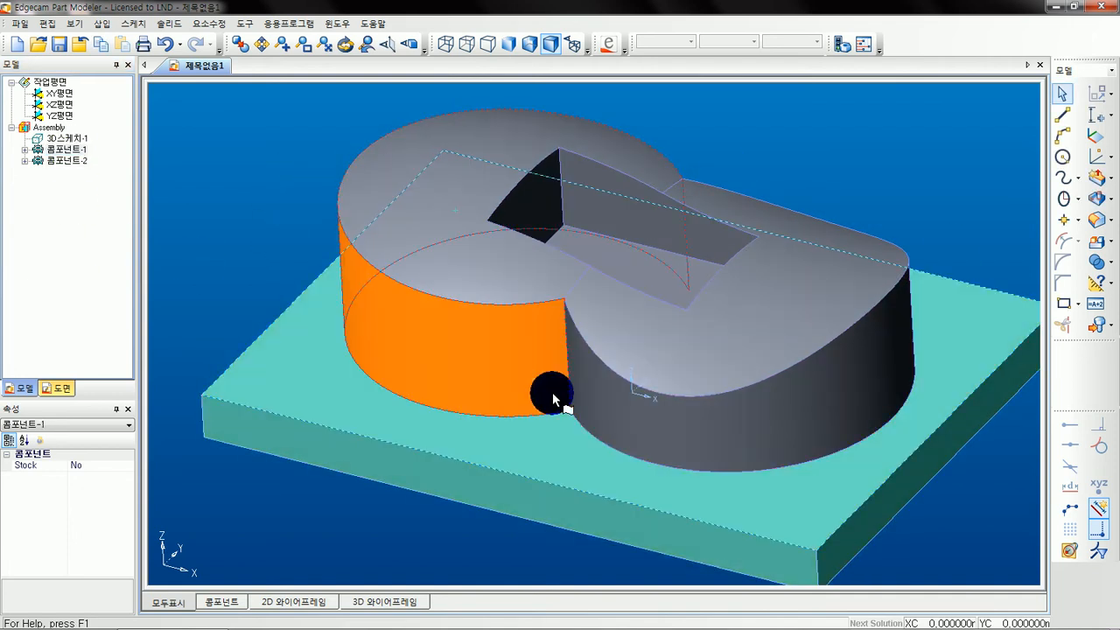
pyautogui.moveTo(869, 183); pyautogui.dragTo(843, 220, button='middle')
pyautogui.scroll(-2, 711, 253)
pyautogui.moveTo(708, 253); pyautogui.dragTo(709, 227, button='middle')
pyautogui.scroll(1, 797, 178)
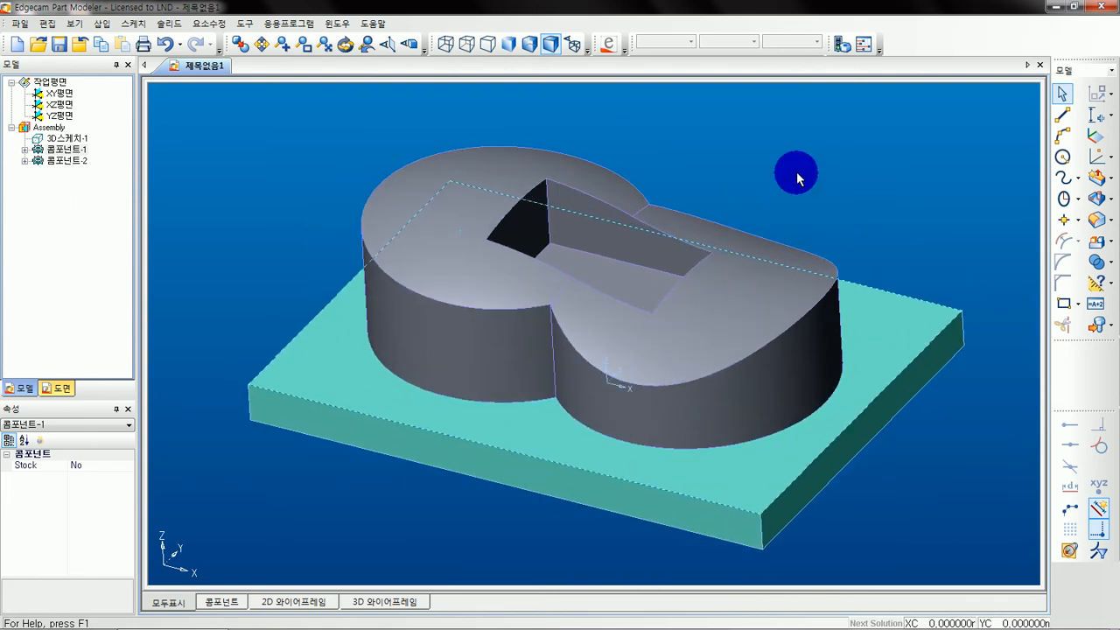
# - Unite the two bodies with a Boolean Union, using the boss as the main body and the plate as the sub body
pyautogui.click(1094, 263)
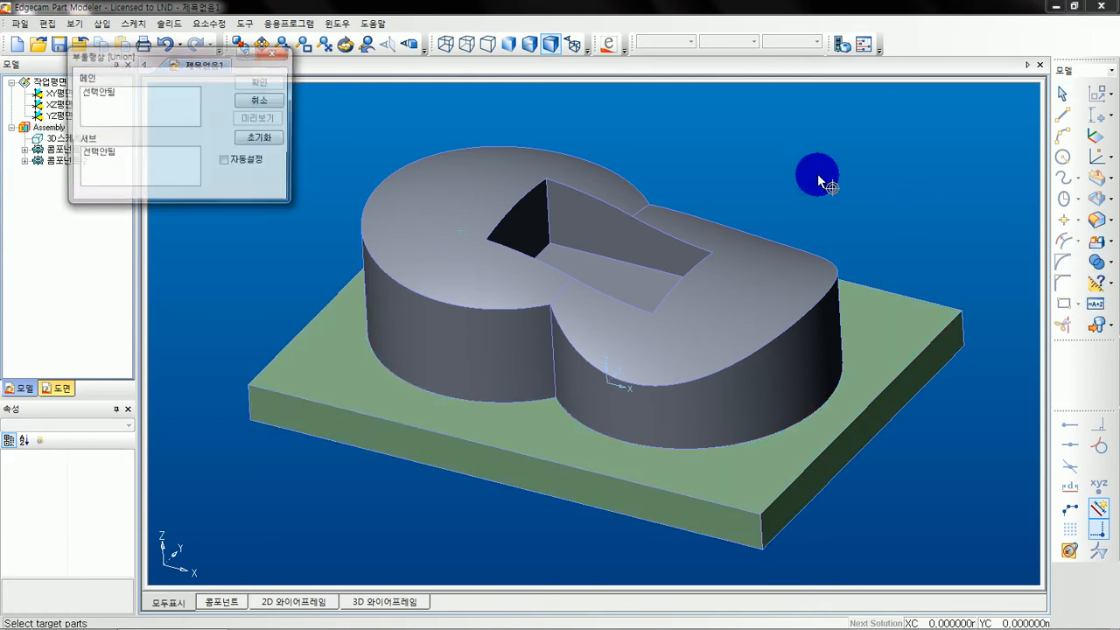
pyautogui.moveTo(155, 61); pyautogui.dragTo(137, 94)
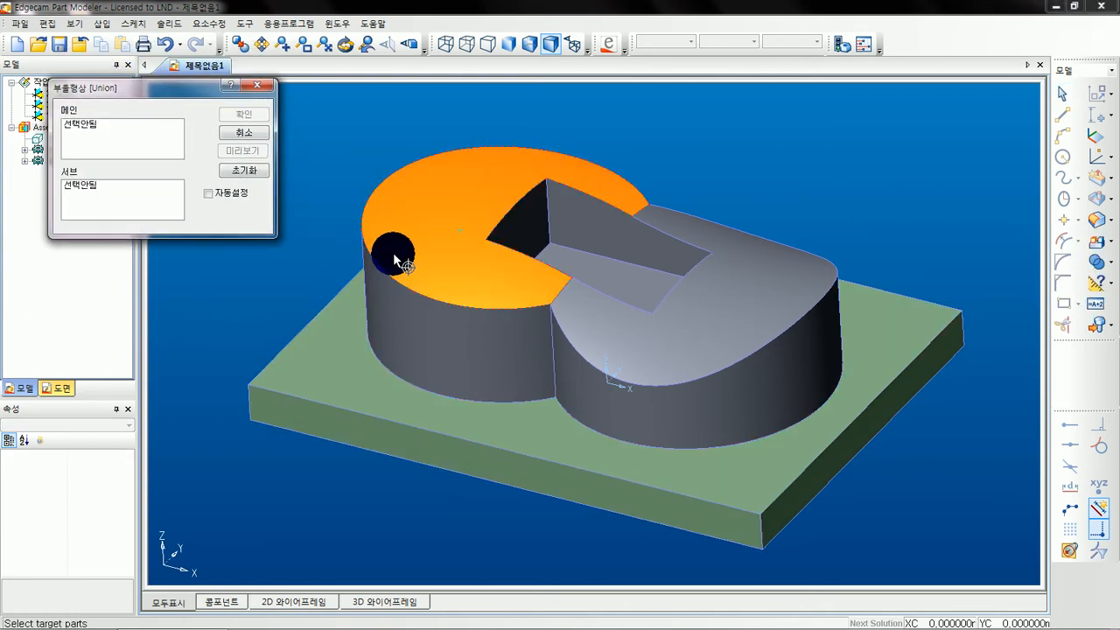
pyautogui.click(85, 126)
pyautogui.moveTo(320, 99); pyautogui.dragTo(363, 125, button='middle')
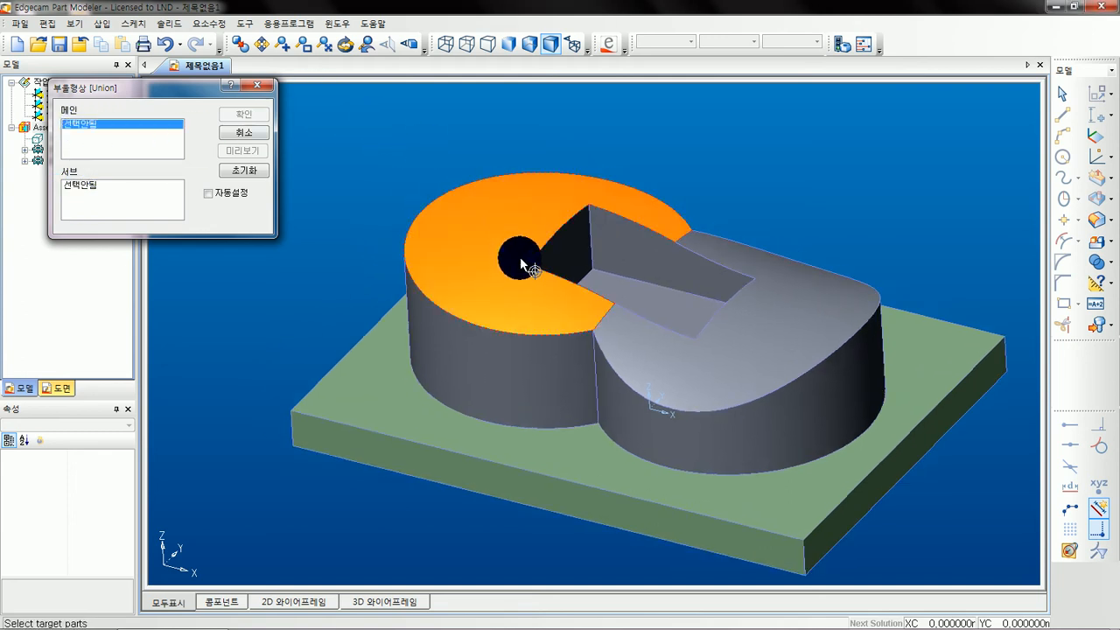
pyautogui.click(519, 263)
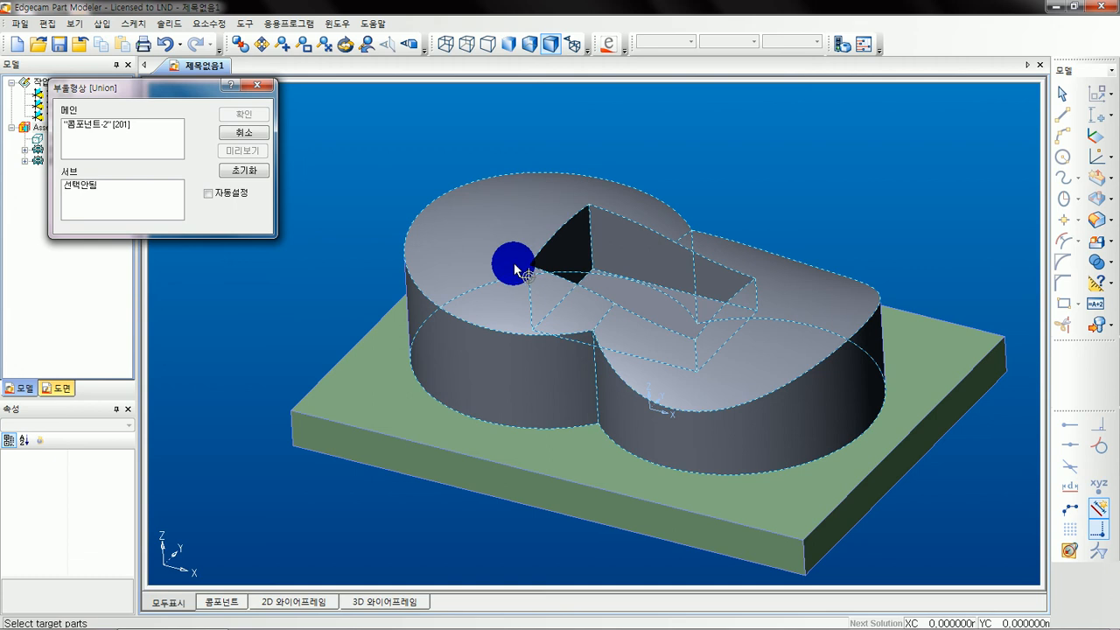
pyautogui.click(84, 194)
pyautogui.click(374, 386)
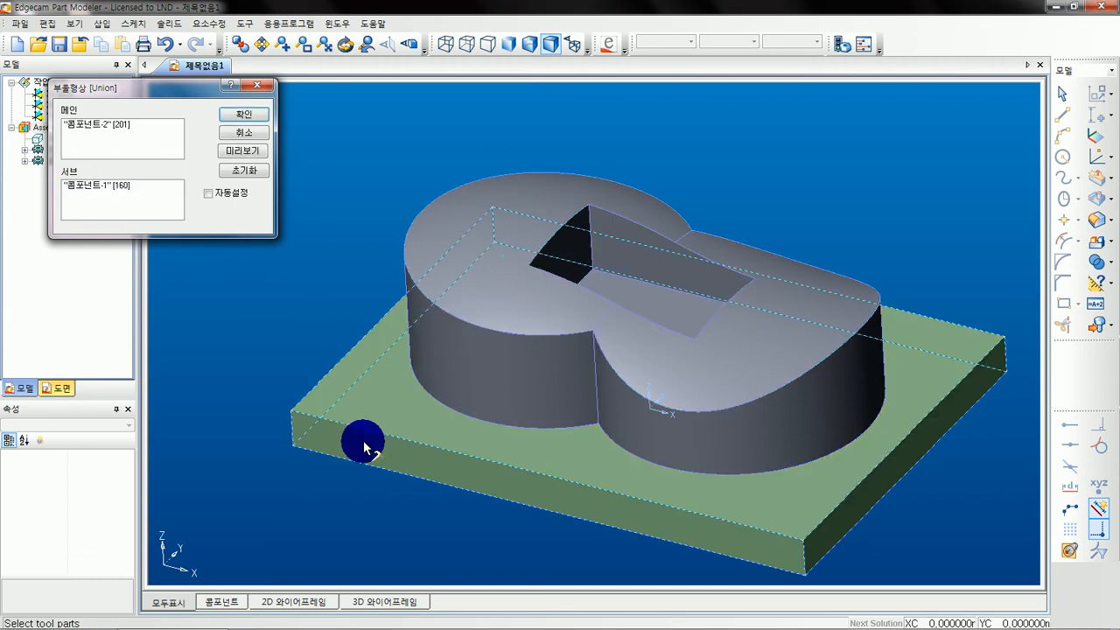
pyautogui.click(249, 123)
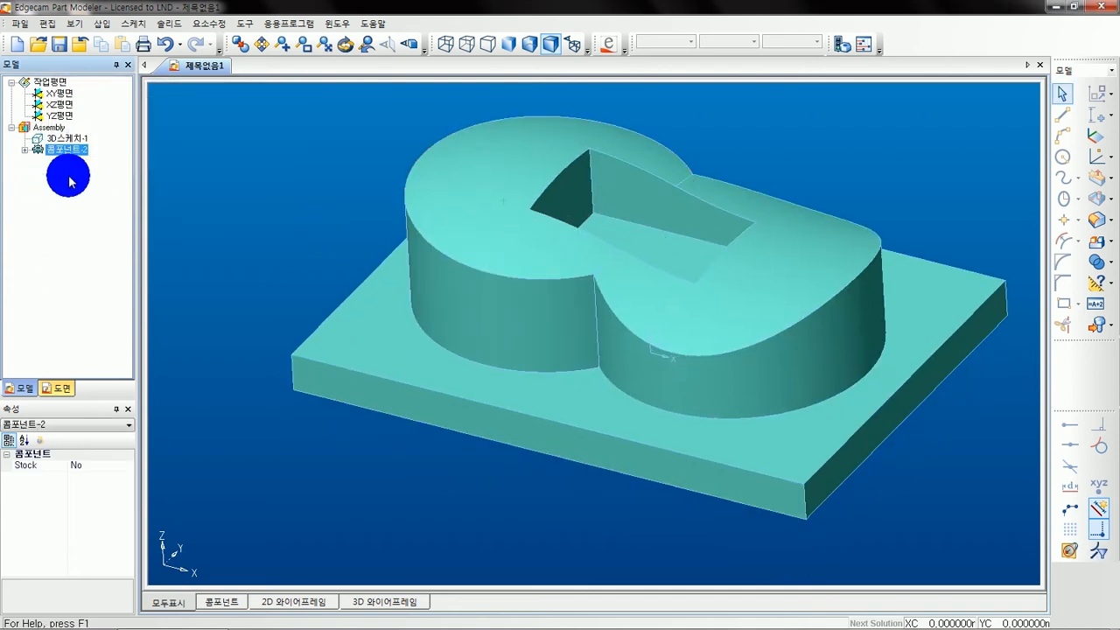
# - Start a Round with a 10 mm radius for the vertical corner edges of the rectangular pocket
pyautogui.moveTo(552, 317); pyautogui.dragTo(563, 489, button='middle')
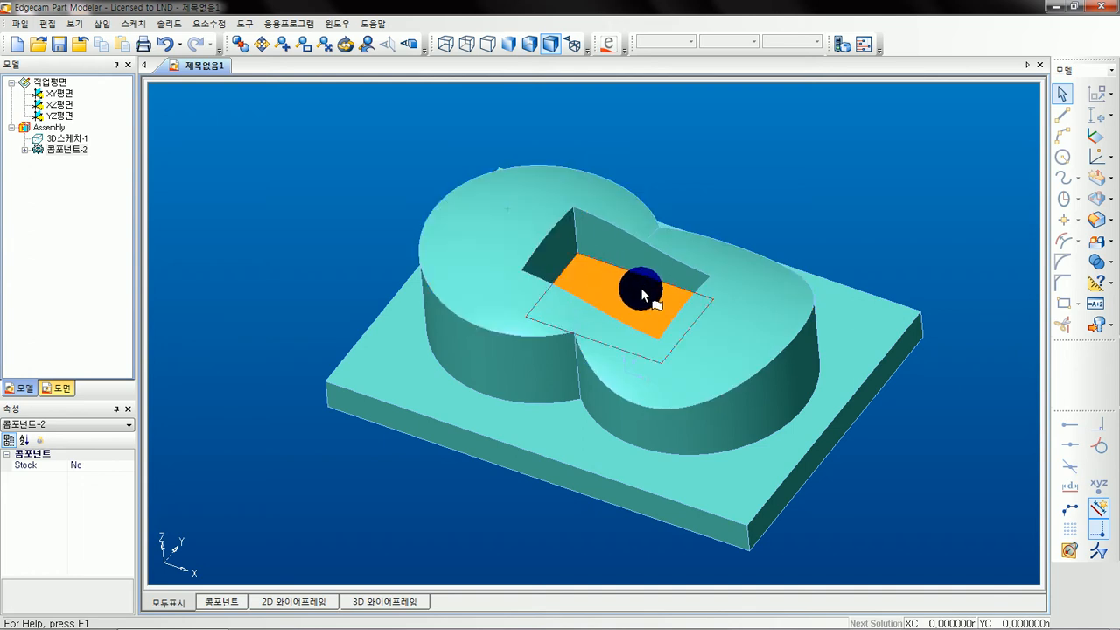
pyautogui.moveTo(777, 235); pyautogui.dragTo(775, 225, button='middle')
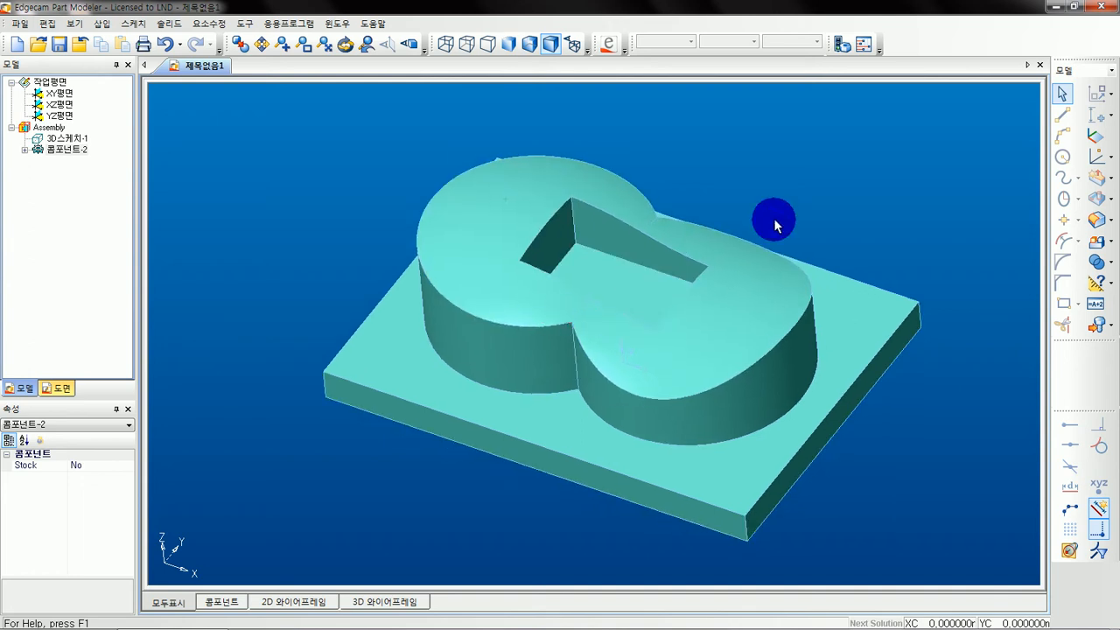
pyautogui.click(1097, 224)
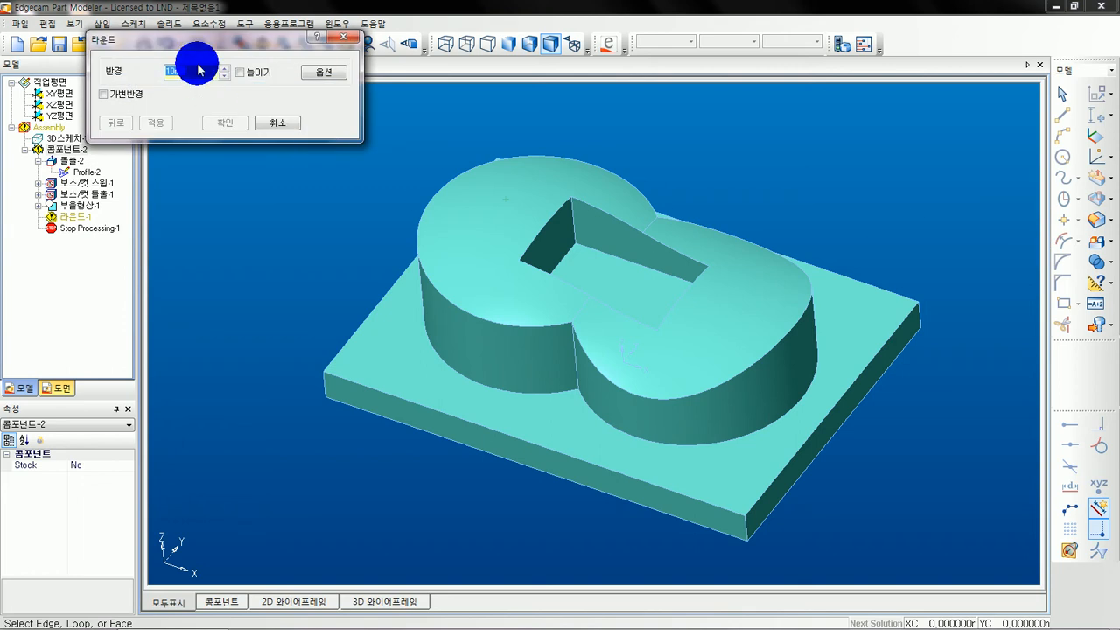
pyautogui.moveTo(196, 42); pyautogui.dragTo(726, 48)
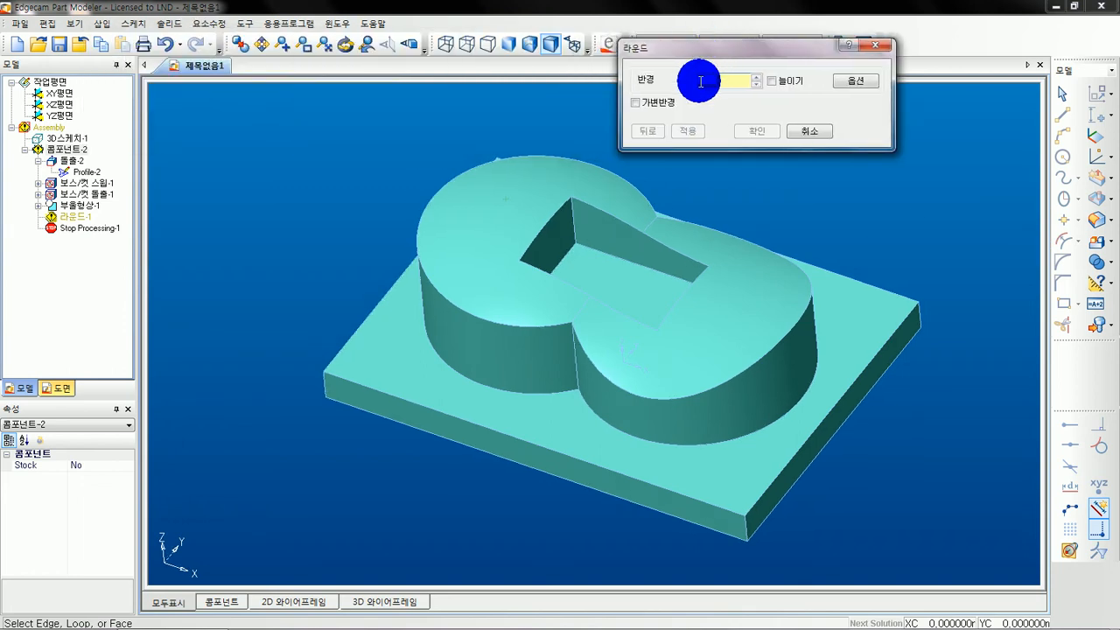
pyautogui.scroll(5, 640, 289)
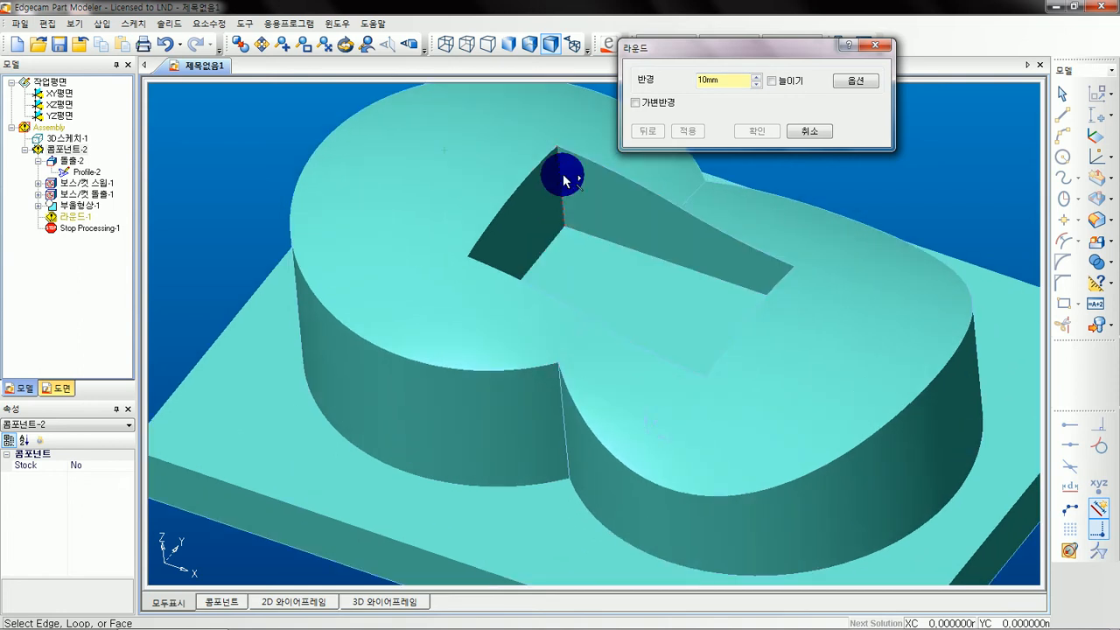
# - Round the vertical corner edges inside the rectangular pocket with a 10 mm radius
pyautogui.click(566, 183)
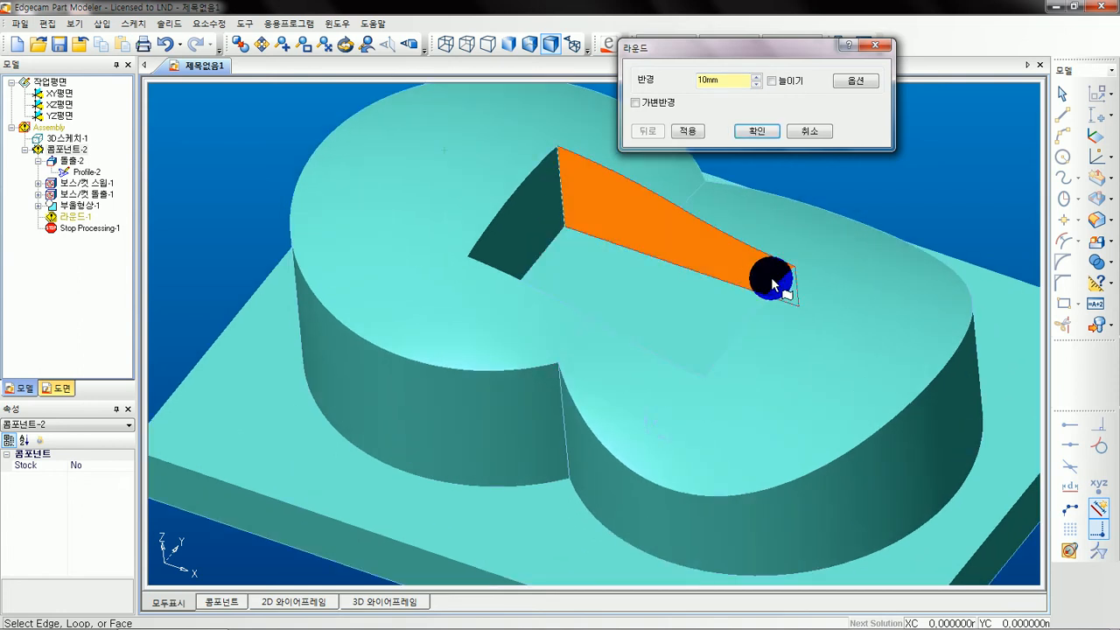
pyautogui.moveTo(839, 274); pyautogui.dragTo(695, 318, button='middle')
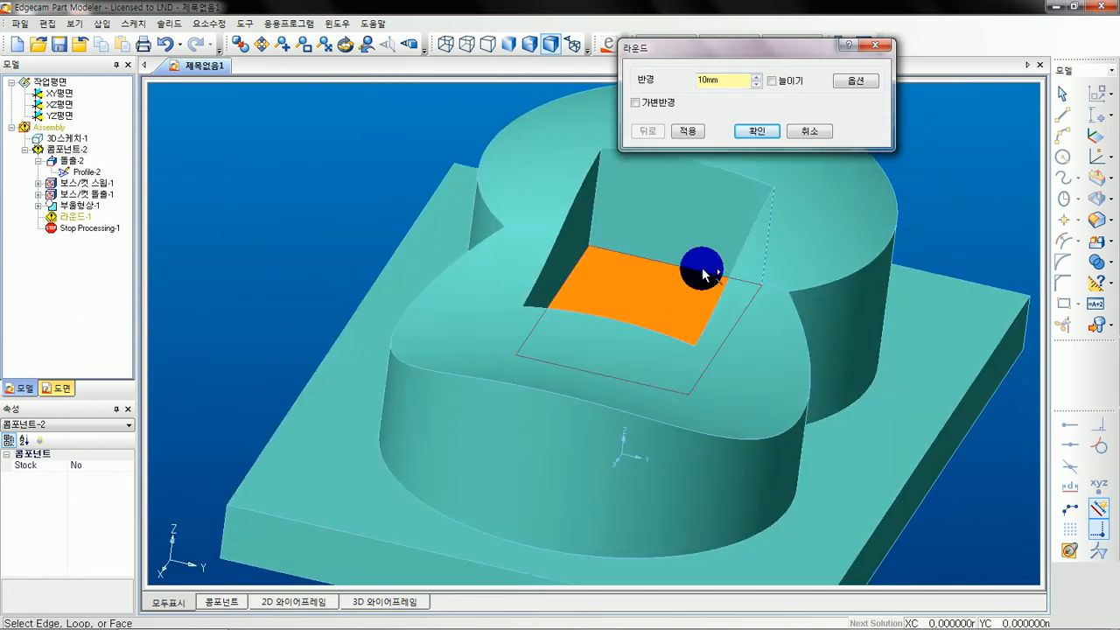
pyautogui.scroll(3, 630, 313)
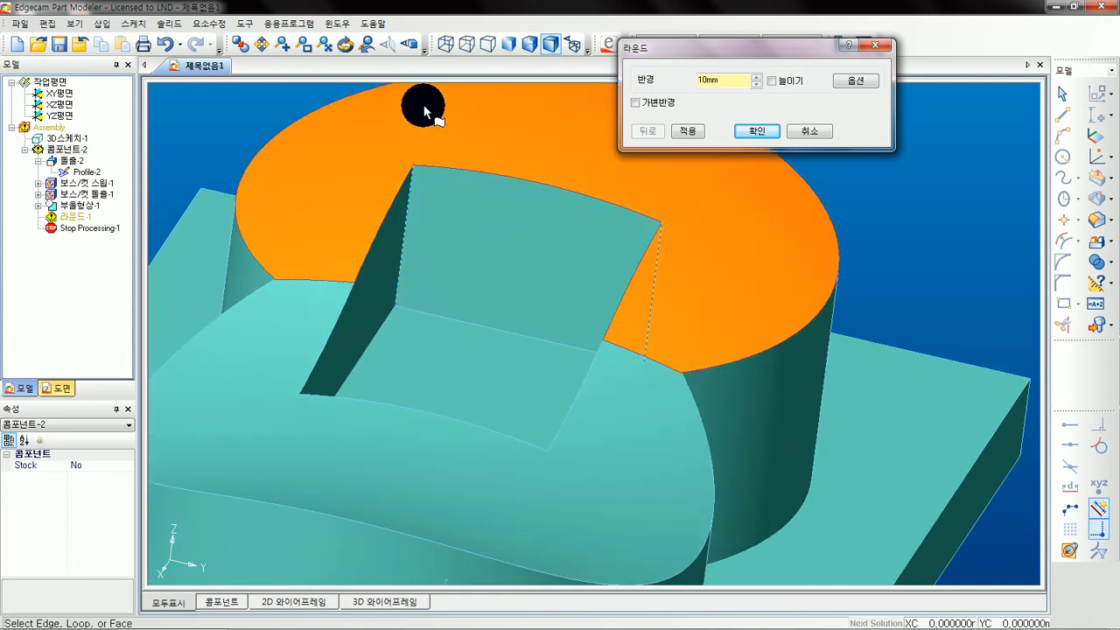
pyautogui.moveTo(362, 337); pyautogui.dragTo(652, 308, button='middle')
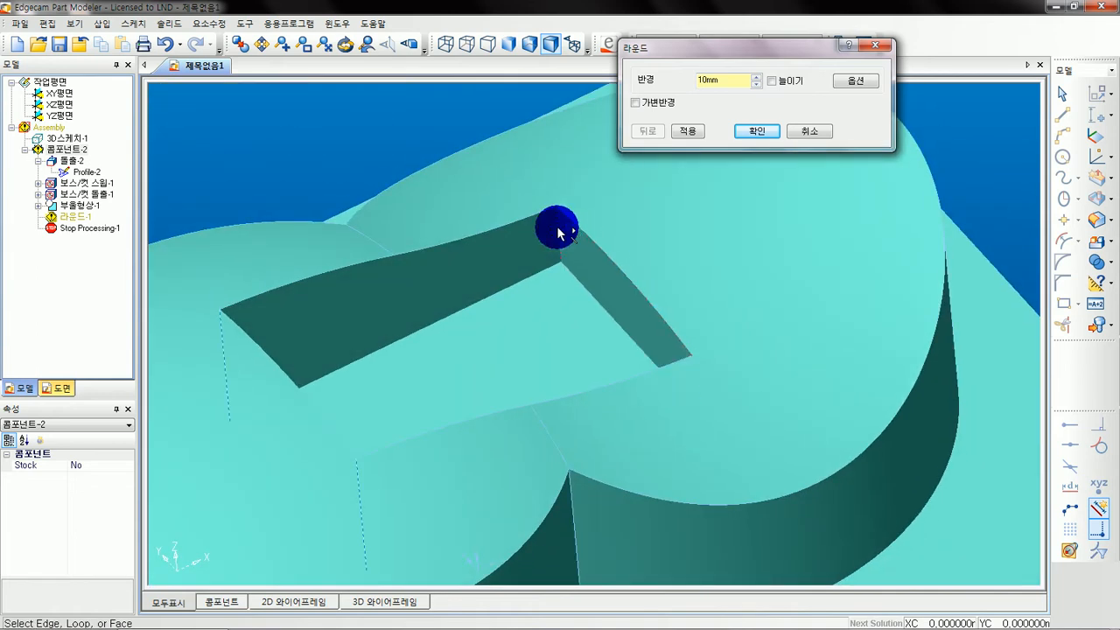
pyautogui.moveTo(561, 236); pyautogui.dragTo(641, 310, button='middle')
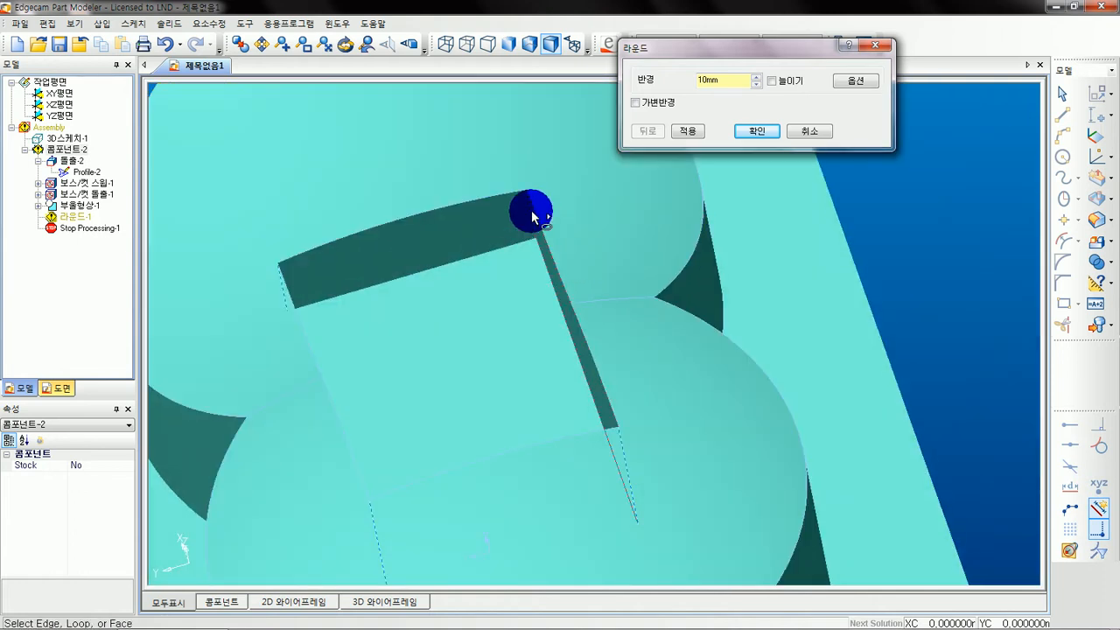
pyautogui.moveTo(532, 215); pyautogui.dragTo(470, 274, button='middle')
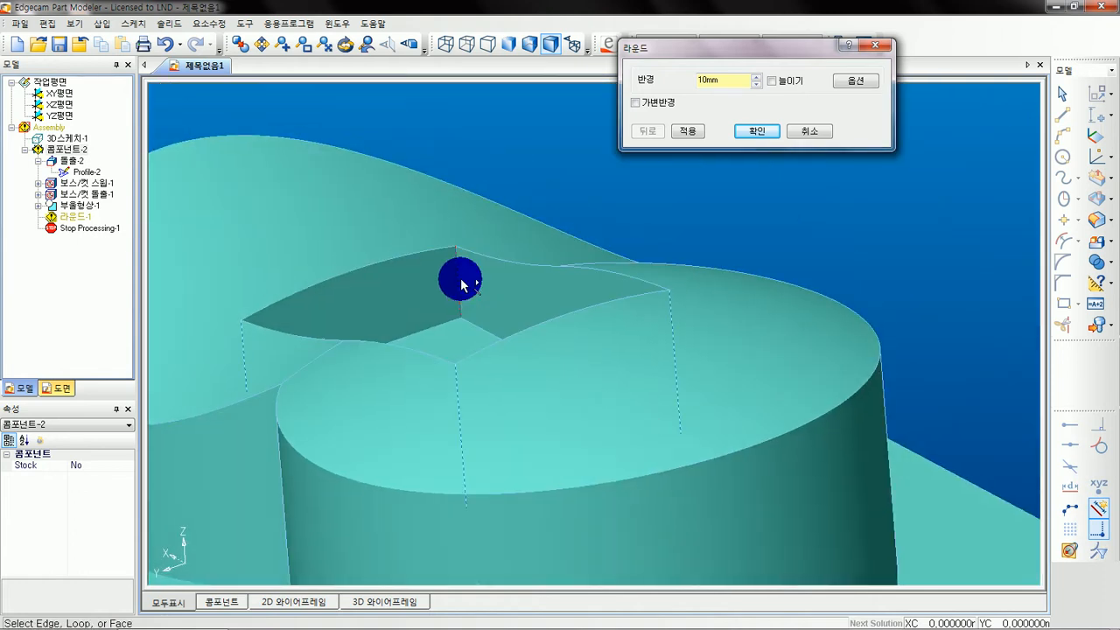
pyautogui.click(560, 366)
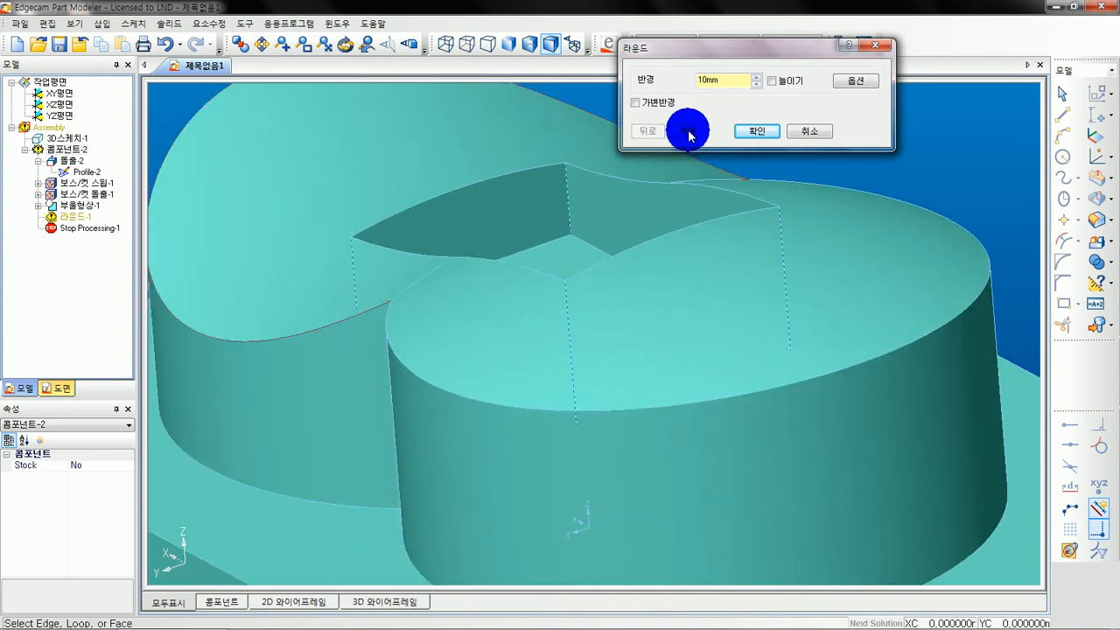
pyautogui.click(688, 130)
# - Round the vertical edges at the waist on both outer sides of the body with a 10 mm radius
pyautogui.moveTo(645, 225); pyautogui.dragTo(645, 305, button='middle')
pyautogui.moveTo(545, 305); pyautogui.dragTo(538, 391, button='middle')
pyautogui.moveTo(783, 317); pyautogui.dragTo(430, 387, button='middle')
pyautogui.click(652, 325)
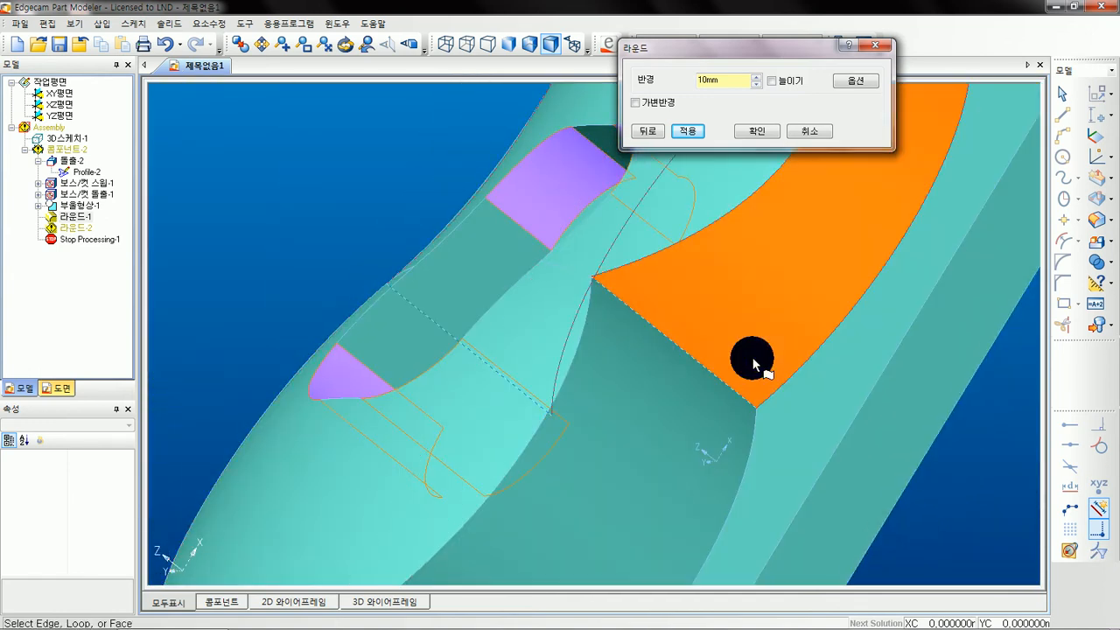
pyautogui.moveTo(322, 197); pyautogui.dragTo(656, 333, button='middle')
pyautogui.click(691, 137)
pyautogui.moveTo(691, 219); pyautogui.dragTo(679, 410, button='middle')
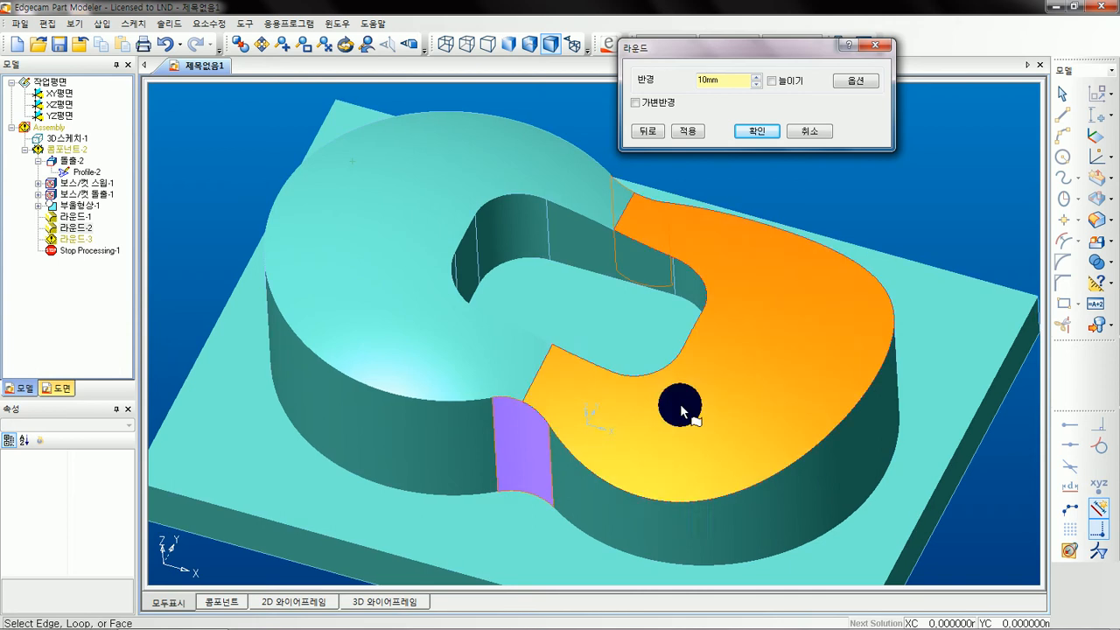
pyautogui.click(757, 131)
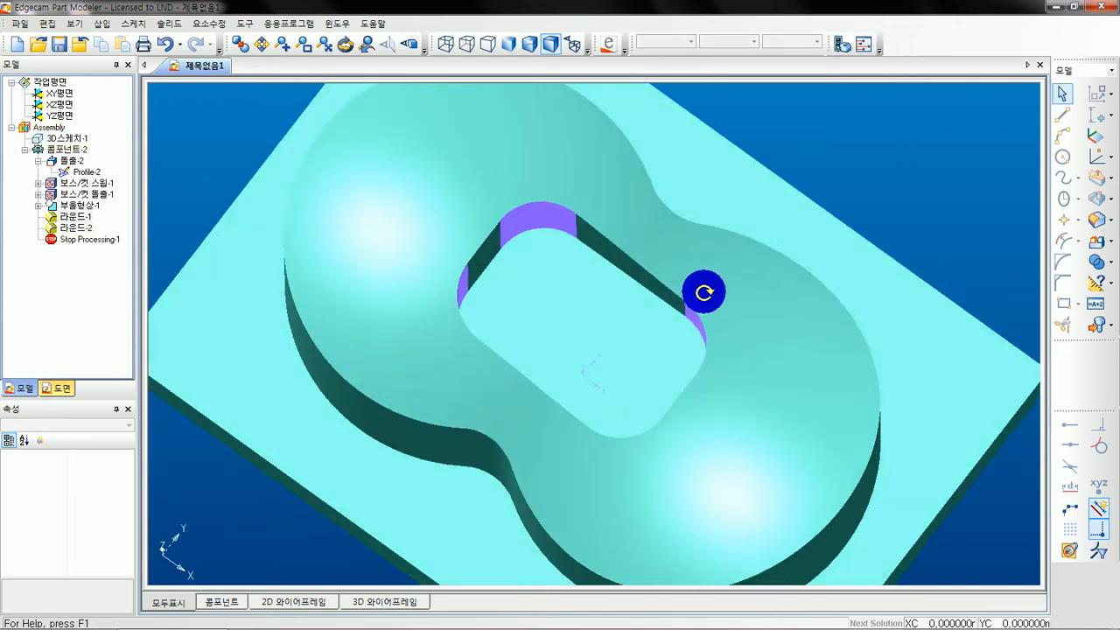
# - Round all edges of the pocket's floor face with a 5 mm radius
pyautogui.moveTo(704, 292); pyautogui.dragTo(649, 270, button='middle')
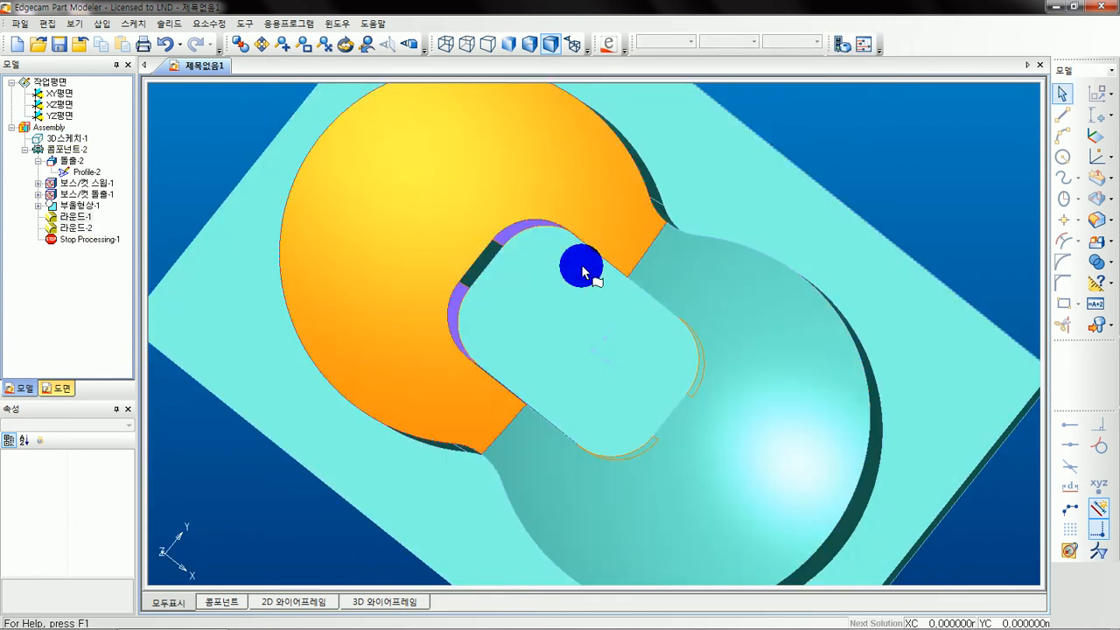
pyautogui.moveTo(603, 367); pyautogui.dragTo(716, 269, button='middle')
pyautogui.click(716, 270)
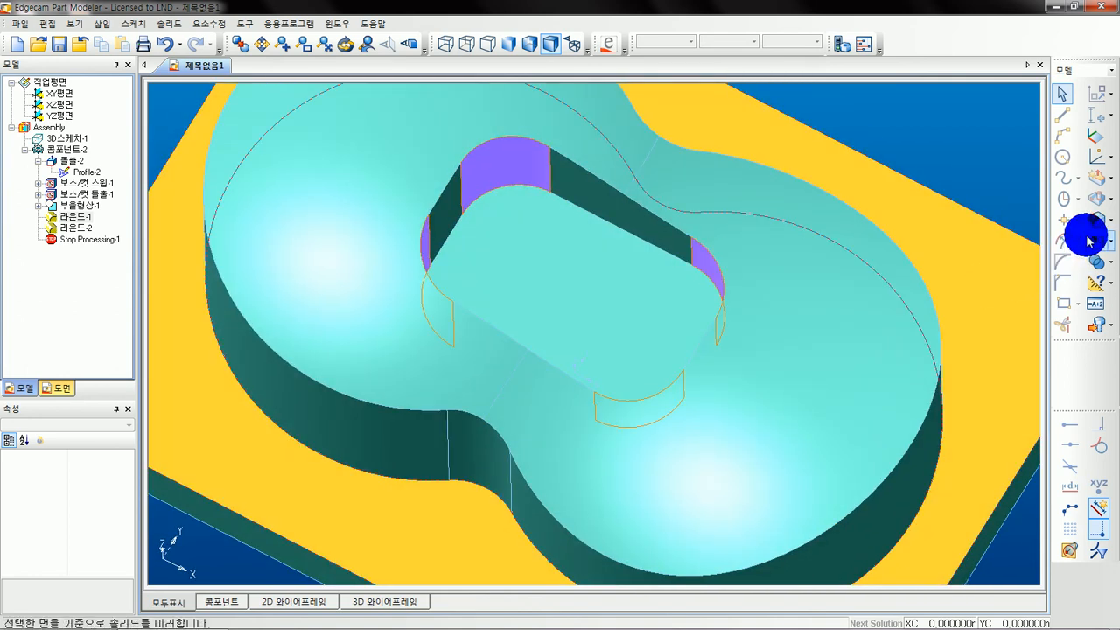
pyautogui.click(1093, 226)
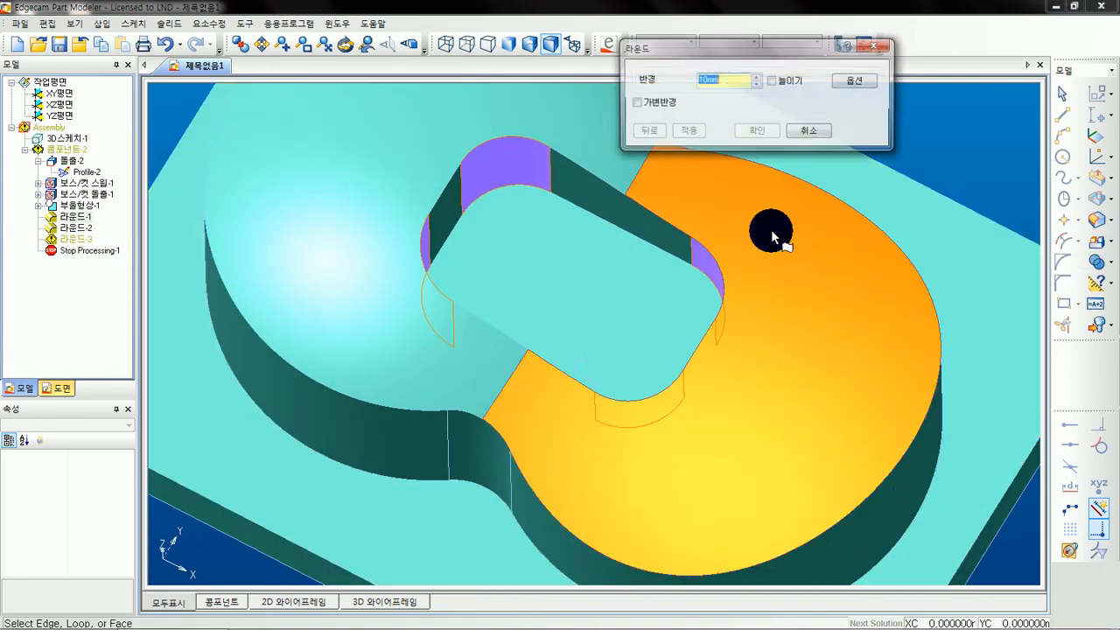
pyautogui.moveTo(721, 50); pyautogui.dragTo(813, 55)
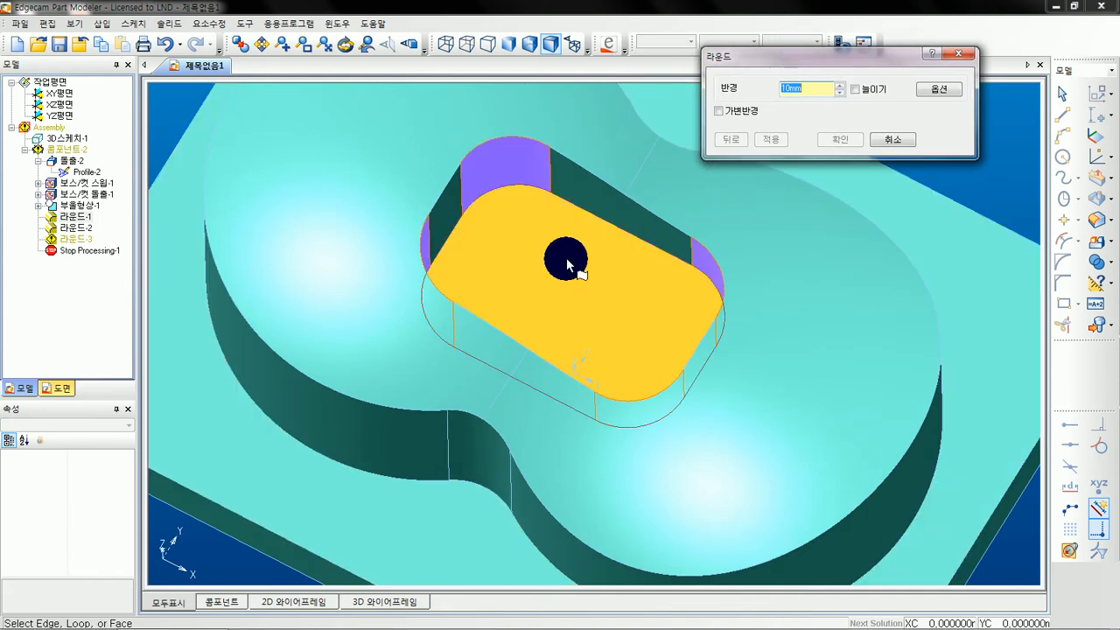
pyautogui.click(569, 263)
pyautogui.moveTo(571, 262); pyautogui.dragTo(526, 175, button='middle')
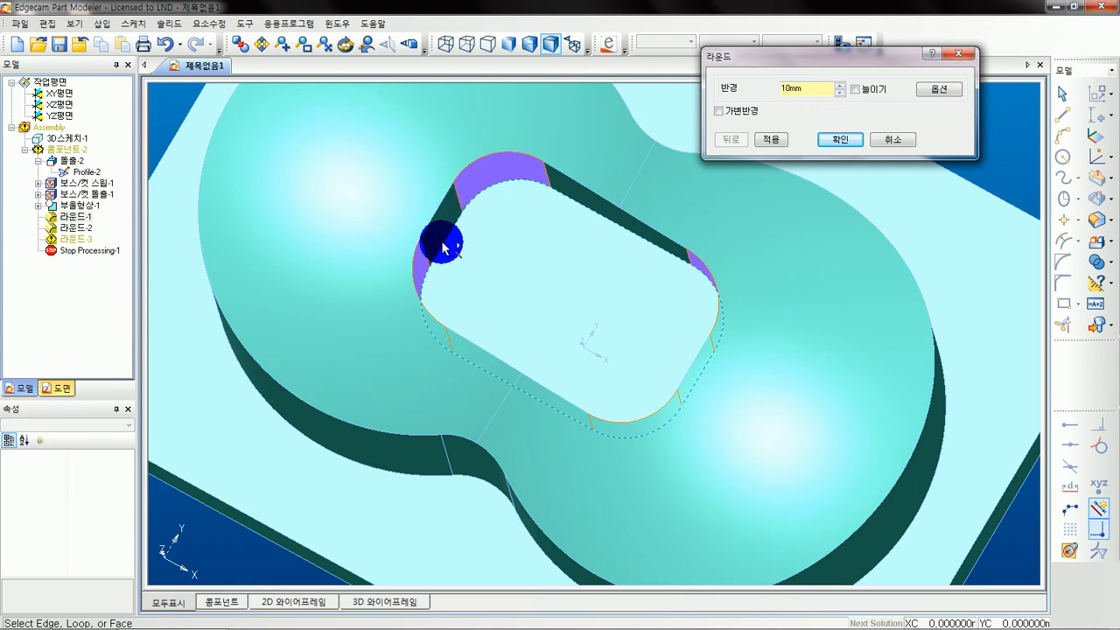
pyautogui.moveTo(814, 91); pyautogui.dragTo(683, 86)
pyautogui.write('5')
pyautogui.click(774, 139)
pyautogui.moveTo(695, 288); pyautogui.dragTo(565, 237, button='middle')
pyautogui.click(828, 140)
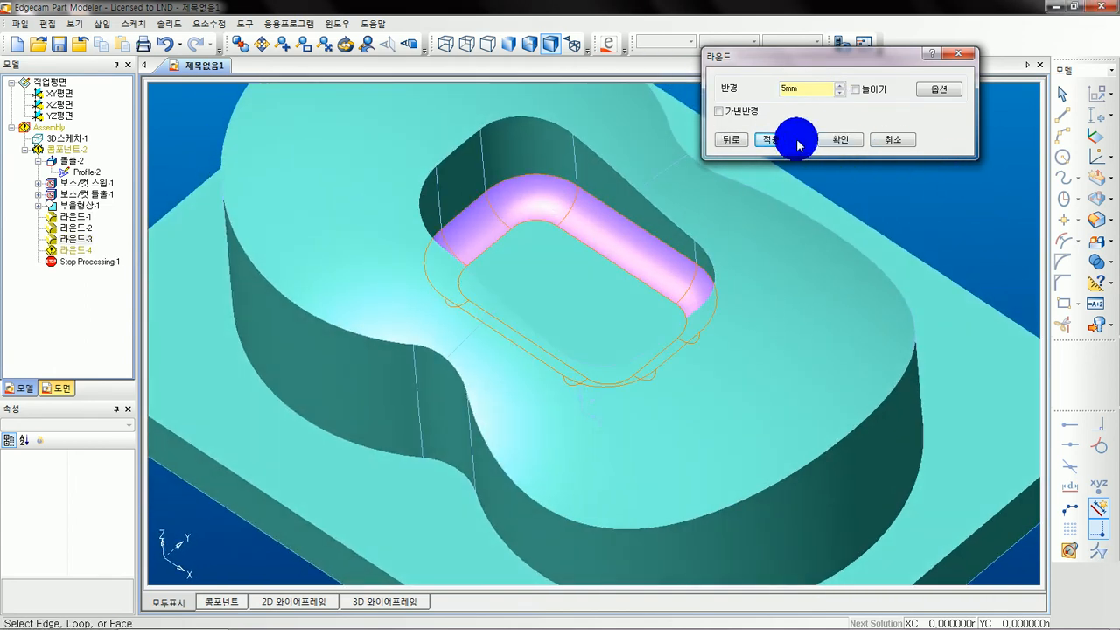
pyautogui.click(854, 147)
# - Round the whole outer top edge of the body with a 7 mm radius and 늘이기 enabled, picking edges in wireframe and restoring shaded display
pyautogui.scroll(-2, 569, 221)
pyautogui.moveTo(595, 247); pyautogui.dragTo(622, 270, button='middle')
pyautogui.click(1097, 221)
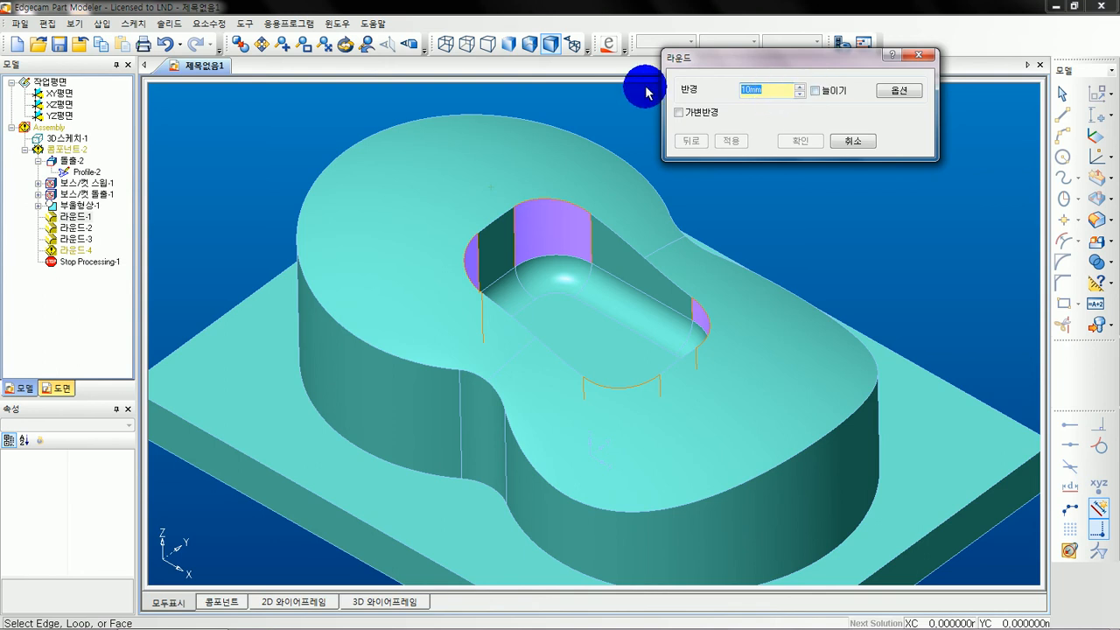
pyautogui.click(360, 144)
pyautogui.moveTo(500, 433); pyautogui.dragTo(520, 325, button='middle')
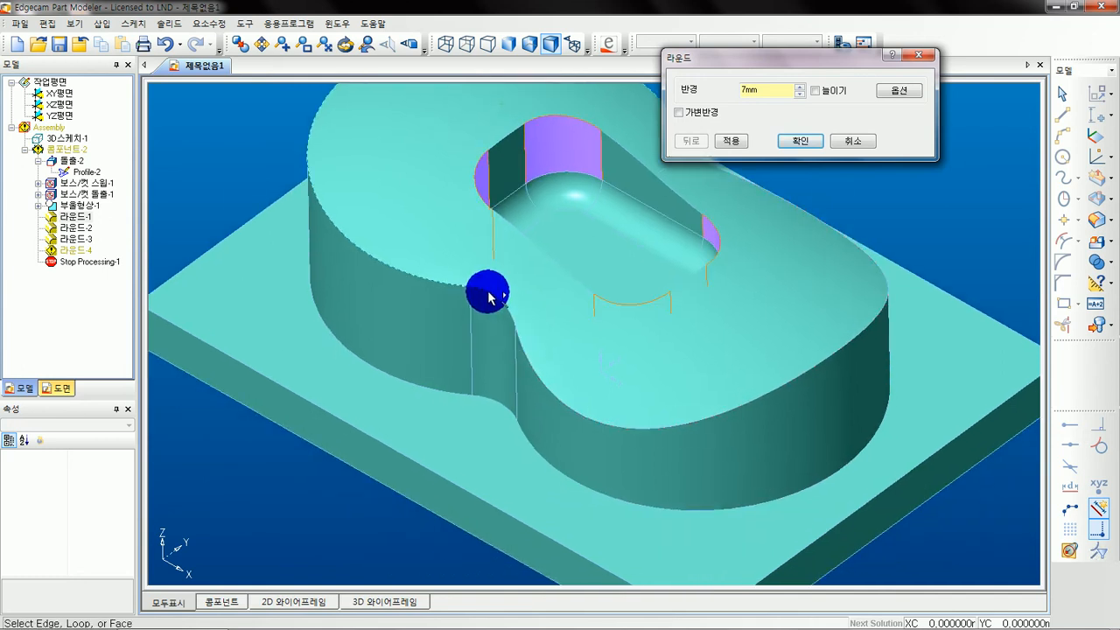
pyautogui.moveTo(653, 220); pyautogui.dragTo(637, 304, button='middle')
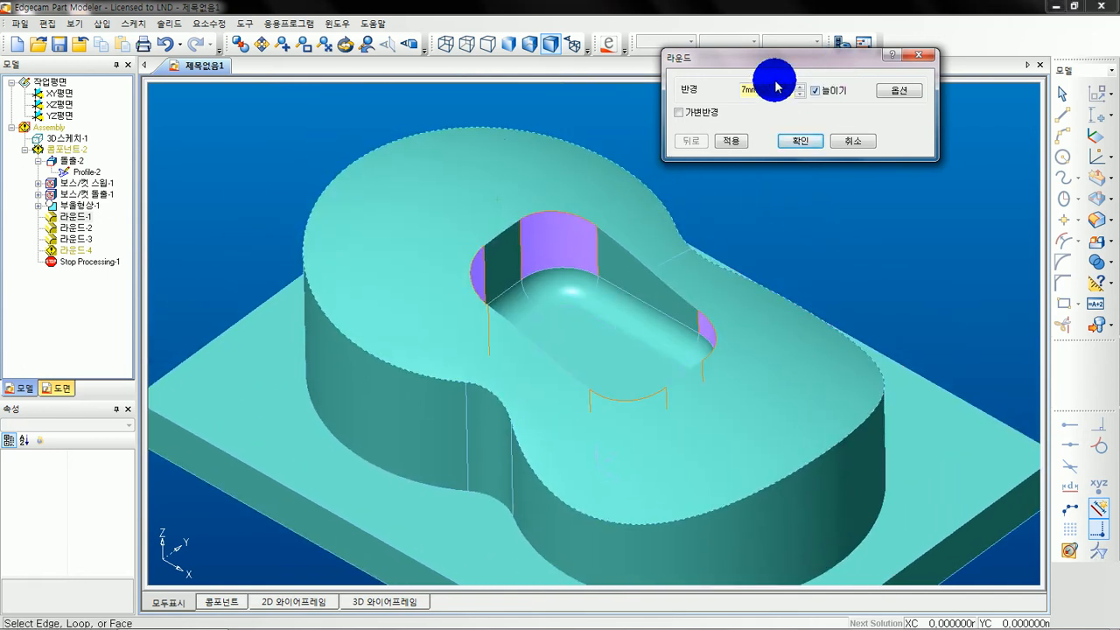
pyautogui.click(445, 43)
pyautogui.click(515, 409)
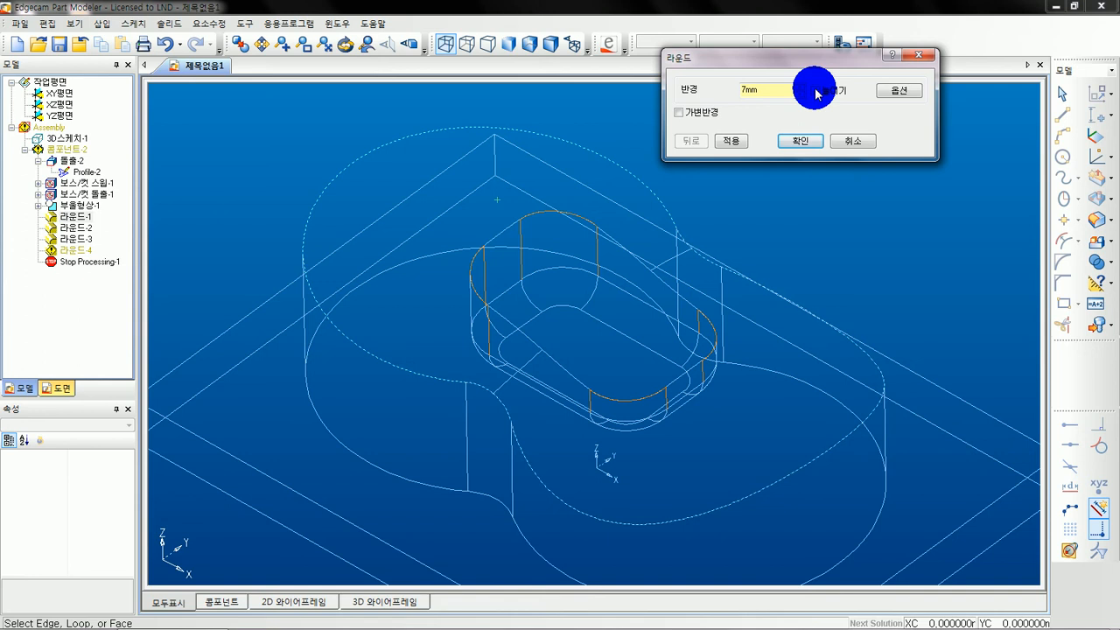
pyautogui.click(737, 141)
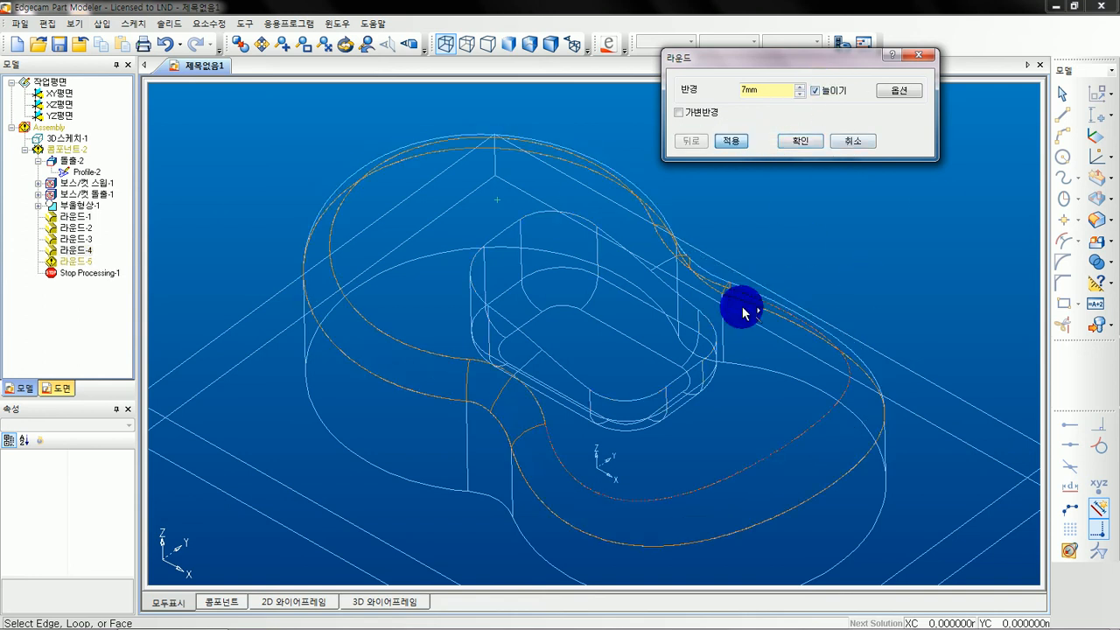
pyautogui.moveTo(692, 326); pyautogui.dragTo(681, 279, button='middle')
pyautogui.click(834, 145)
pyautogui.click(551, 46)
pyautogui.moveTo(600, 242)
pyautogui.mouseDown(button='middle')
pyautogui.moveTo(655, 327)
pyautogui.moveTo(667, 274)
pyautogui.mouseUp(button='middle')
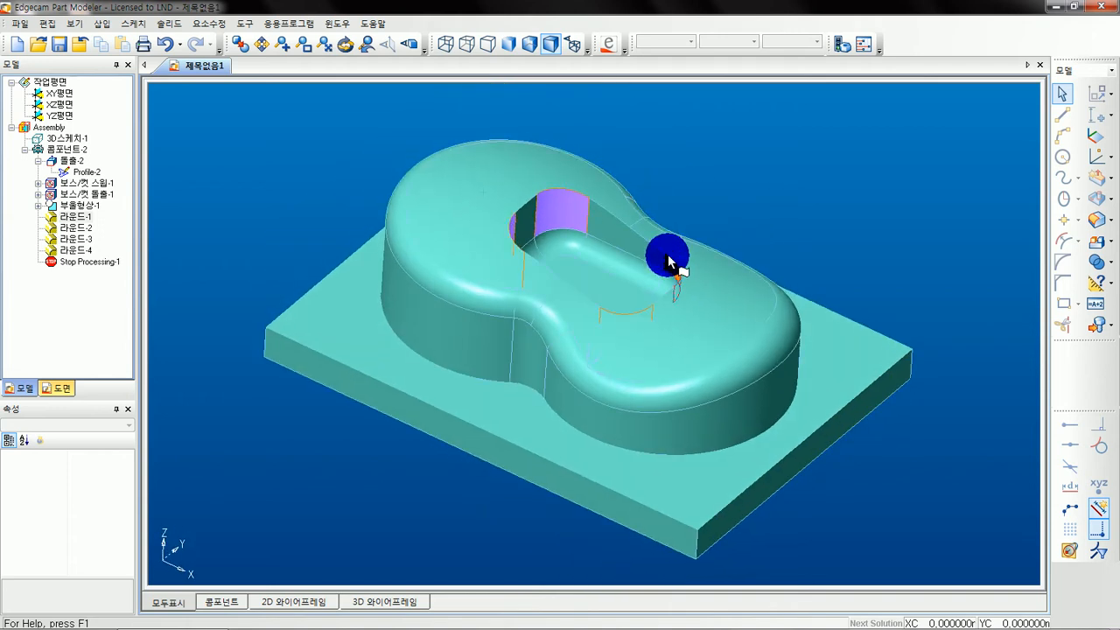
# - Round the bottom edge where the body meets the base plate with a 1 mm radius and 늘이기 enabled
pyautogui.click(1096, 219)
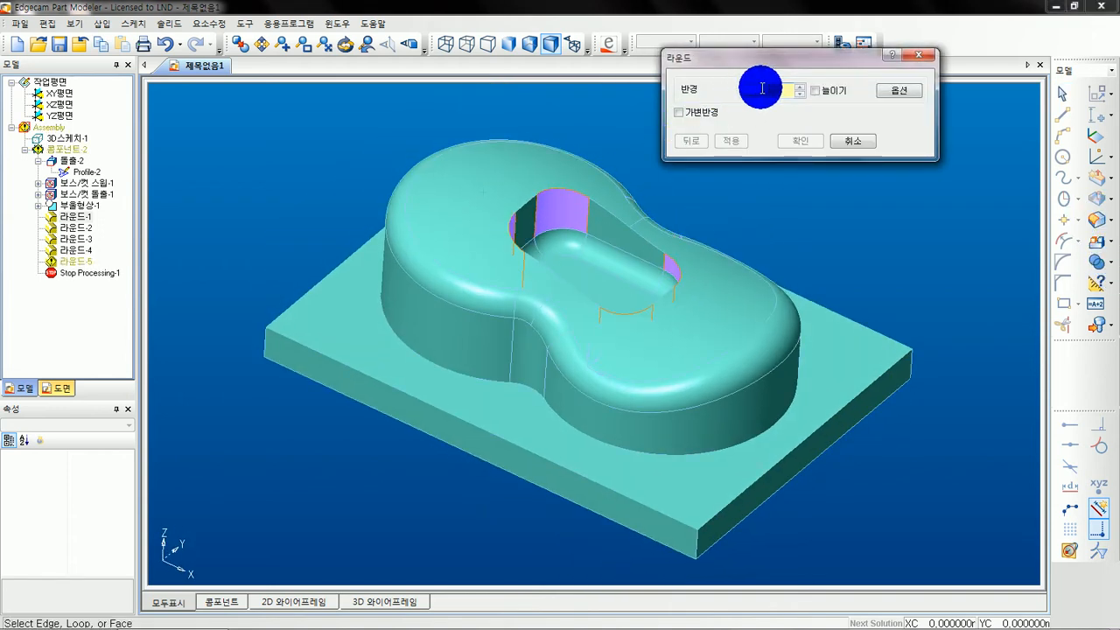
pyautogui.write('1mm')
pyautogui.click(483, 380)
pyautogui.click(732, 141)
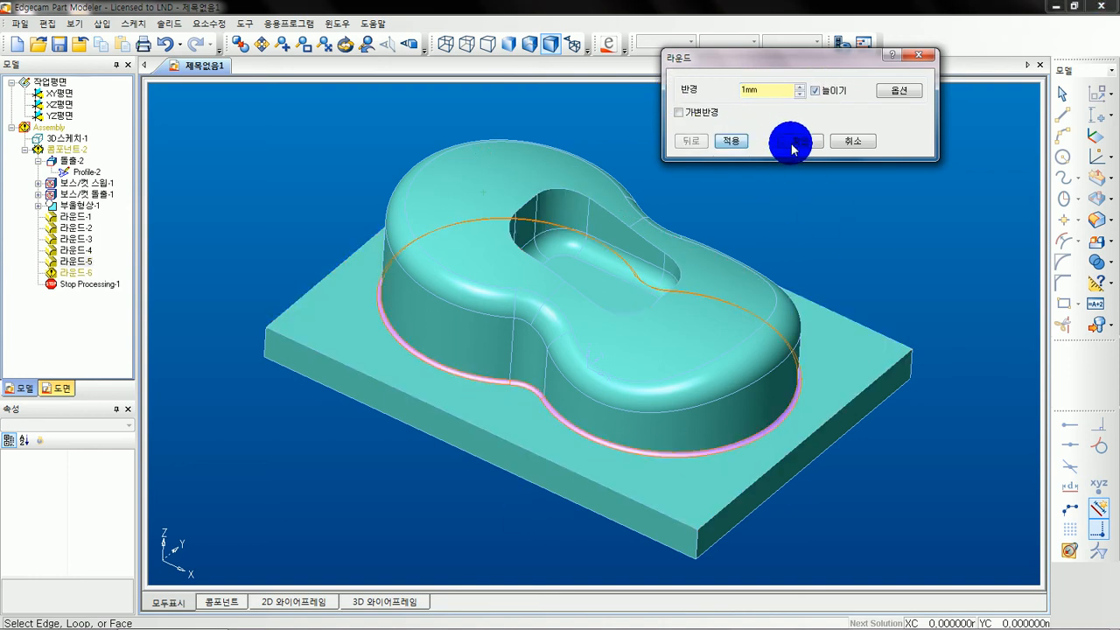
pyautogui.click(800, 140)
# - Round the pocket's upper rim with a 1 mm radius and 늘이기 enabled
pyautogui.moveTo(730, 330); pyautogui.dragTo(677, 360, button='middle')
pyautogui.click(1089, 231)
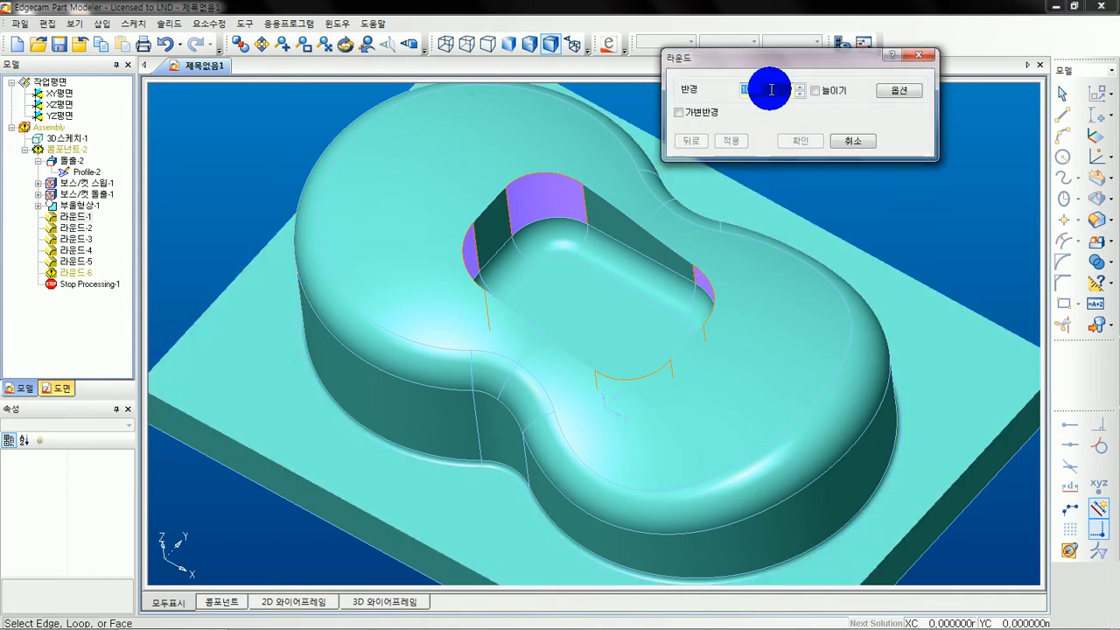
pyautogui.write('1')
pyautogui.click(545, 173)
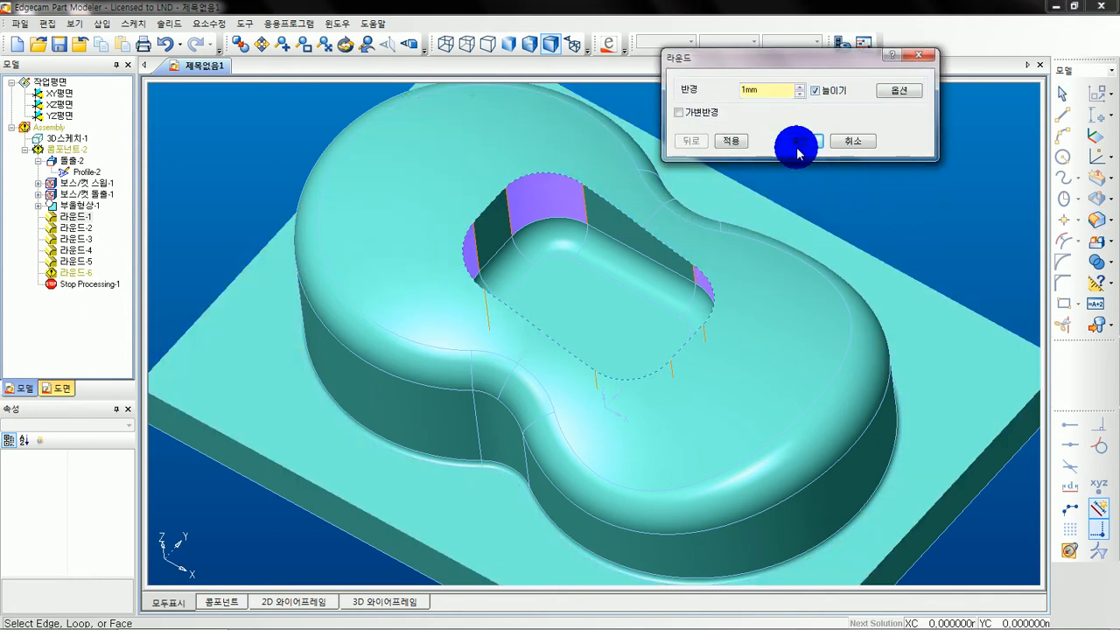
pyautogui.click(734, 141)
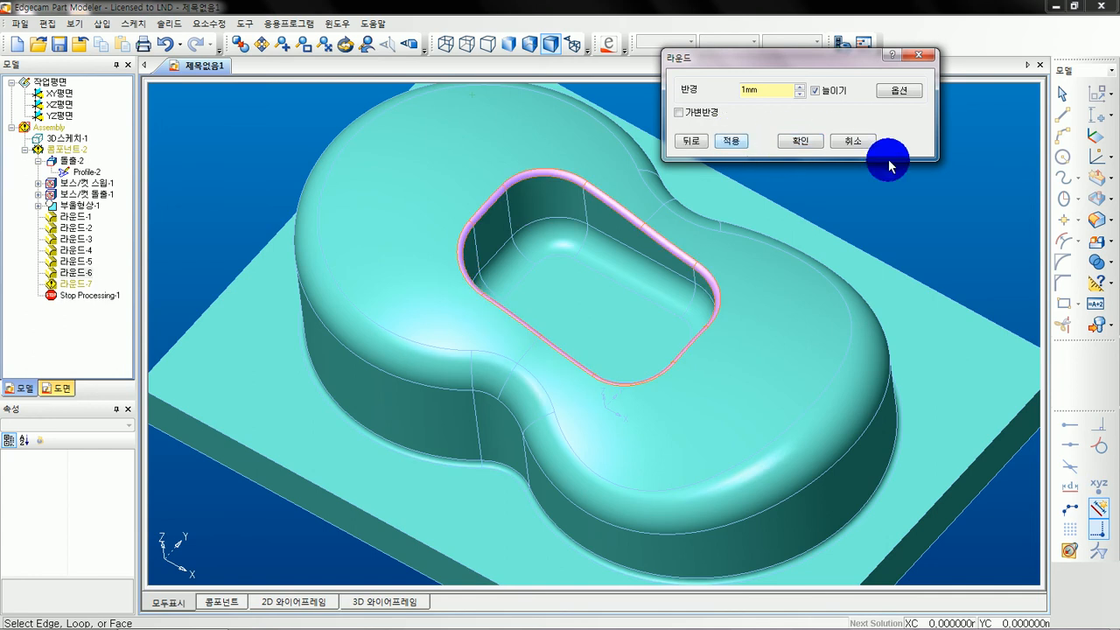
pyautogui.click(800, 141)
# - Review the Drive Profile-1 sketch of feature 보스/컷 스윕-1 and the Profile-3 sketch of feature 보스/컷 돌출-1
pyautogui.moveTo(744, 227); pyautogui.dragTo(610, 363, button='middle')
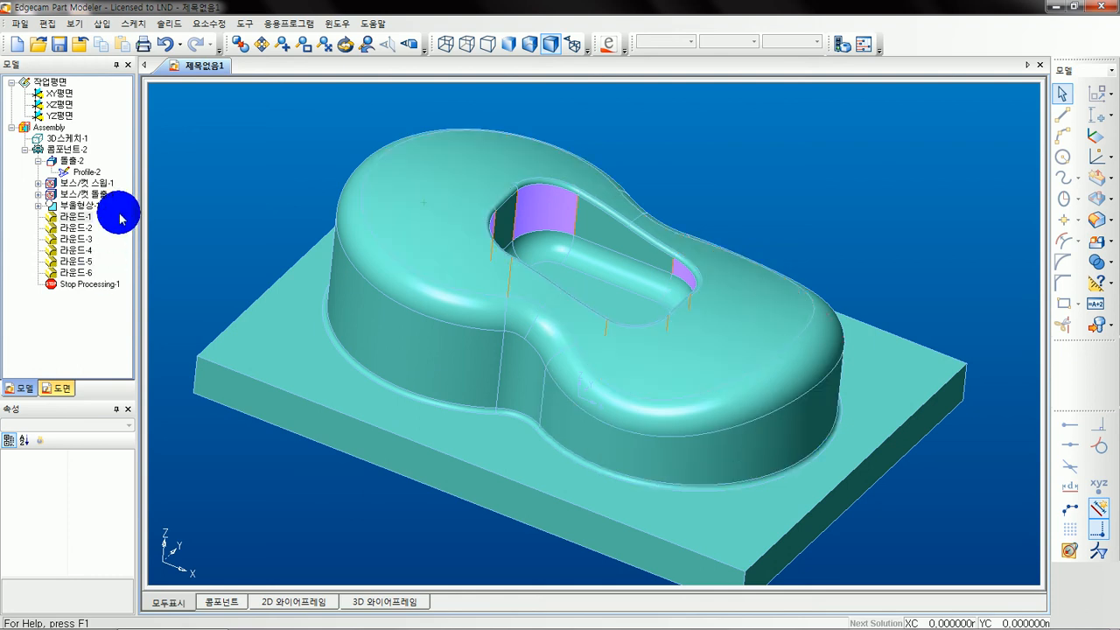
pyautogui.moveTo(585, 239); pyautogui.dragTo(591, 212, button='middle')
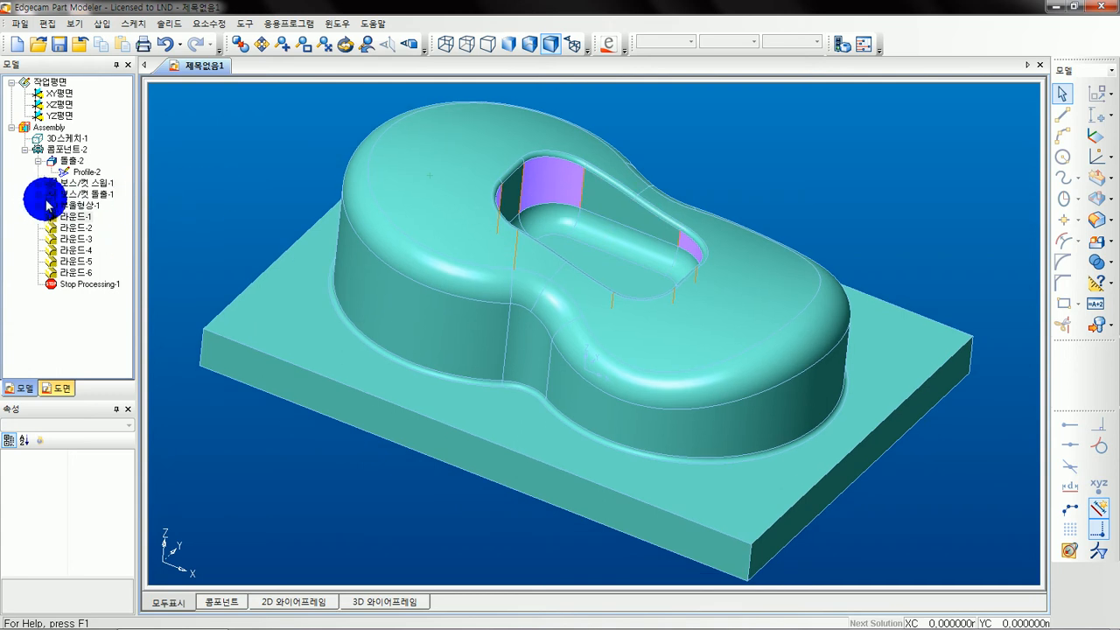
pyautogui.click(37, 195)
pyautogui.click(38, 184)
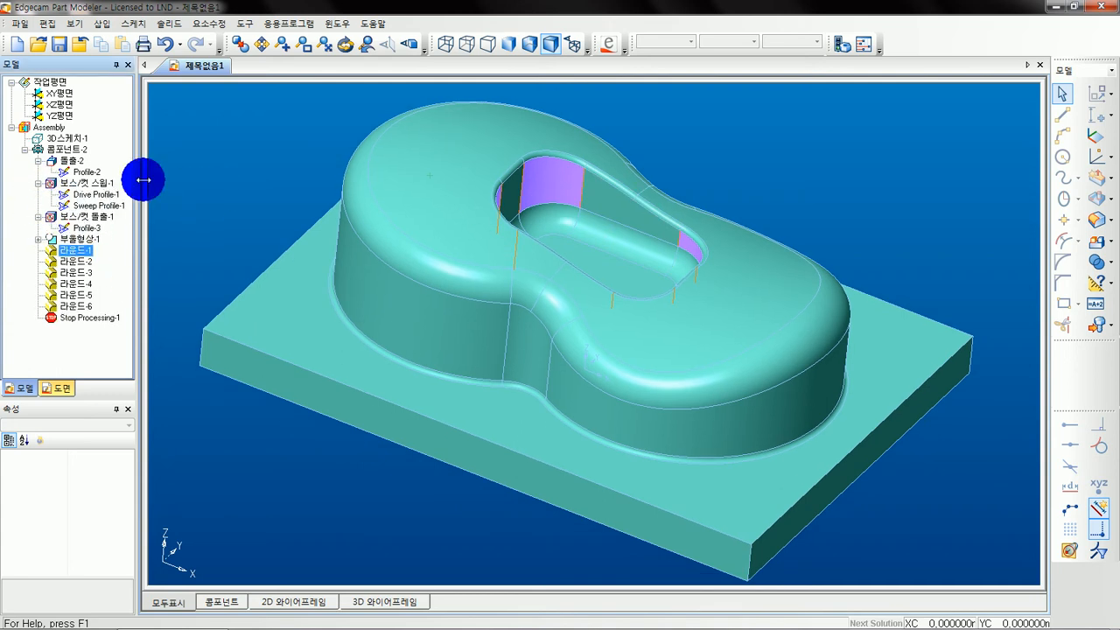
pyautogui.click(94, 194)
pyautogui.moveTo(533, 187); pyautogui.dragTo(564, 253, button='middle')
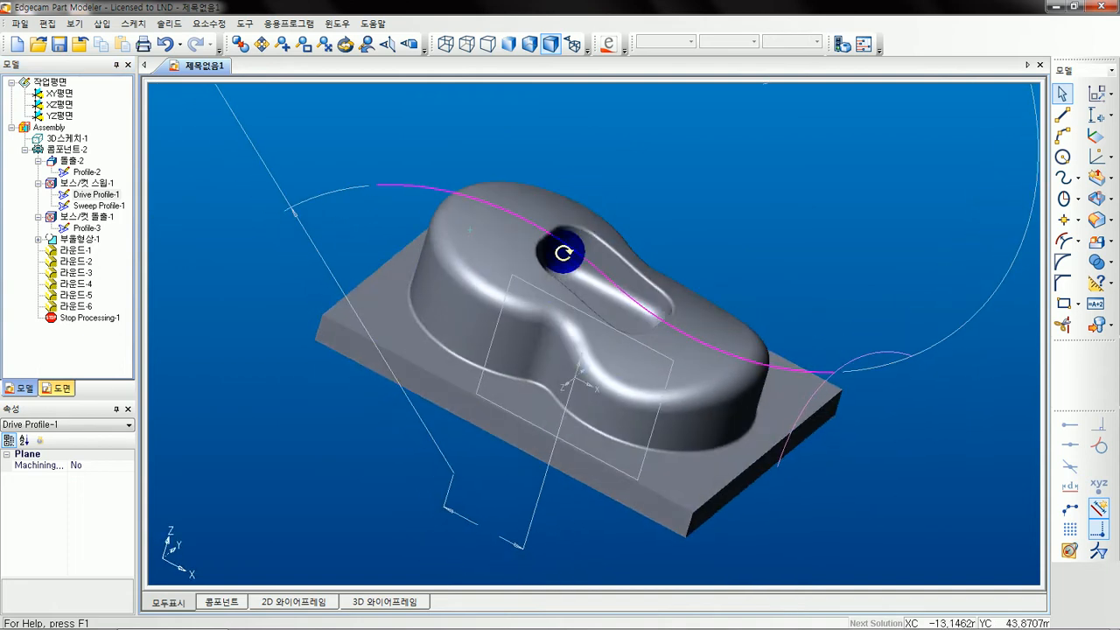
pyautogui.click(86, 229)
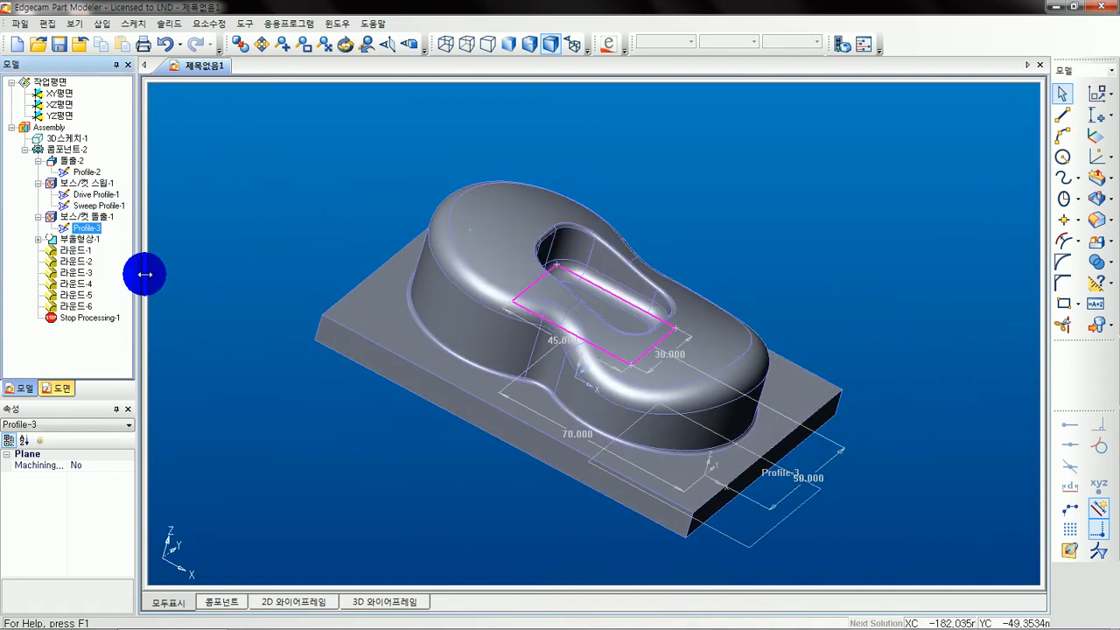
# - Expand component 콤포넌트-1 under feature 부울형상-1 and review its Profile-2, Drive Profile-1 and Sweep Profile-1 sketches
pyautogui.click(38, 239)
pyautogui.click(50, 250)
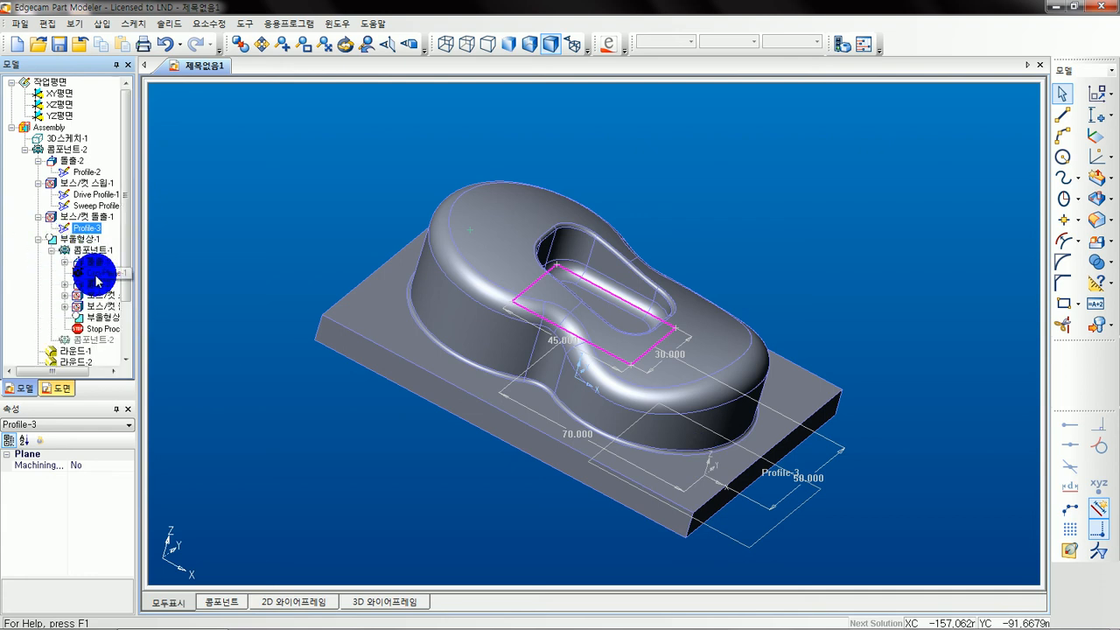
pyautogui.click(65, 283)
pyautogui.click(106, 295)
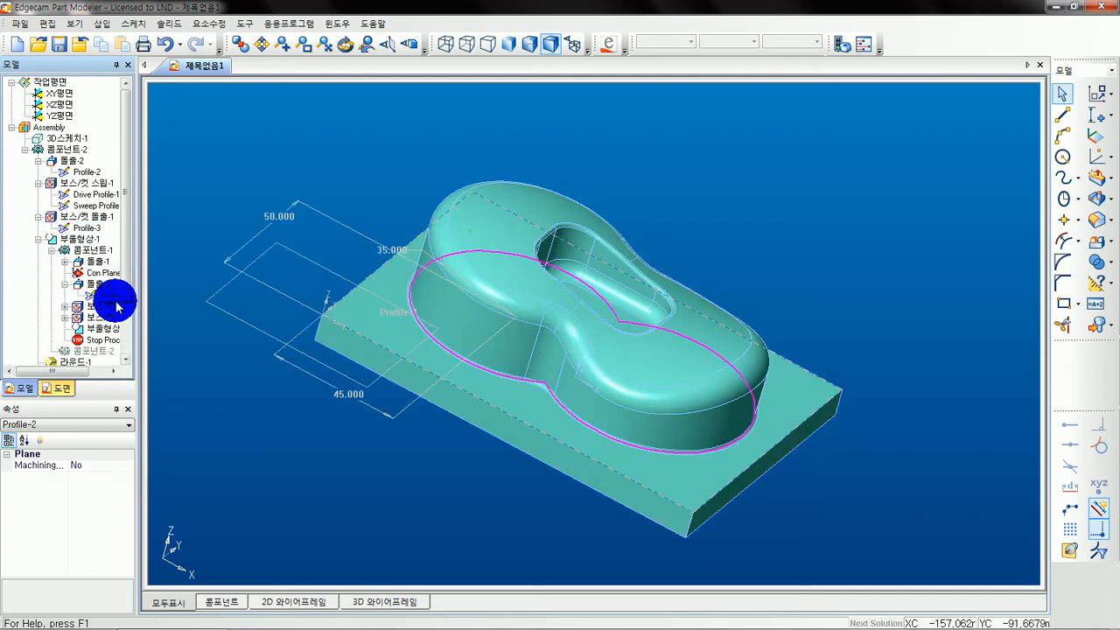
pyautogui.click(65, 307)
pyautogui.click(104, 318)
pyautogui.click(111, 329)
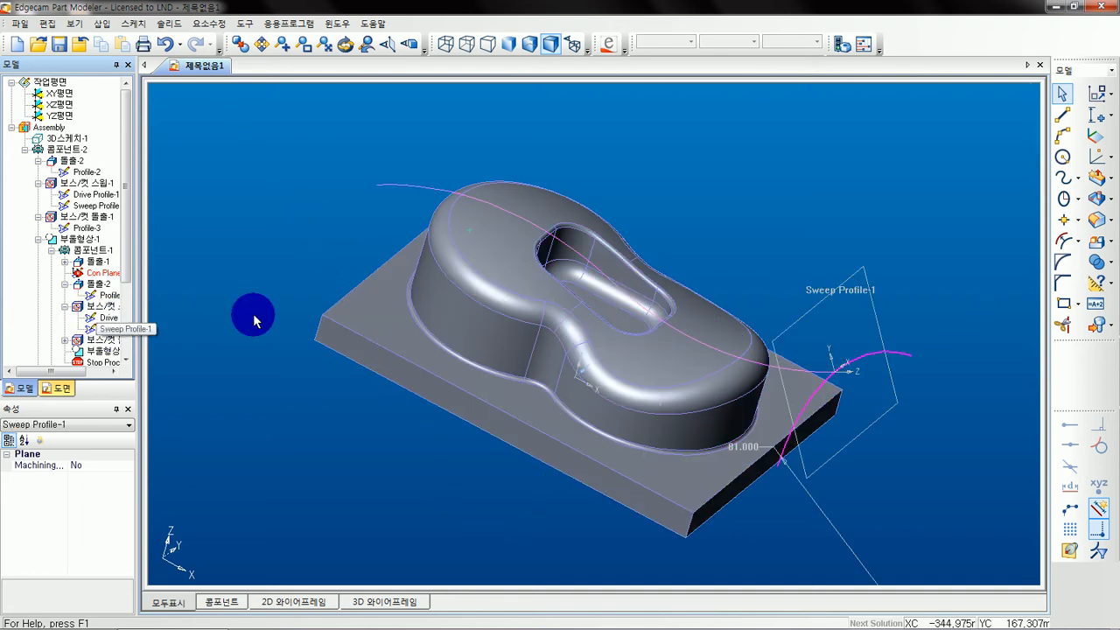
# - Collapse features 부울형상-1, 보스/컷 돌출-1, 보스/컷 스윕-1 and 돌출-2 in the model tree
pyautogui.moveTo(443, 288); pyautogui.dragTo(424, 273, button='middle')
pyautogui.click(38, 239)
pyautogui.click(38, 217)
pyautogui.click(39, 184)
pyautogui.click(38, 161)
pyautogui.moveTo(427, 302); pyautogui.dragTo(432, 319, button='middle')
pyautogui.scroll(1, 432, 319)
pyautogui.moveTo(511, 334); pyautogui.dragTo(559, 310, button='middle')
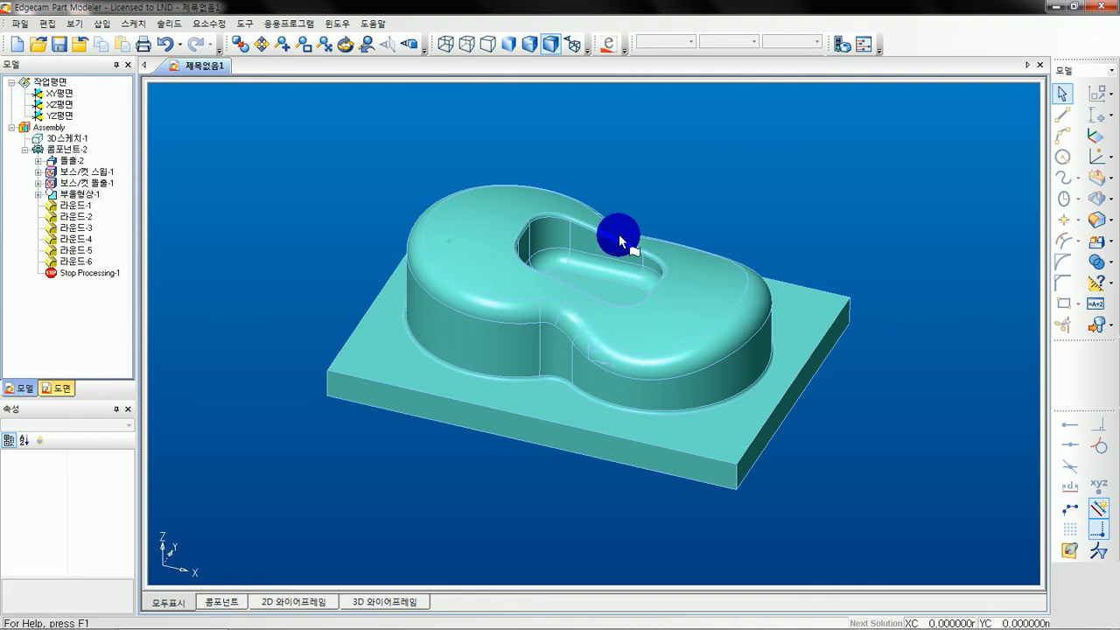
# - Send the model to Edgecam, saving it as 제목없음1.pmod on drive File (E:)
pyautogui.moveTo(543, 628)
pyautogui.click(606, 45)
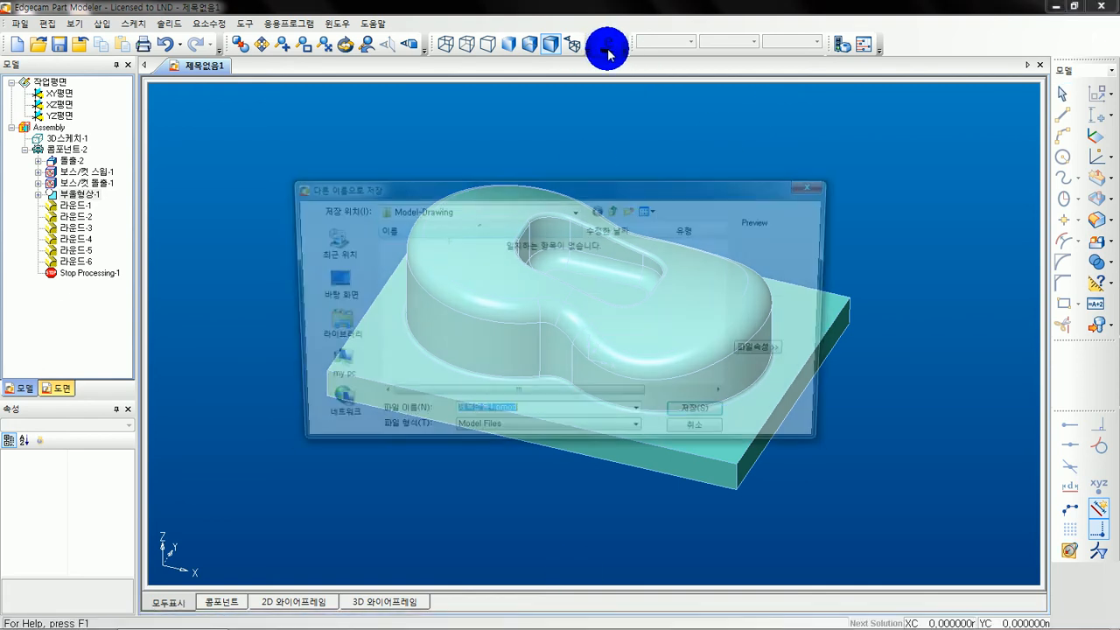
pyautogui.moveTo(593, 185); pyautogui.dragTo(658, 175)
pyautogui.click(525, 200)
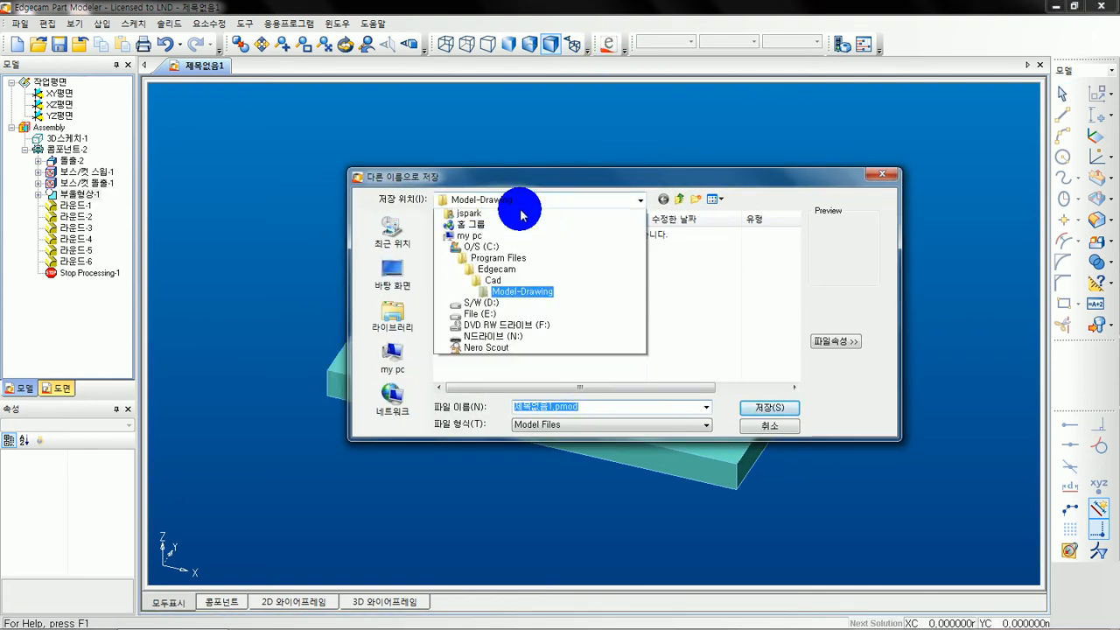
pyautogui.click(487, 360)
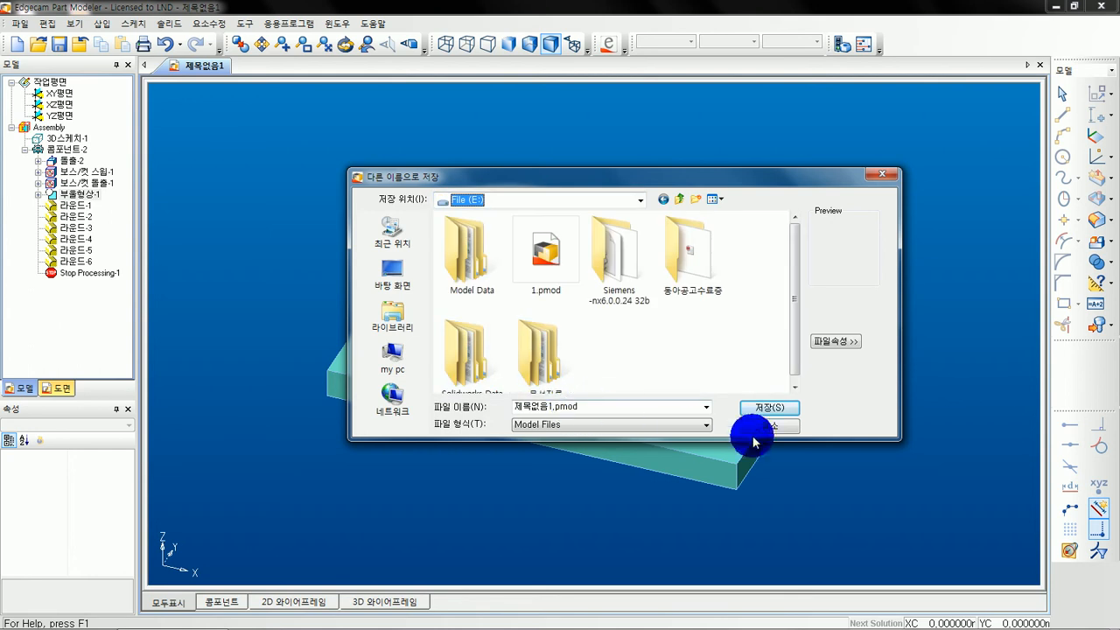
pyautogui.click(766, 409)
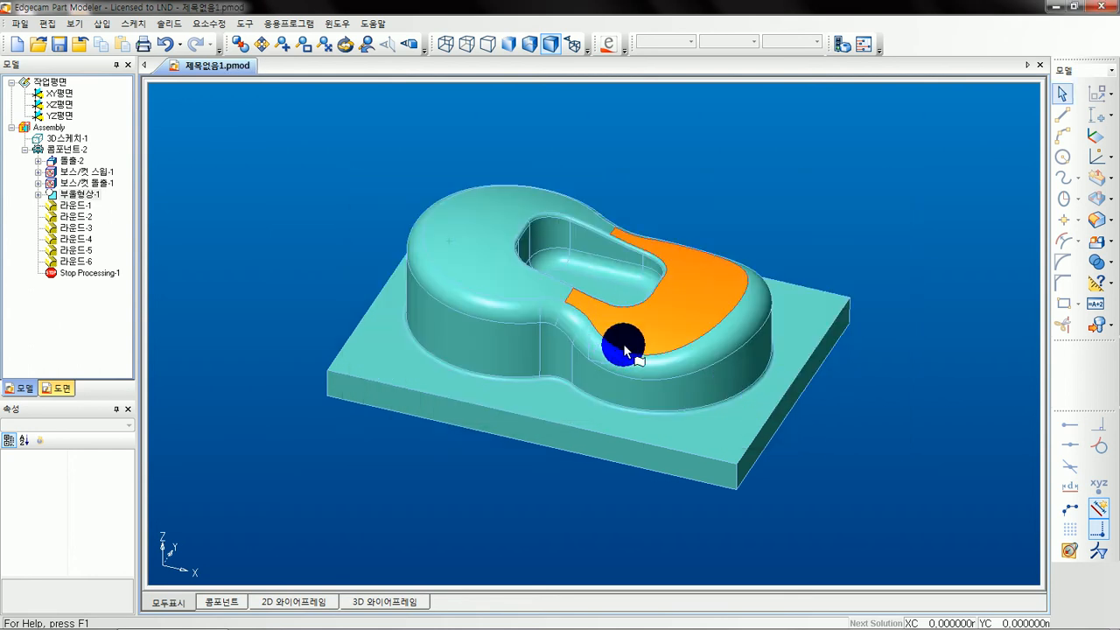
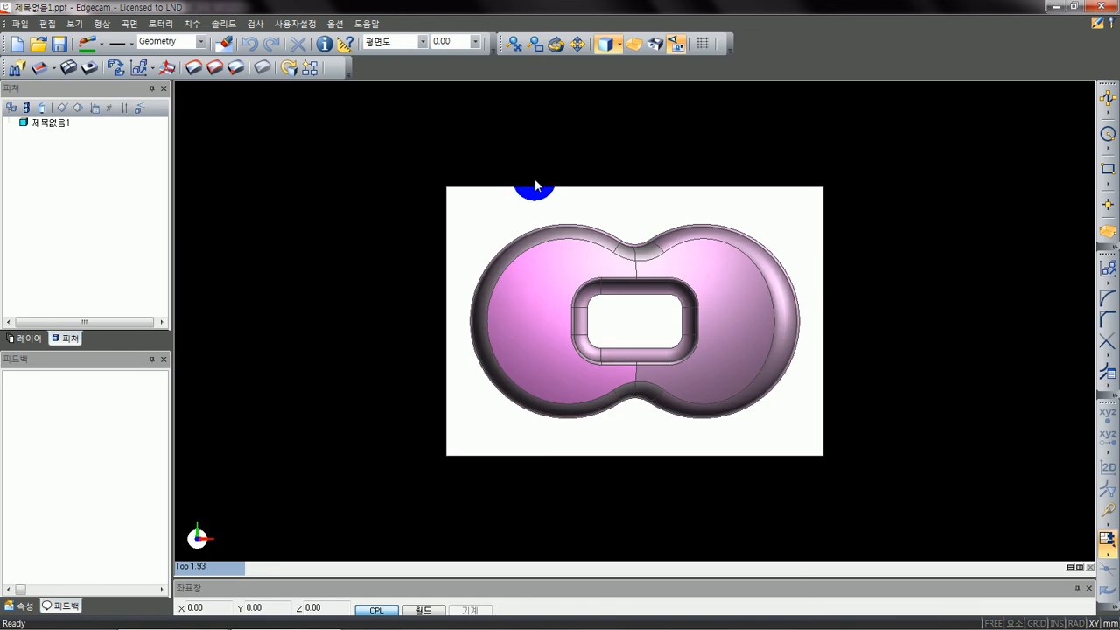
# - Show the transferred part in the isometric view and inspect its shape
pyautogui.moveTo(537, 185); pyautogui.dragTo(610, 266, button='middle')
pyautogui.scroll(2, 570, 307)
pyautogui.scroll(2, 610, 278)
pyautogui.scroll(-2, 655, 229)
pyautogui.middleClick(610, 266)
pyautogui.click(229, 570)
pyautogui.click(219, 499)
pyautogui.moveTo(555, 393); pyautogui.dragTo(542, 358, button='middle')
pyautogui.scroll(1, 547, 351)
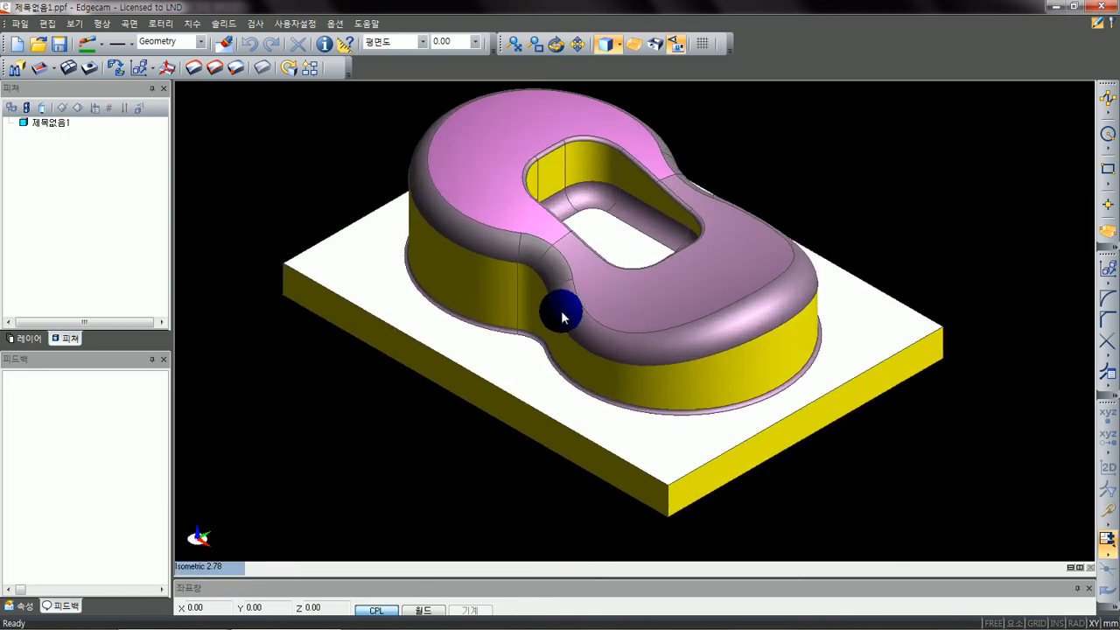
pyautogui.moveTo(584, 302); pyautogui.dragTo(588, 349, button='middle')
pyautogui.click(940, 623)
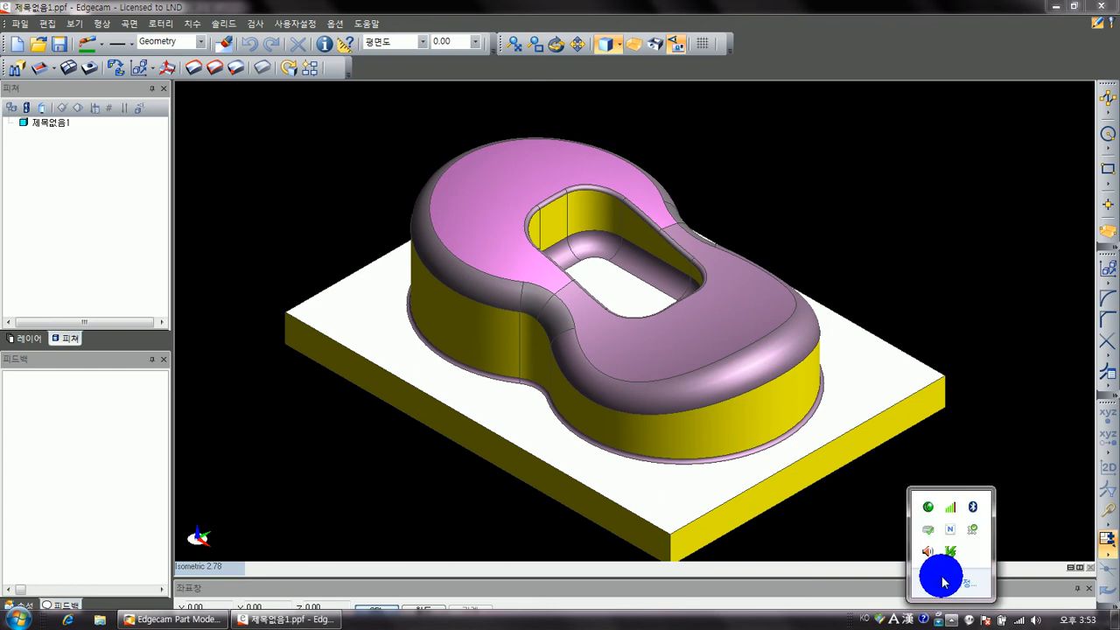
pyautogui.click(930, 509)
pyautogui.click(1007, 403)
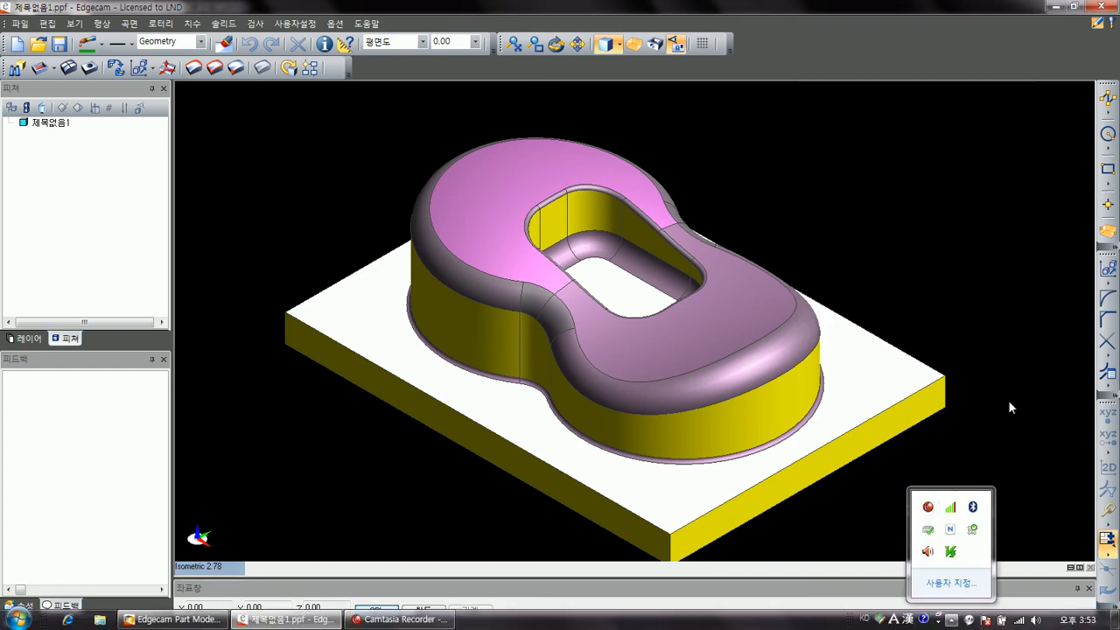
pyautogui.click(969, 539)
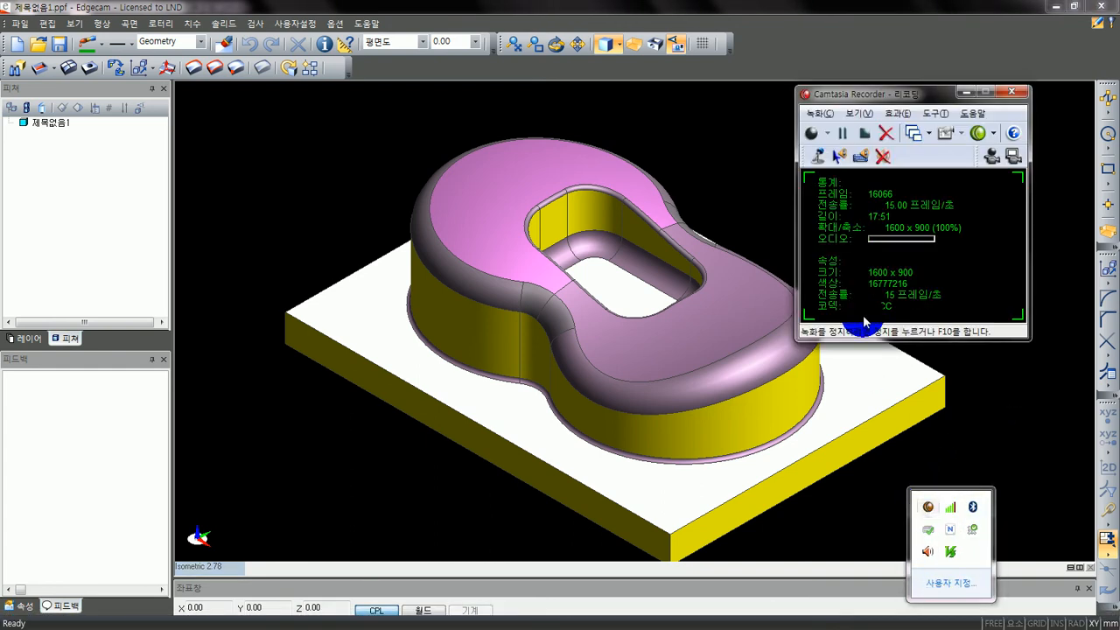
pyautogui.click(1011, 425)
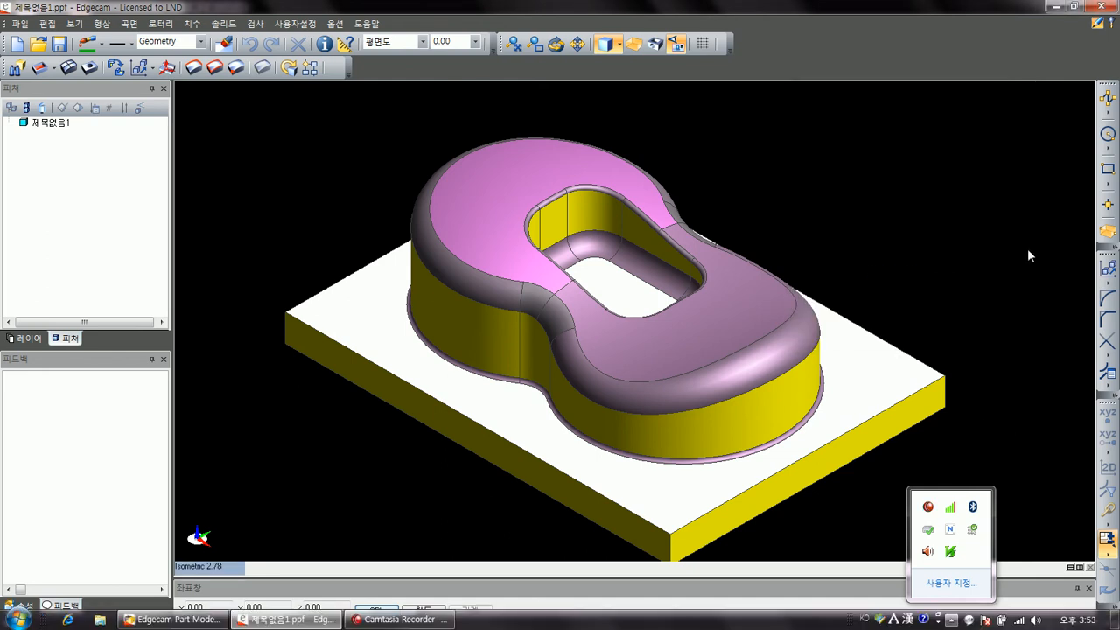
pyautogui.click(916, 257)
pyautogui.scroll(1, 745, 272)
pyautogui.moveTo(747, 297); pyautogui.dragTo(715, 298, button='middle')
pyautogui.scroll(-2, 665, 311)
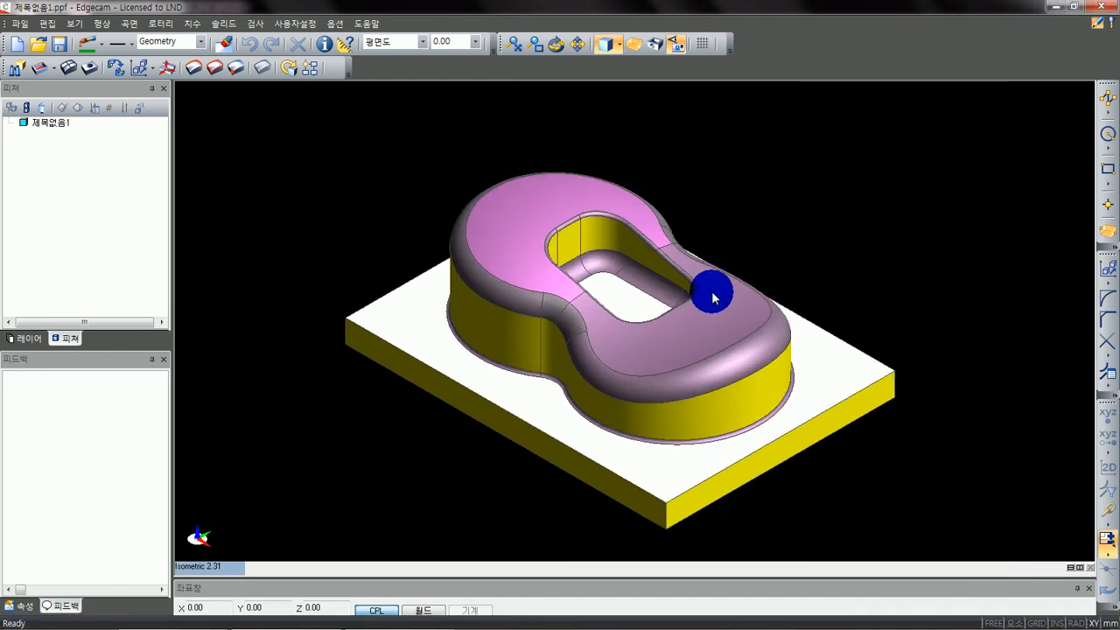
# - Create an automatic box stock around the part on the Stock layer, with the Z minimum offset set to 0
pyautogui.moveTo(611, 278); pyautogui.dragTo(1118, 336, button='right')
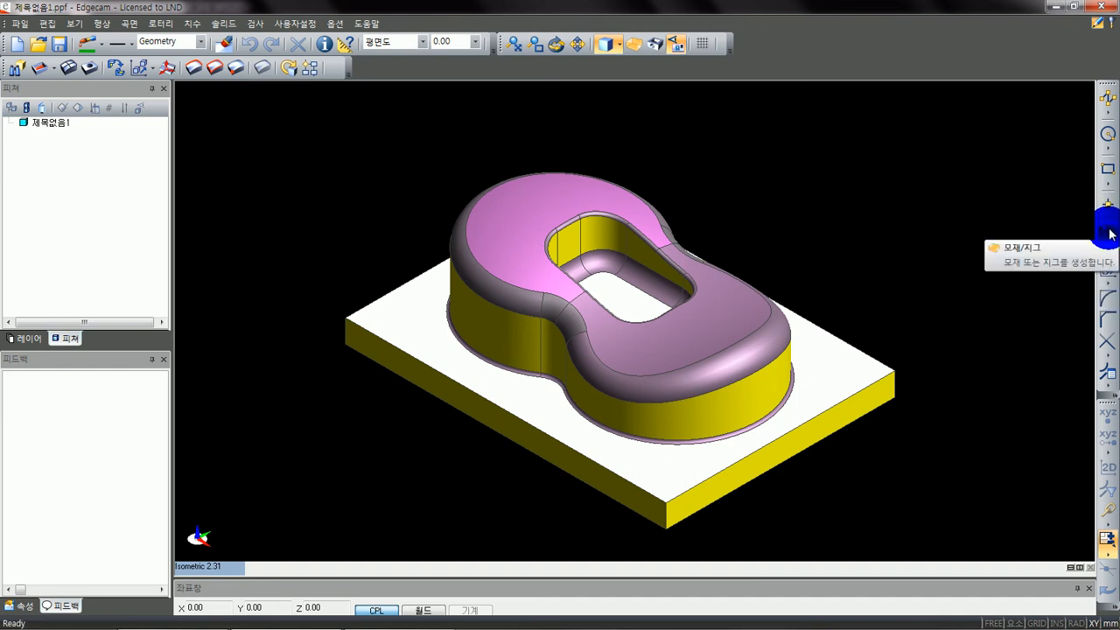
pyautogui.click(1110, 233)
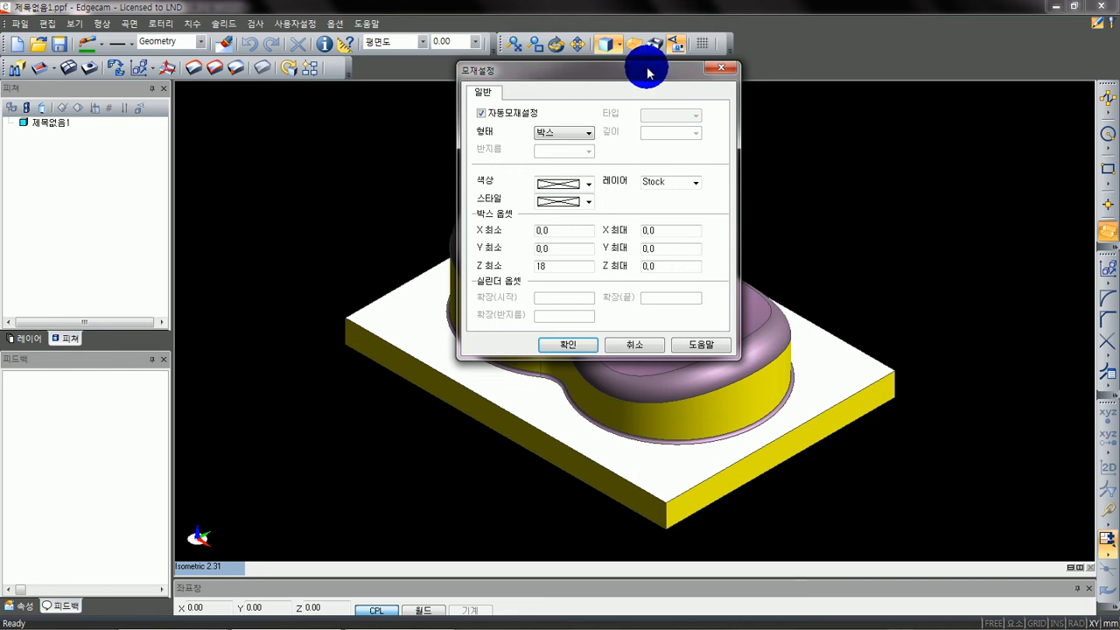
pyautogui.moveTo(655, 68); pyautogui.dragTo(332, 140)
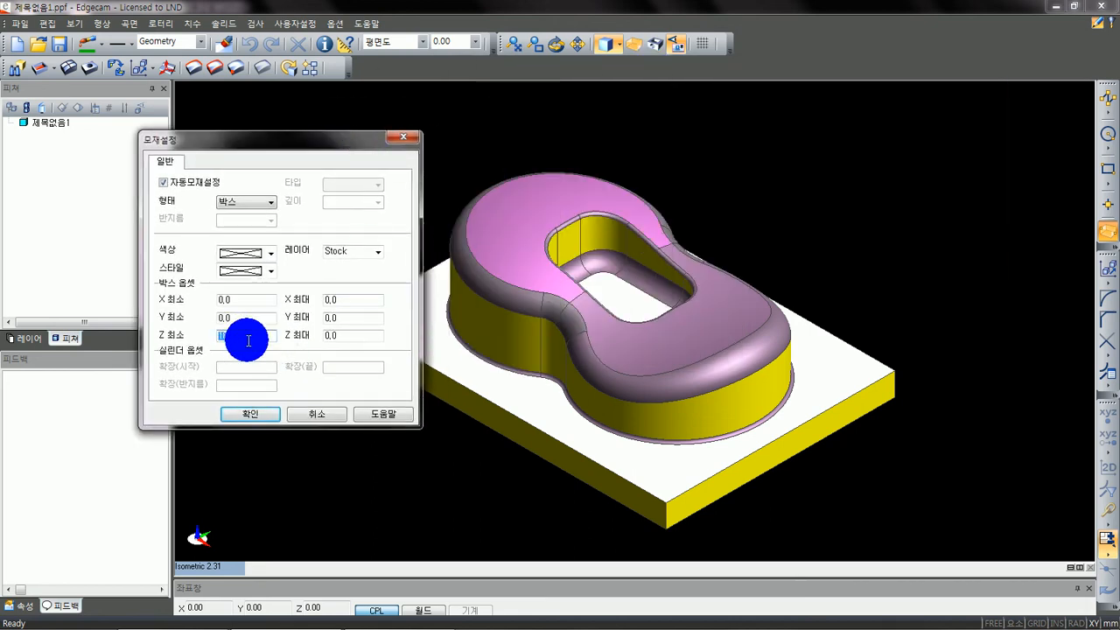
pyautogui.write('0')
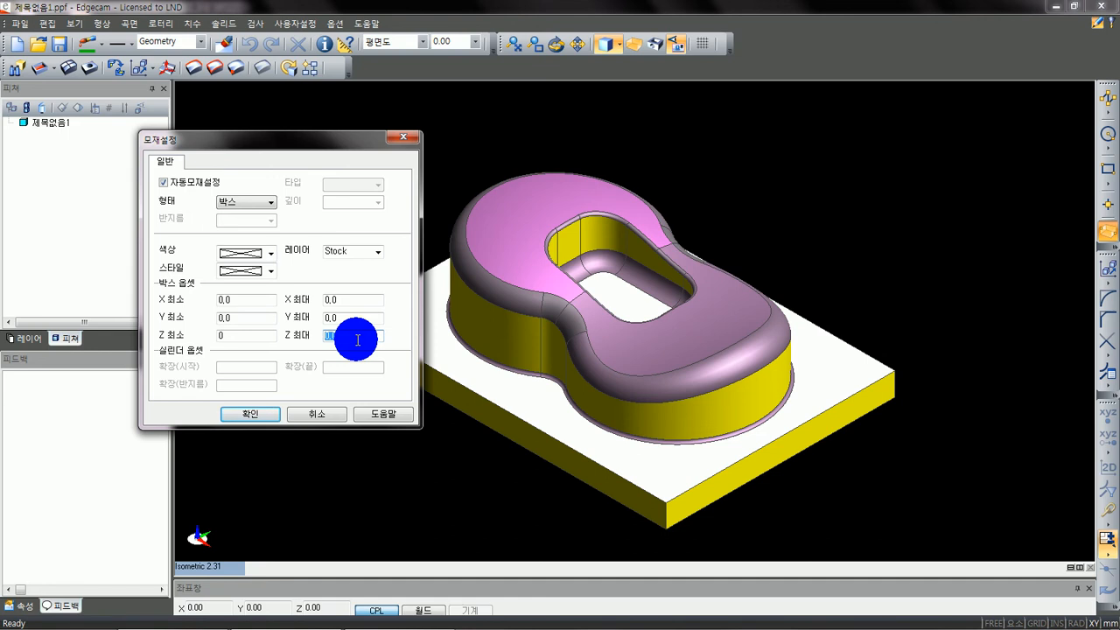
pyautogui.click(256, 418)
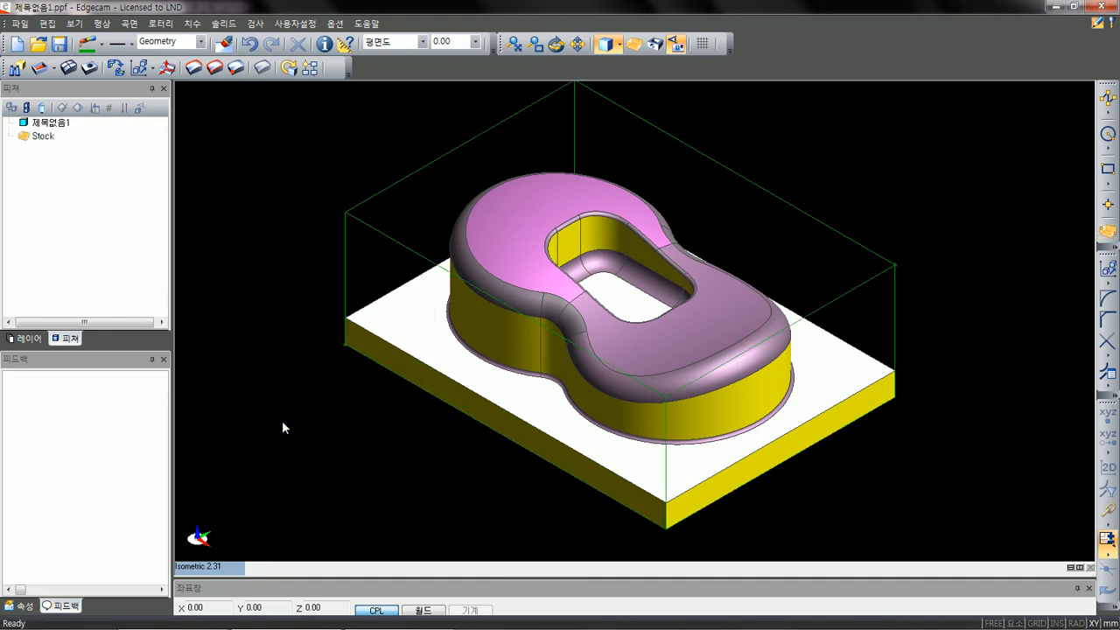
# - Check the stock box around the part in the front view and return to the isometric view
pyautogui.moveTo(540, 332); pyautogui.dragTo(710, 275)
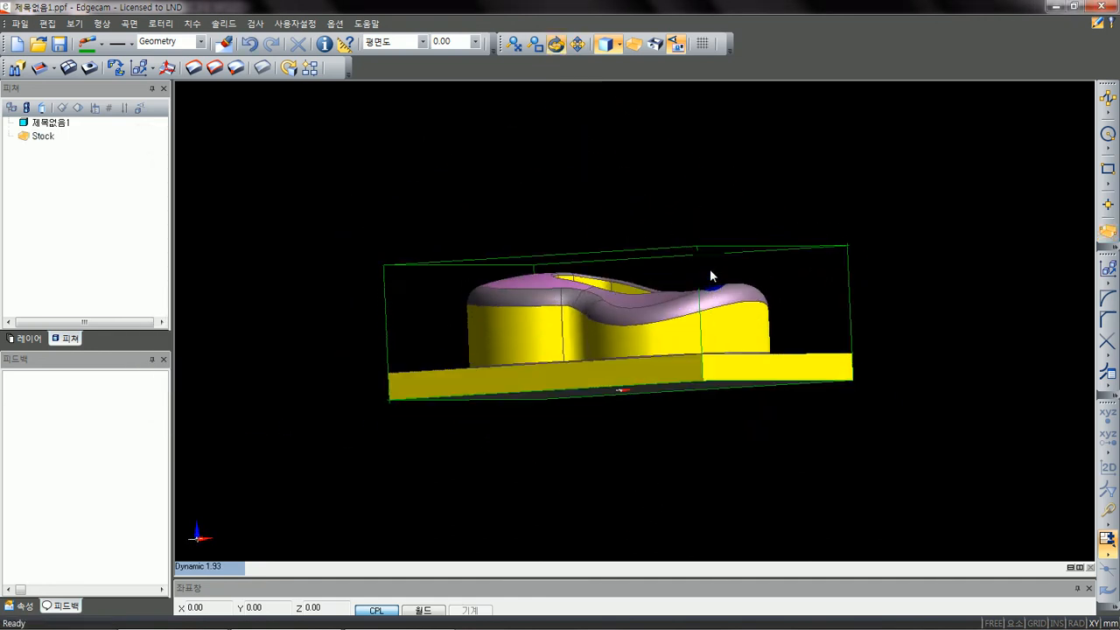
pyautogui.click(221, 568)
pyautogui.click(220, 422)
pyautogui.moveTo(550, 375); pyautogui.dragTo(576, 409, button='middle')
pyautogui.scroll(3, 576, 409)
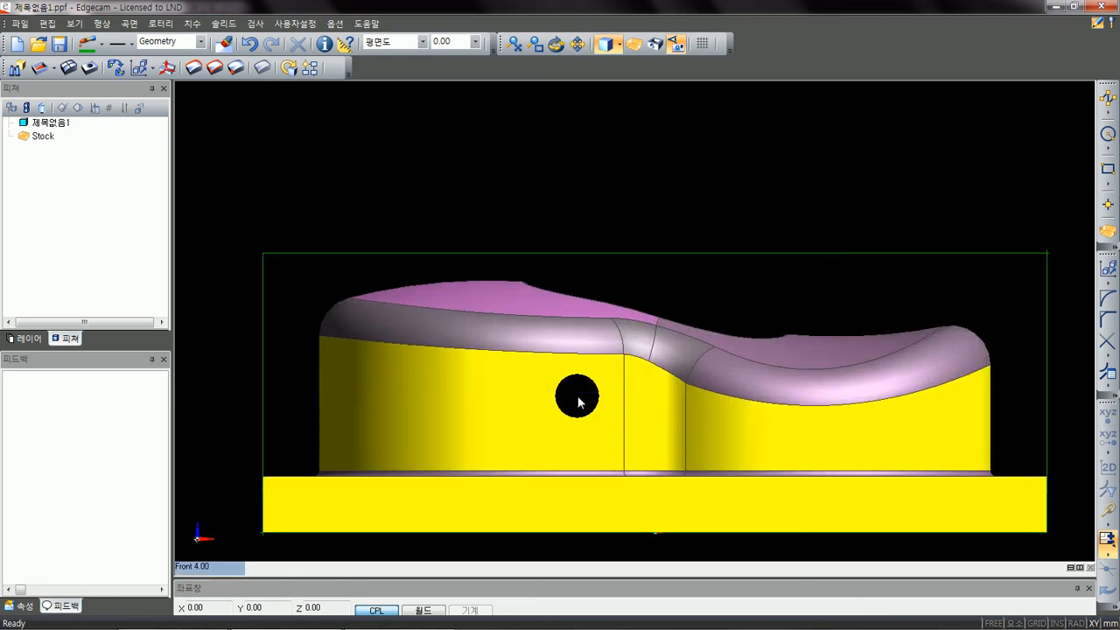
pyautogui.click(223, 567)
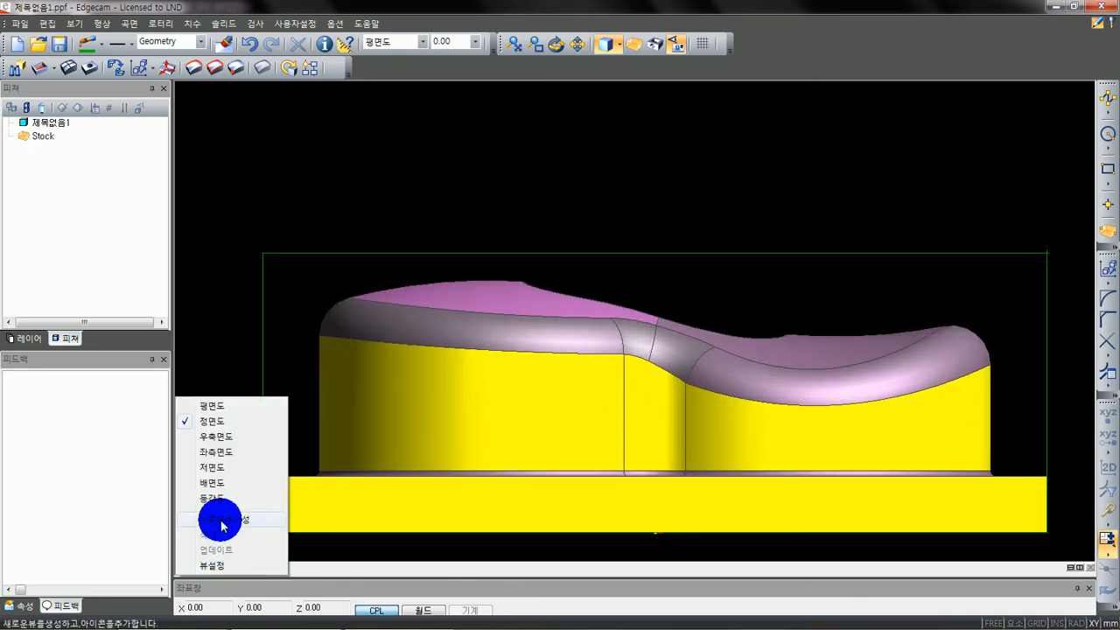
pyautogui.click(220, 533)
pyautogui.scroll(-3, 575, 365)
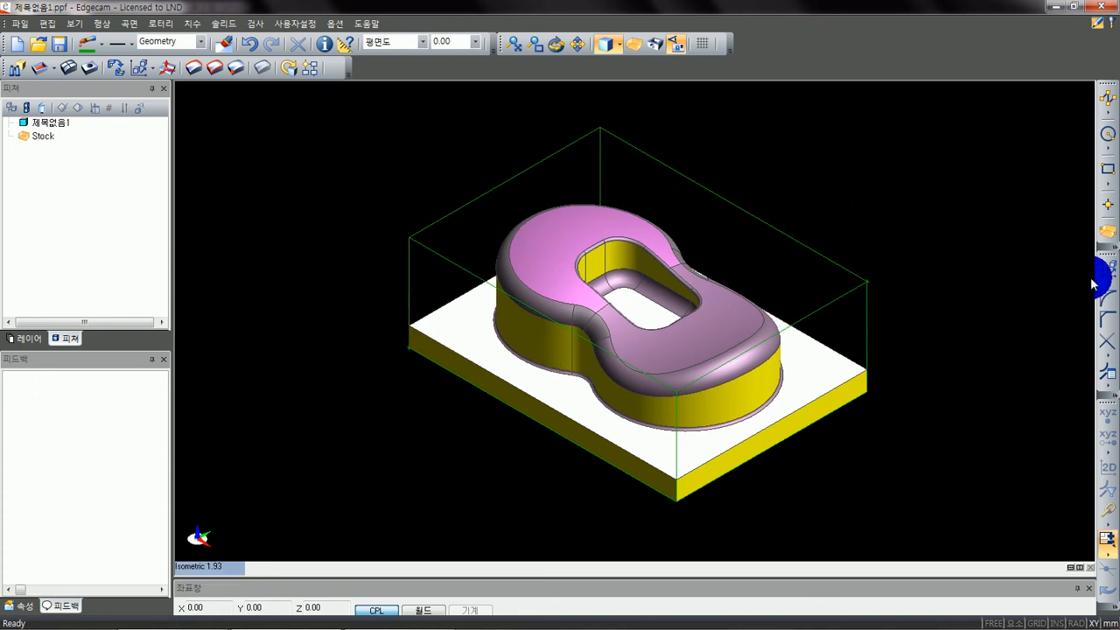
# - Dynamically move the part and stock together from the base plate's upper corner to X0, Y0, Z0
pyautogui.click(1106, 270)
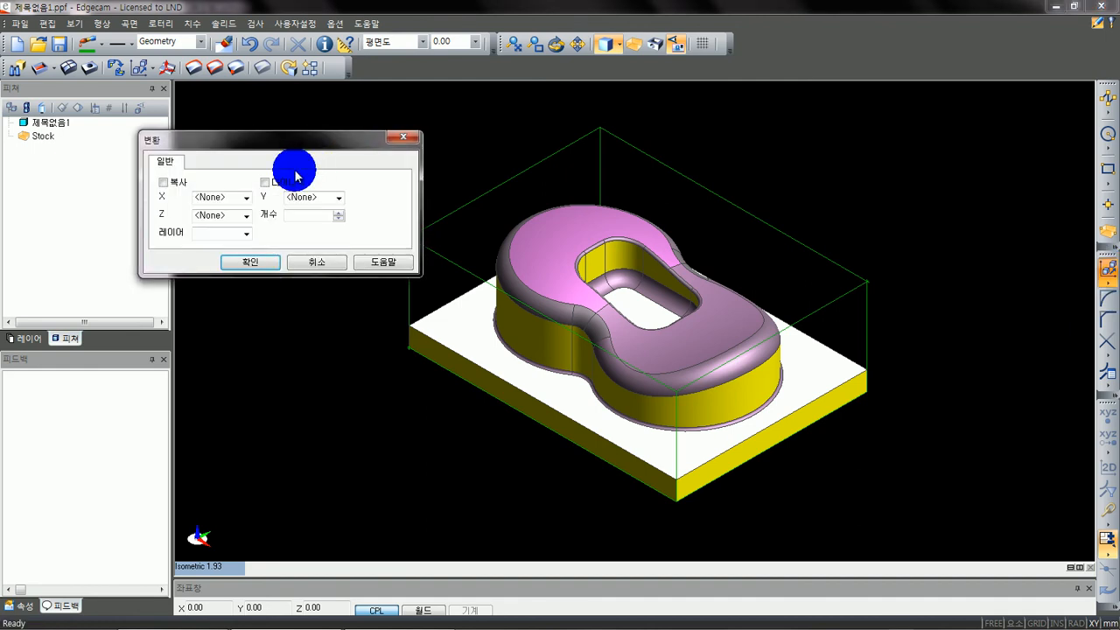
pyautogui.click(267, 183)
pyautogui.click(257, 265)
pyautogui.moveTo(937, 538); pyautogui.dragTo(382, 125)
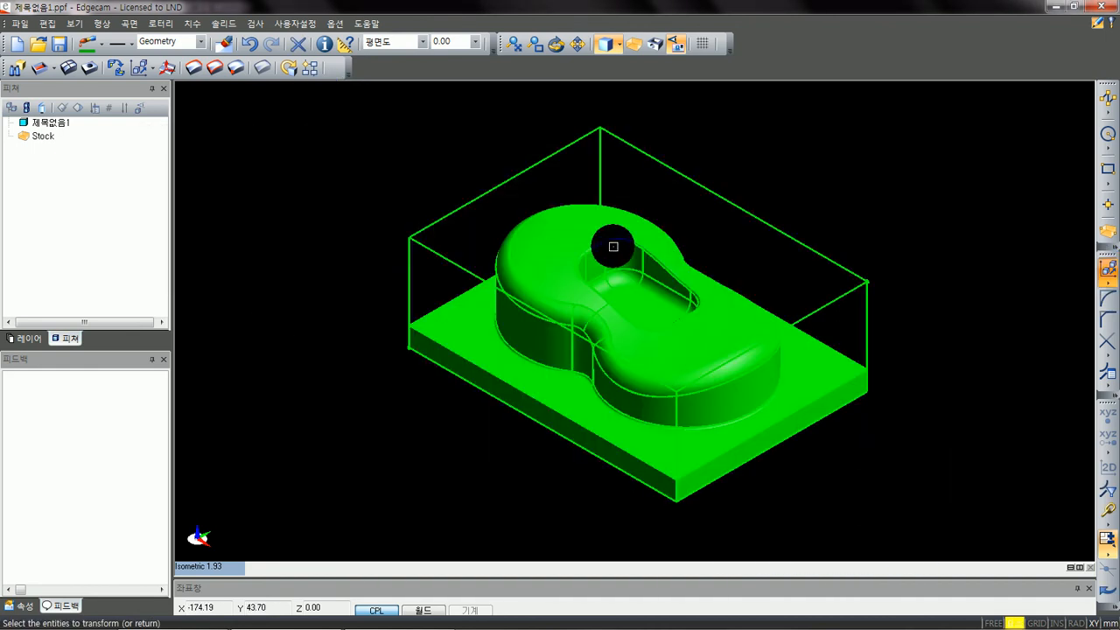
pyautogui.press('Return')
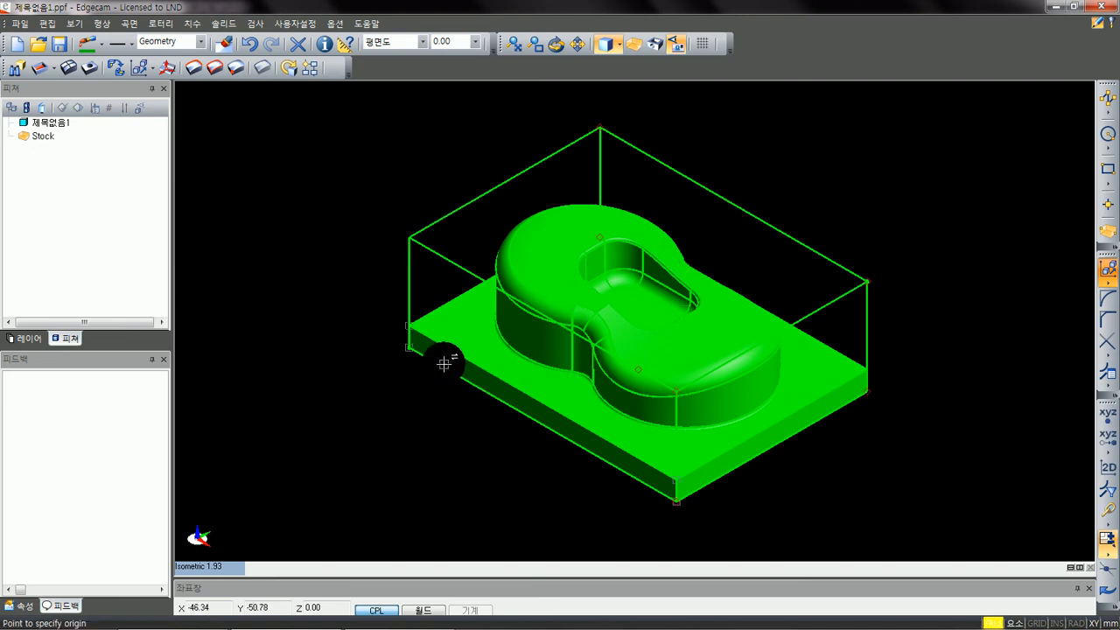
pyautogui.click(410, 325)
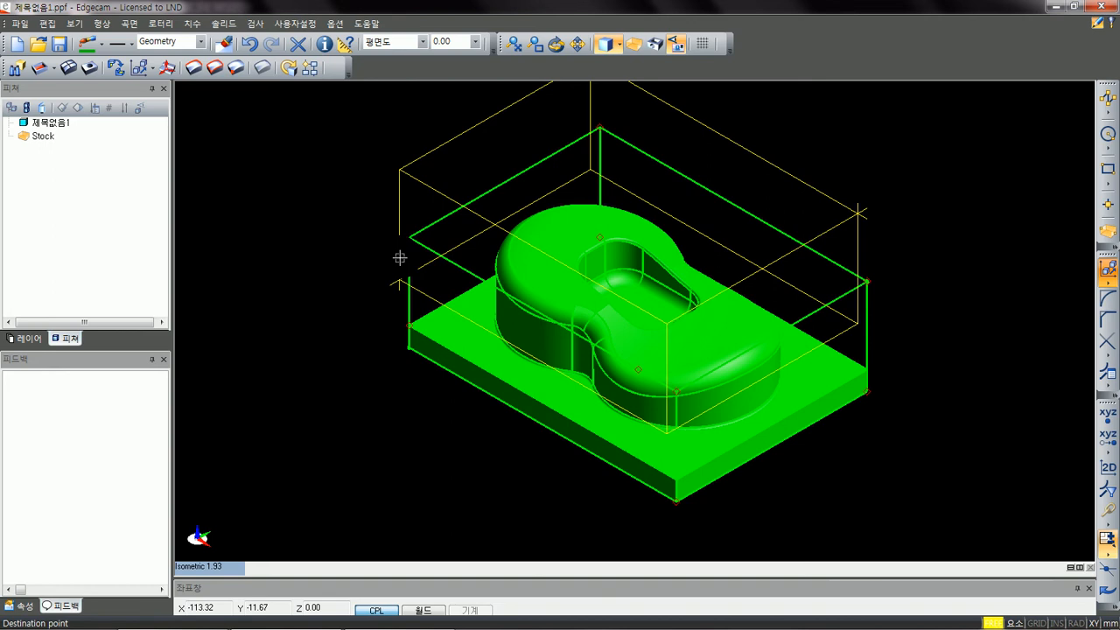
pyautogui.write('X0,y0,z0,')
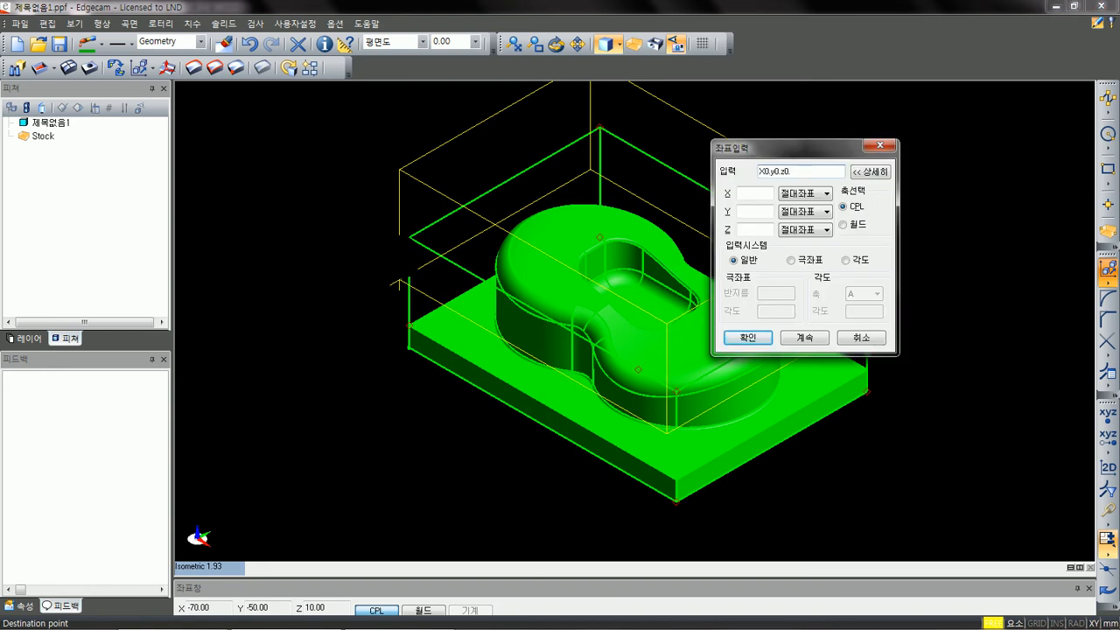
pyautogui.press('Return')
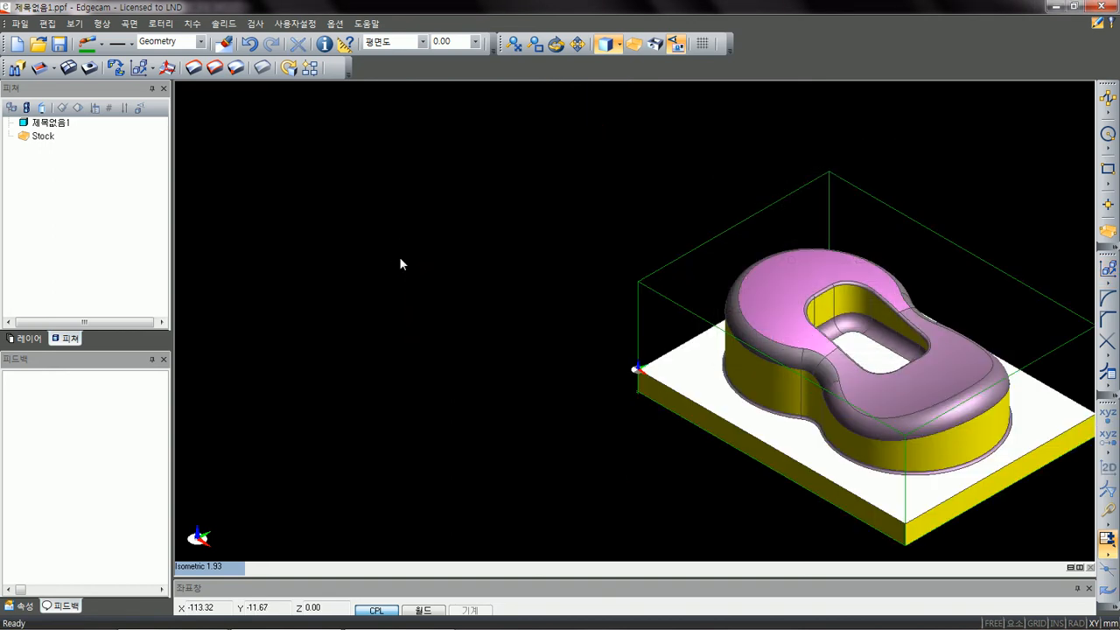
pyautogui.moveTo(832, 400); pyautogui.dragTo(638, 392, button='middle')
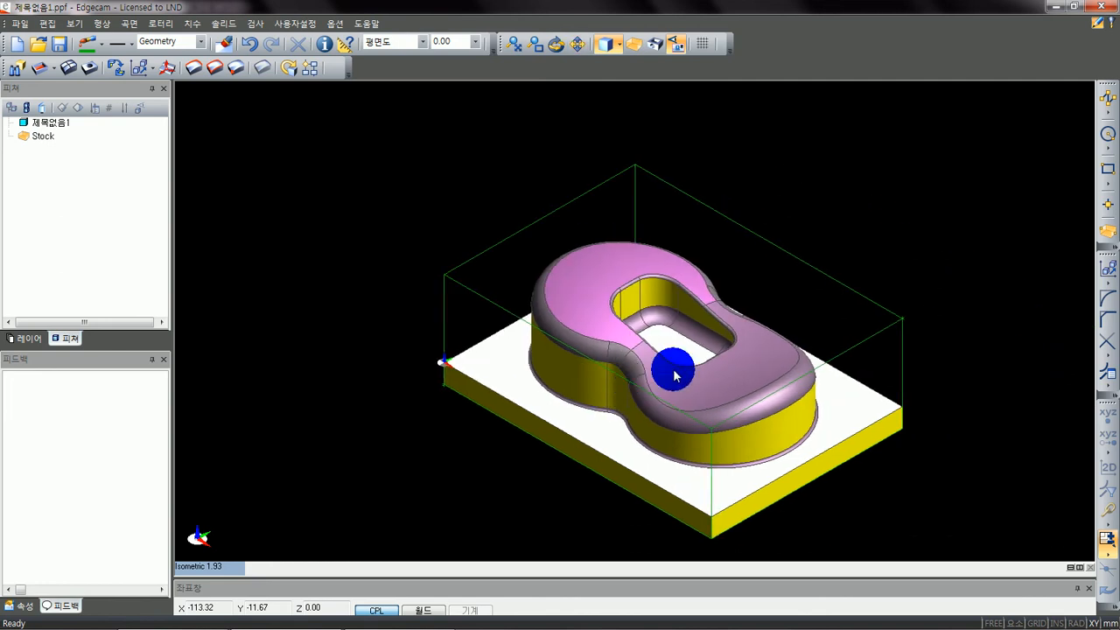
pyautogui.moveTo(672, 359); pyautogui.dragTo(653, 321, button='middle')
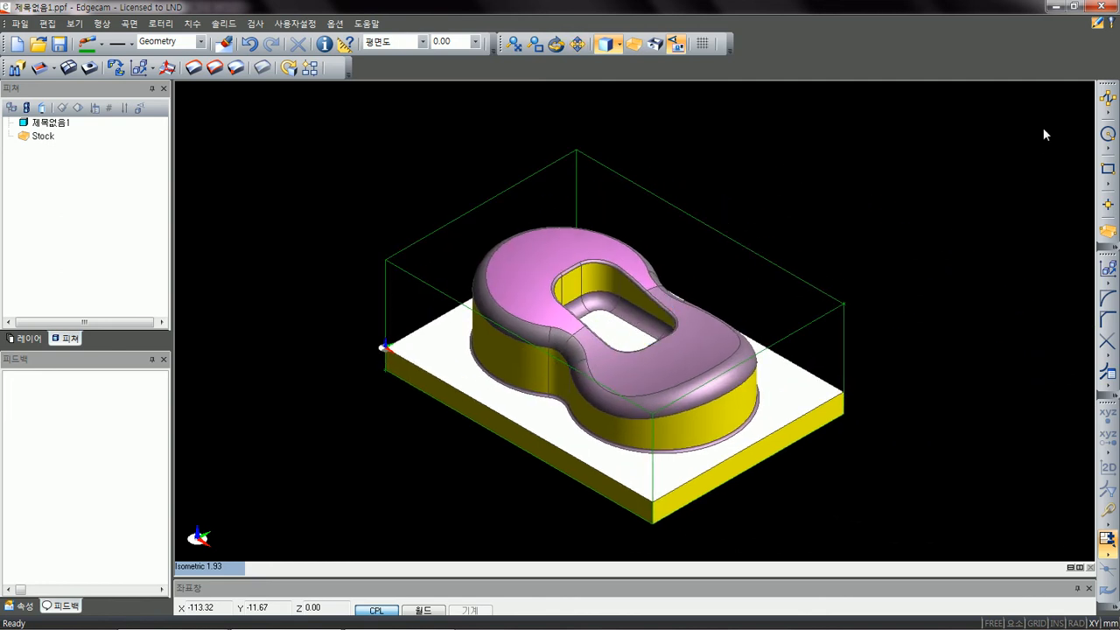
# - Create a milling machining sequence using the tnv-40a post-processor
pyautogui.click(1114, 29)
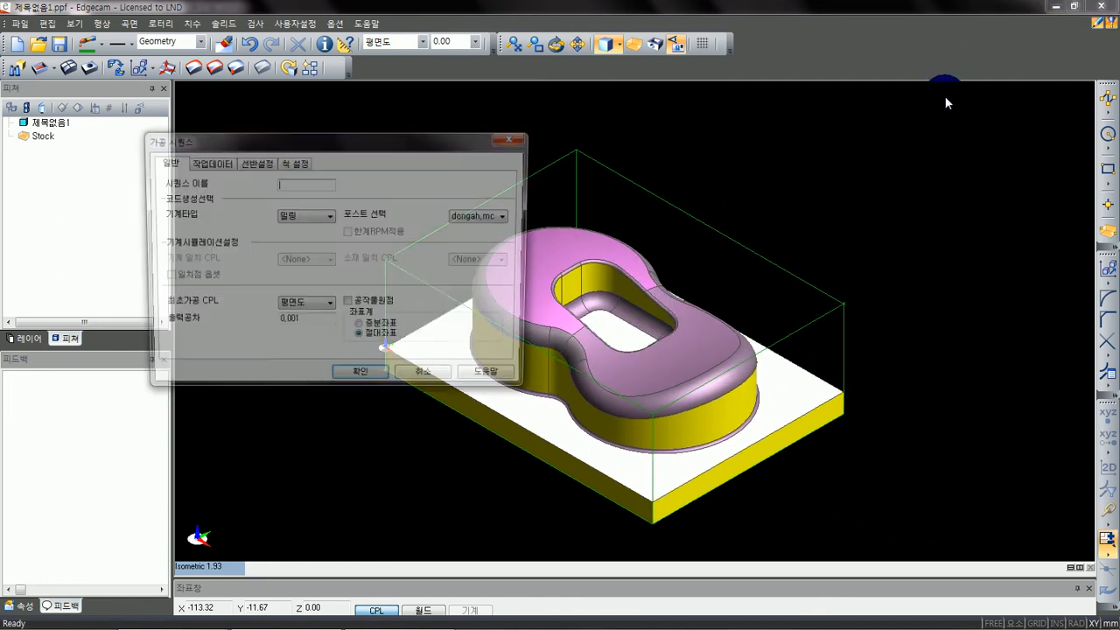
pyautogui.moveTo(455, 138); pyautogui.dragTo(504, 122)
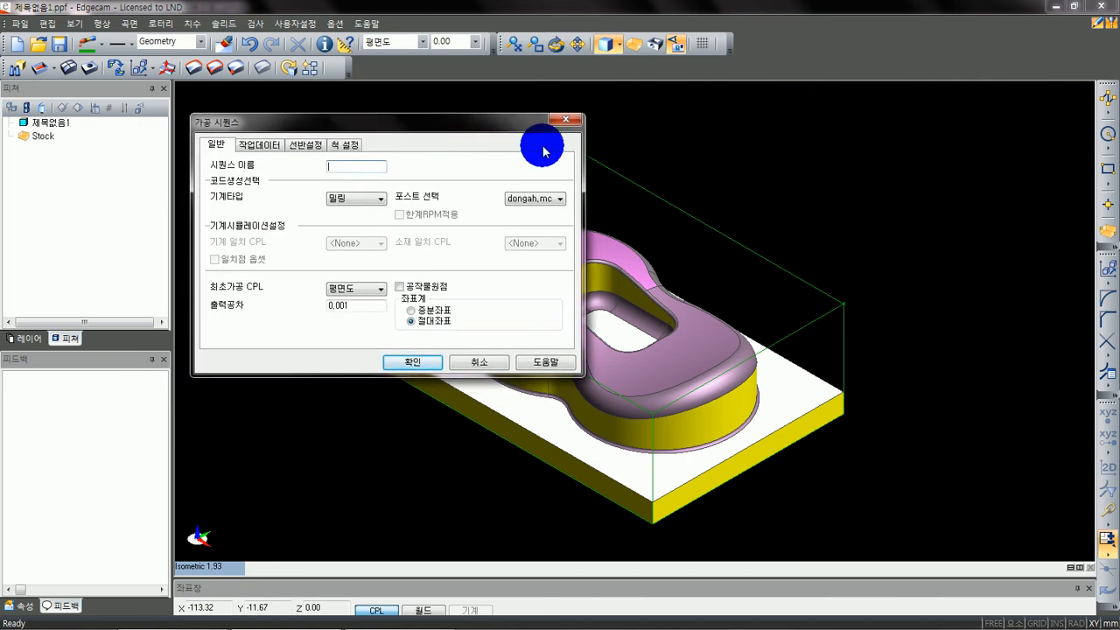
pyautogui.click(552, 200)
pyautogui.scroll(-8, 578, 262)
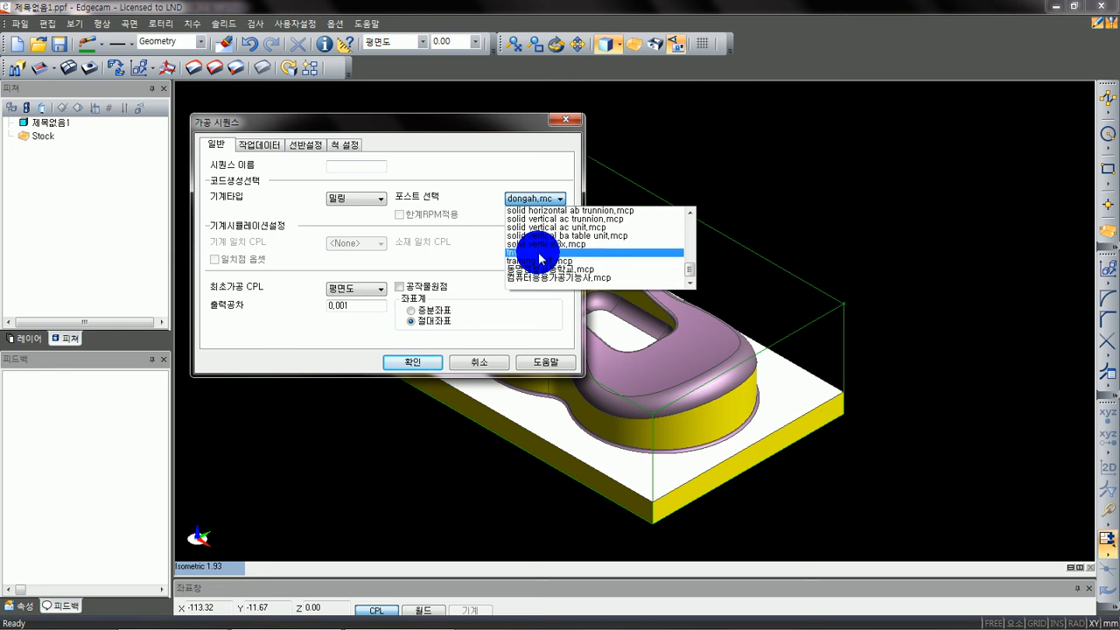
pyautogui.click(540, 253)
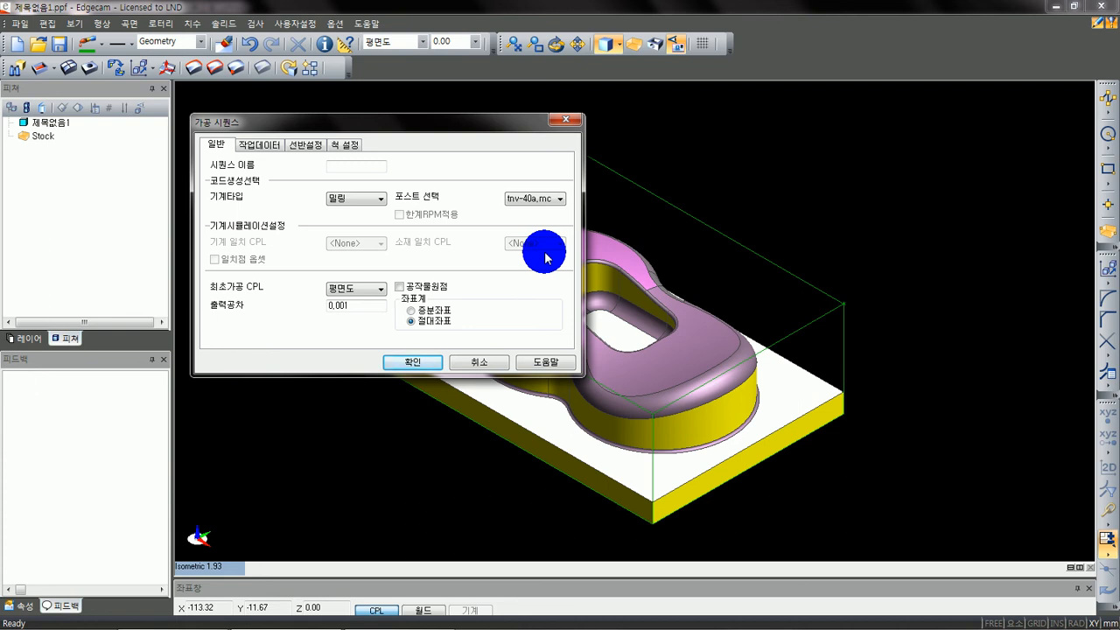
pyautogui.click(398, 362)
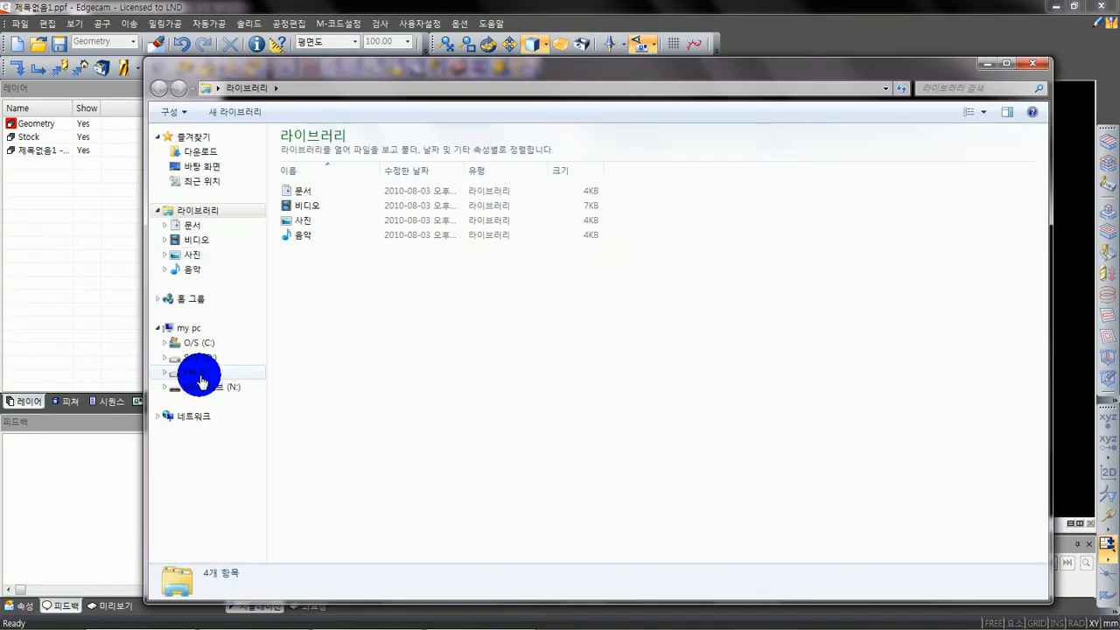
# - Open the cutting instruction sheet P2.jpg from the 문서자료\CAM도면 folder on drive E:
pyautogui.click(201, 375)
pyautogui.doubleClick(312, 210)
pyautogui.click(317, 230)
pyautogui.doubleClick(316, 232)
pyautogui.moveTo(1043, 145); pyautogui.dragTo(1025, 532)
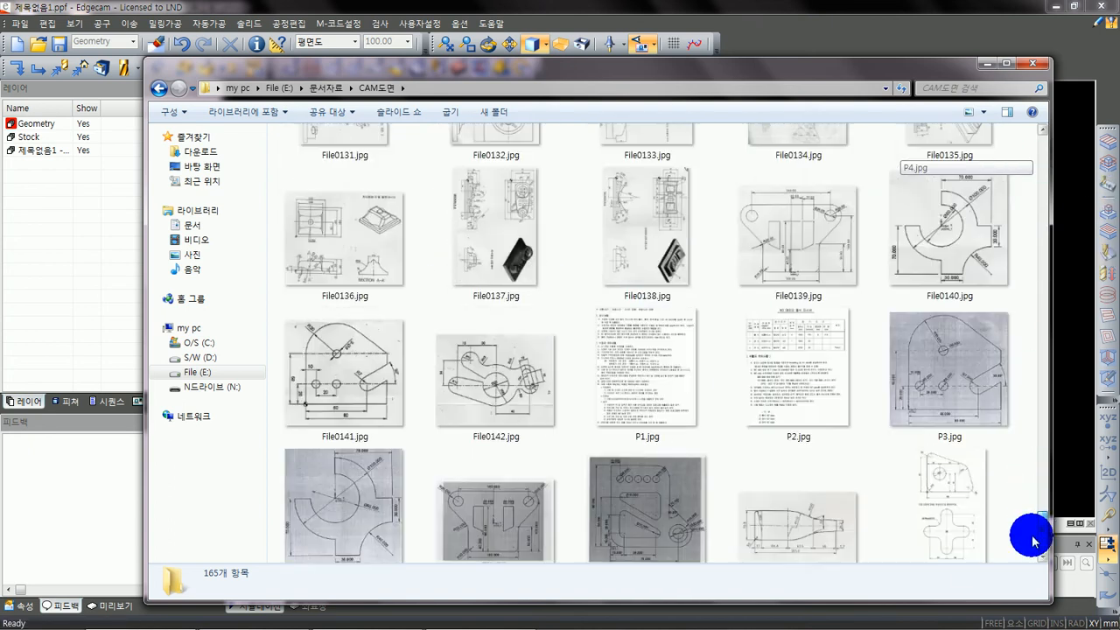
pyautogui.click(787, 380)
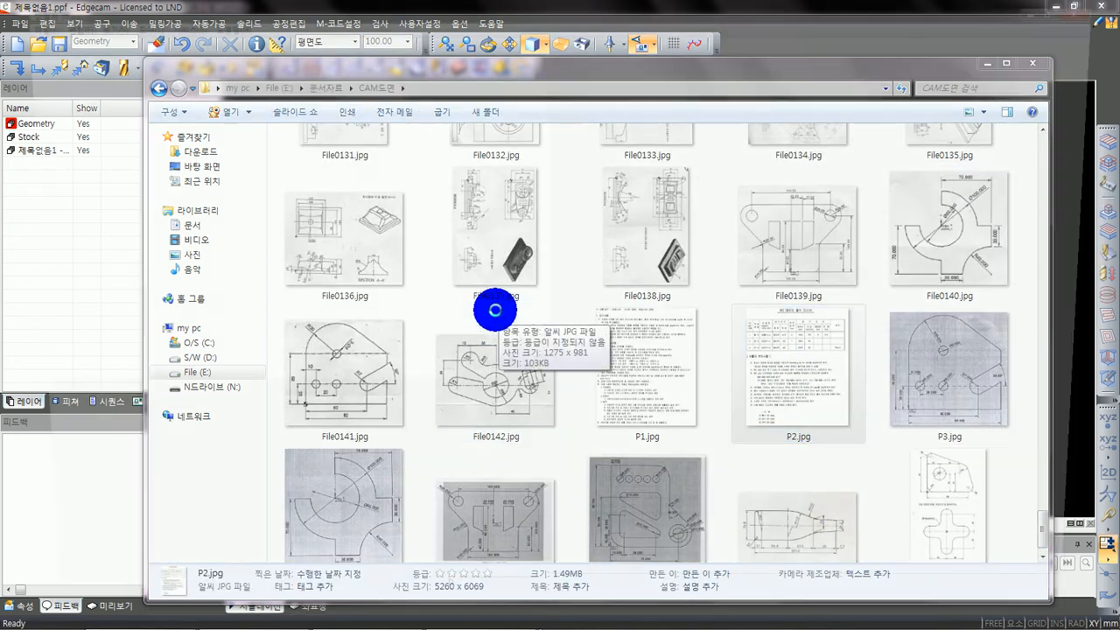
pyautogui.press('Return')
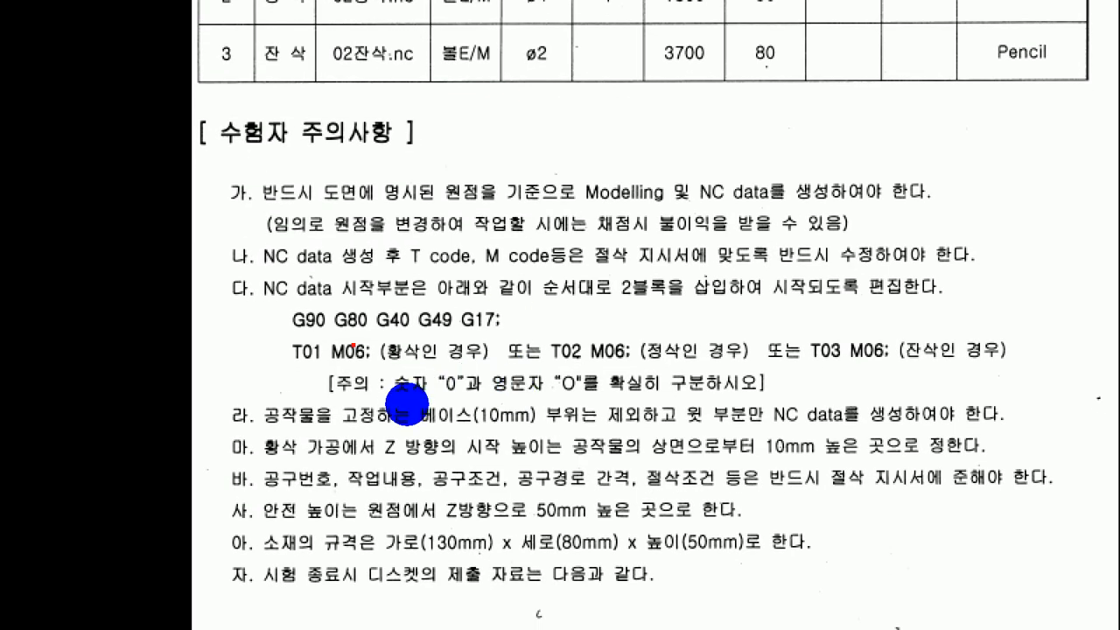
# - Read the sheet's note on the two NC start blocks and underline the requirement and the roughing tool-change code
pyautogui.moveTo(295, 303); pyautogui.dragTo(854, 304)
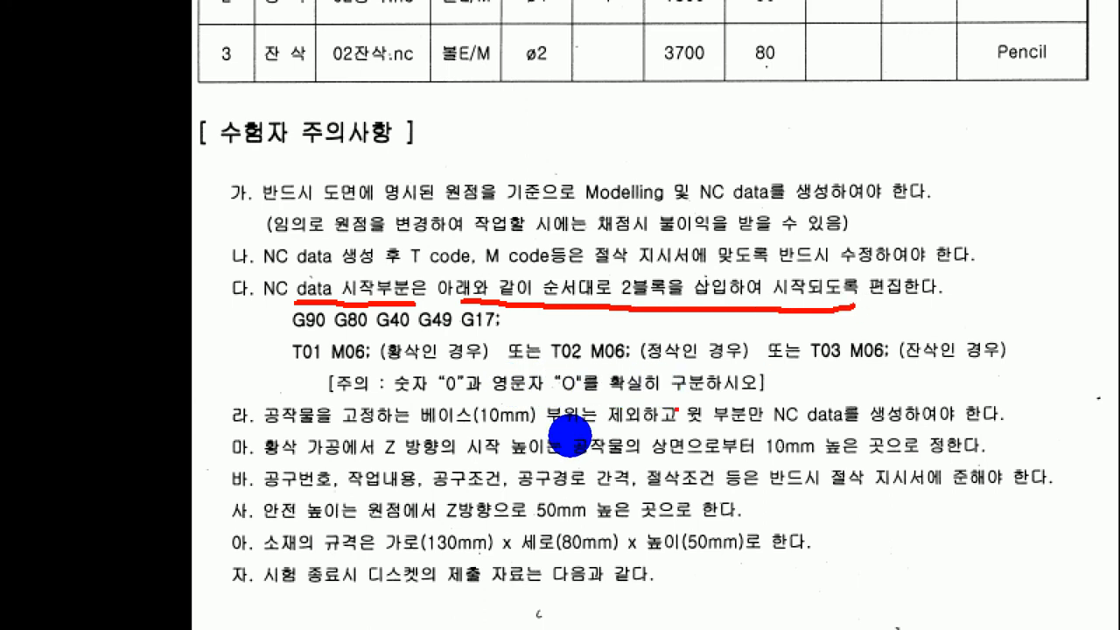
pyautogui.moveTo(531, 316); pyautogui.dragTo(565, 317)
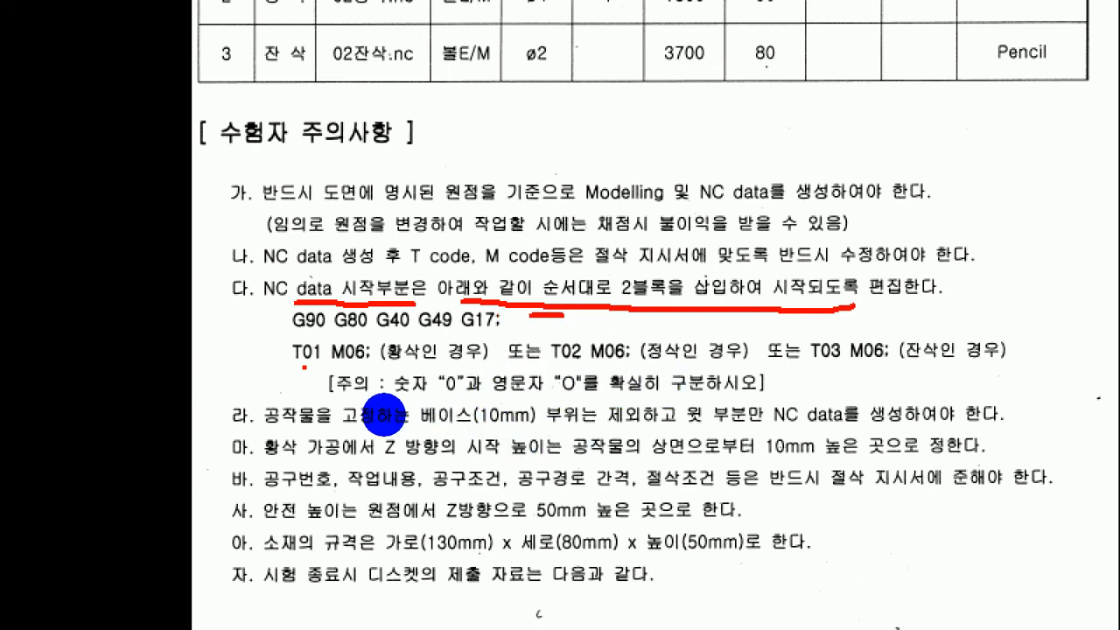
pyautogui.moveTo(301, 368); pyautogui.dragTo(383, 370)
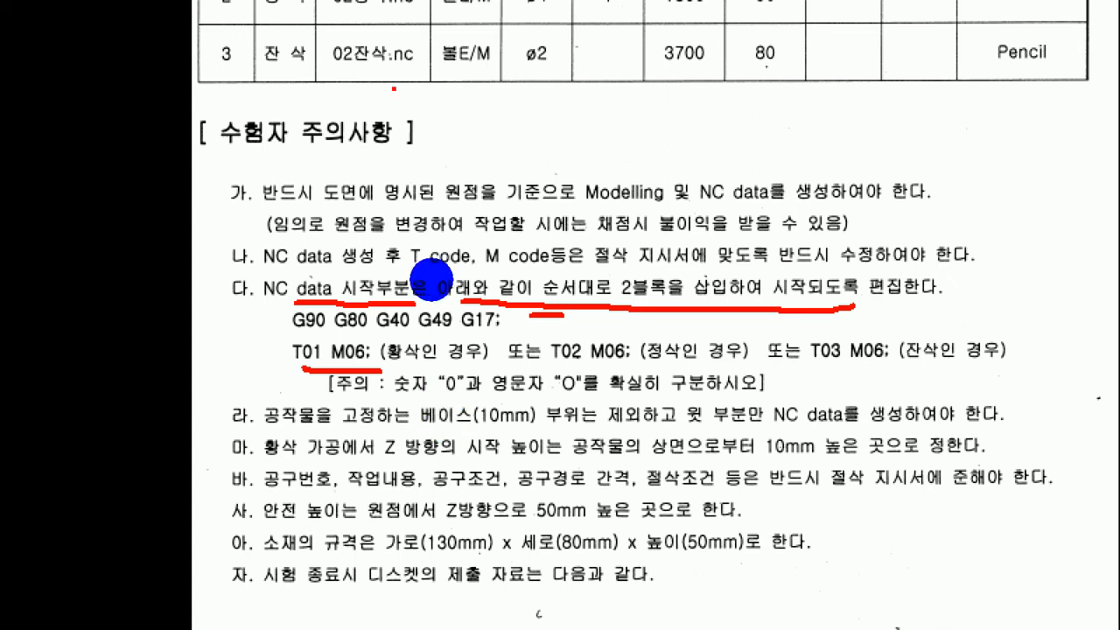
pyautogui.press('Escape')
# - Examine the spindle speeds and feed rates for the three tools in the sheet's table and return to Edgecam
pyautogui.hotkey('ctrl', '1')
pyautogui.click(541, 258)
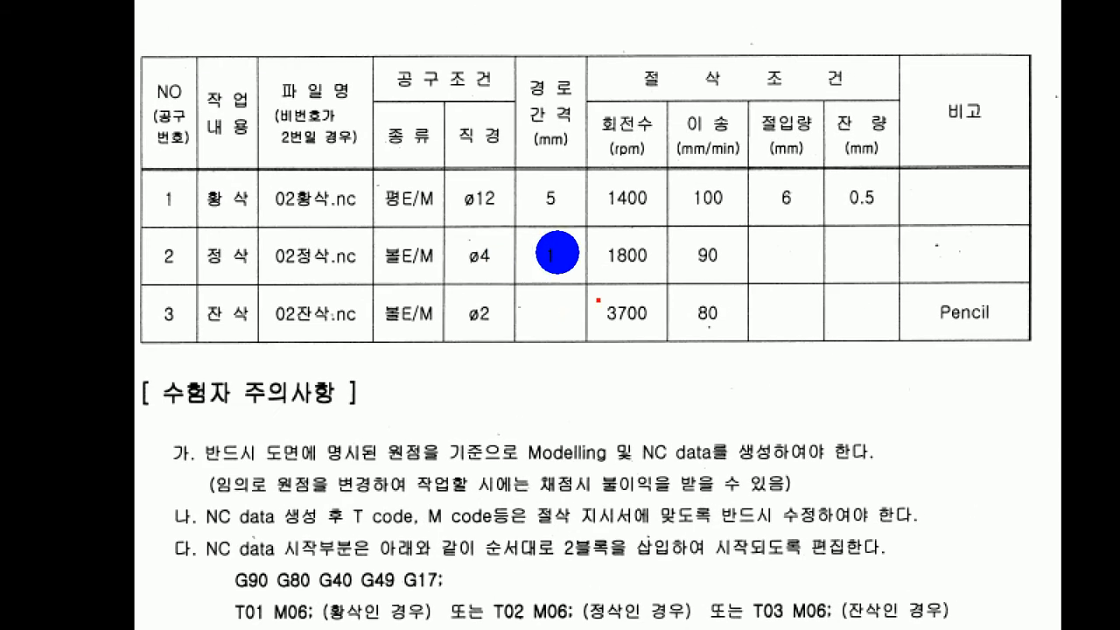
pyautogui.moveTo(617, 224); pyautogui.dragTo(738, 218)
pyautogui.moveTo(667, 278); pyautogui.dragTo(722, 277)
pyautogui.moveTo(613, 291); pyautogui.dragTo(645, 289)
pyautogui.moveTo(597, 336); pyautogui.dragTo(709, 334)
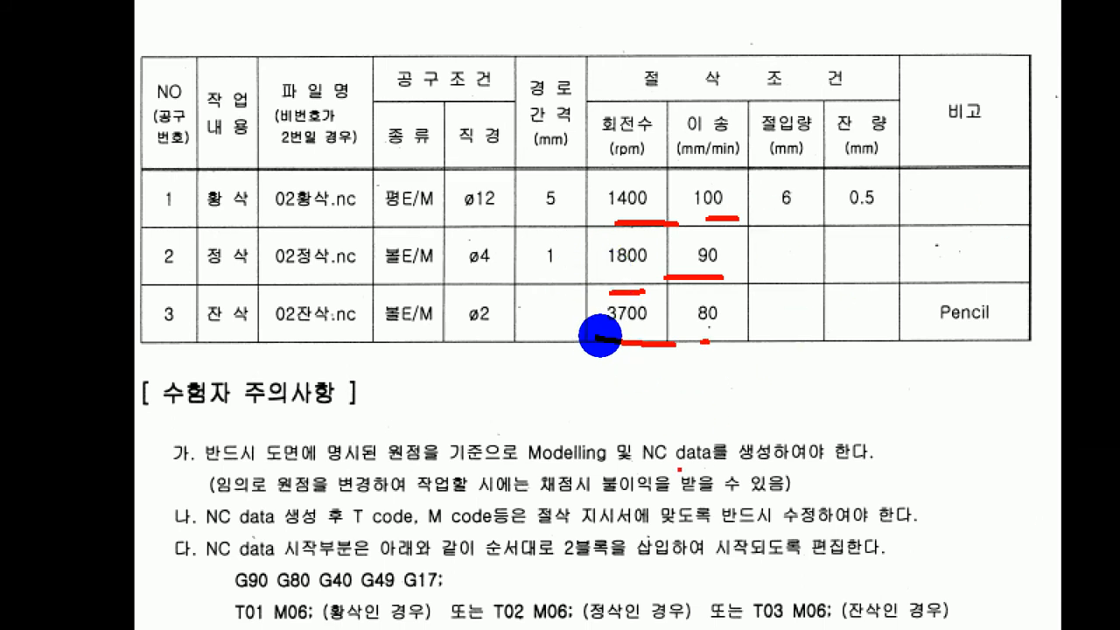
pyautogui.press('Escape')
pyautogui.click(1103, 8)
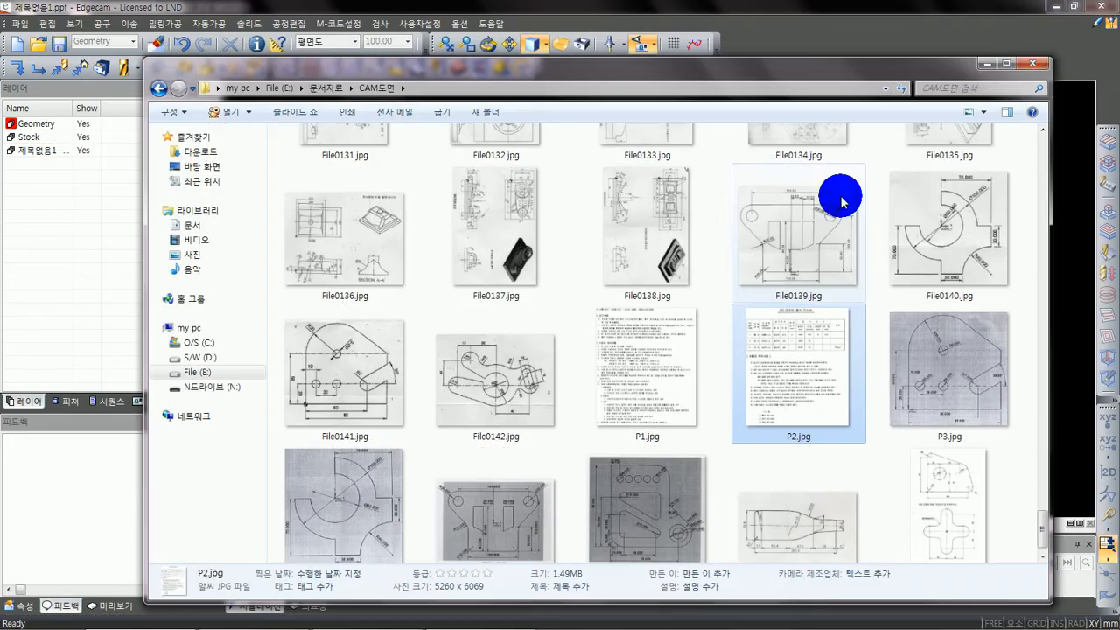
pyautogui.click(990, 64)
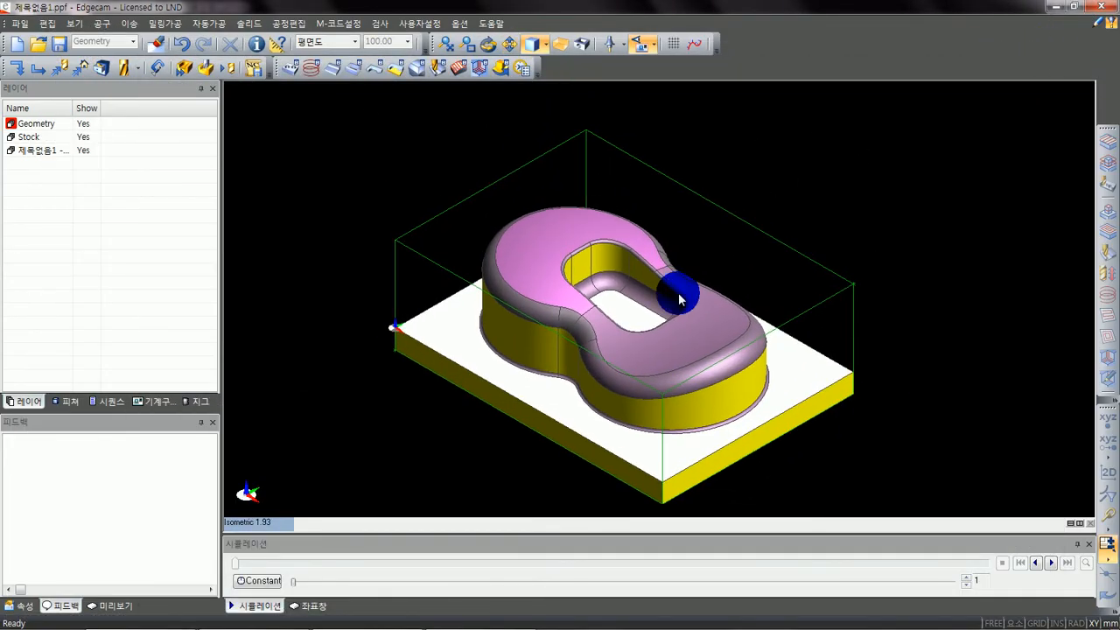
# - Start an automatic roughing cycle (황삭자동가공) on the solid without a boundary, using the 상하향가공 cutting method
pyautogui.click(109, 400)
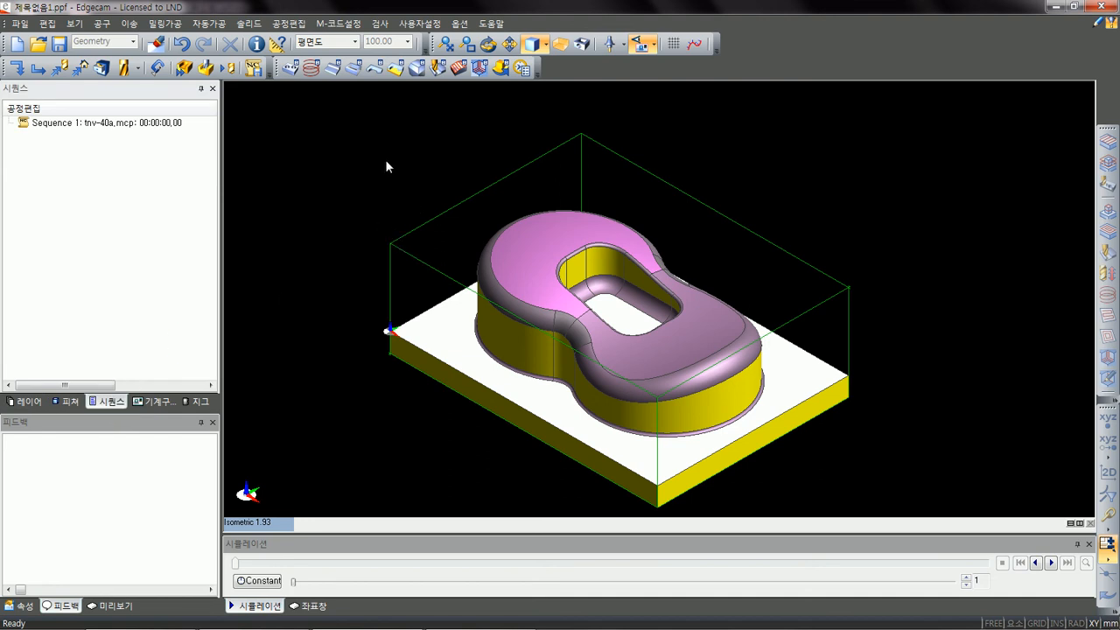
pyautogui.click(357, 70)
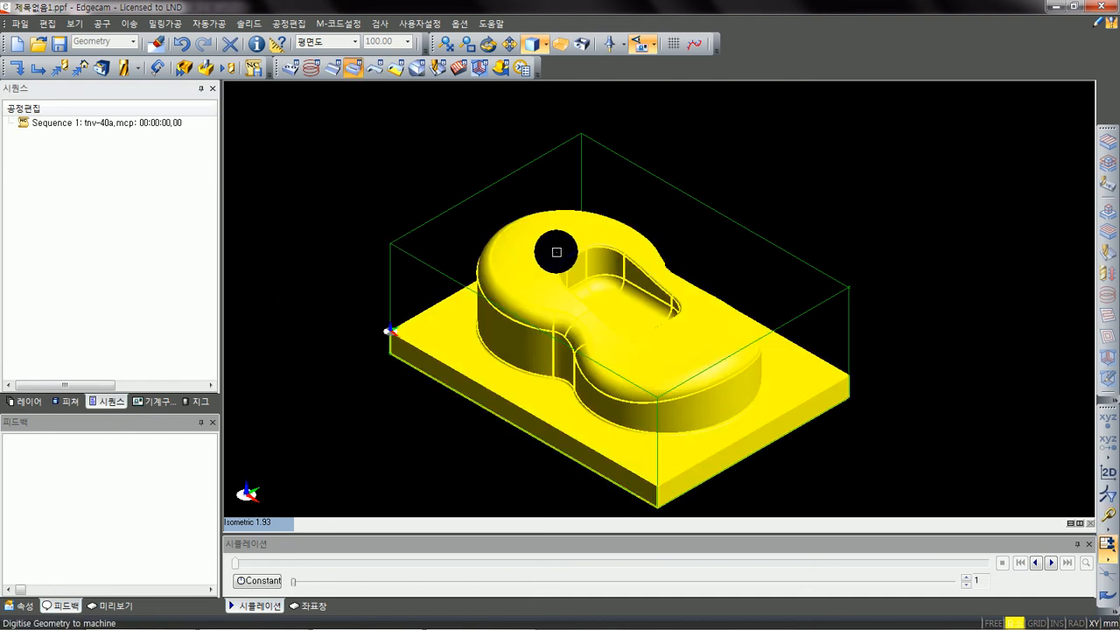
pyautogui.rightClick(560, 228)
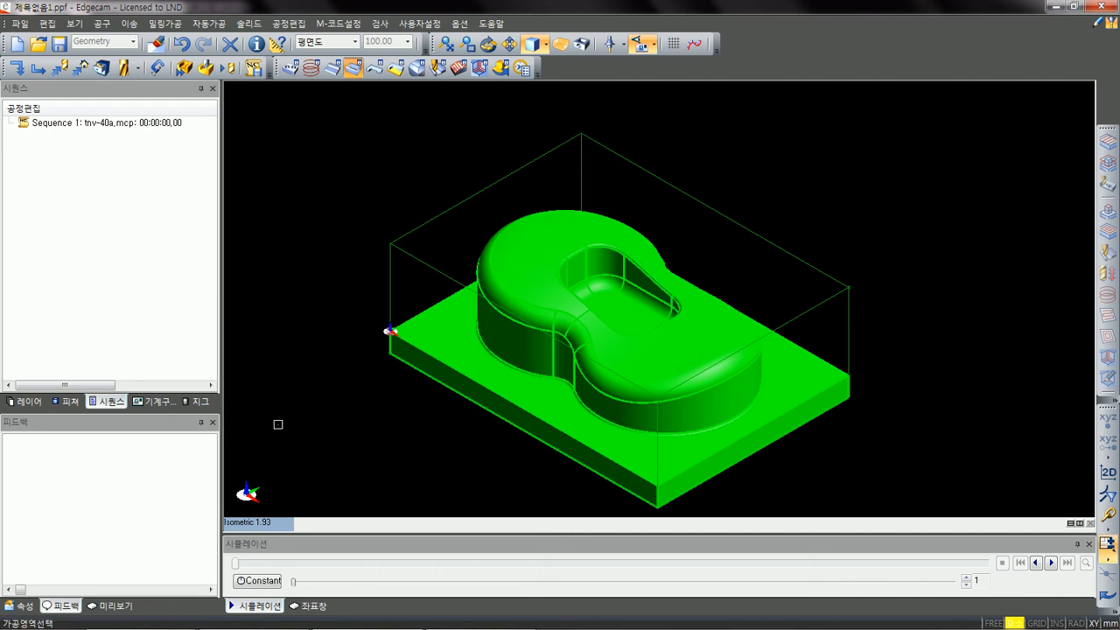
pyautogui.rightClick(463, 127)
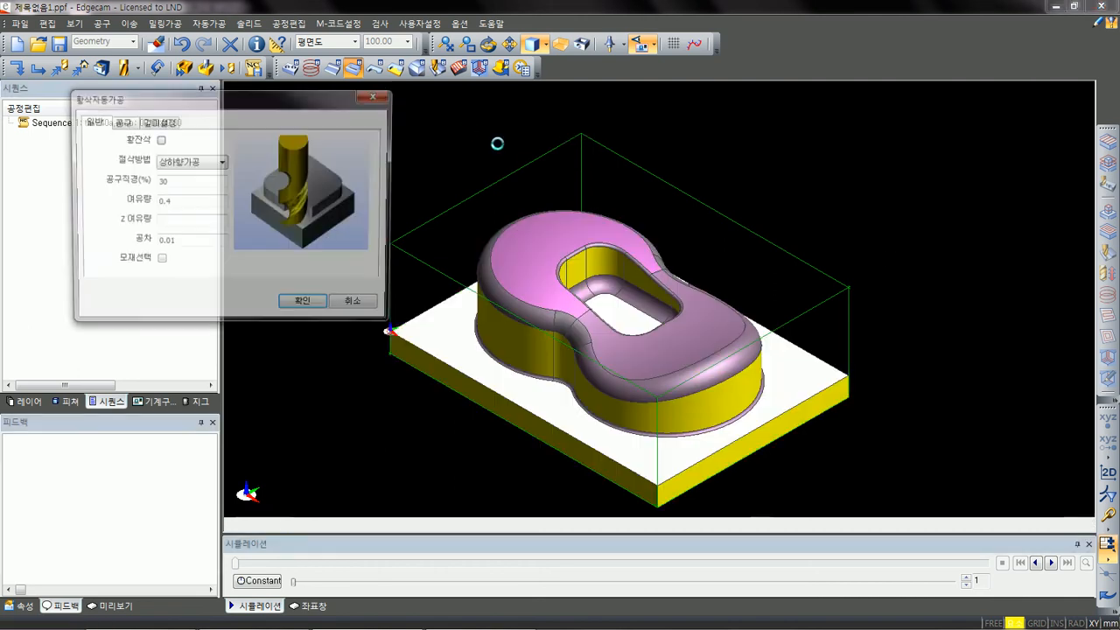
pyautogui.click(219, 165)
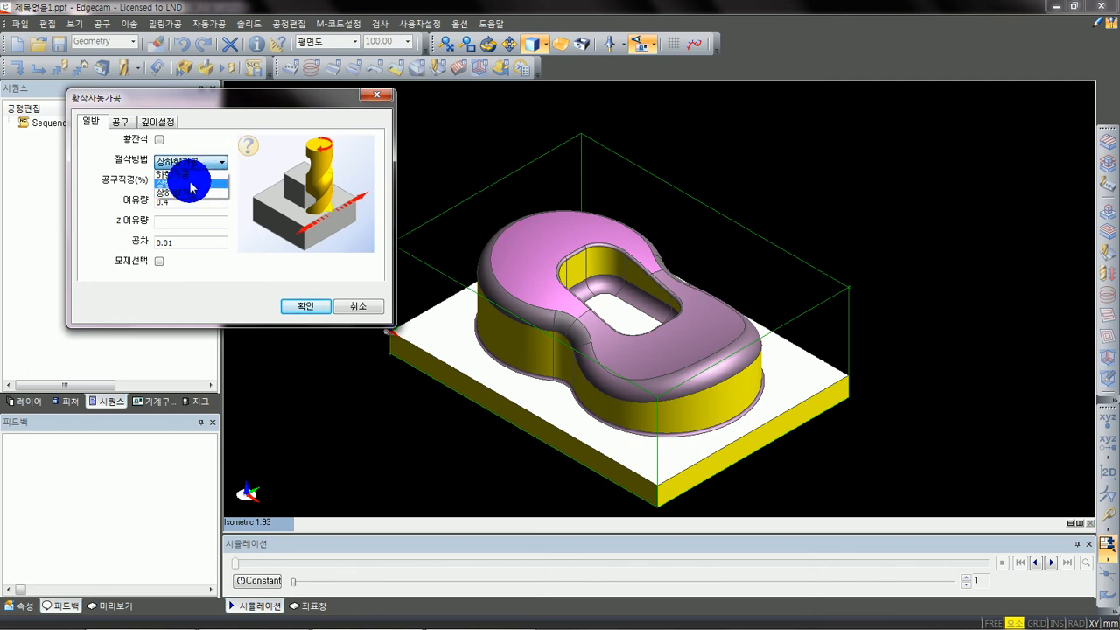
pyautogui.click(191, 194)
# - Set the roughing tool diameter percentage to (5*100)/12, based on the path interval and tool diameter in P2.jpg
pyautogui.click(179, 181)
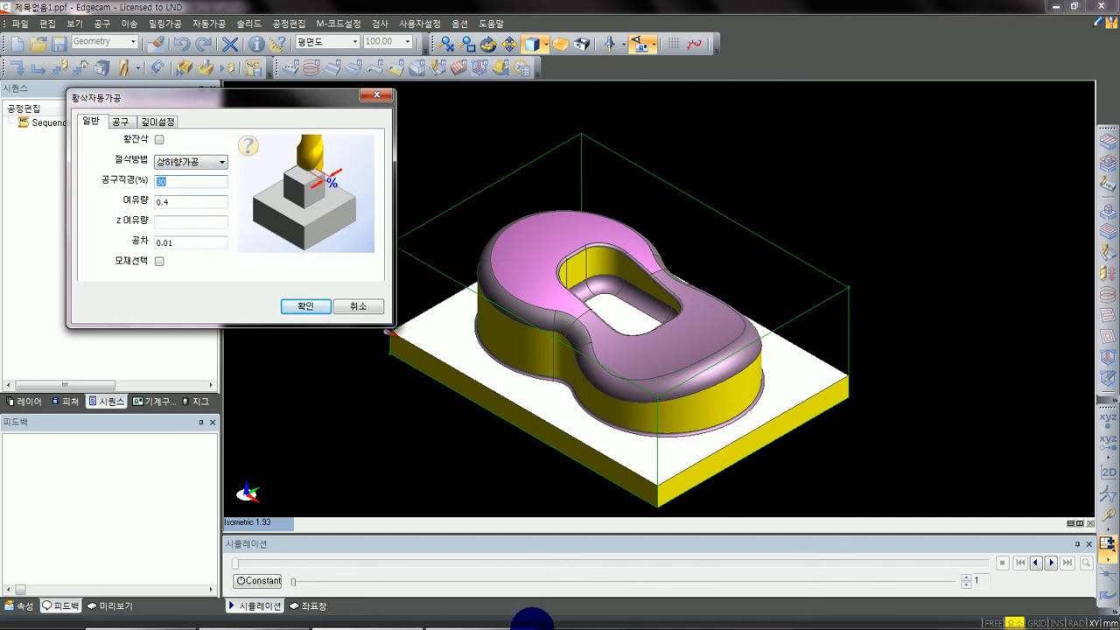
pyautogui.moveTo(561, 620)
pyautogui.click(140, 620)
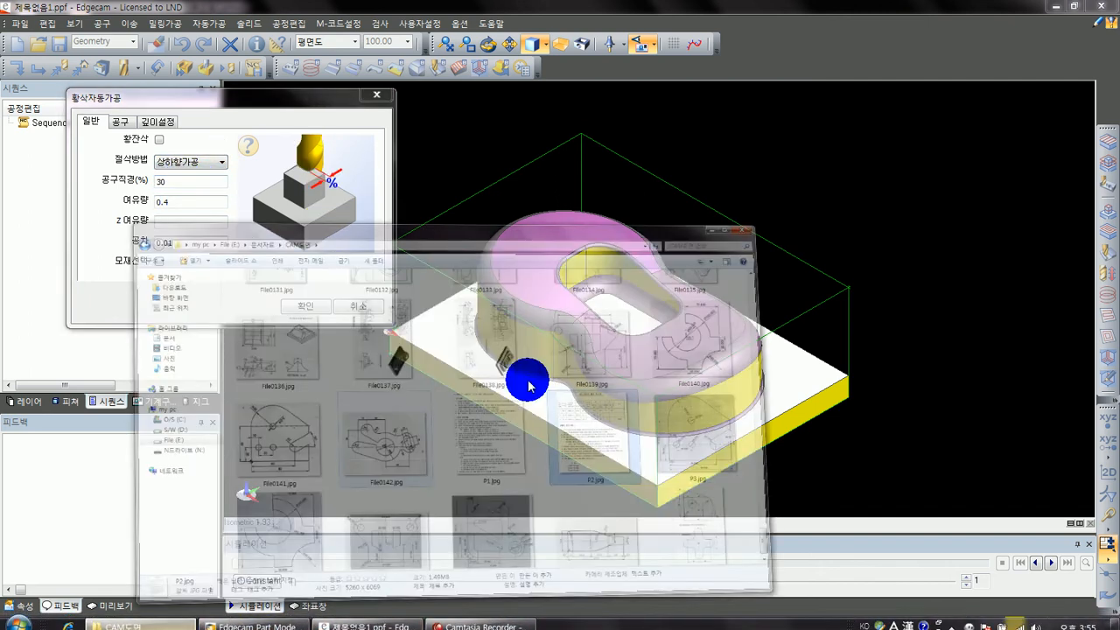
pyautogui.doubleClick(777, 386)
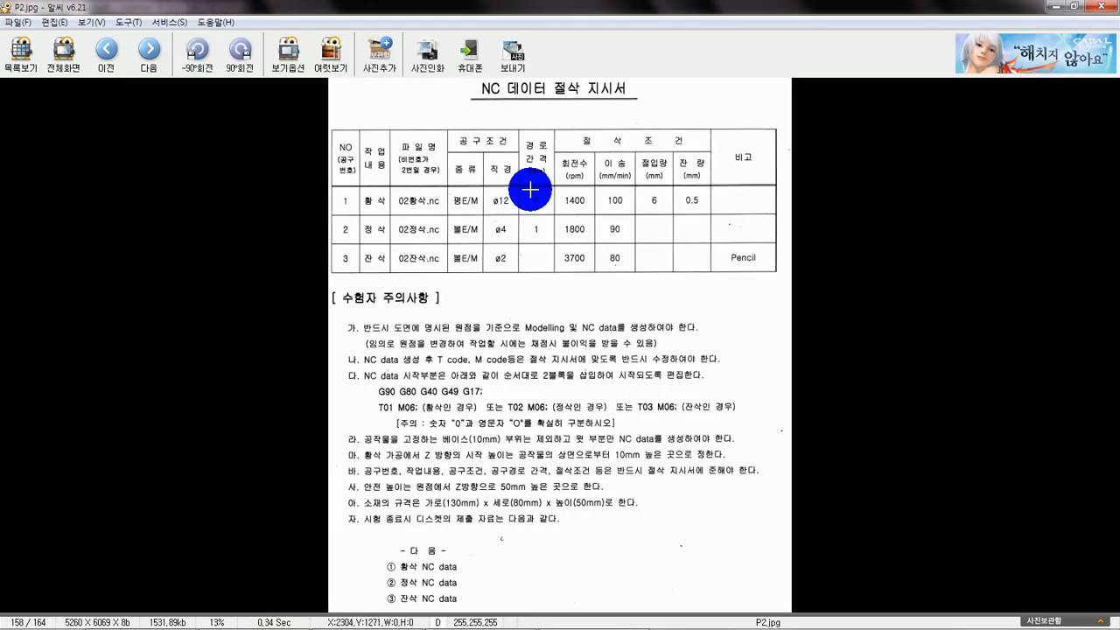
pyautogui.click(1059, 7)
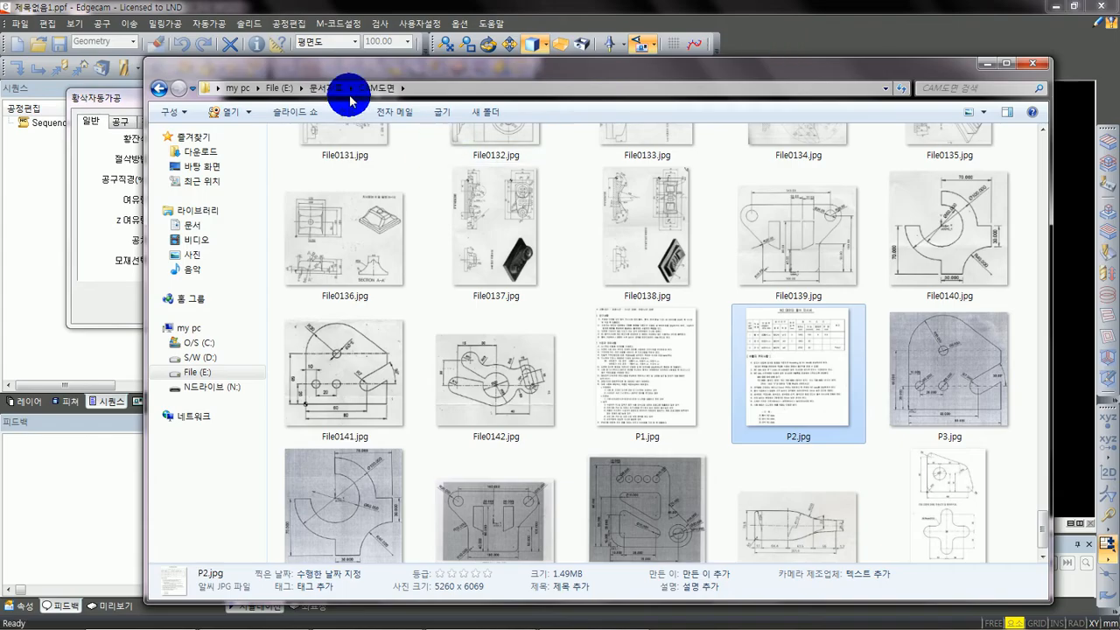
pyautogui.click(987, 63)
pyautogui.moveTo(307, 100); pyautogui.dragTo(346, 107)
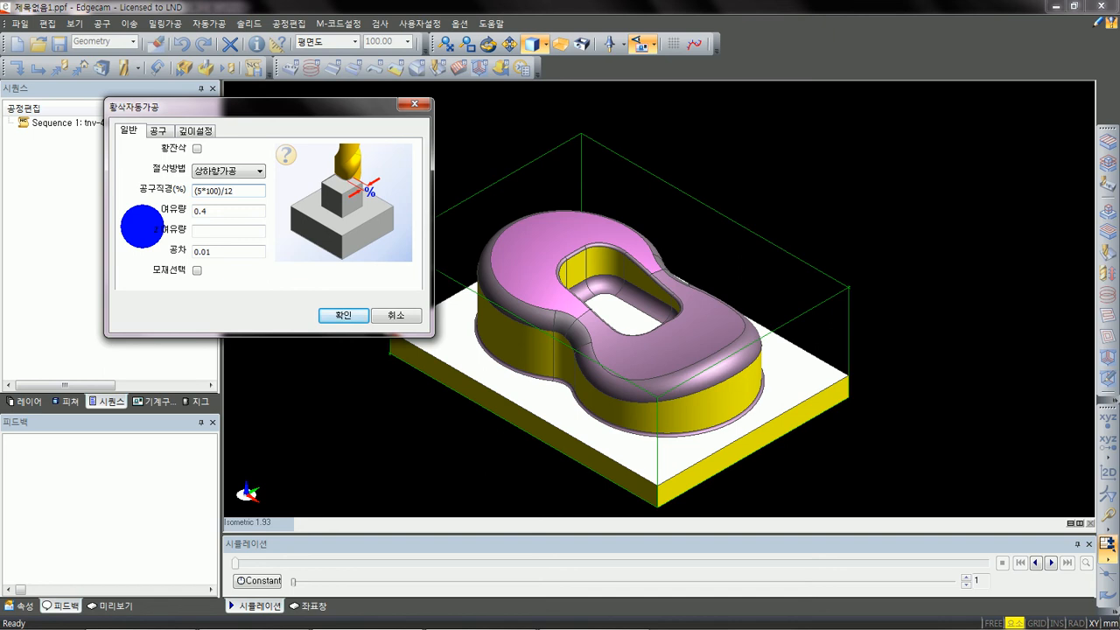
# - Set the roughing allowance (여유량) to 0.5 according to the instruction sheet and enable stock selection (모재선택)
pyautogui.click(216, 210)
pyautogui.moveTo(480, 624)
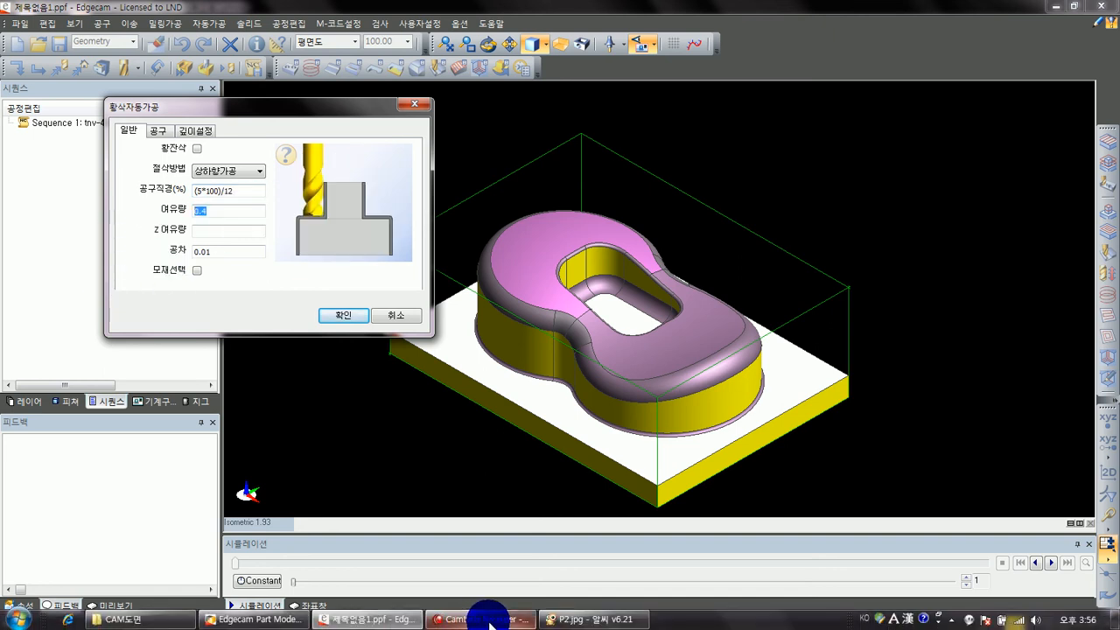
pyautogui.click(588, 619)
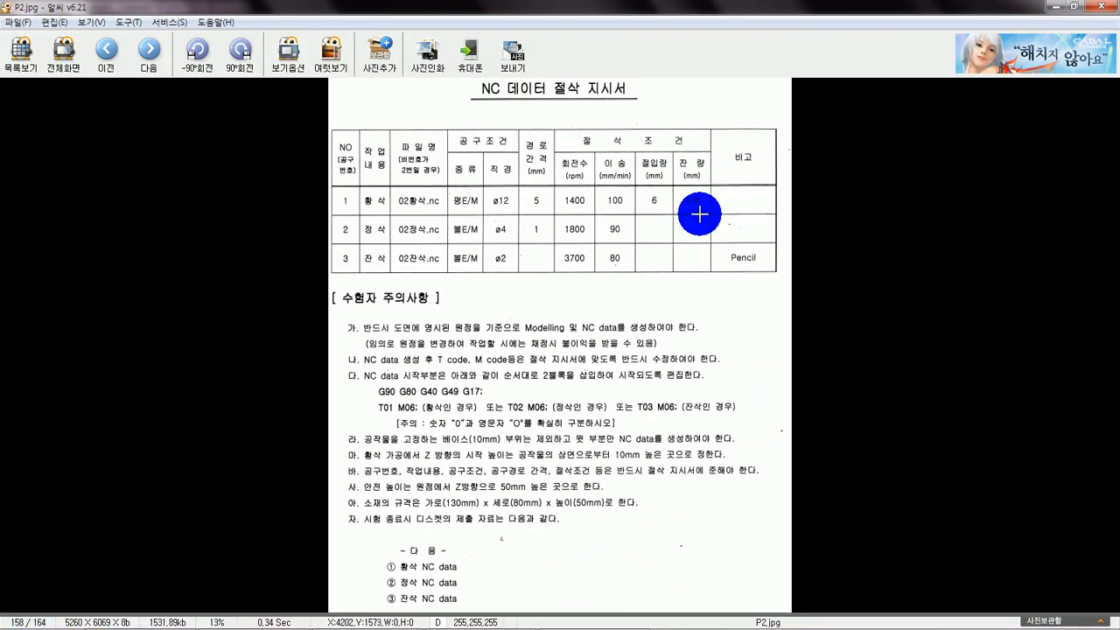
pyautogui.click(1050, 6)
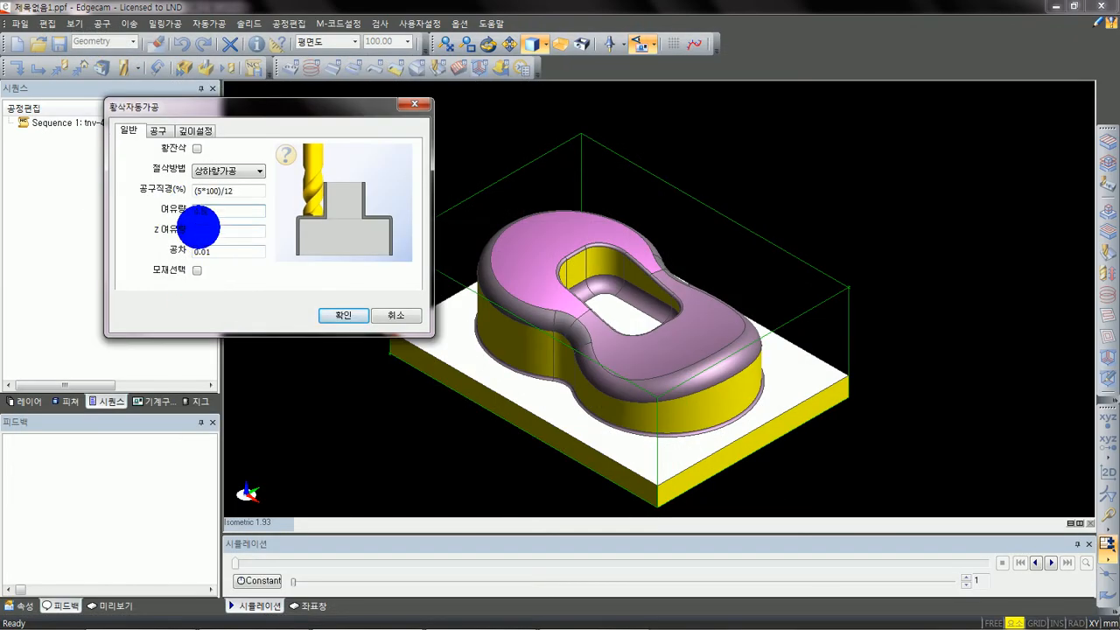
pyautogui.click(219, 271)
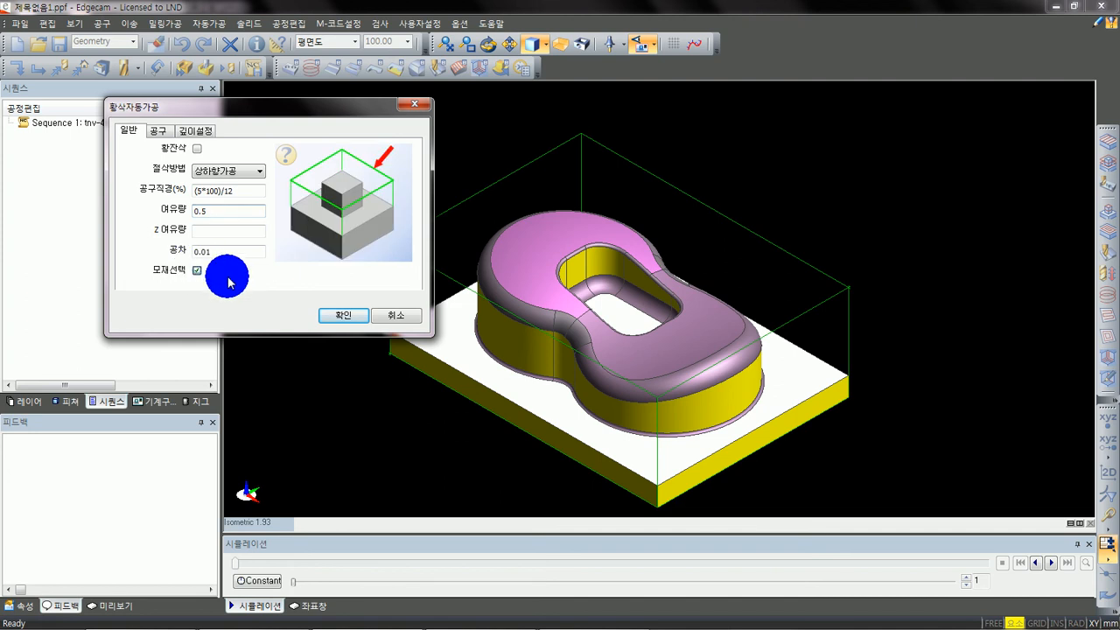
# - Set the roughing tool's feed rate to 100, approach feed to 80 and spindle speed to 1400, following the instruction sheet
pyautogui.click(157, 131)
pyautogui.doubleClick(225, 150)
pyautogui.click(516, 619)
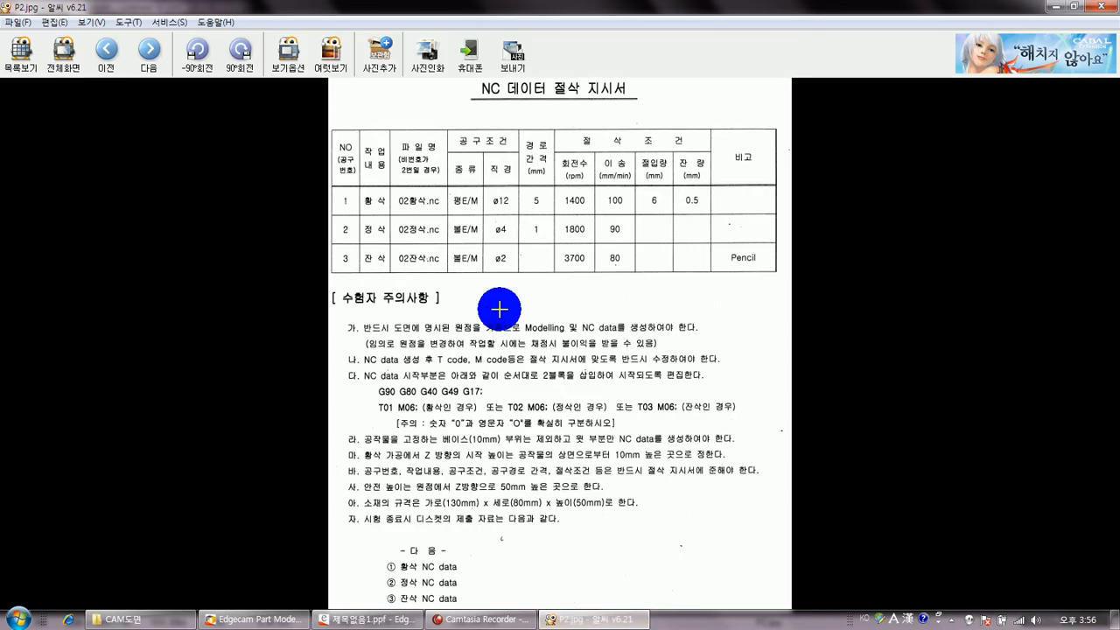
pyautogui.click(1077, 6)
pyautogui.write('100')
pyautogui.press('Tab')
pyautogui.write('8')
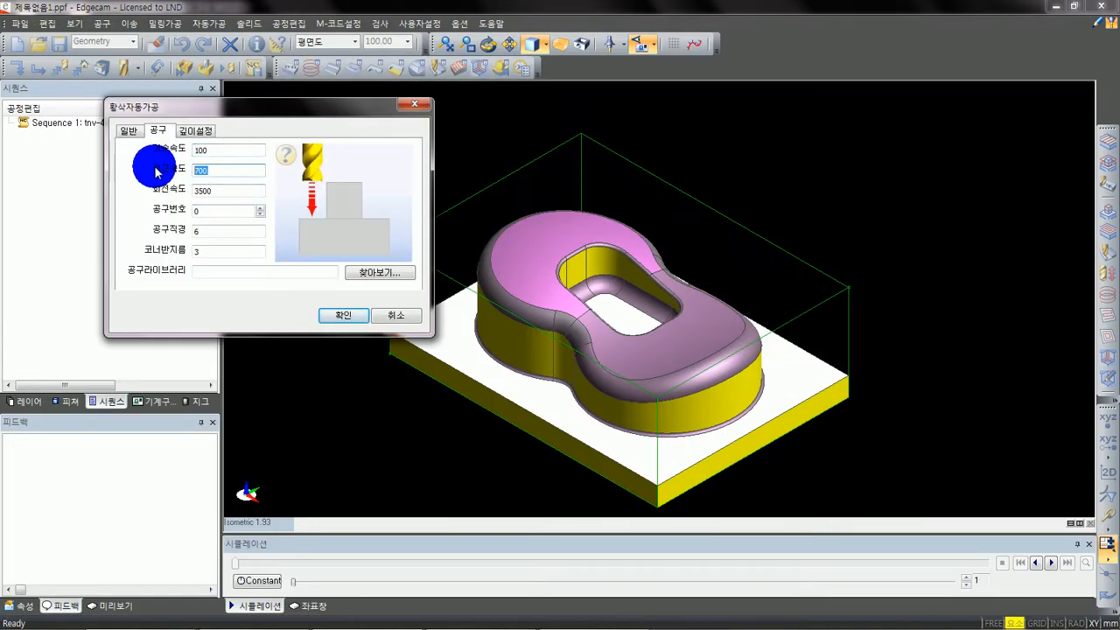
pyautogui.write('0')
pyautogui.click(219, 193)
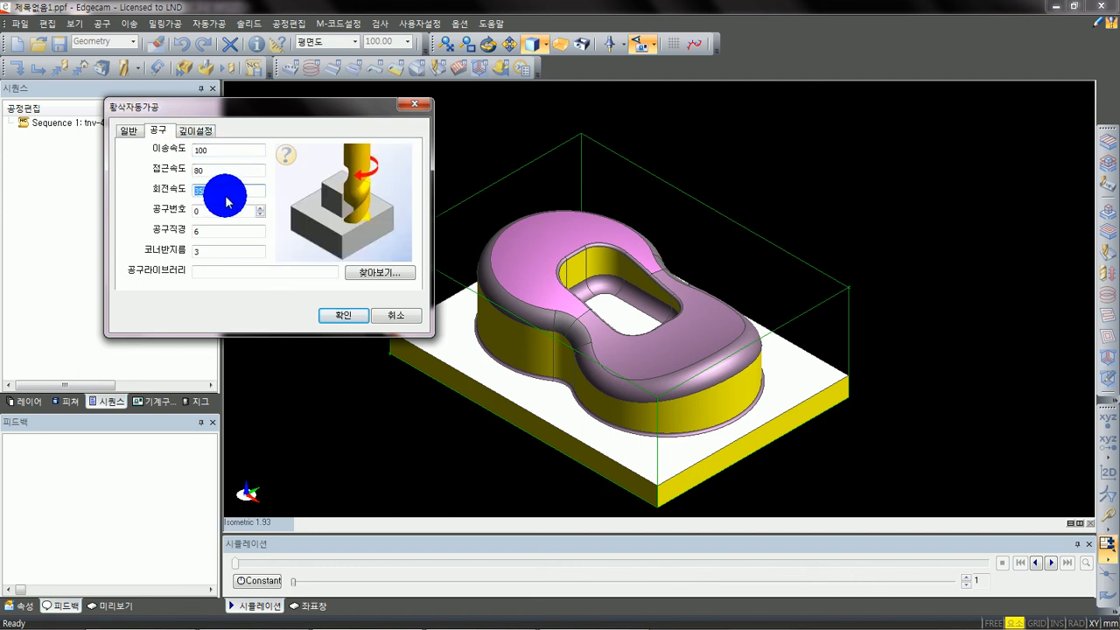
pyautogui.write('1400')
# - Set the roughing tool number to 1 and the tool diameter to 12
pyautogui.click(262, 209)
pyautogui.click(226, 233)
pyautogui.write('12')
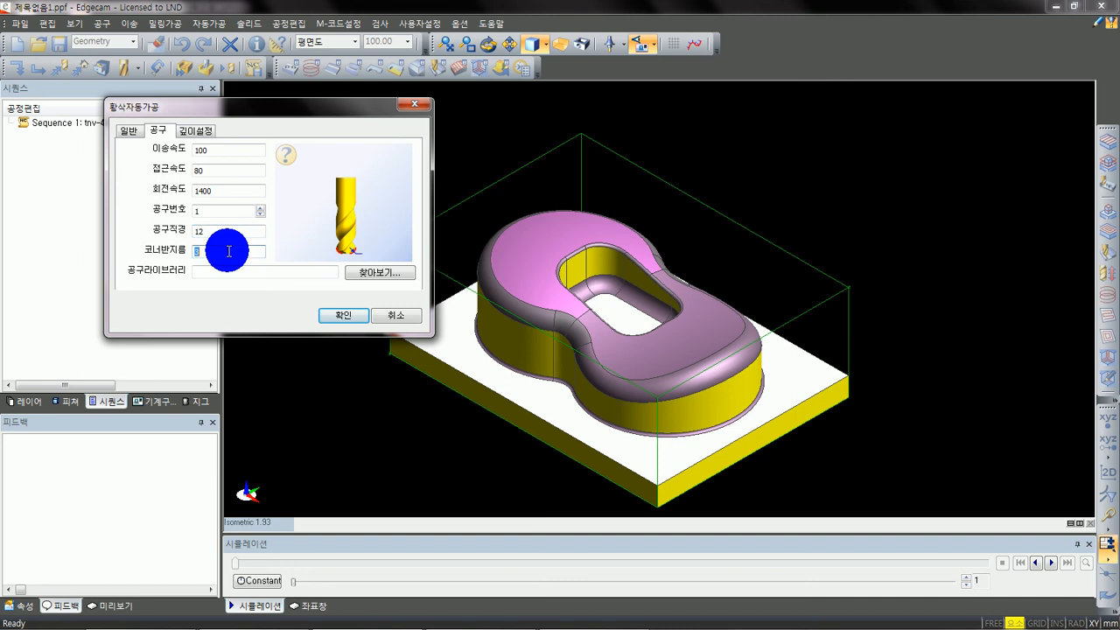
# - Set the roughing safe height to 50, start height to 10 and cut increment to 6, as required by the instruction sheet
pyautogui.click(199, 127)
pyautogui.write('10')
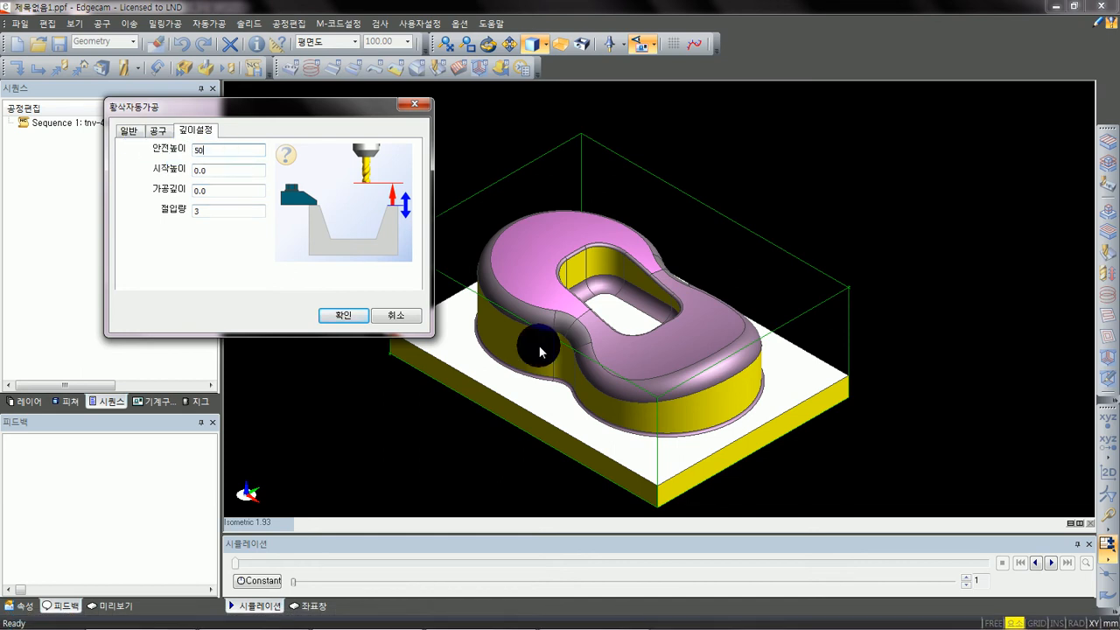
pyautogui.click(597, 620)
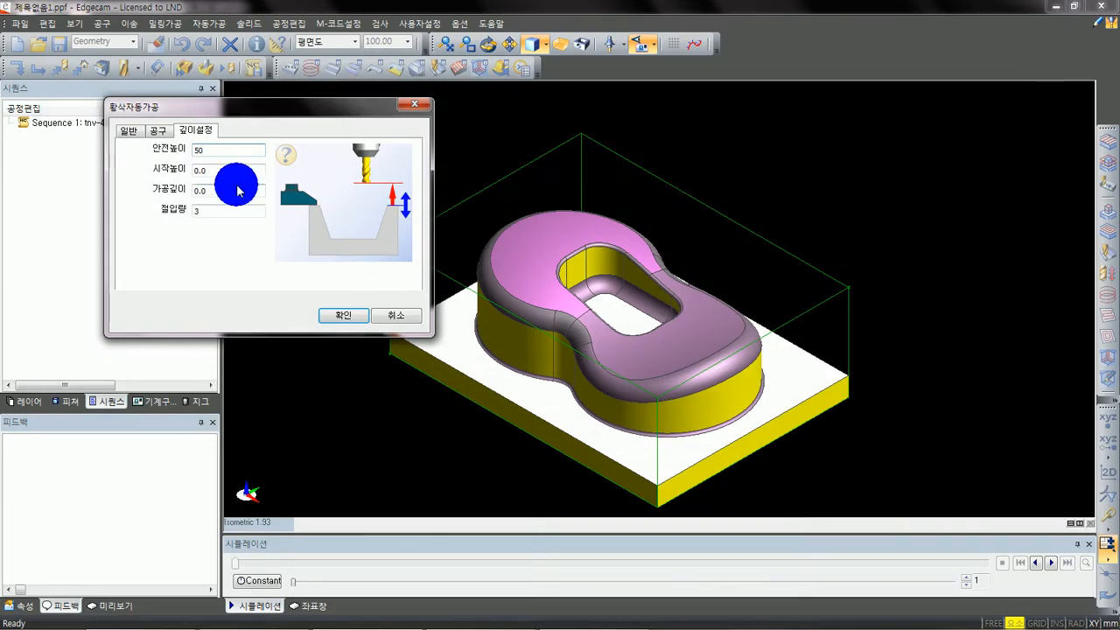
pyautogui.write('0')
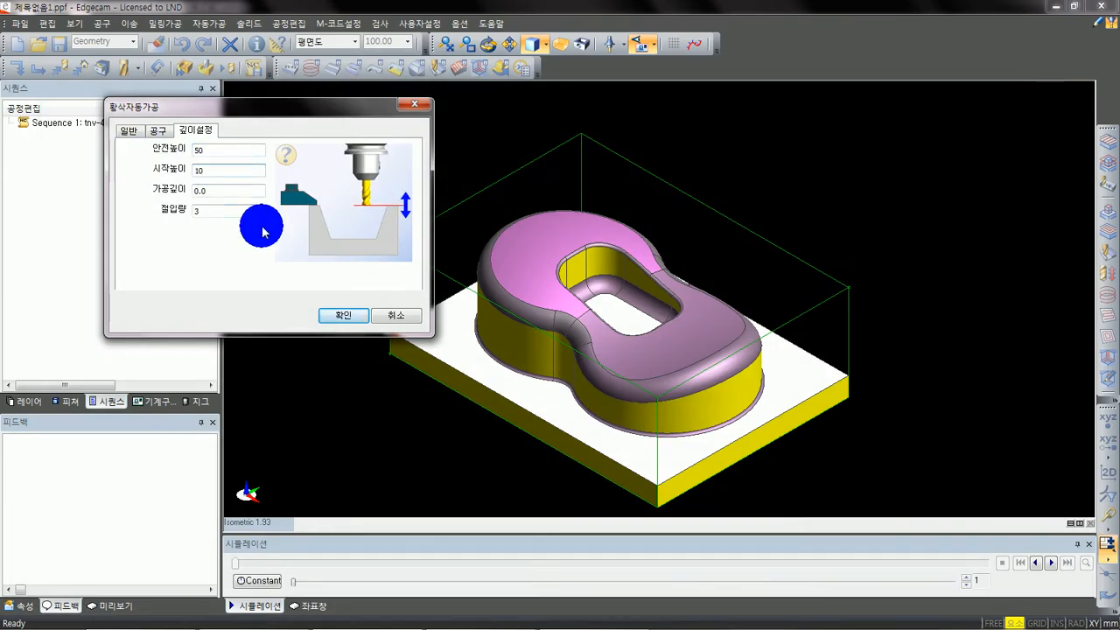
pyautogui.click(594, 618)
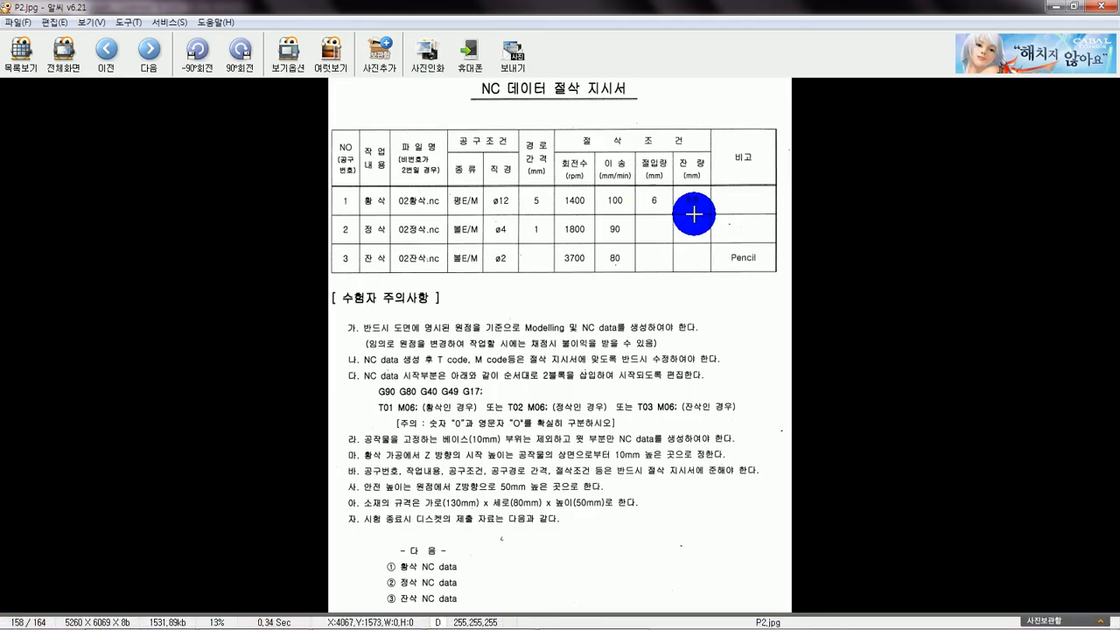
pyautogui.click(1057, 7)
pyautogui.write('6')
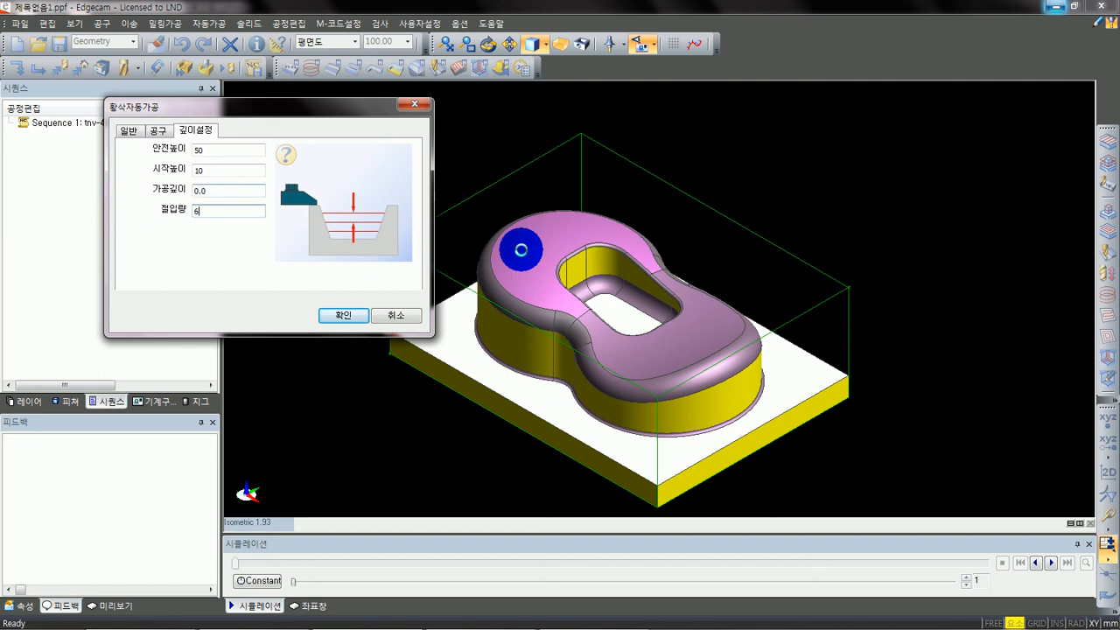
# - Confirm the roughing settings, pick the stock box as the material, and generate and inspect the toolpath
pyautogui.click(355, 318)
pyautogui.click(498, 196)
pyautogui.rightClick(508, 183)
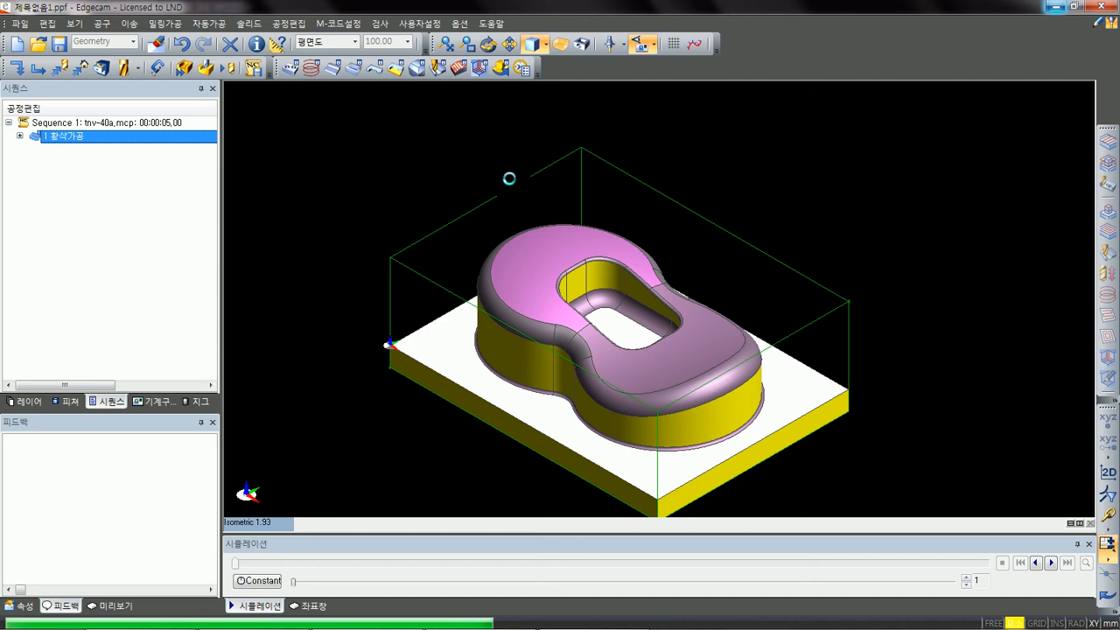
pyautogui.scroll(-3, 628, 277)
pyautogui.moveTo(627, 277); pyautogui.dragTo(593, 278, button='middle')
pyautogui.scroll(2, 601, 292)
# - Start the NC code output for the roughing sequence and save it to the desktop as 황삭데이터.nc
pyautogui.click(253, 69)
pyautogui.click(396, 163)
pyautogui.click(335, 101)
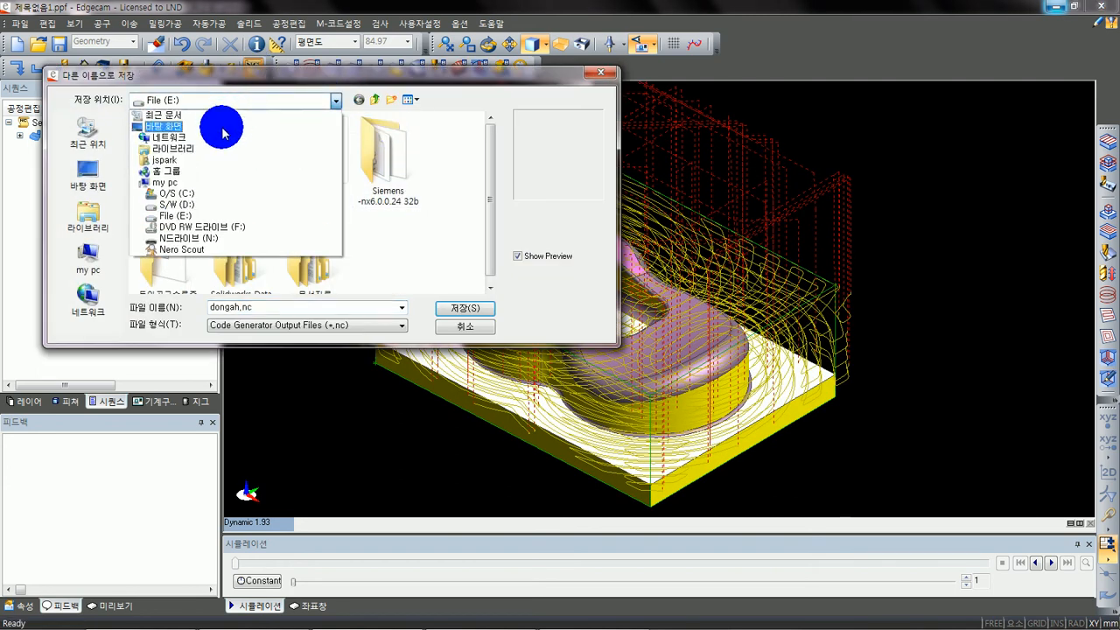
pyautogui.click(196, 128)
pyautogui.moveTo(469, 619)
pyautogui.click(588, 619)
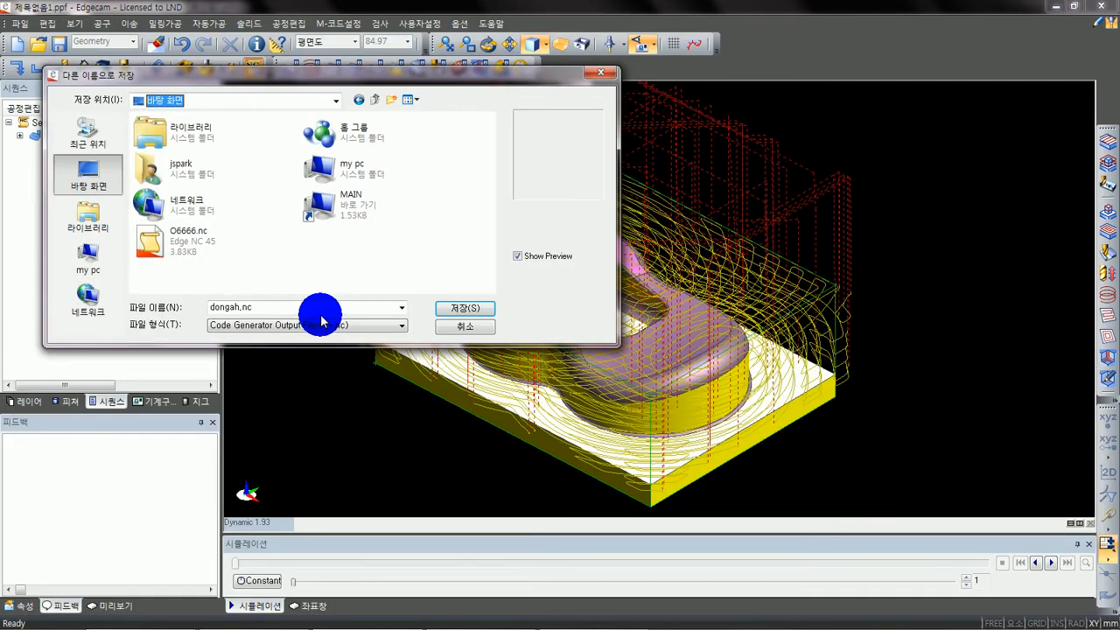
pyautogui.click(239, 307)
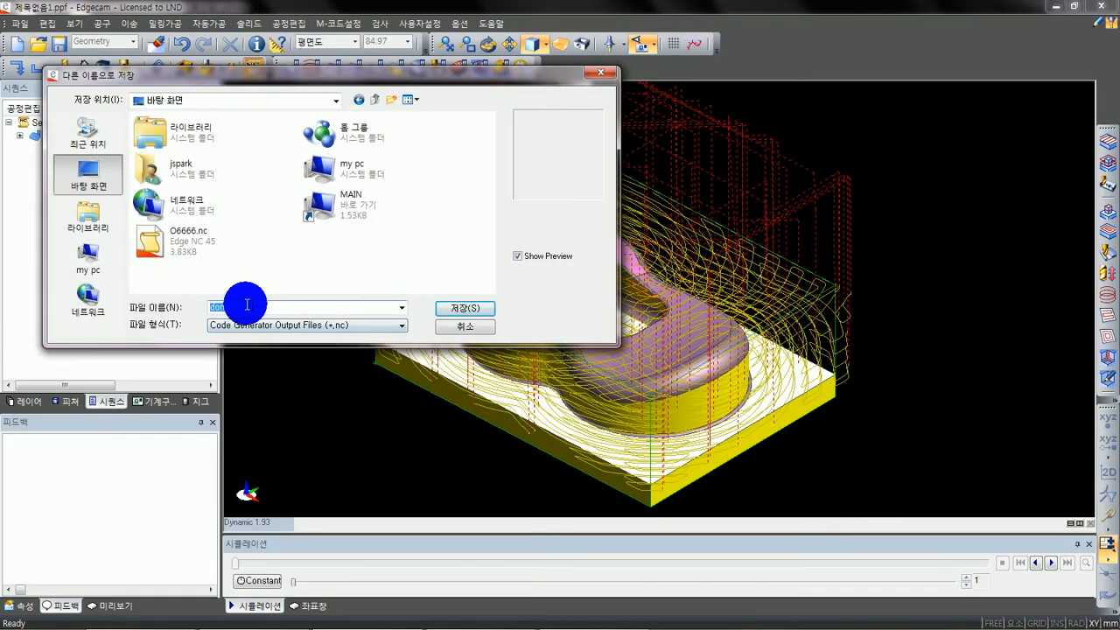
pyautogui.doubleClick(239, 307)
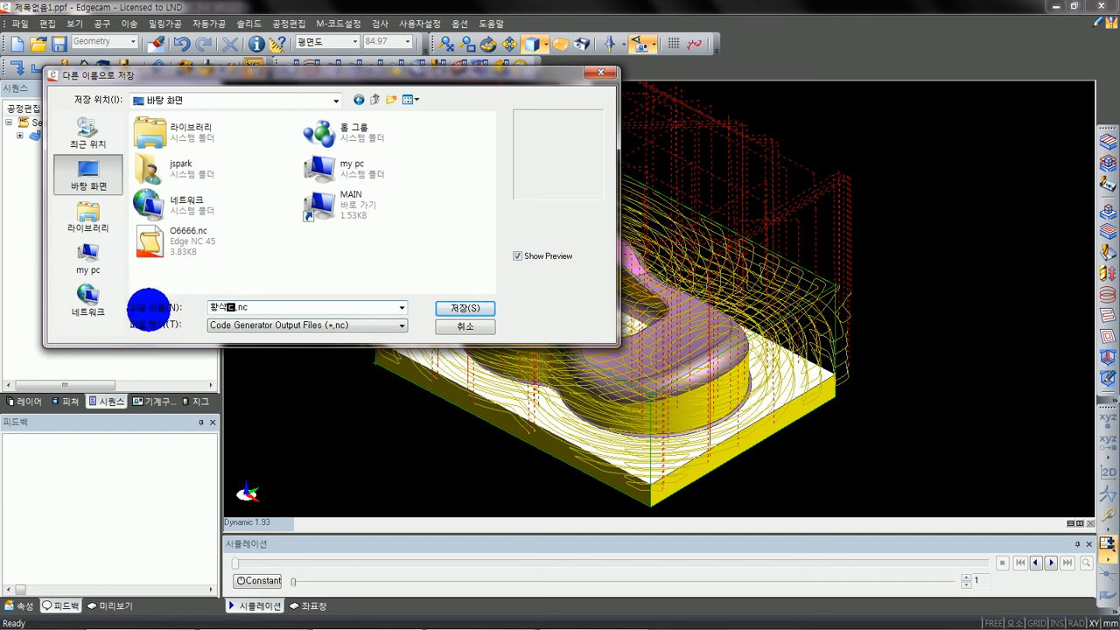
pyautogui.write('황삭데이터')
pyautogui.press('Return')
# - Confirm the NC output settings and generate the roughing code without entering a program ID number
pyautogui.click(326, 257)
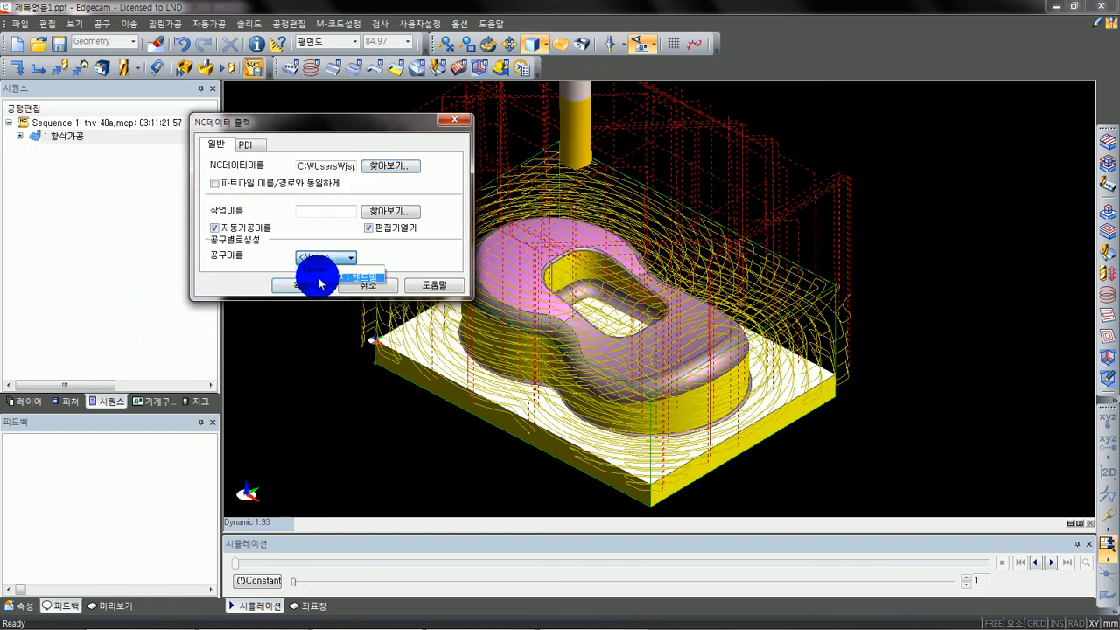
pyautogui.click(302, 285)
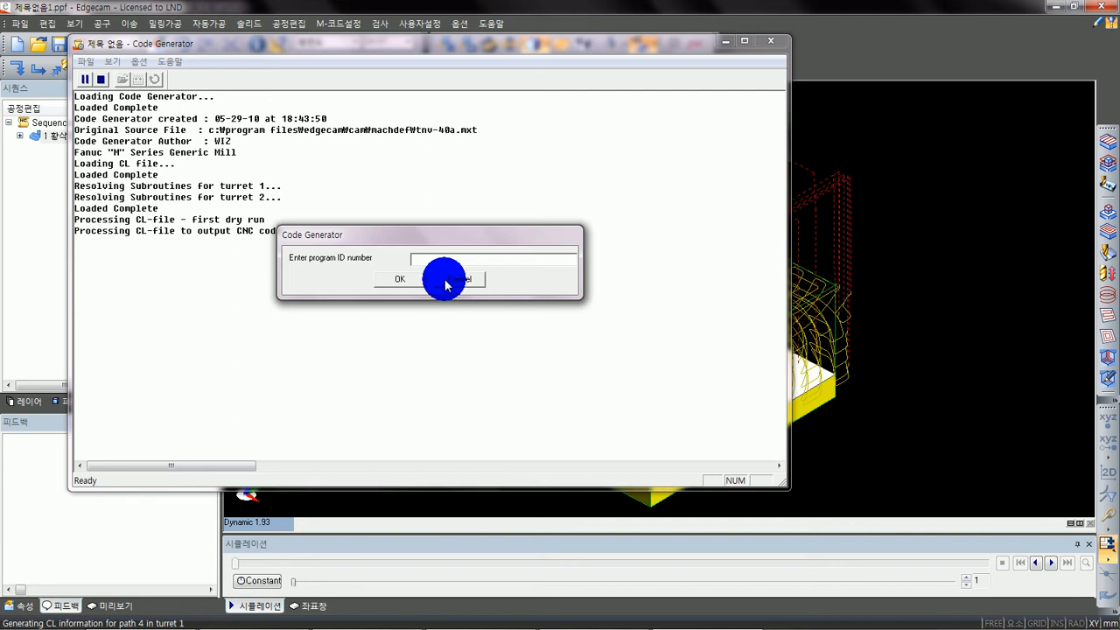
pyautogui.click(454, 280)
pyautogui.click(460, 281)
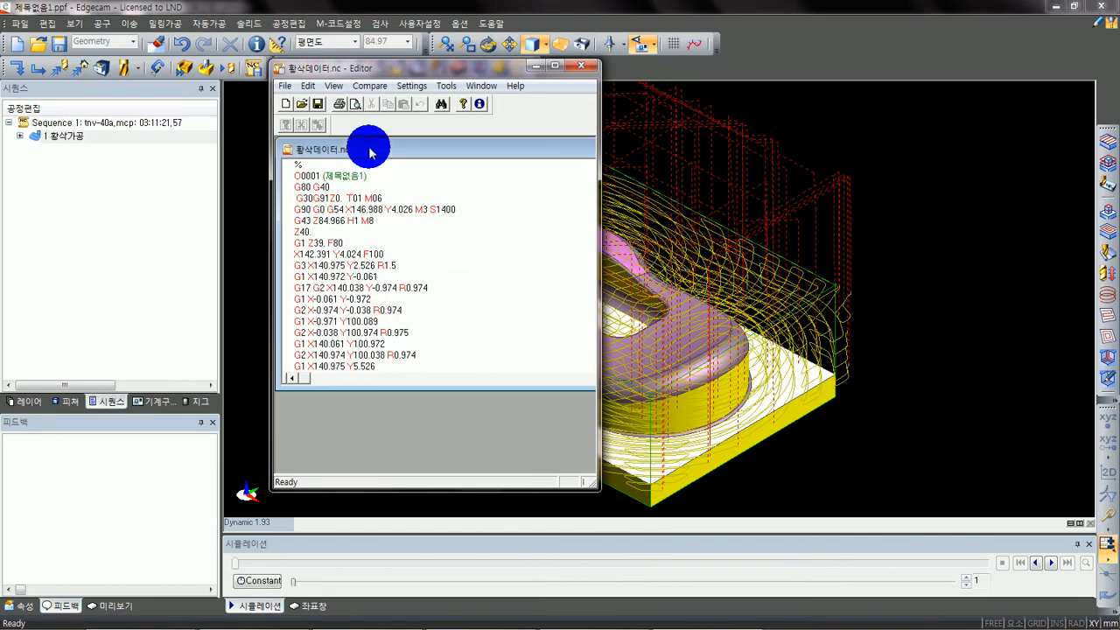
# - Review the opening blocks of the roughing NC program, including its tool-change line, and close the code editor
pyautogui.doubleClick(370, 150)
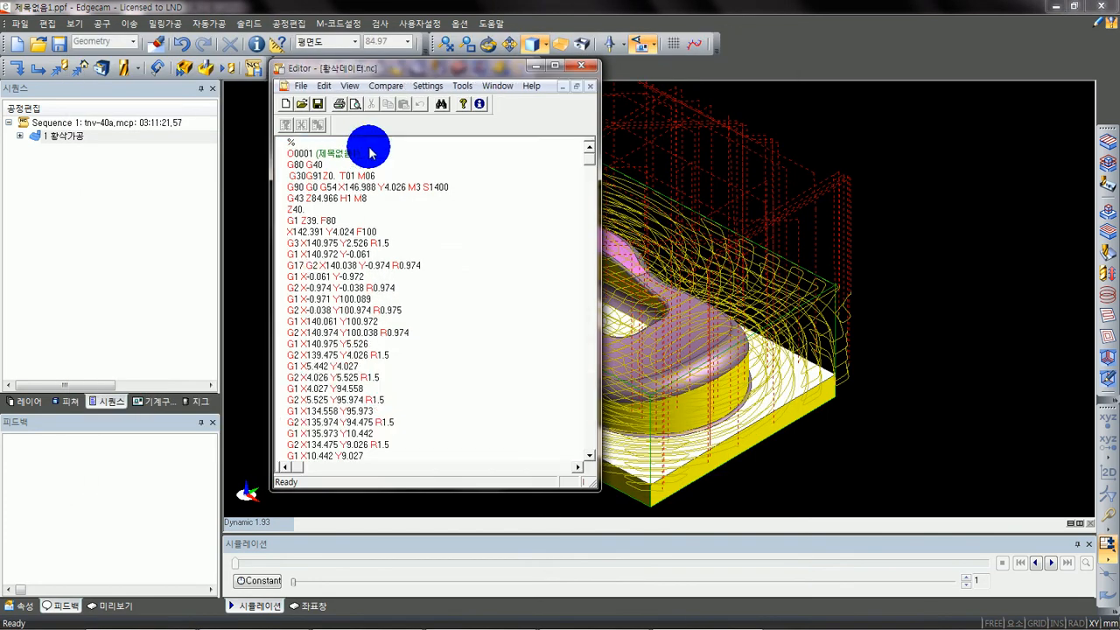
pyautogui.moveTo(372, 172); pyautogui.dragTo(251, 105)
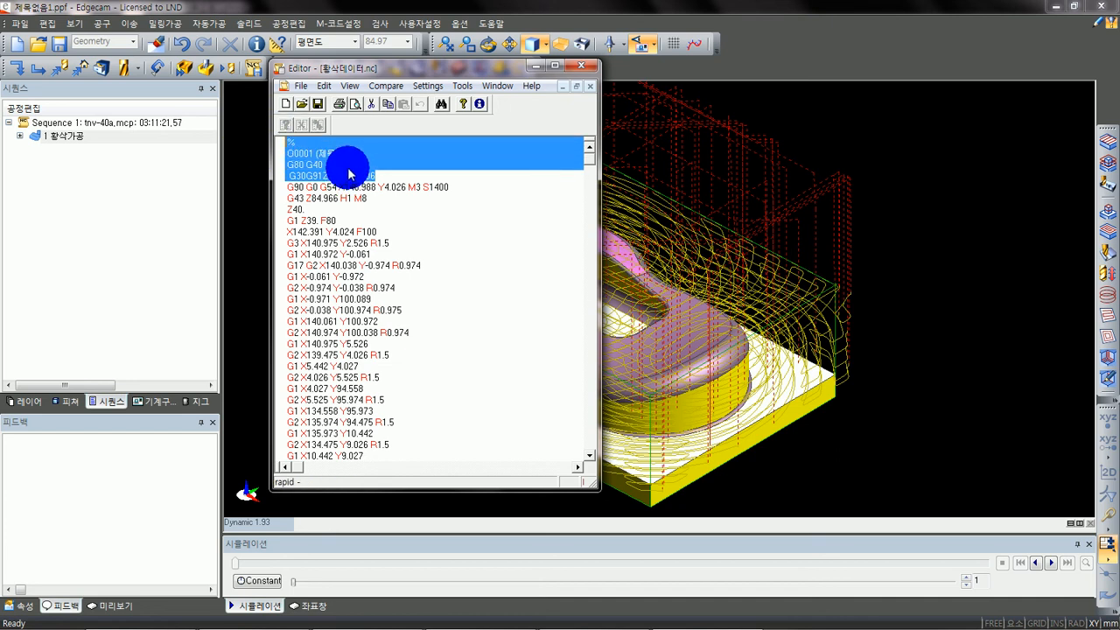
pyautogui.click(428, 220)
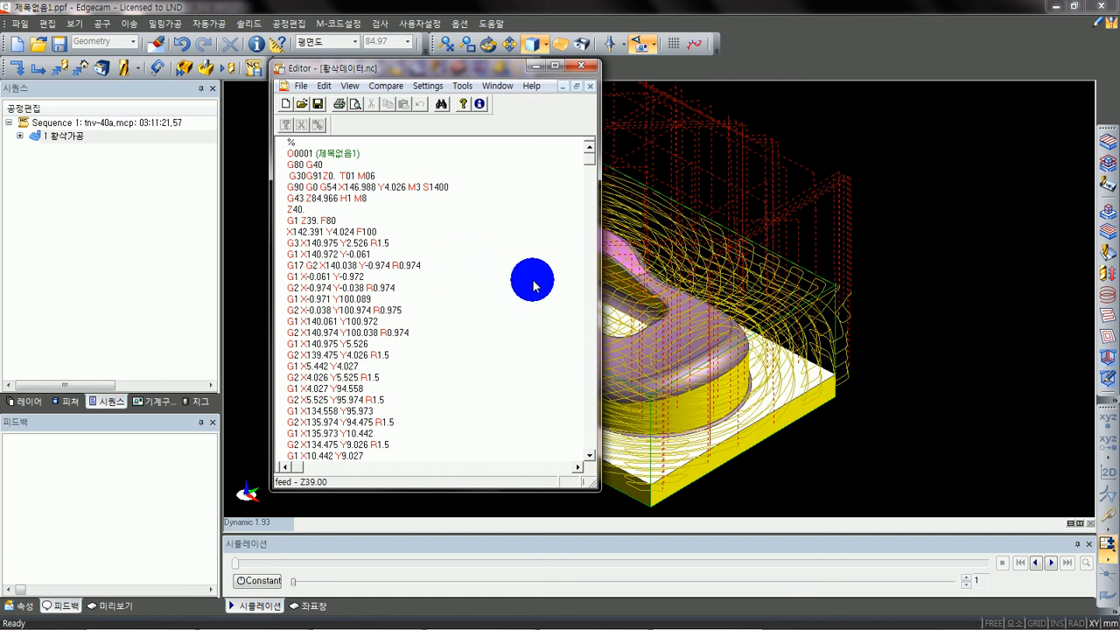
pyautogui.click(581, 66)
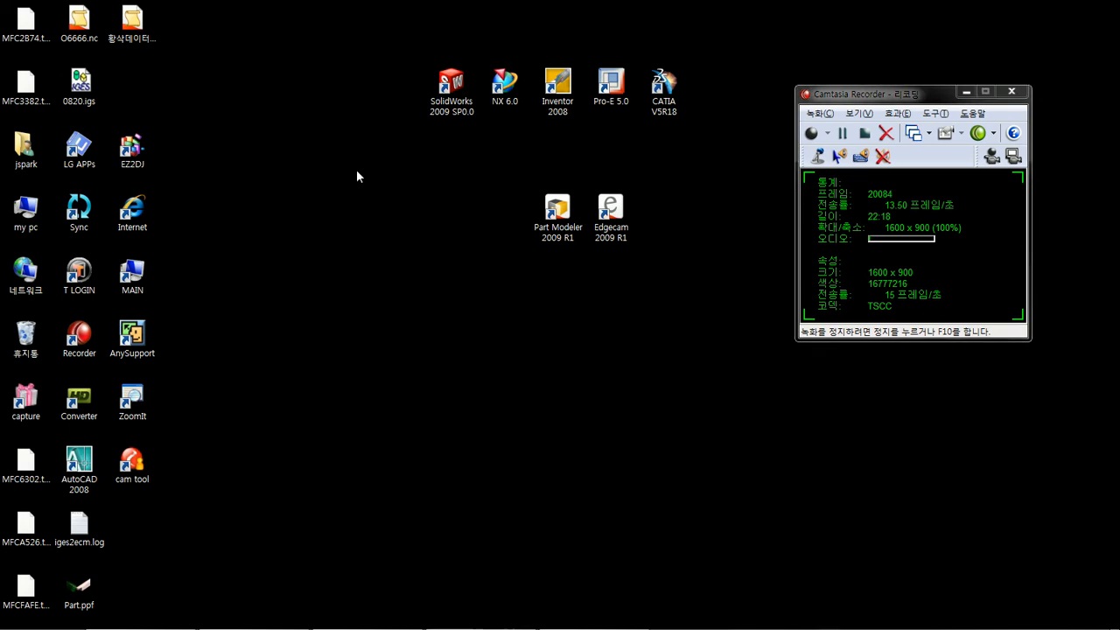
# - Move the 황삭데이터.nc file to an empty area of the desktop and return to the part in Edgecam
pyautogui.moveTo(131, 22); pyautogui.dragTo(717, 412)
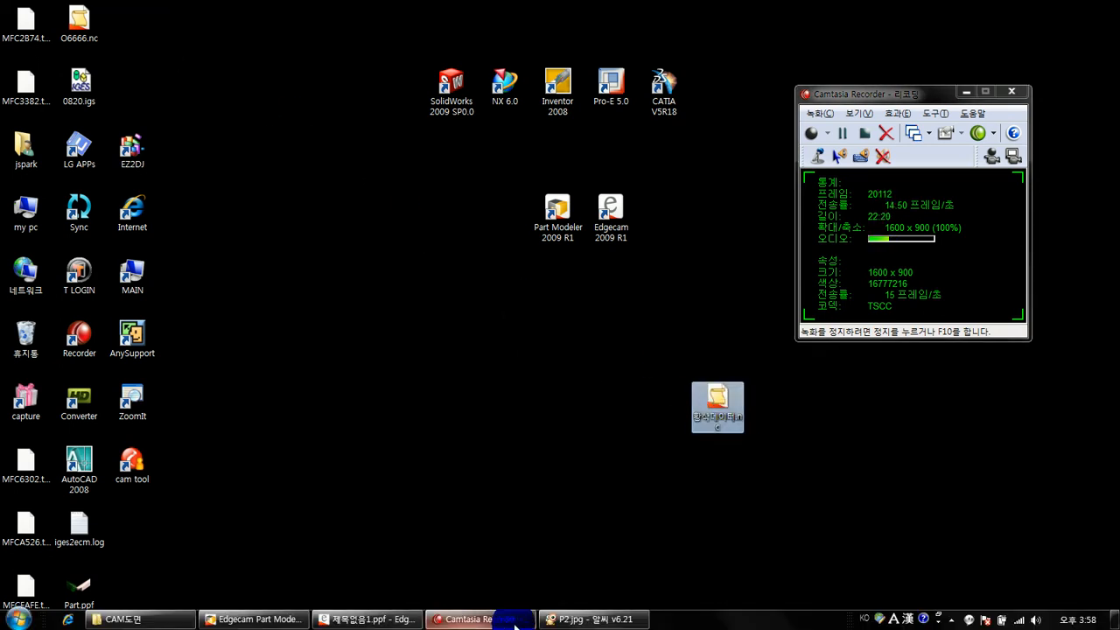
pyautogui.click(396, 623)
pyautogui.scroll(-1, 598, 254)
pyautogui.moveTo(630, 236); pyautogui.dragTo(557, 239, button='middle')
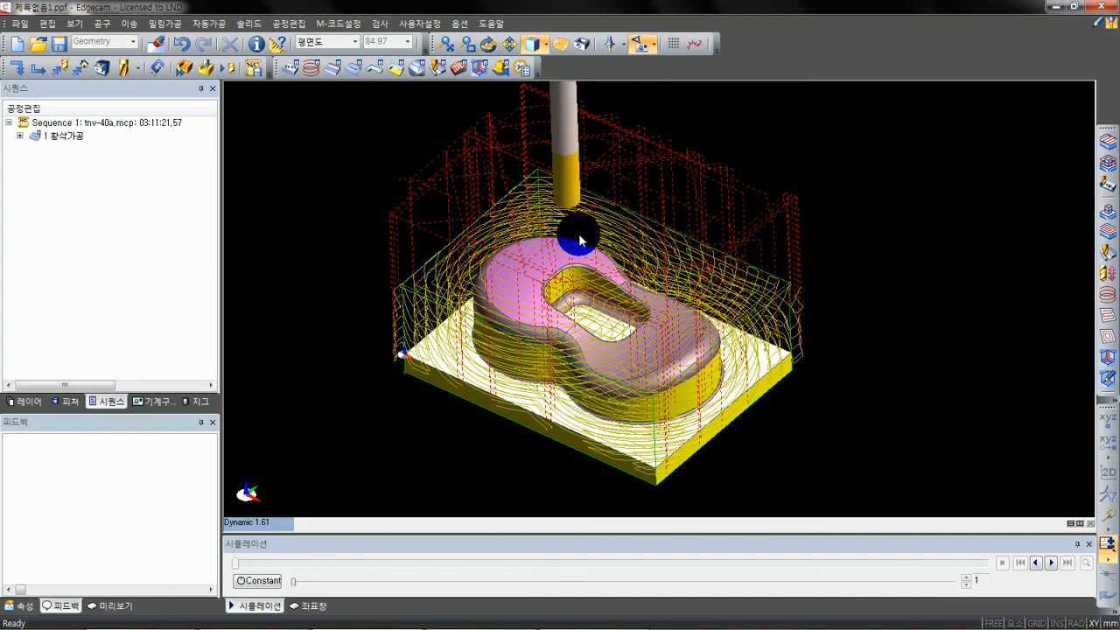
# - Start automatic shape machining (형상자동가공) on the solid within the stock box, using 상하향가공 cutting and an empty radius
pyautogui.click(375, 70)
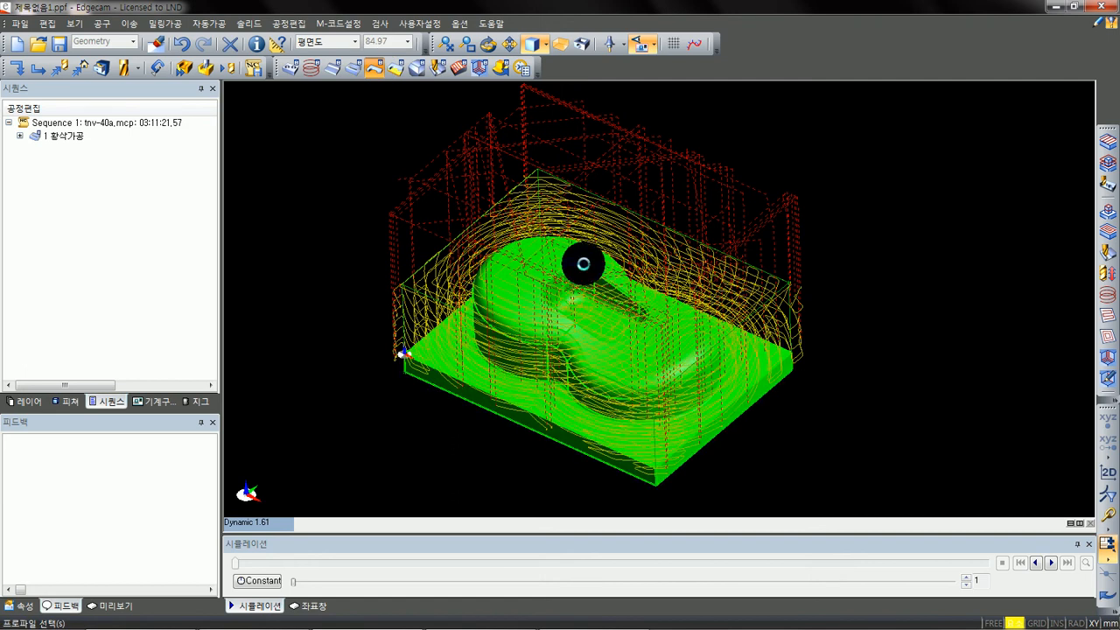
pyautogui.click(584, 264)
pyautogui.doubleClick(492, 212)
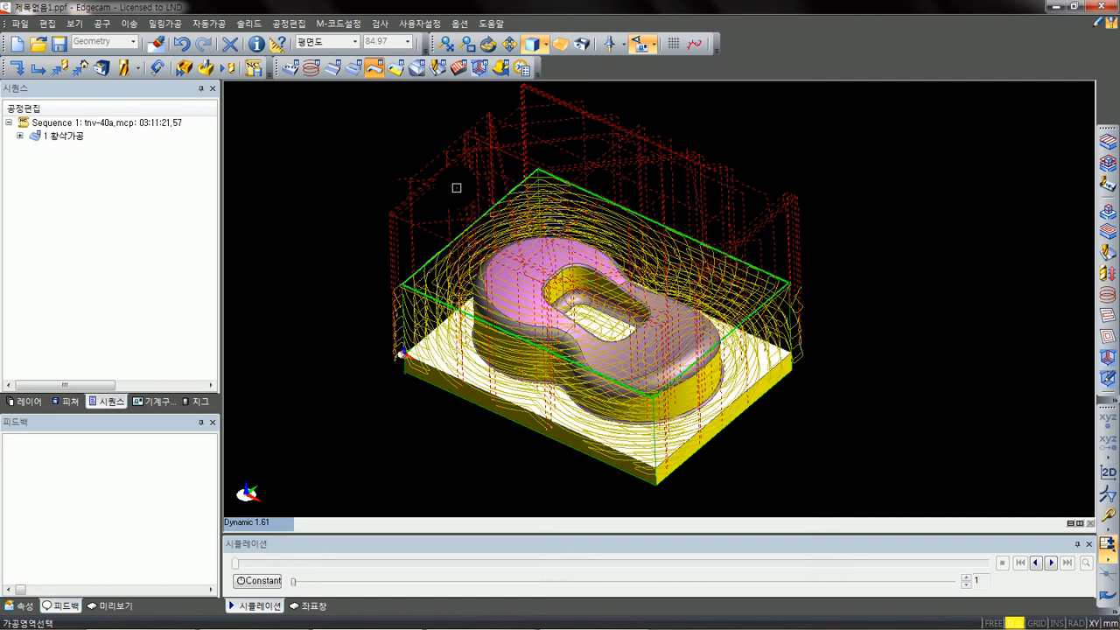
pyautogui.rightClick(457, 187)
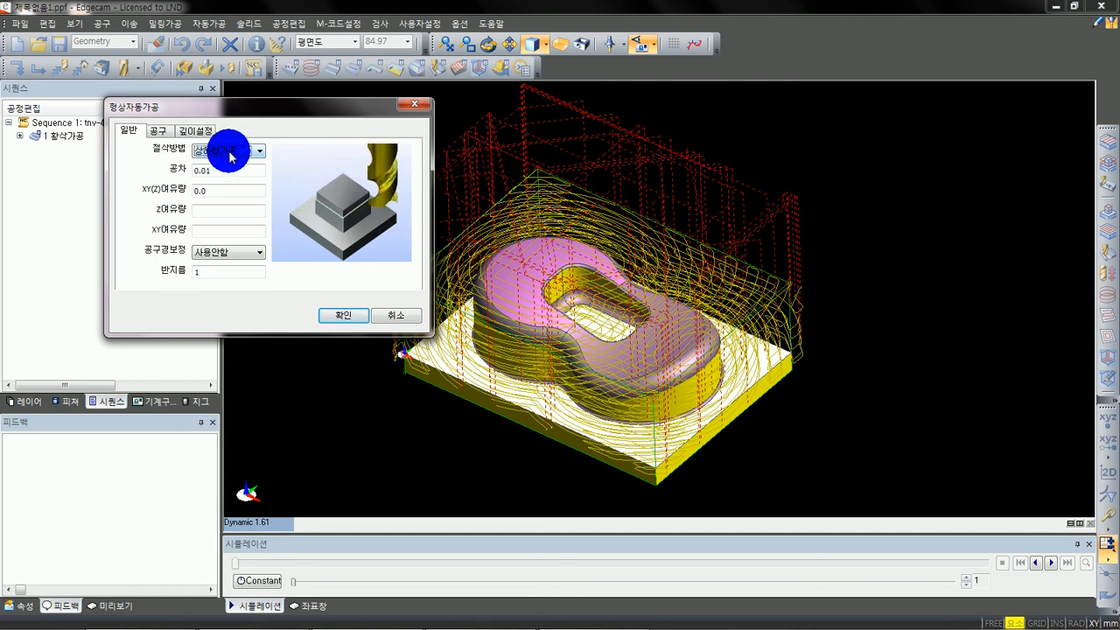
pyautogui.click(219, 269)
pyautogui.click(256, 252)
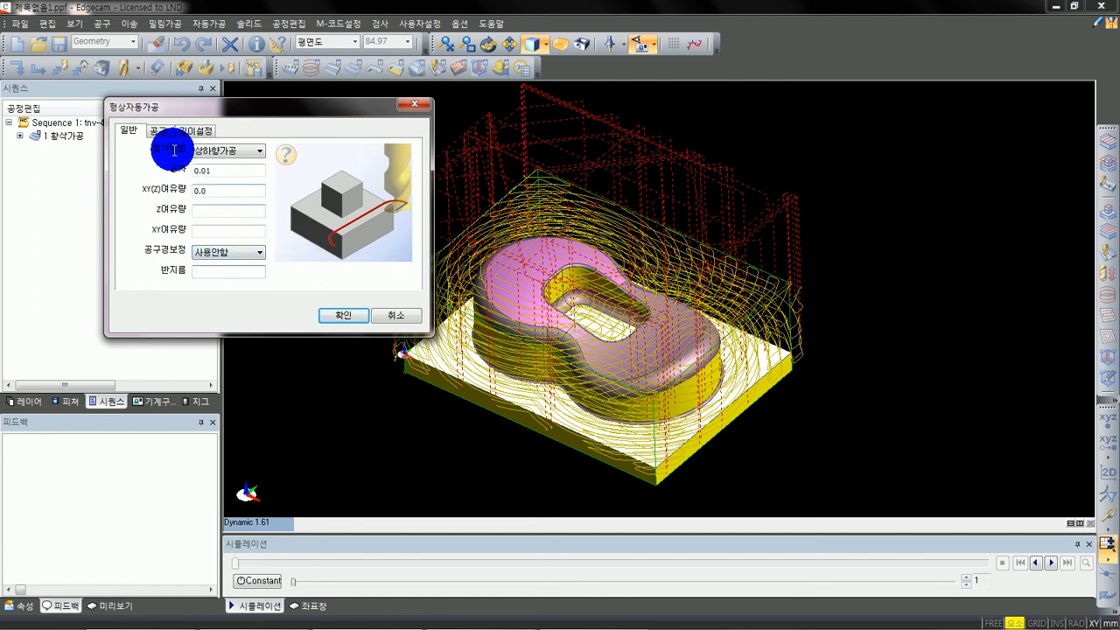
# - Following the instruction sheet, set the shape machining tool's feed rate to 90, Z feed to 80 and spindle speed to 1800
pyautogui.click(158, 132)
pyautogui.click(600, 617)
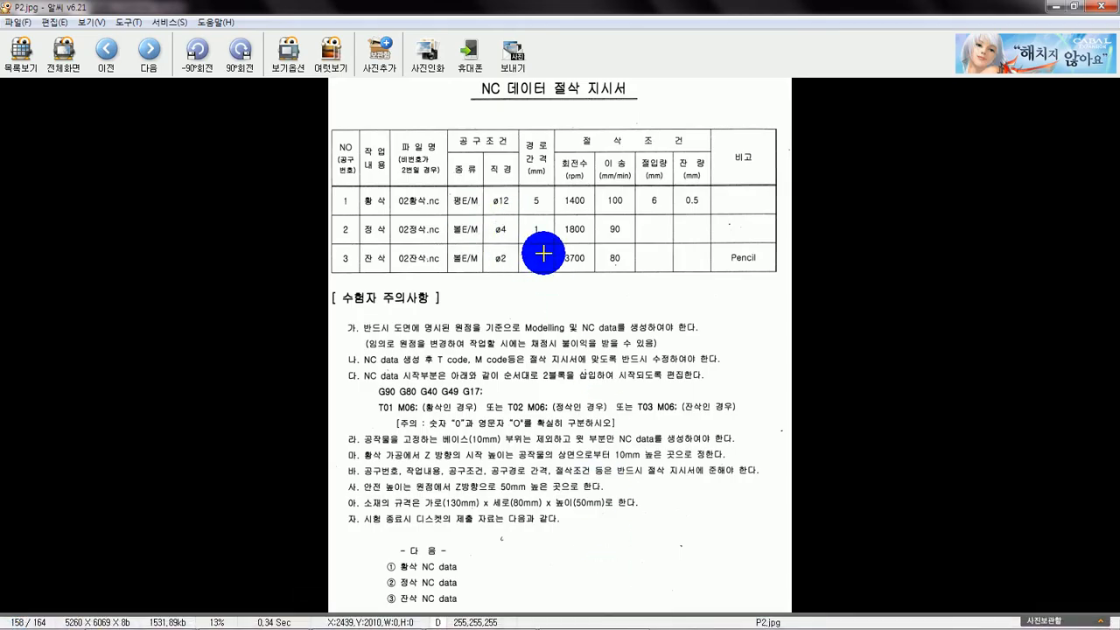
pyautogui.click(1056, 7)
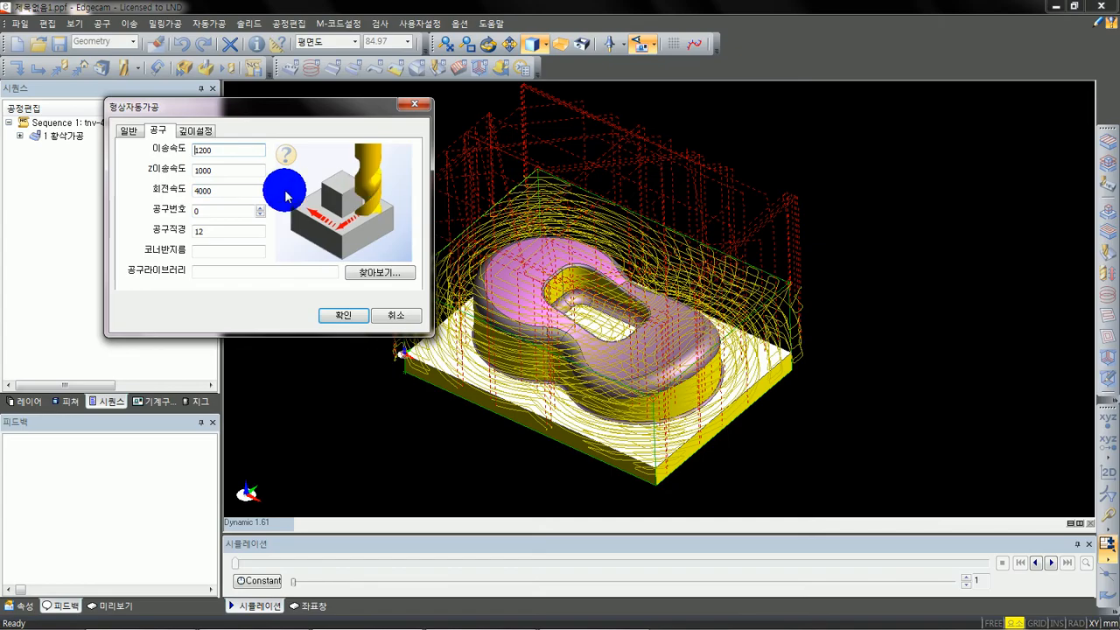
pyautogui.click(235, 171)
pyautogui.click(235, 192)
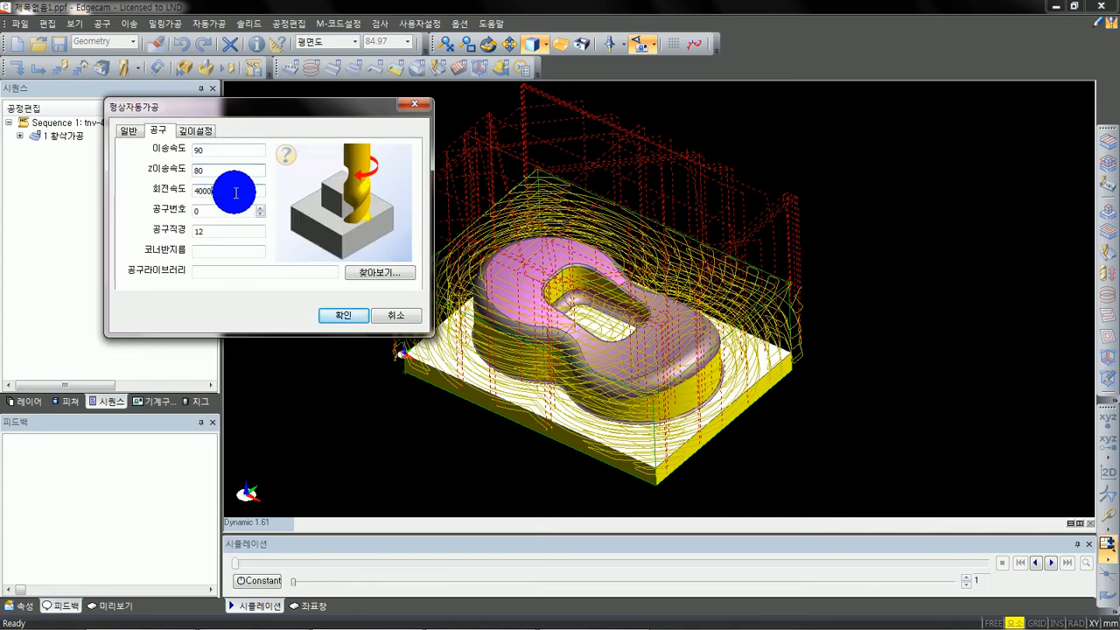
pyautogui.write('1800')
# - Set the shape machining tool number to 2, with a tool diameter of 4 and a corner radius of 2
pyautogui.click(260, 208)
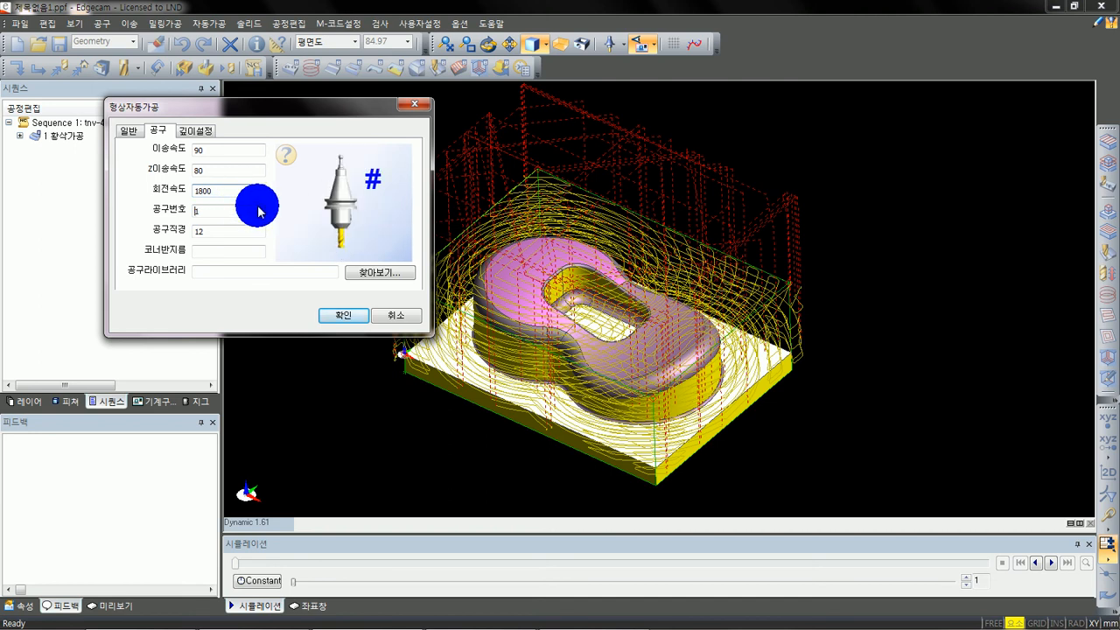
pyautogui.click(260, 208)
pyautogui.doubleClick(229, 234)
pyautogui.write('4')
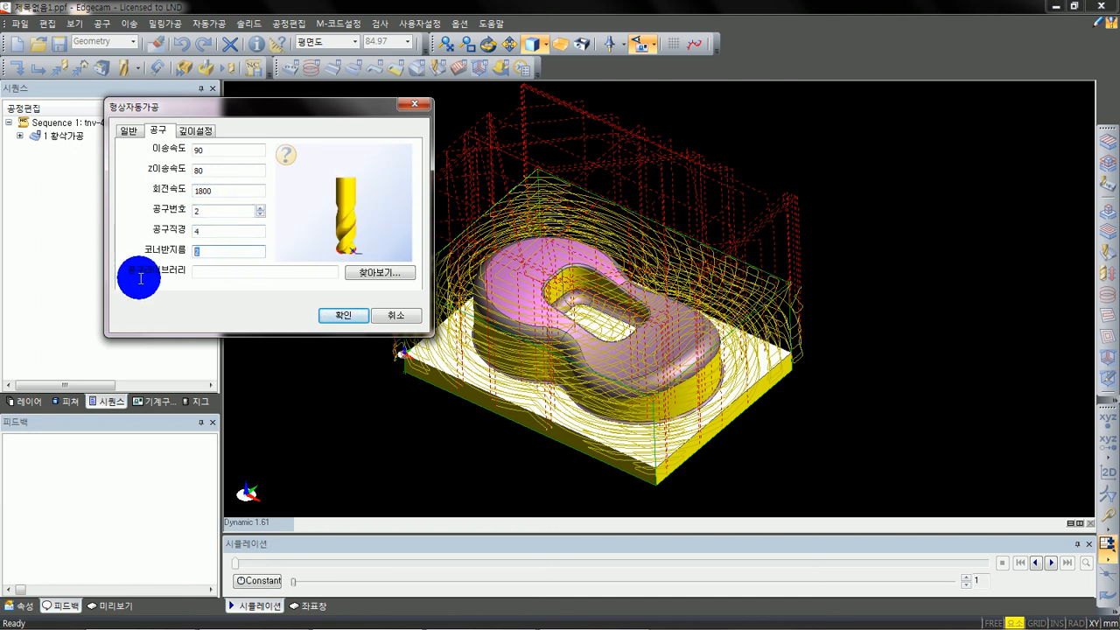
# - Set the shape machining safe height to 50, start height to 10 and cut increment to 1, then generate the toolpath
pyautogui.click(203, 132)
pyautogui.doubleClick(221, 149)
pyautogui.write('50')
pyautogui.doubleClick(230, 171)
pyautogui.write('1')
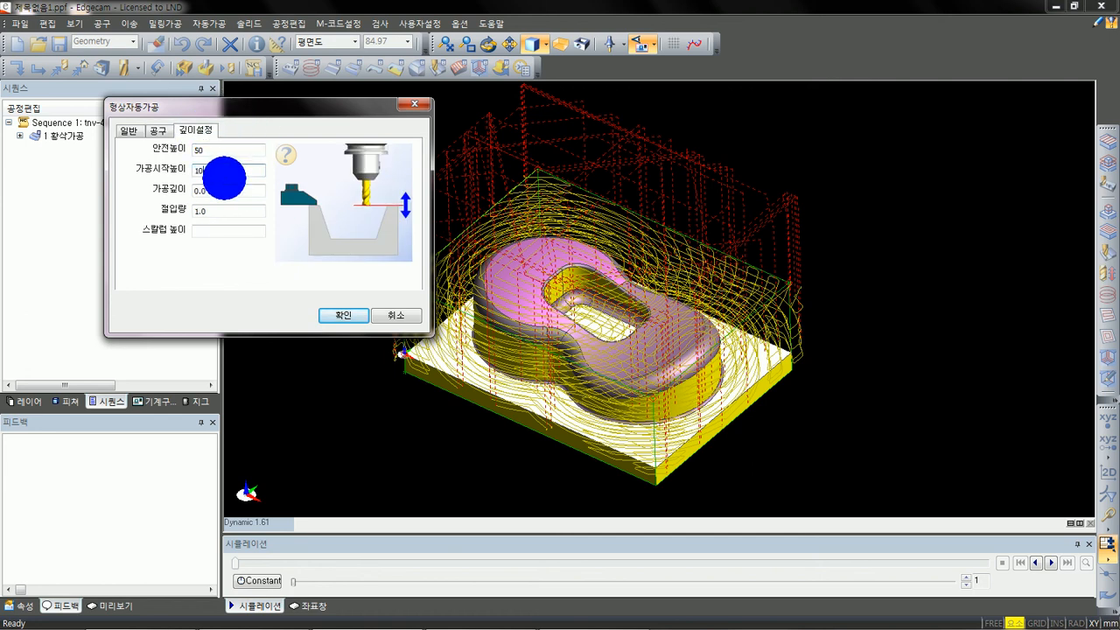
pyautogui.write('0')
pyautogui.doubleClick(224, 212)
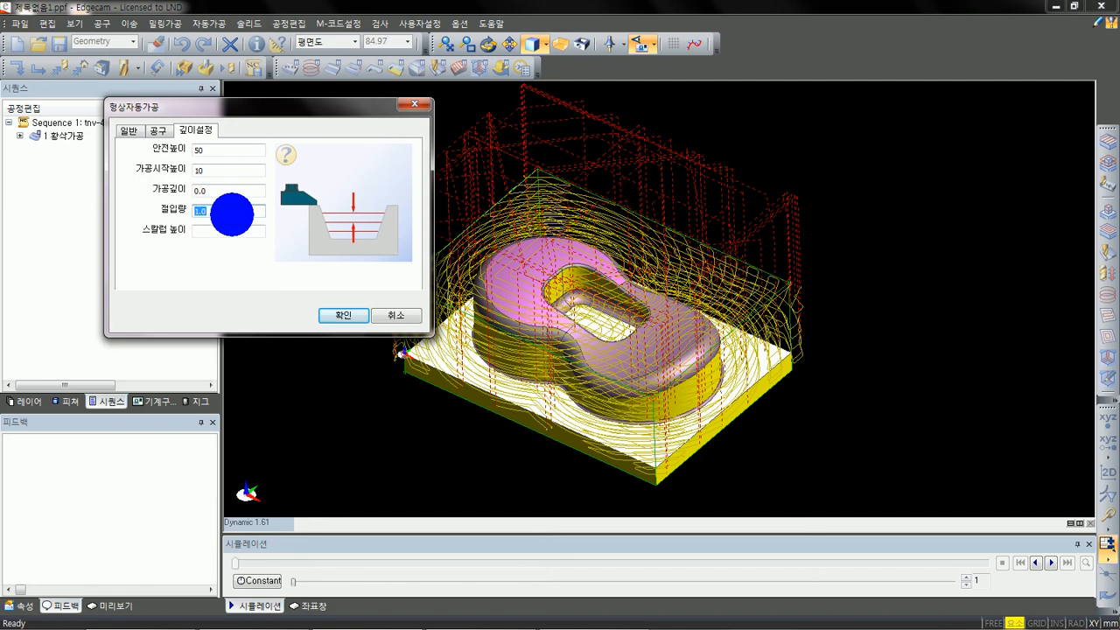
pyautogui.click(575, 613)
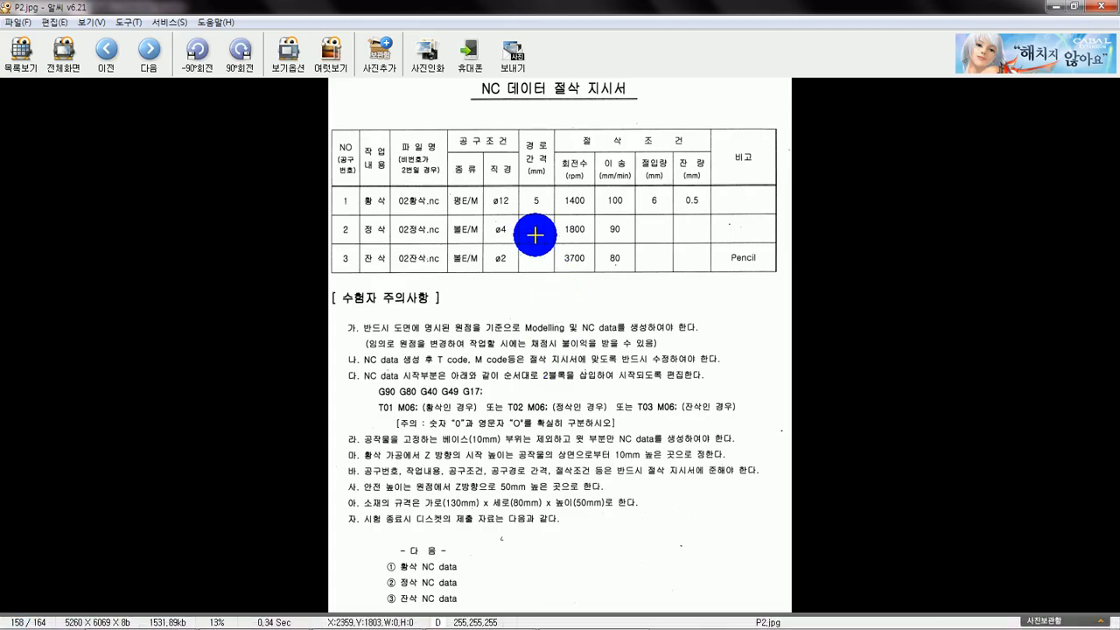
pyautogui.click(1048, 6)
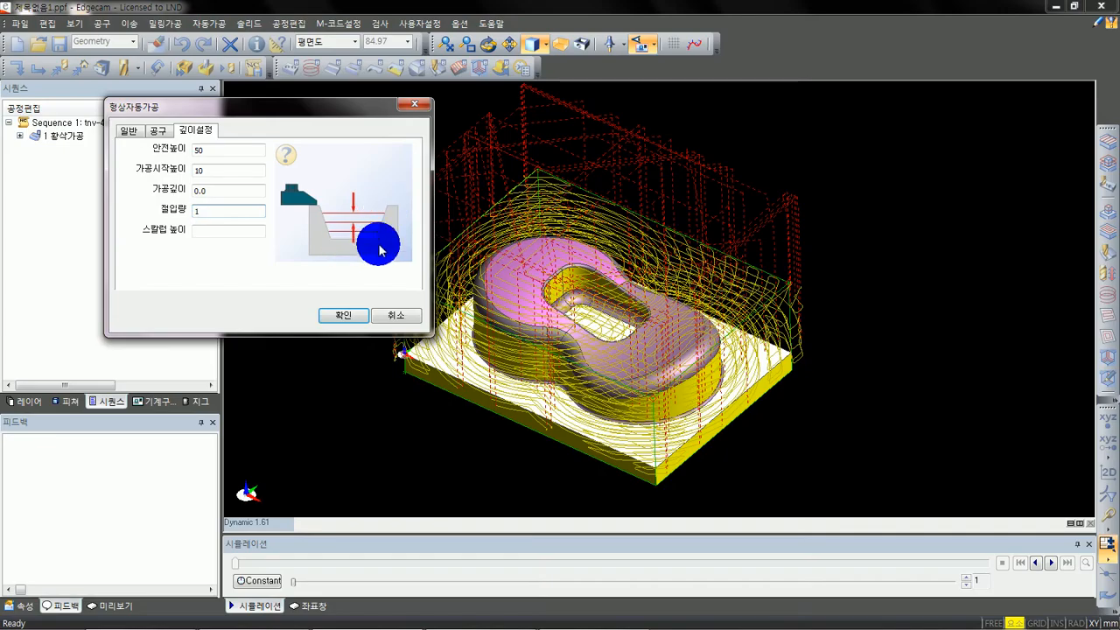
pyautogui.click(342, 317)
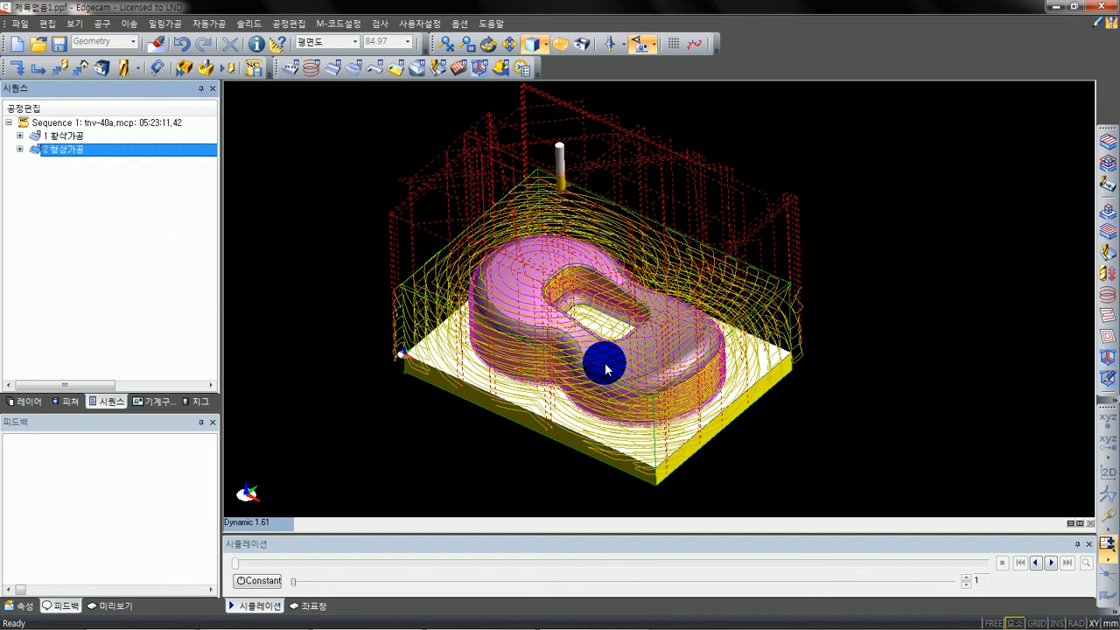
# - Examine the shape machining toolpath from several angles, focusing on the pass spacing over the walls and upper surfaces
pyautogui.moveTo(525, 334); pyautogui.dragTo(632, 287, button='middle')
pyautogui.scroll(3, 631, 287)
pyautogui.moveTo(494, 386); pyautogui.dragTo(533, 312, button='middle')
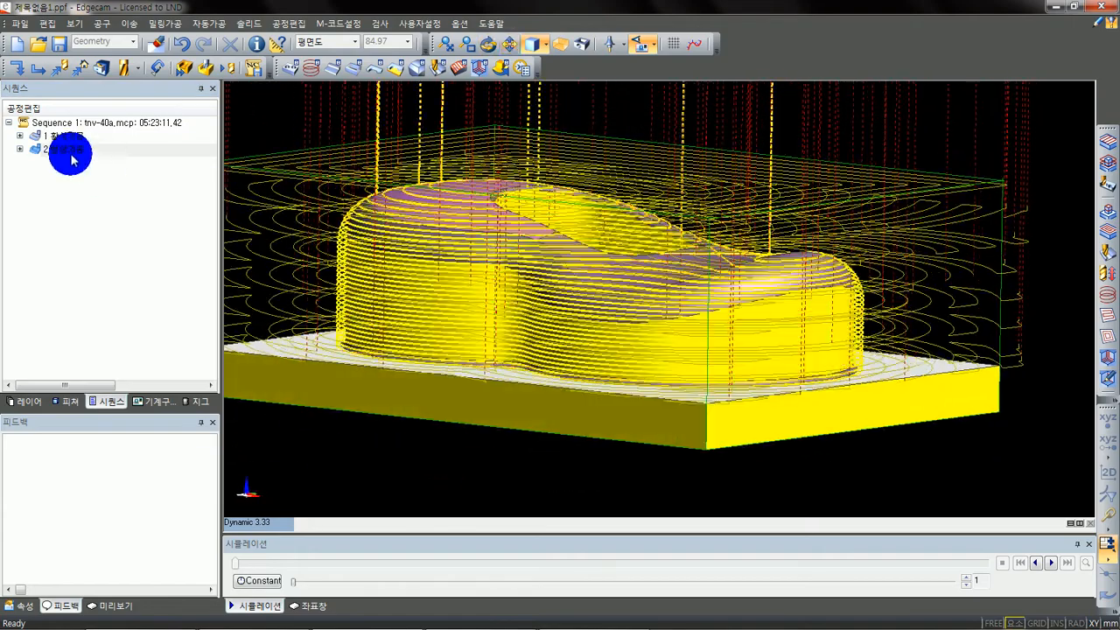
pyautogui.click(70, 150)
pyautogui.click(55, 150)
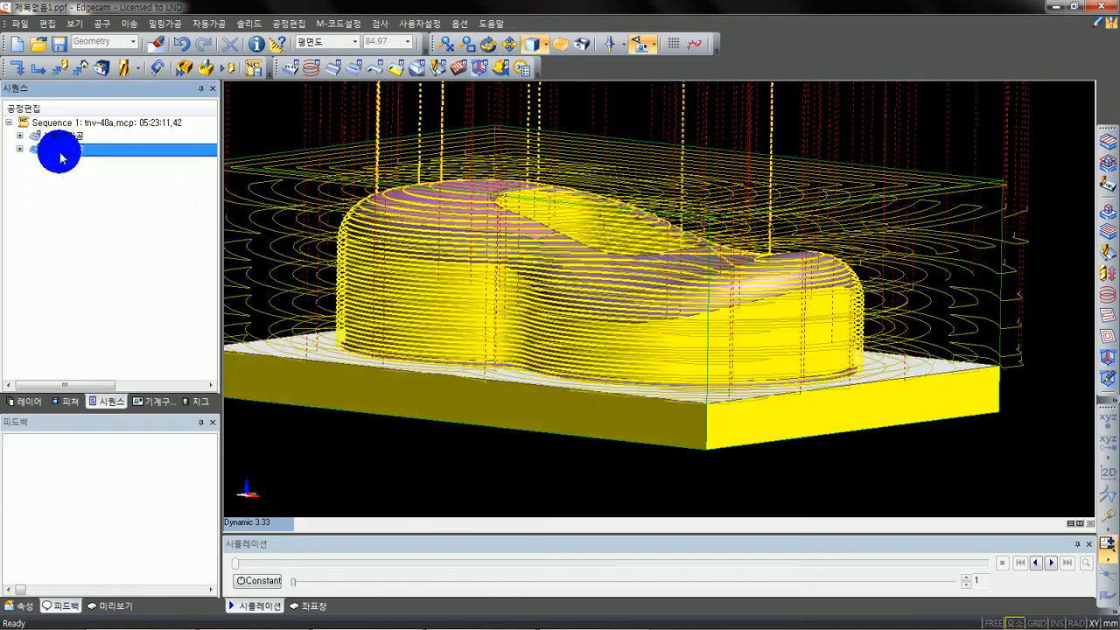
pyautogui.scroll(-1, 585, 257)
pyautogui.moveTo(585, 257); pyautogui.dragTo(632, 333, button='middle')
pyautogui.scroll(-1, 624, 325)
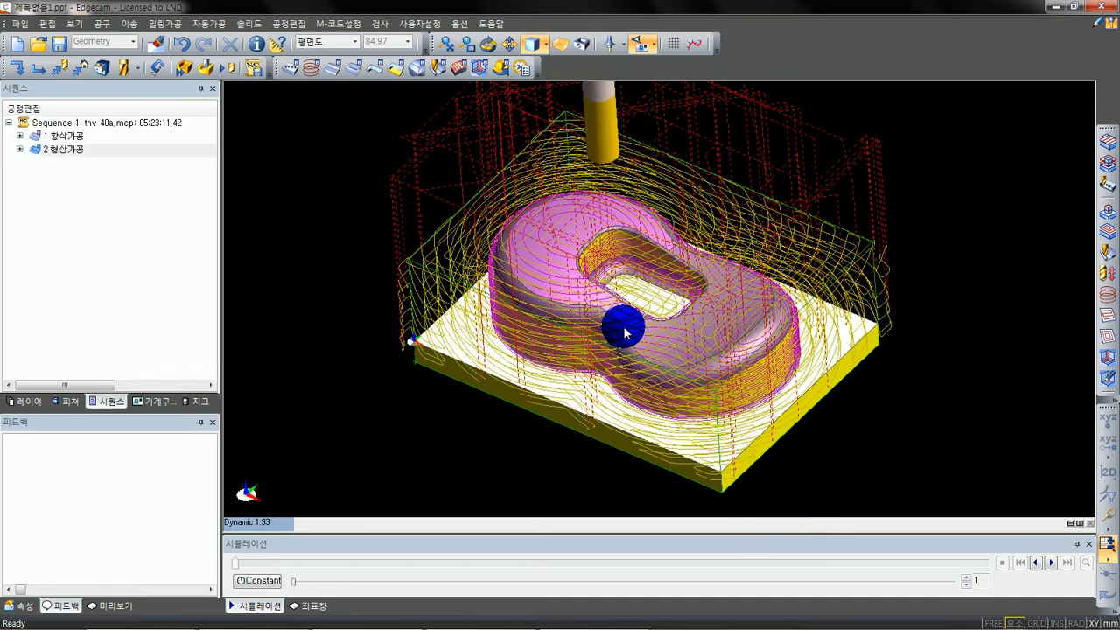
pyautogui.click(93, 295)
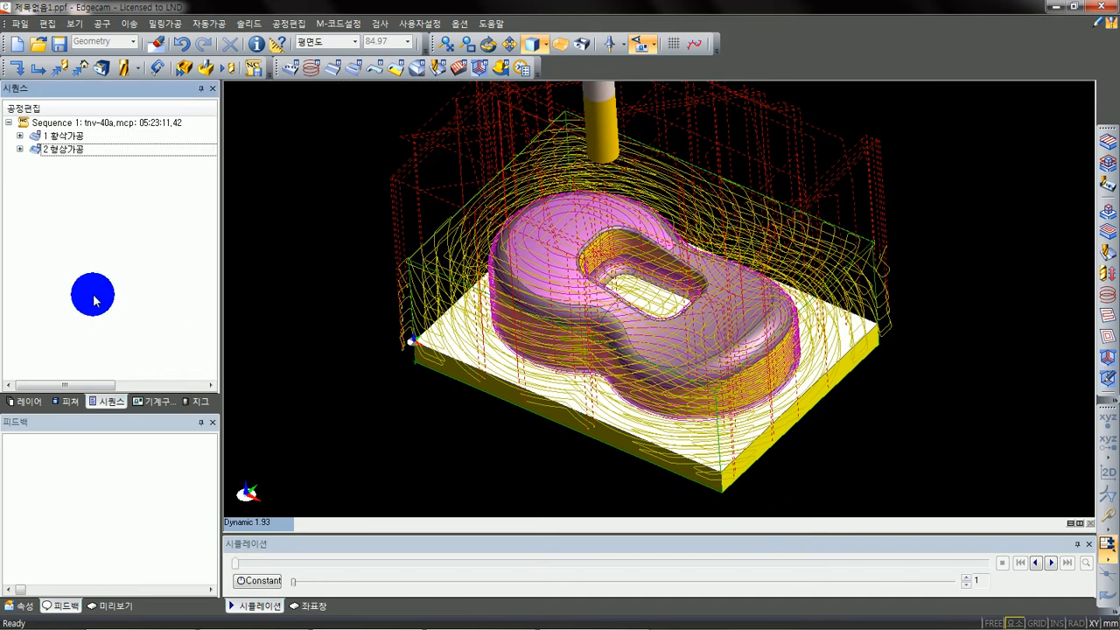
# - Start a parallel machining operation on the whole figure-eight solid, without picking a boundary, and open its settings
pyautogui.click(461, 71)
pyautogui.moveTo(627, 119); pyautogui.dragTo(585, 163, button='middle')
pyautogui.scroll(-1, 137, 160)
pyautogui.moveTo(425, 282); pyautogui.dragTo(374, 234, button='middle')
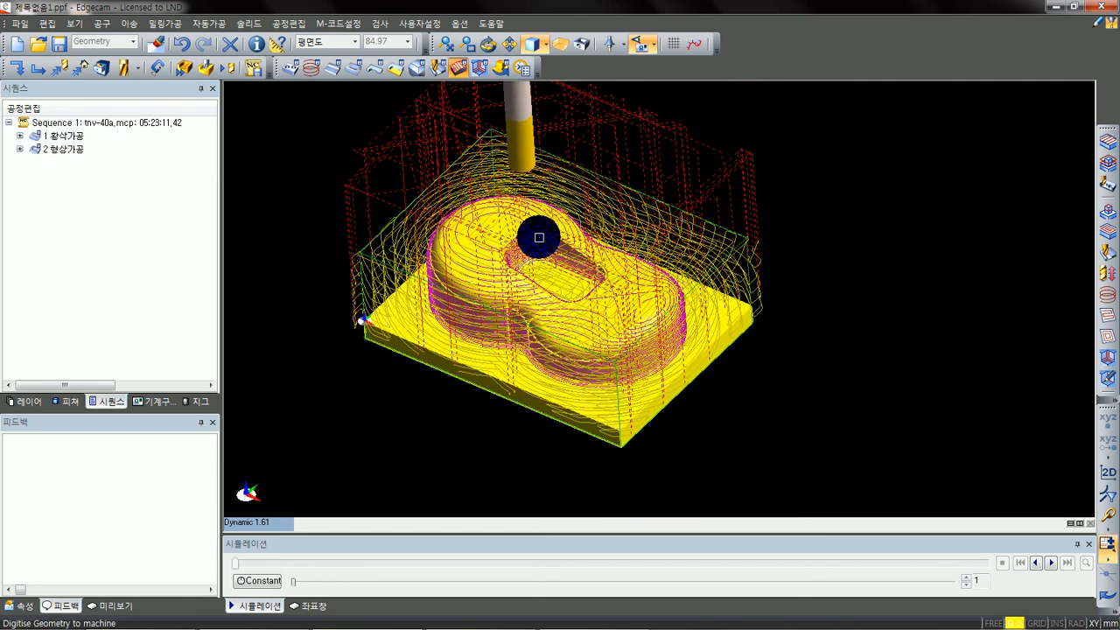
pyautogui.click(517, 253)
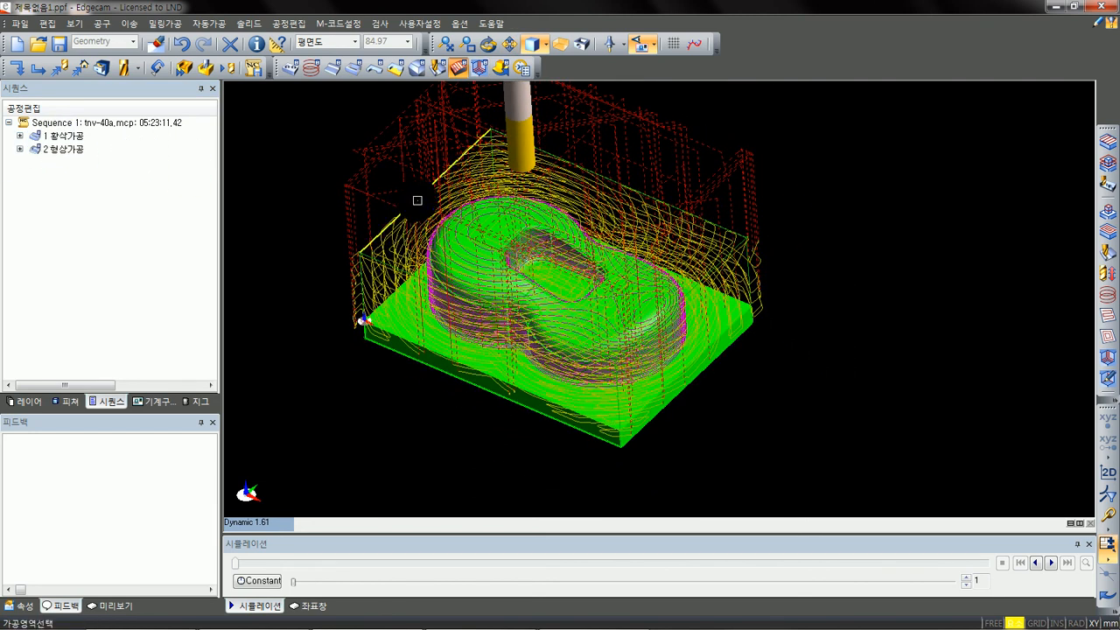
pyautogui.rightClick(386, 163)
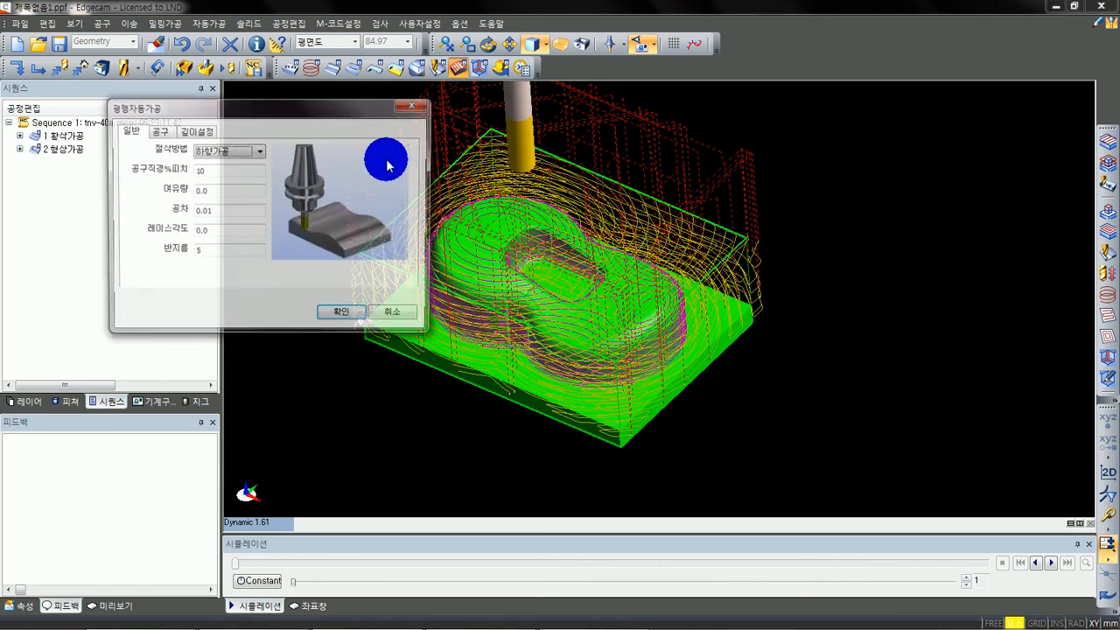
# - Set the parallel machining cutting method to 상하향가공 and the pitch to 25% of the tool diameter, and clear the radius value
pyautogui.click(259, 151)
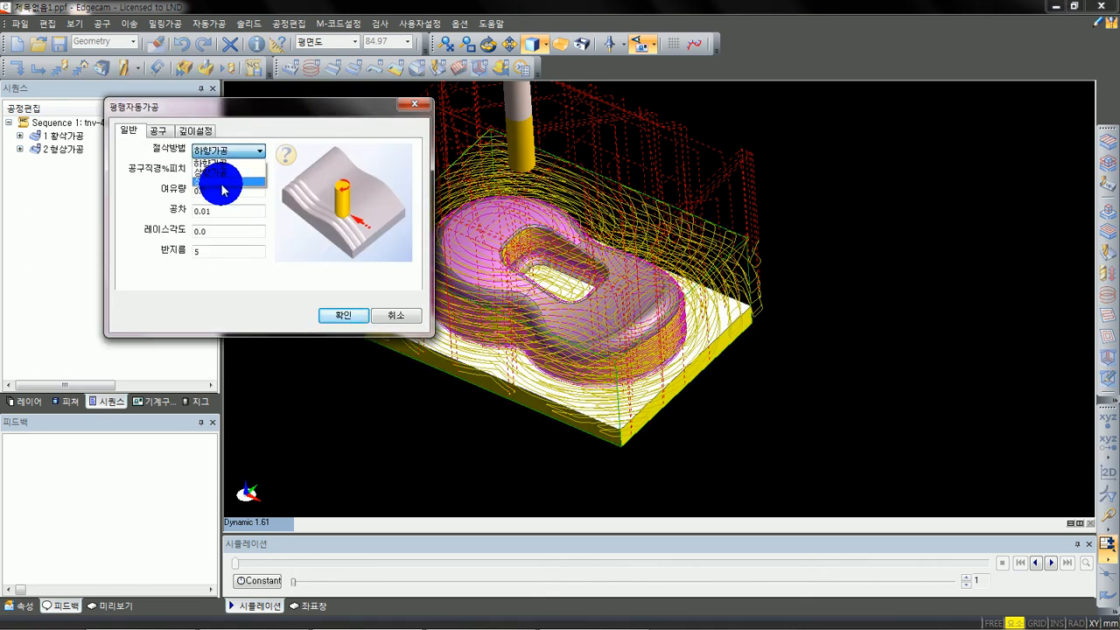
pyautogui.click(224, 182)
pyautogui.doubleClick(230, 173)
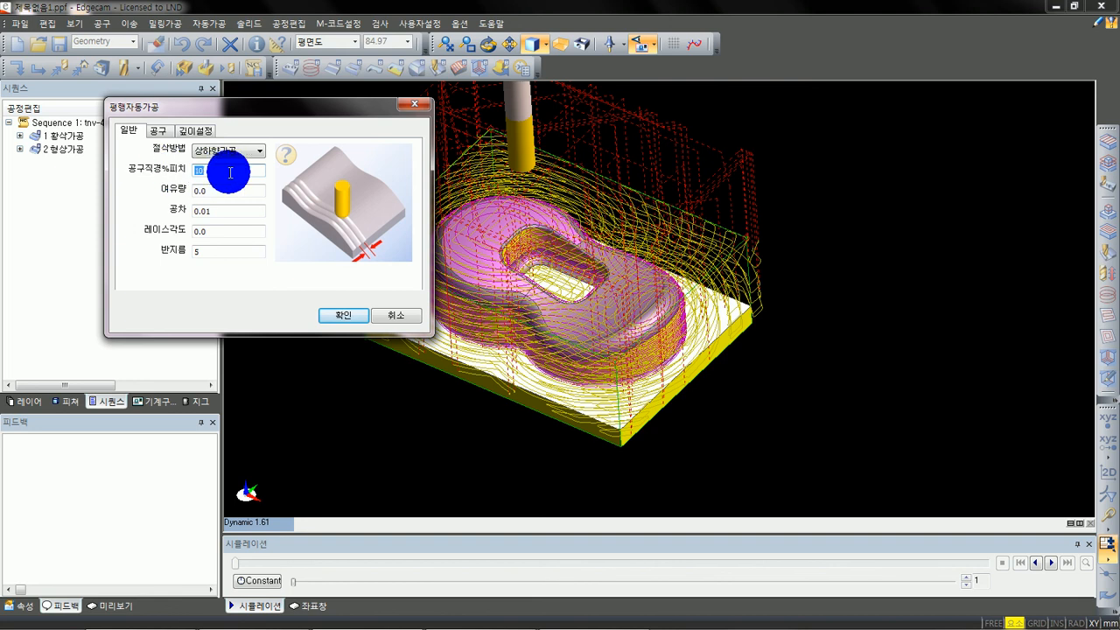
pyautogui.moveTo(238, 115); pyautogui.dragTo(458, 131)
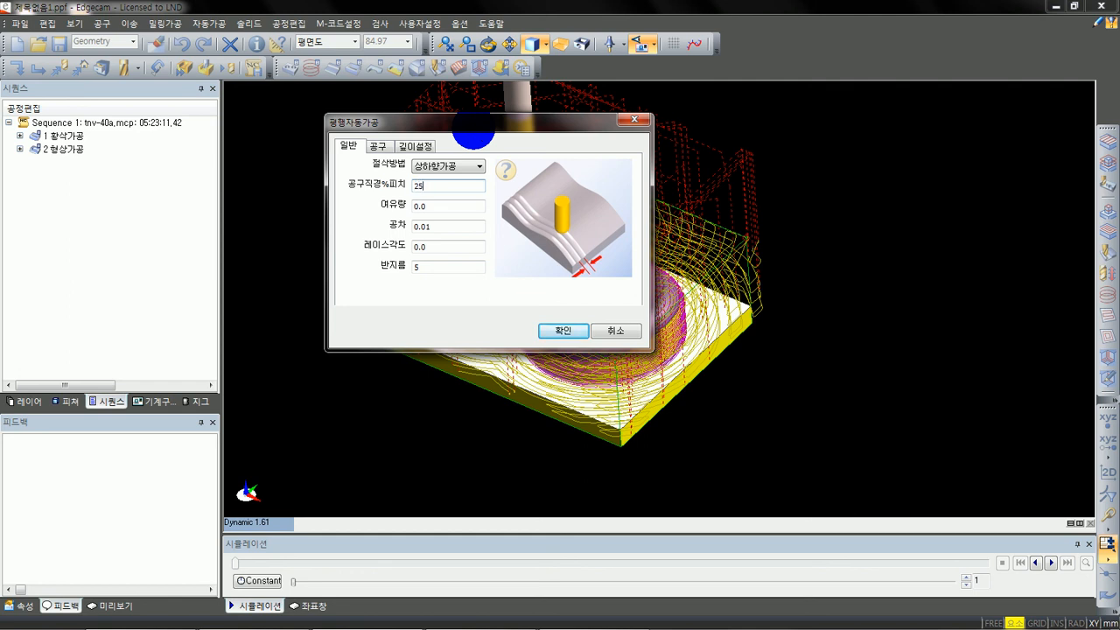
pyautogui.doubleClick(447, 225)
pyautogui.doubleClick(442, 266)
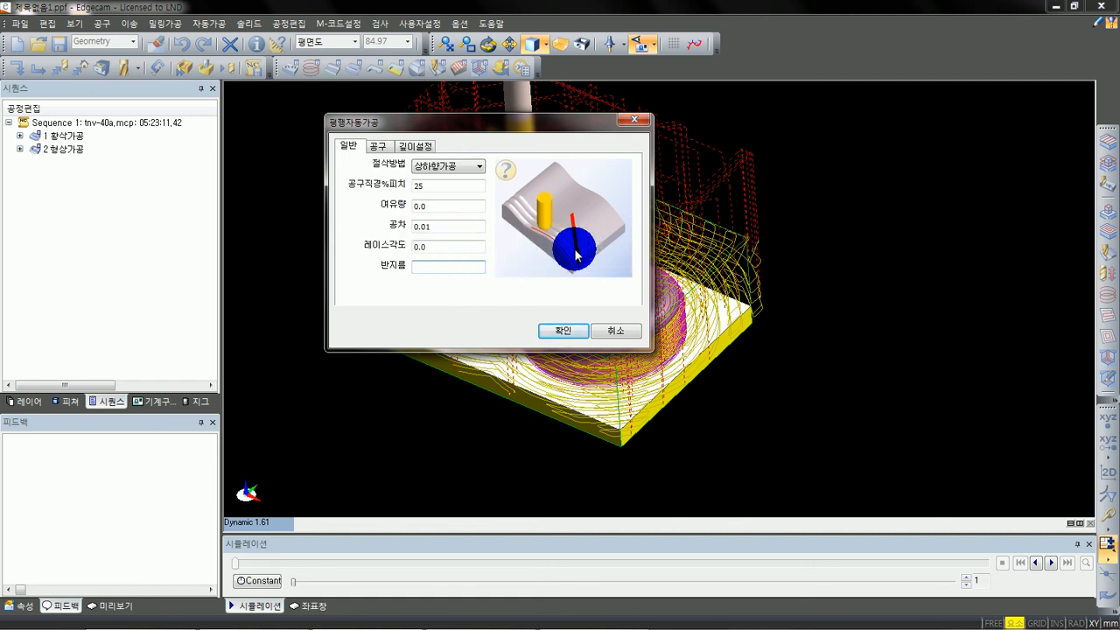
# - Set the parallel machining tool number to 2
pyautogui.click(379, 147)
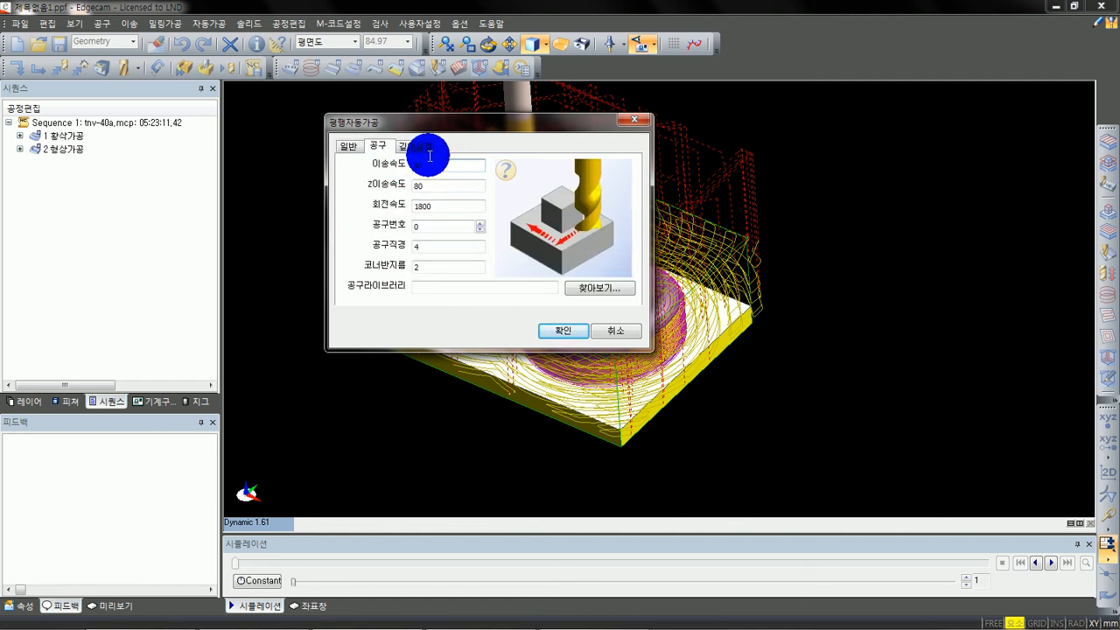
pyautogui.click(483, 226)
pyautogui.click(482, 225)
pyautogui.click(482, 225)
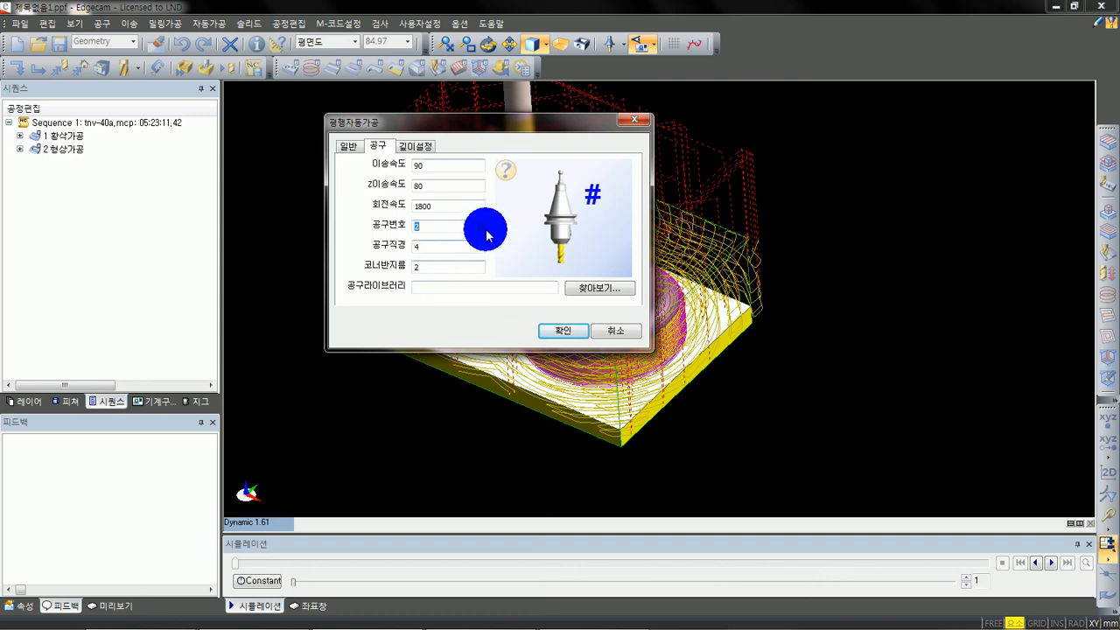
# - Set the parallel machining start height to 10 with a safe height of 50, leave the depth empty, and generate the toolpath
pyautogui.click(415, 145)
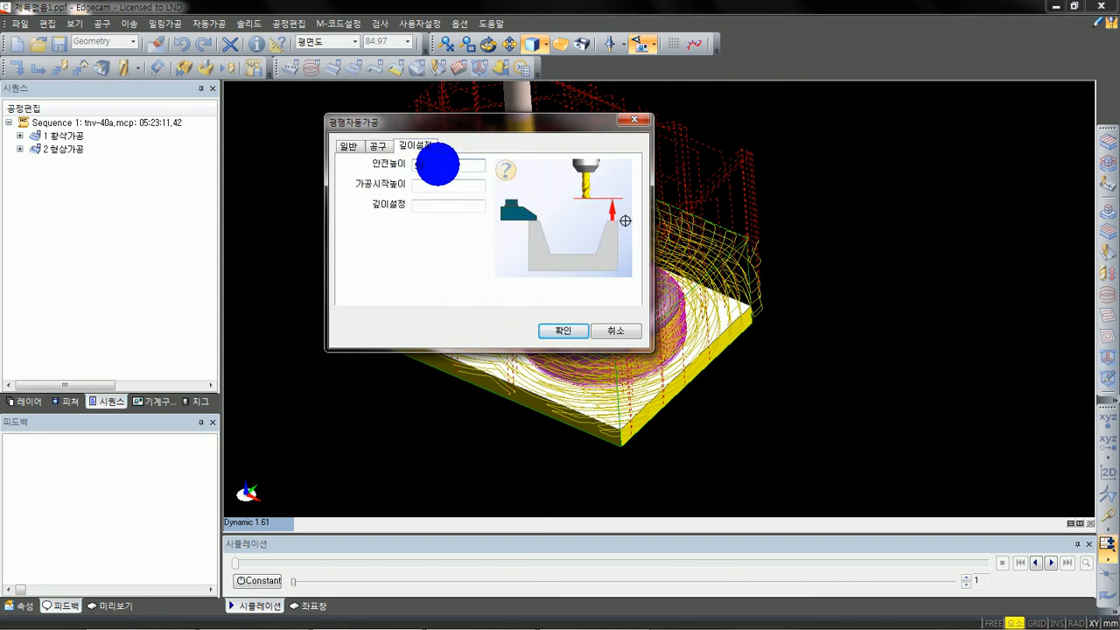
pyautogui.click(429, 182)
pyautogui.click(441, 203)
pyautogui.click(461, 185)
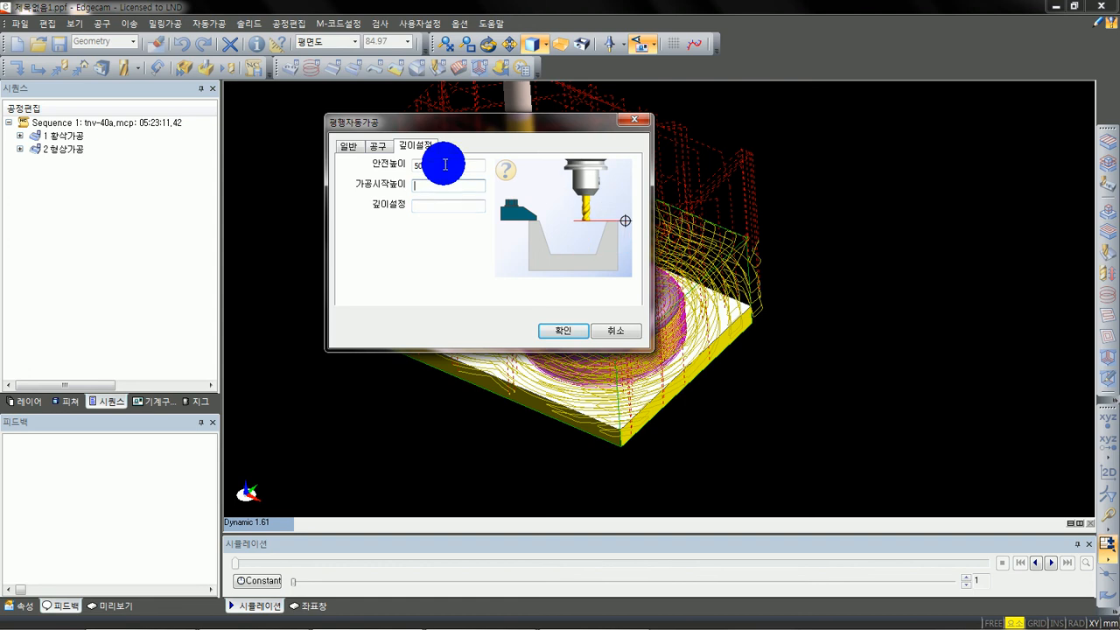
pyautogui.moveTo(438, 121); pyautogui.dragTo(852, 87)
pyautogui.write('10')
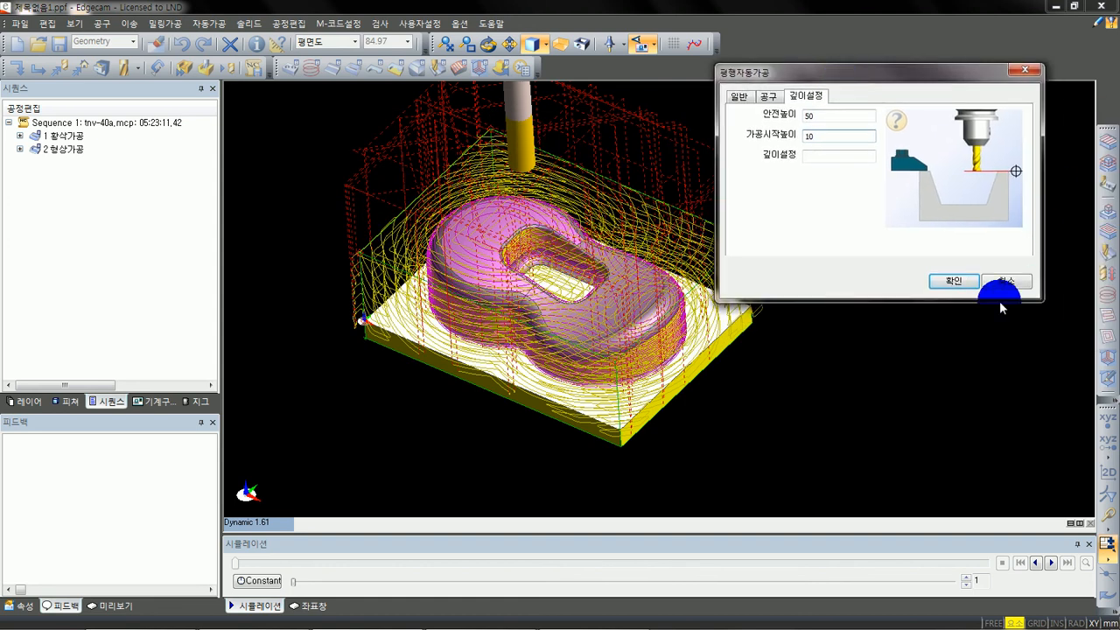
pyautogui.click(960, 281)
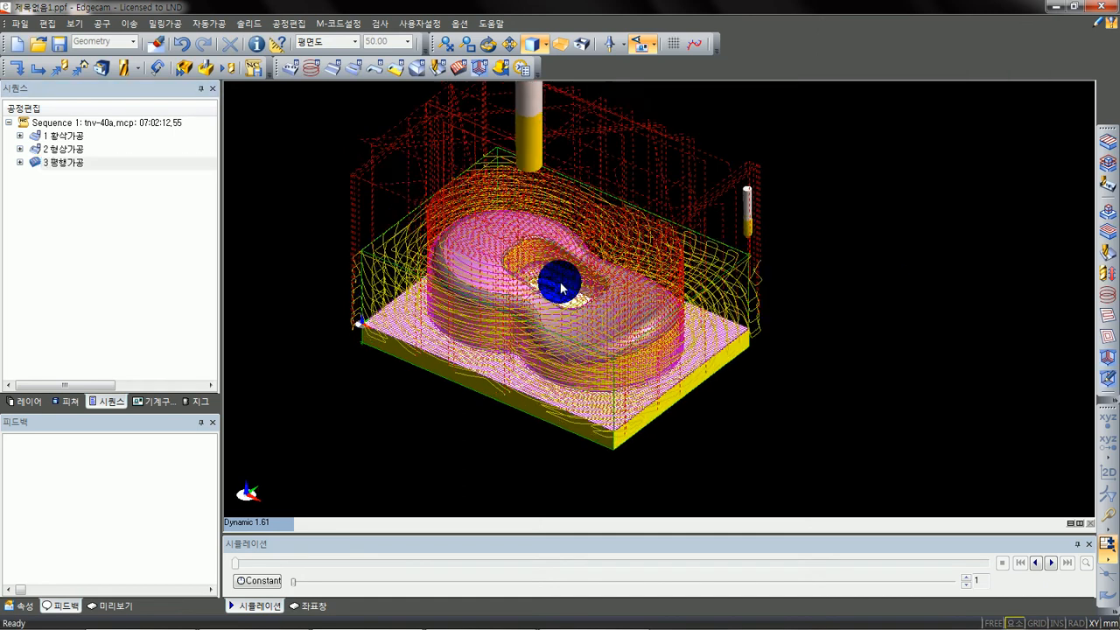
# - Examine the parallel machining toolpath against the shape machining one, focusing on the retract moves above the part
pyautogui.click(70, 166)
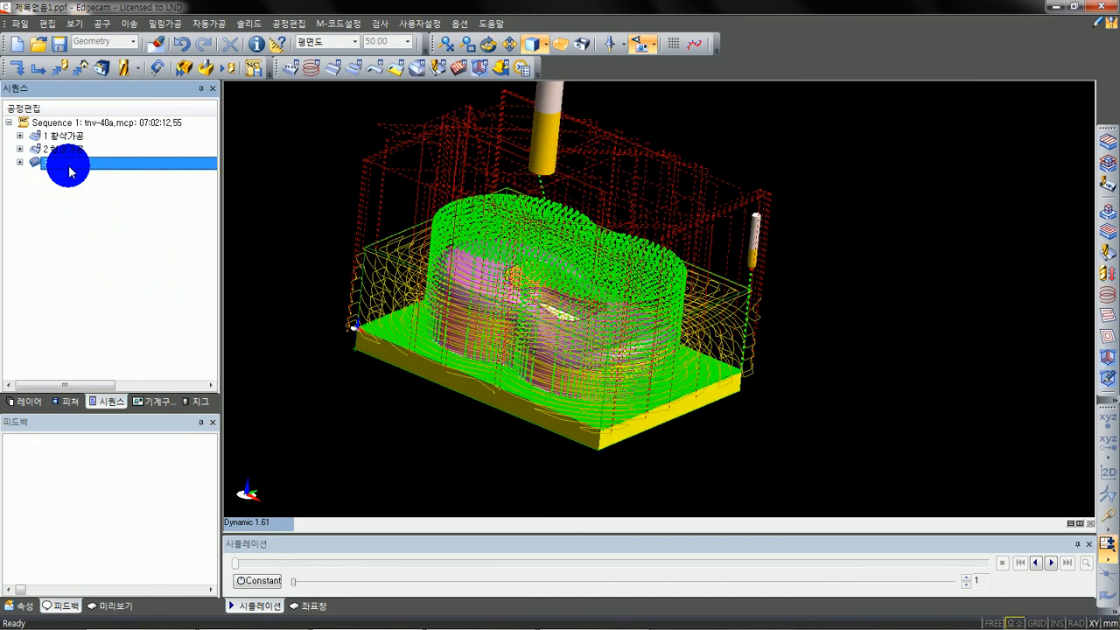
pyautogui.moveTo(490, 331); pyautogui.dragTo(515, 342, button='middle')
pyautogui.scroll(3, 514, 343)
pyautogui.click(63, 151)
pyautogui.click(63, 165)
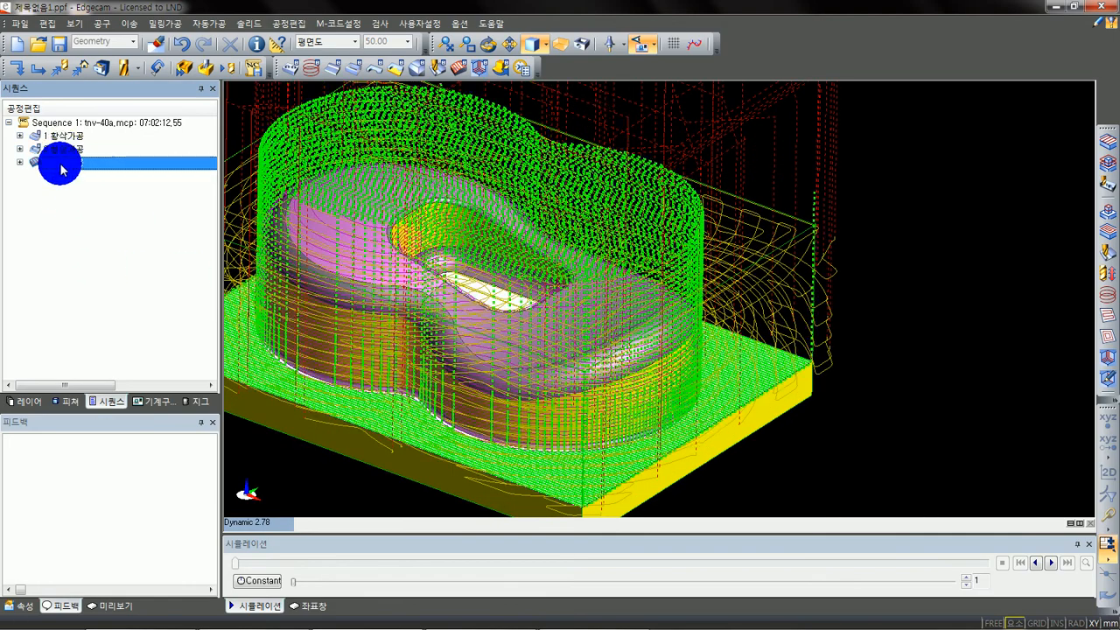
pyautogui.click(76, 196)
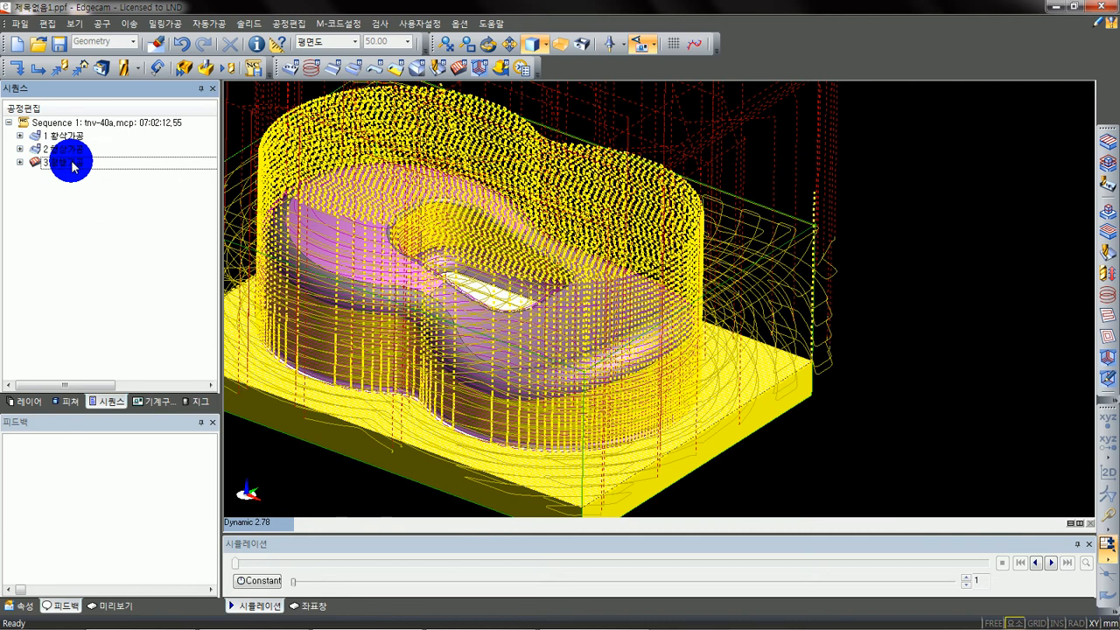
pyautogui.click(66, 168)
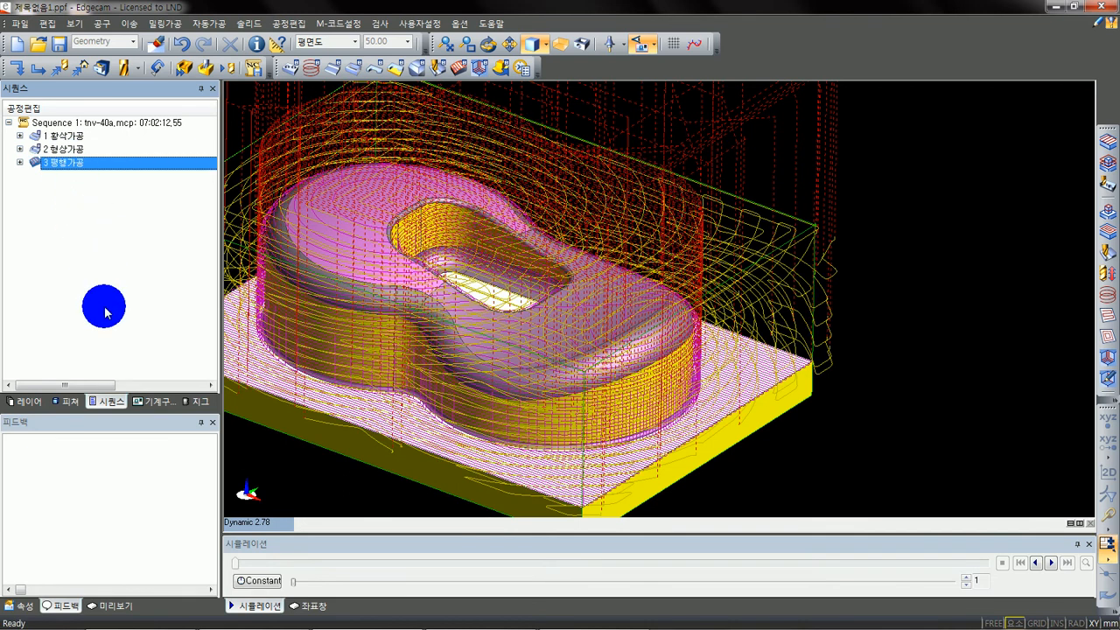
pyautogui.click(134, 308)
# - Hide the Rough layer so that the roughing toolpath is not displayed
pyautogui.click(27, 401)
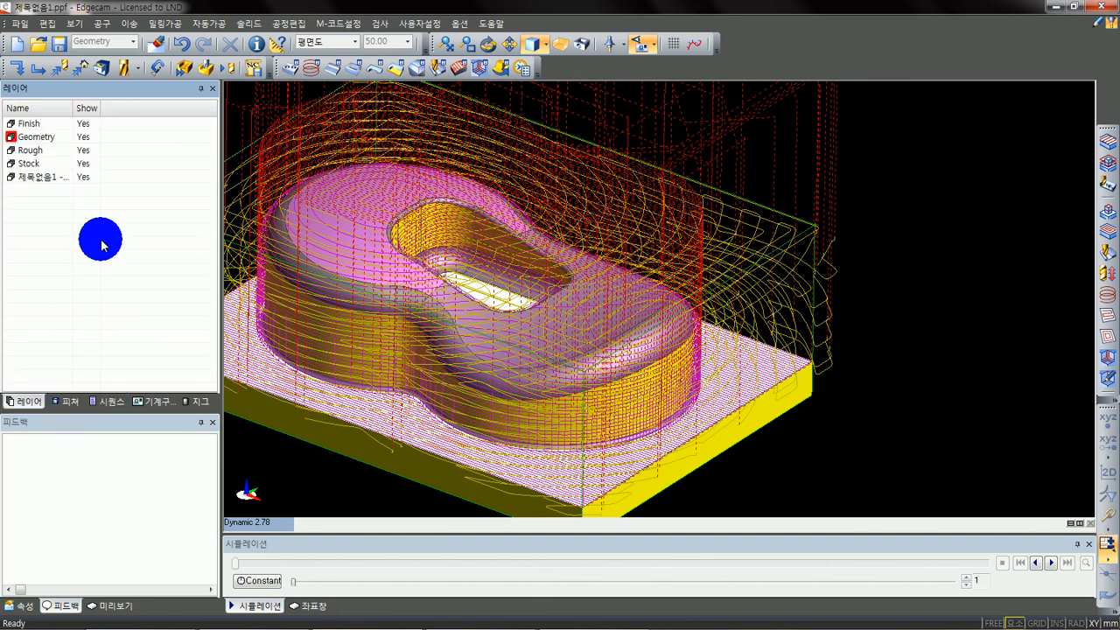
pyautogui.click(85, 155)
pyautogui.moveTo(536, 251); pyautogui.dragTo(658, 291, button='middle')
pyautogui.scroll(-1, 658, 291)
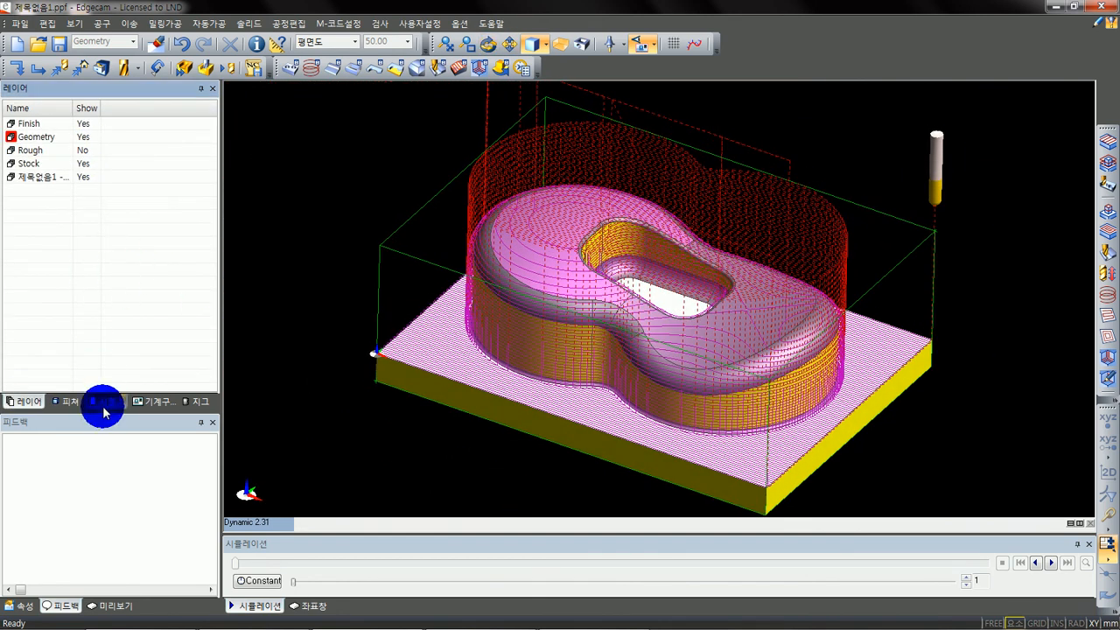
# - Edit the parallel machining operation to clear its start height value and regenerate the toolpath
pyautogui.click(103, 402)
pyautogui.click(70, 163)
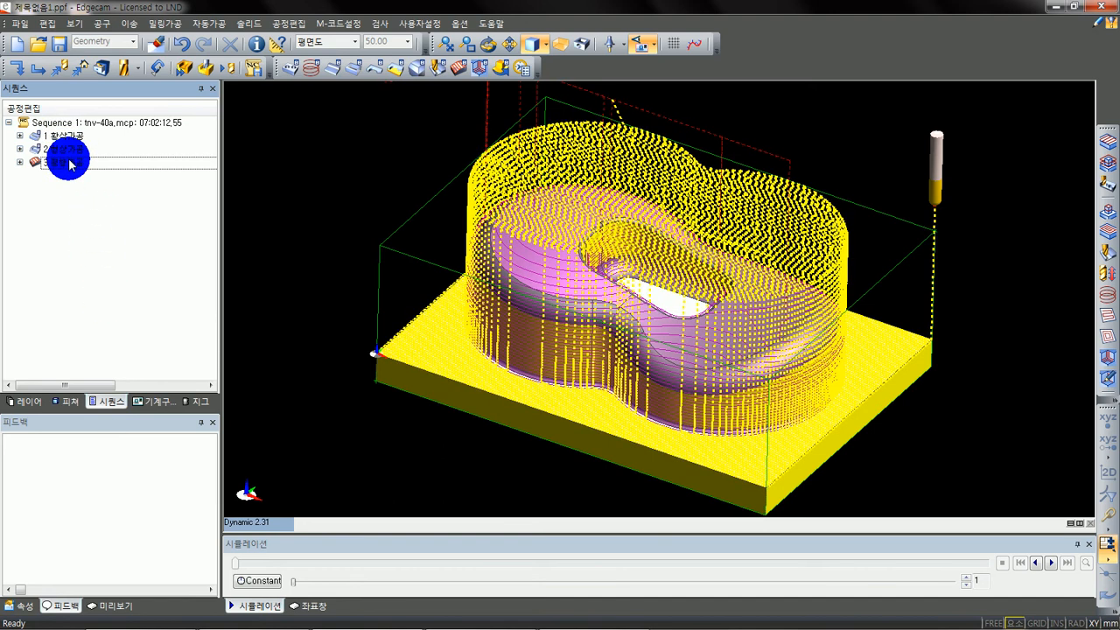
pyautogui.doubleClick(105, 161)
pyautogui.click(303, 201)
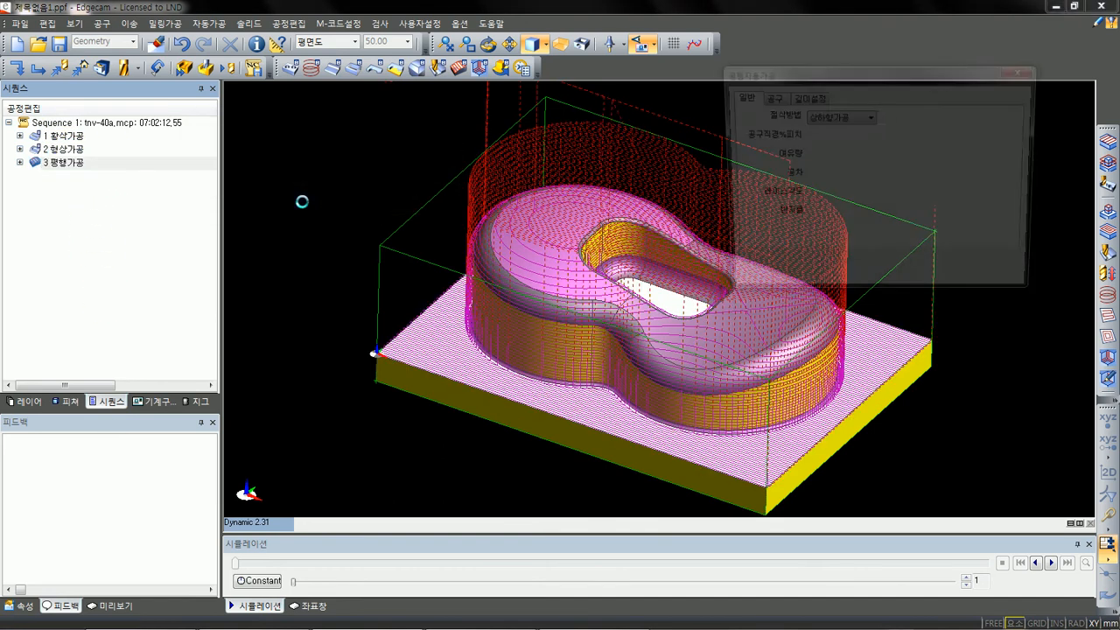
pyautogui.click(810, 98)
pyautogui.moveTo(831, 76); pyautogui.dragTo(372, 123)
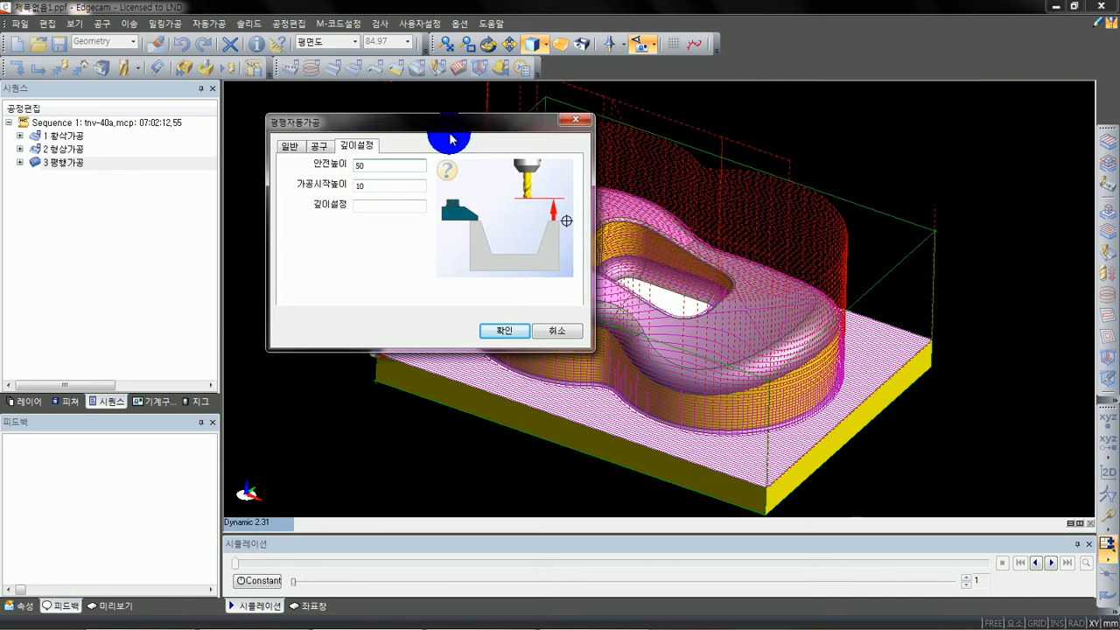
pyautogui.doubleClick(393, 184)
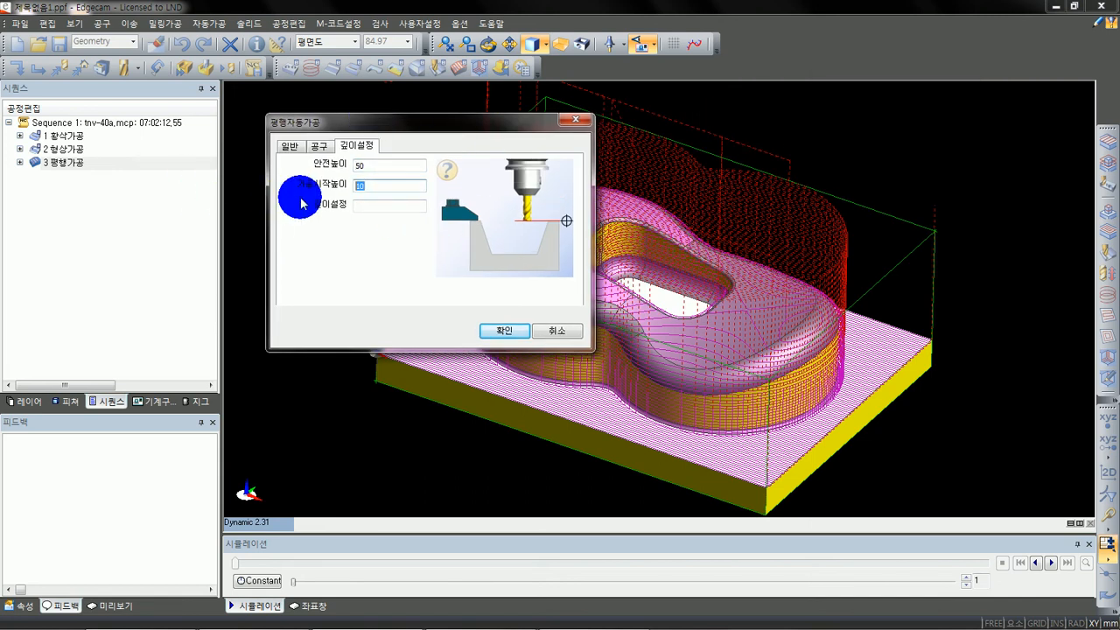
pyautogui.press('BackSpace')
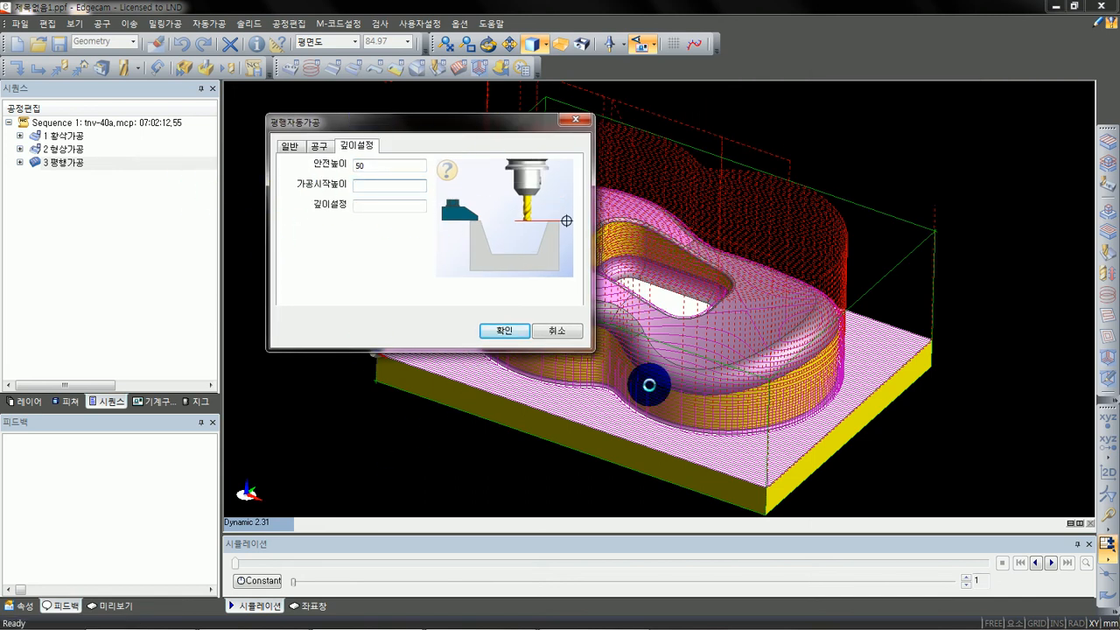
pyautogui.click(510, 329)
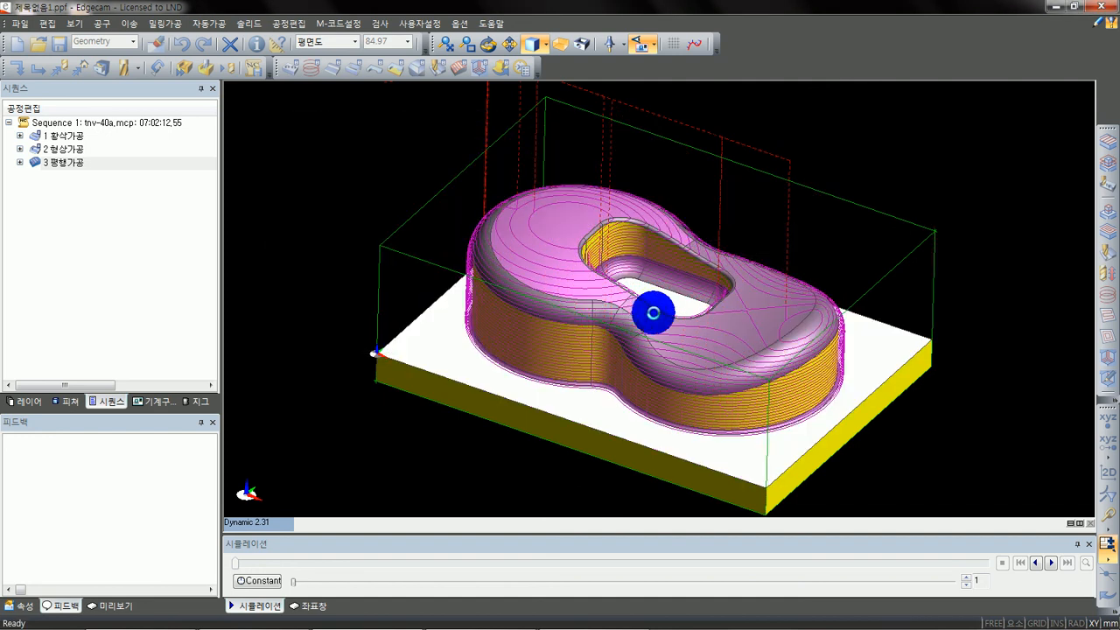
# - Examine the regenerated parallel toolpath on the part and compare it with the roughing and shape machining operations
pyautogui.click(64, 162)
pyautogui.click(64, 139)
pyautogui.moveTo(584, 349); pyautogui.dragTo(636, 355, button='middle')
pyautogui.scroll(1, 661, 364)
pyautogui.click(65, 149)
pyautogui.moveTo(62, 225); pyautogui.dragTo(172, 259)
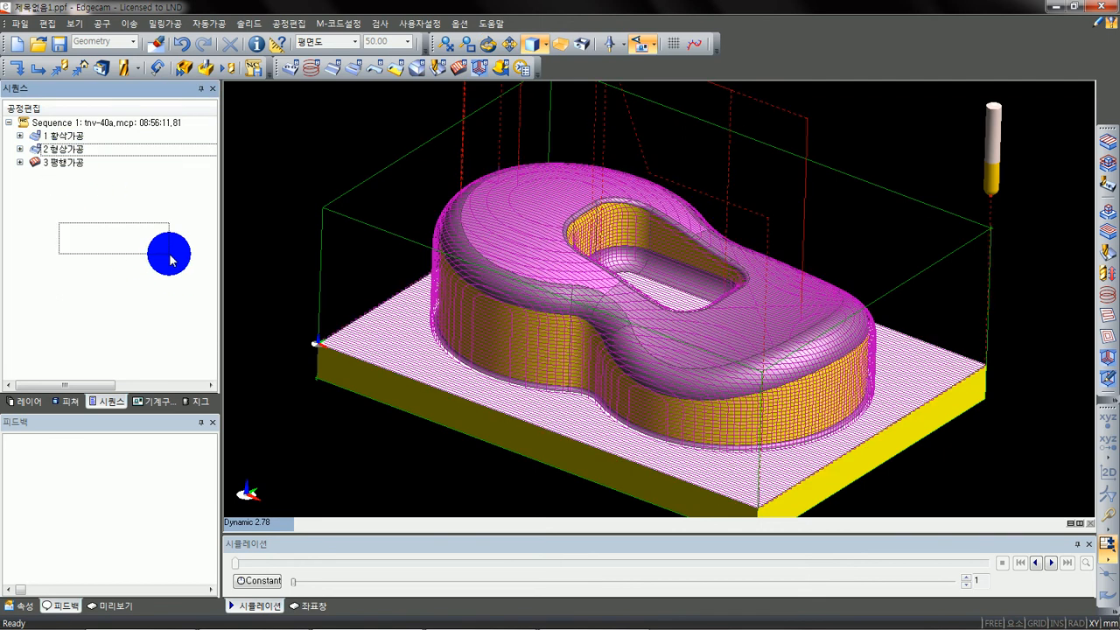
pyautogui.moveTo(172, 260); pyautogui.dragTo(144, 259)
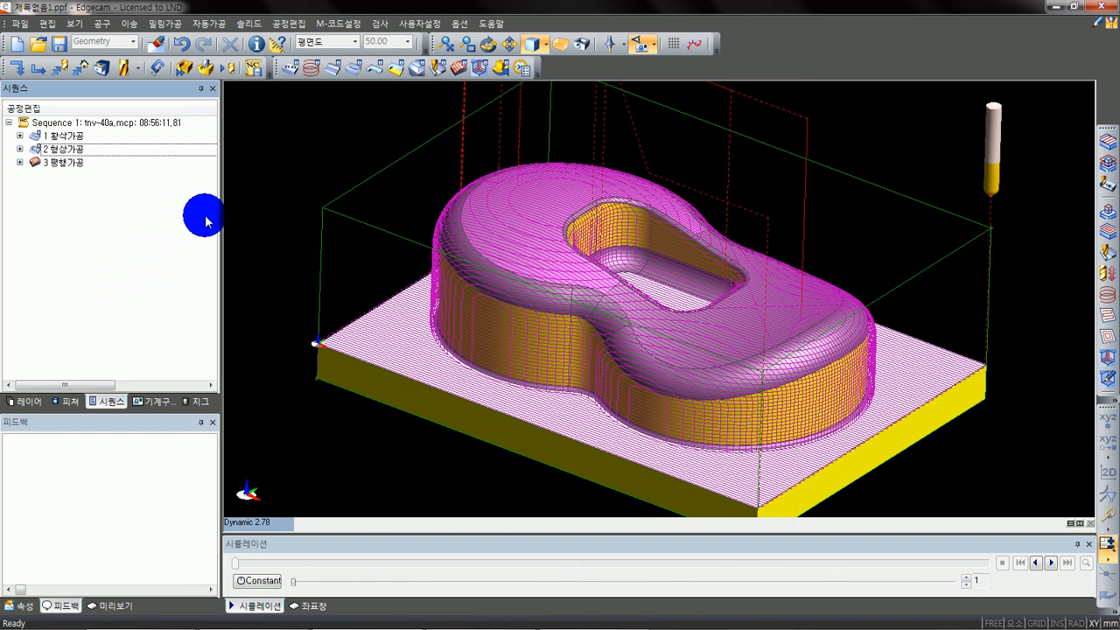
# - Simulate the full machining sequence, inspect the machined surfaces and pocket up close, and close the simulator
pyautogui.click(183, 68)
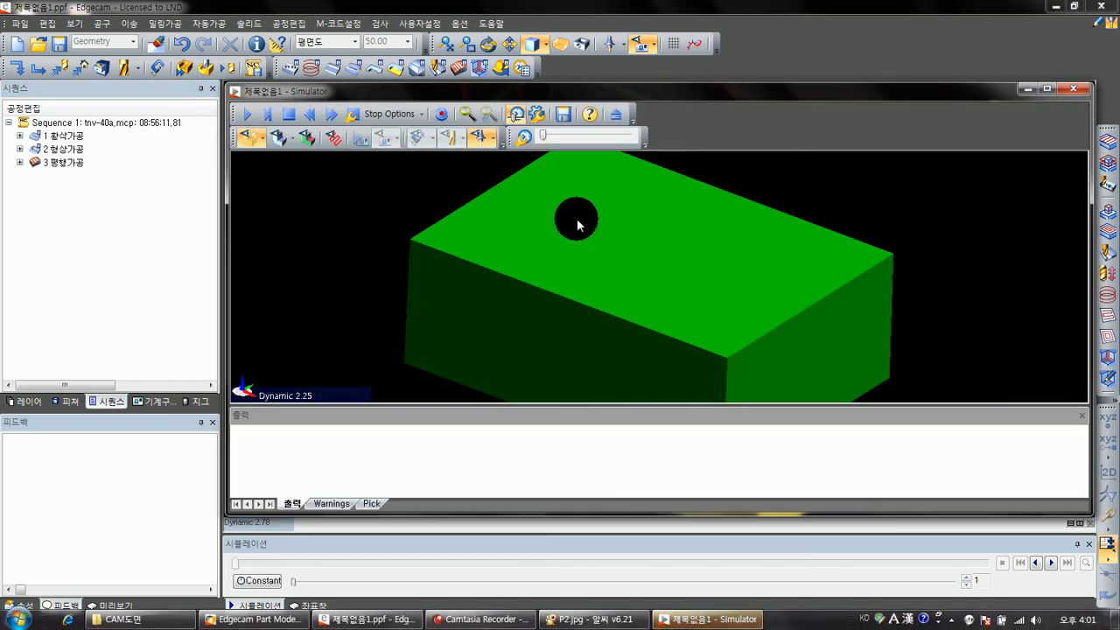
pyautogui.click(252, 140)
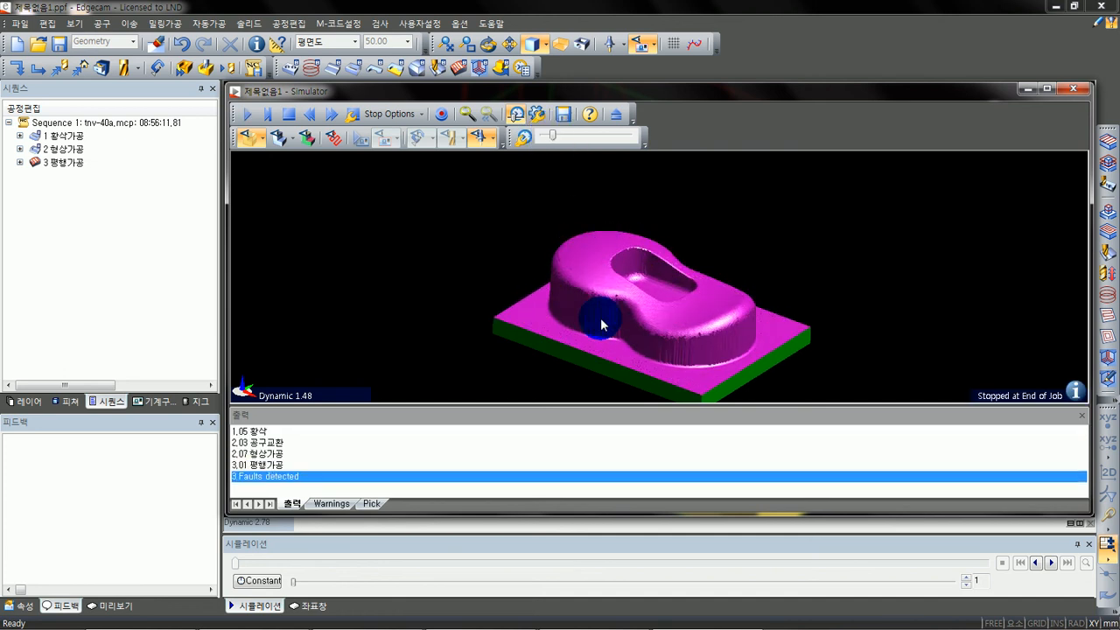
pyautogui.scroll(3, 610, 323)
pyautogui.moveTo(611, 324)
pyautogui.mouseDown(button='middle')
pyautogui.moveTo(603, 343)
pyautogui.moveTo(608, 320)
pyautogui.moveTo(563, 245)
pyautogui.moveTo(589, 304)
pyautogui.mouseUp(button='middle')
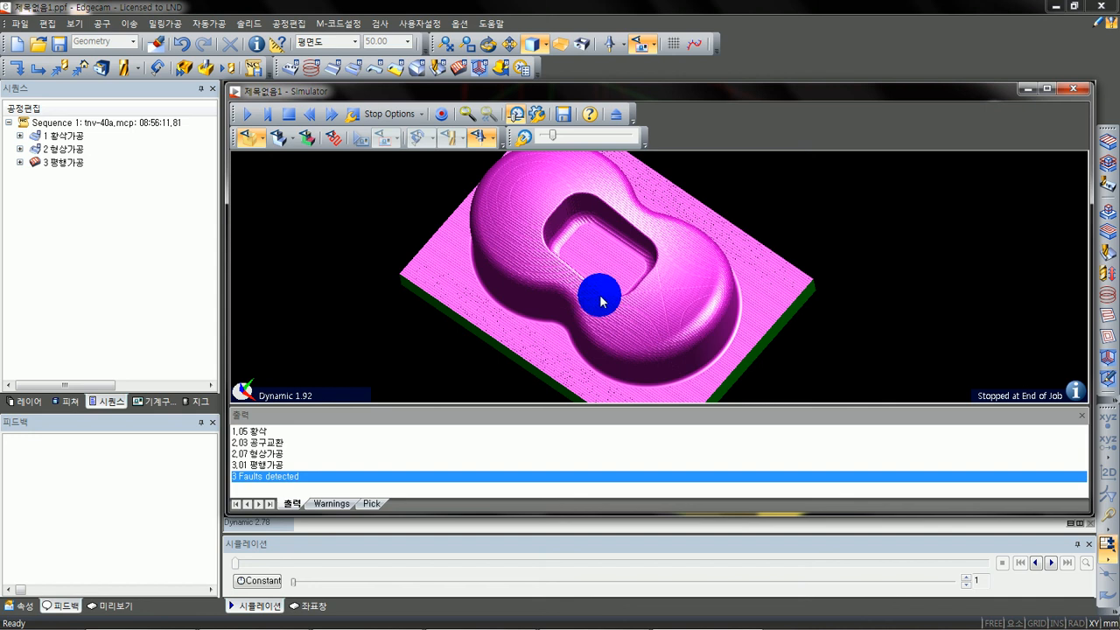
pyautogui.click(1073, 88)
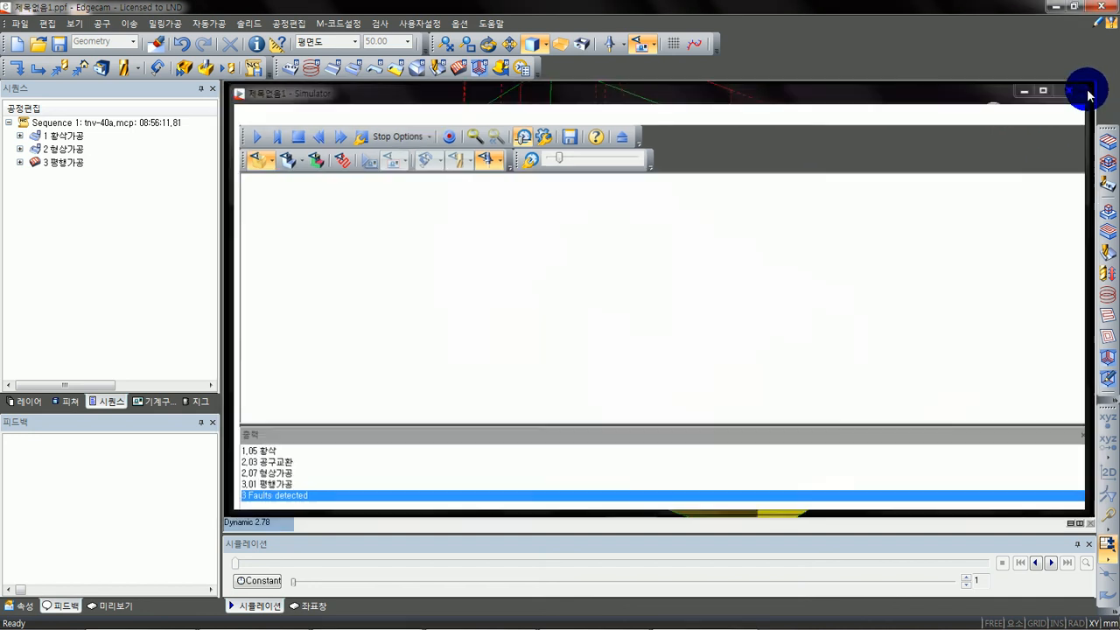
# - Inspect the combined shape and parallel finishing passes over the part's walls, upper surfaces and pocket
pyautogui.moveTo(523, 622)
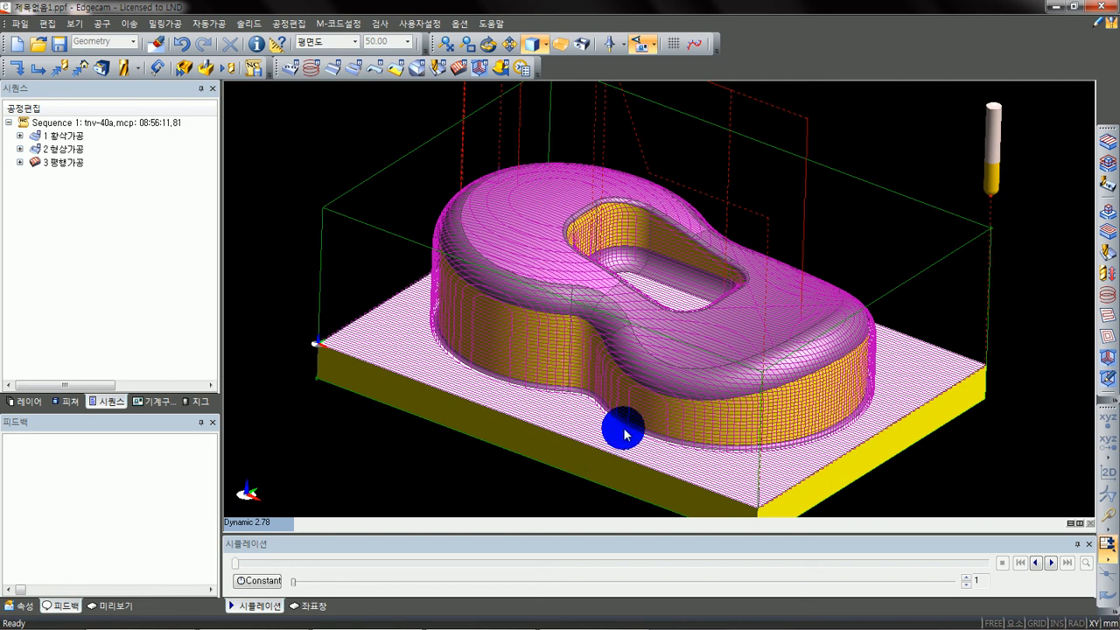
pyautogui.scroll(1, 632, 297)
pyautogui.moveTo(604, 244); pyautogui.dragTo(567, 260, button='middle')
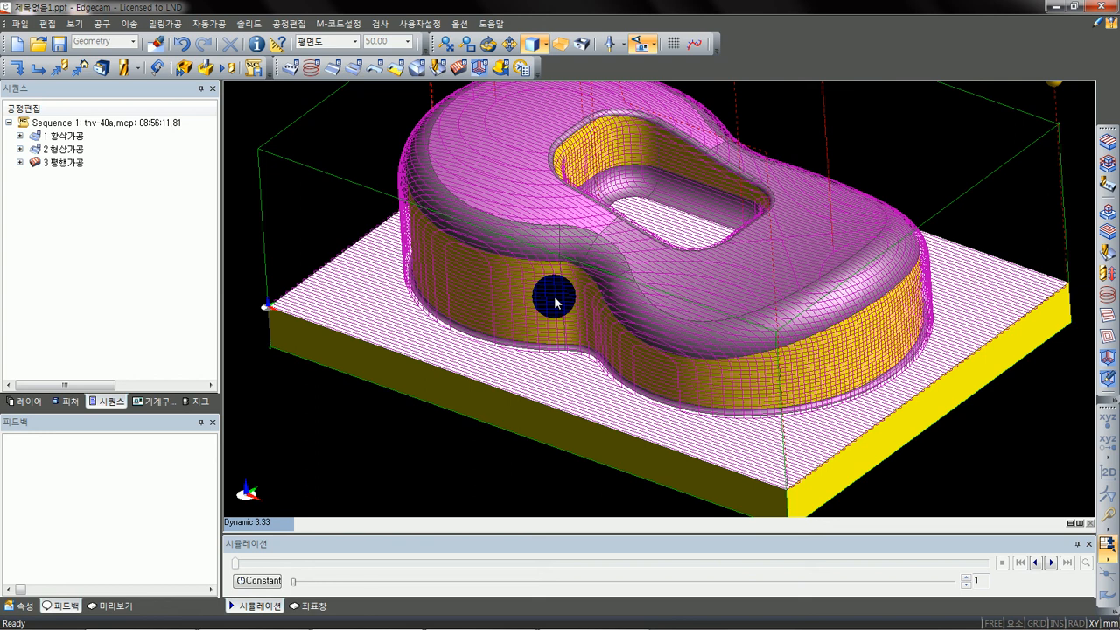
pyautogui.scroll(-4, 568, 242)
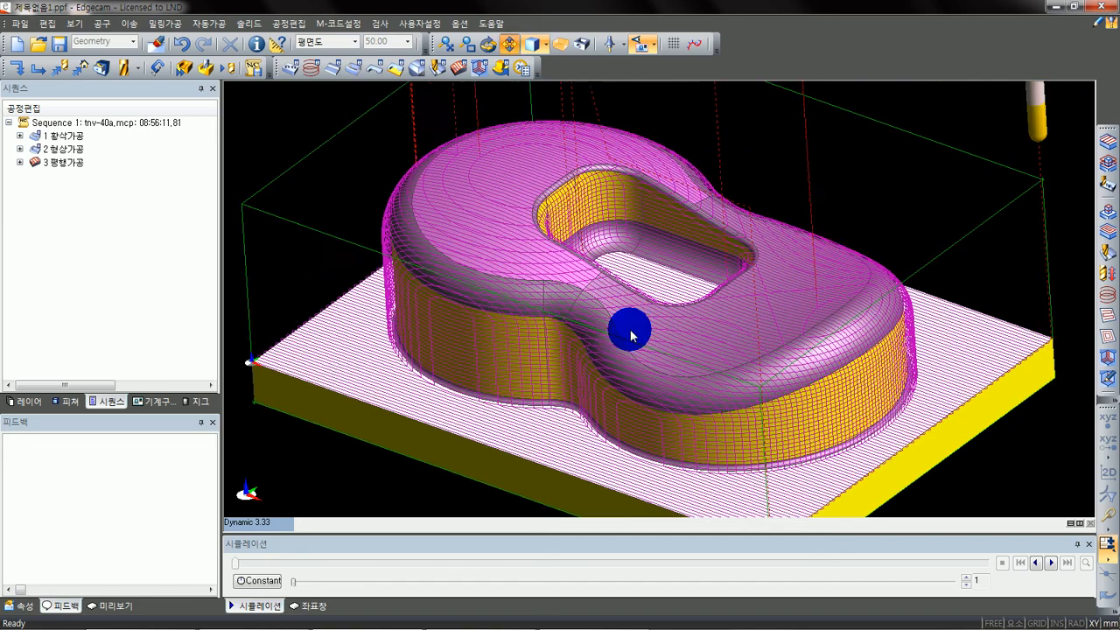
pyautogui.scroll(4, 619, 254)
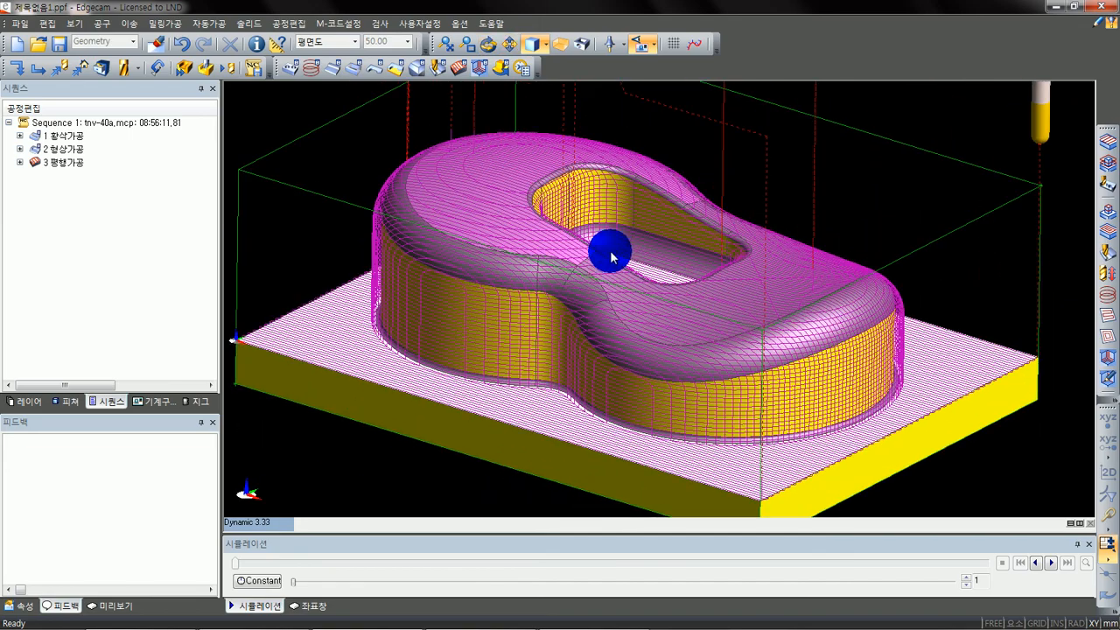
# - Compare the shape machining and parallel machining toolpaths on the part by highlighting each operation in turn
pyautogui.click(68, 155)
pyautogui.click(62, 163)
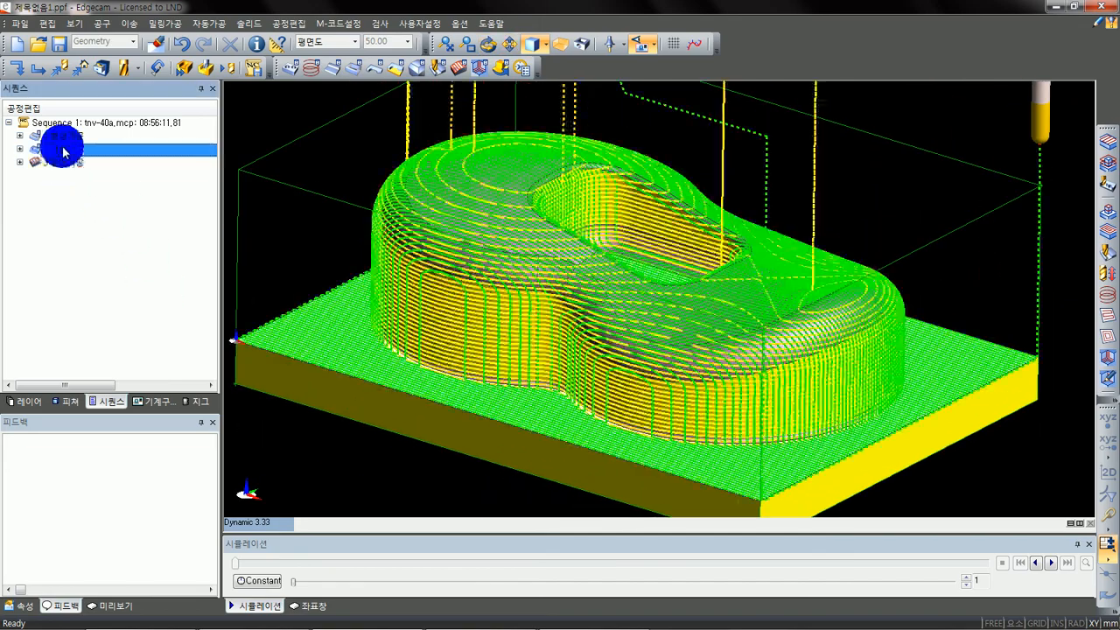
pyautogui.click(64, 151)
pyautogui.click(66, 164)
pyautogui.click(66, 150)
pyautogui.click(67, 162)
pyautogui.click(105, 213)
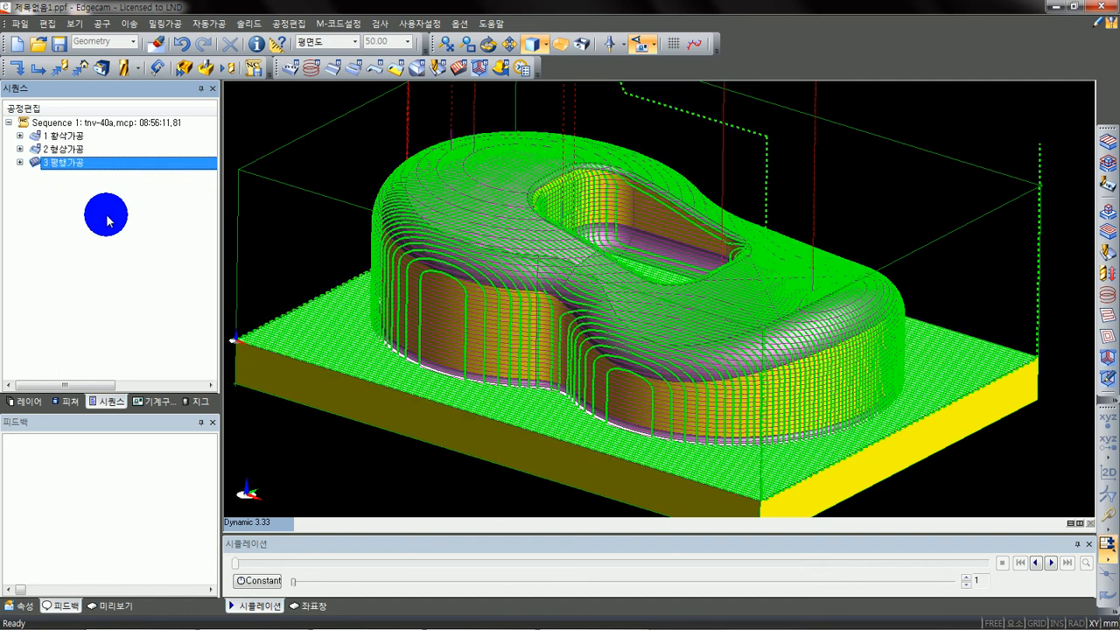
# - Set up NC data output for the T2 milling tool only and decline overwriting the existing 황삭데이터.nc file
pyautogui.click(253, 70)
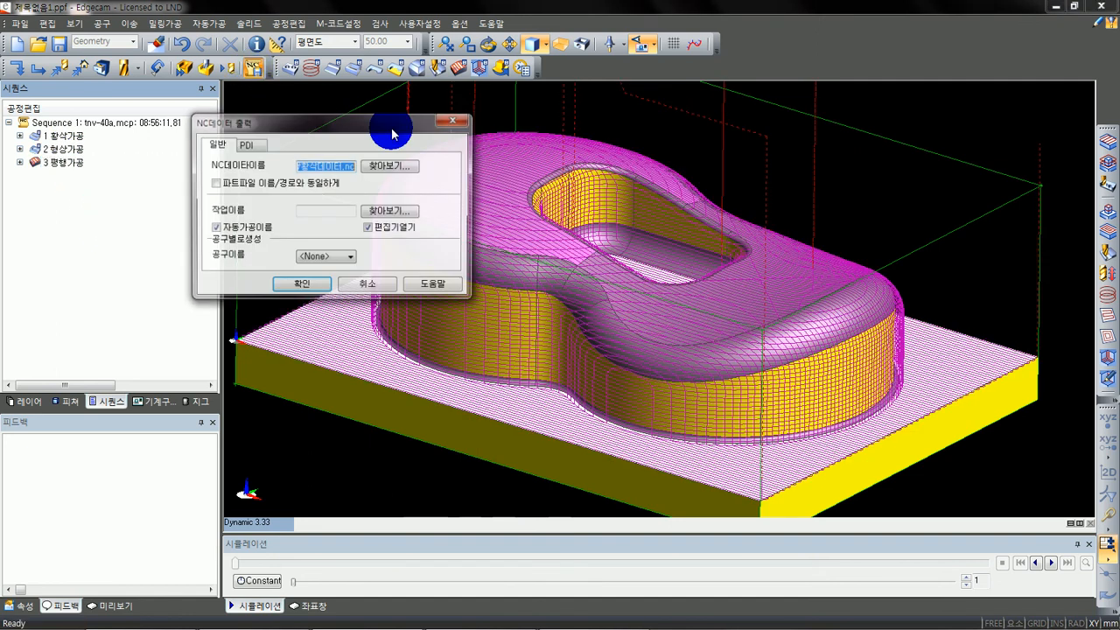
pyautogui.click(347, 259)
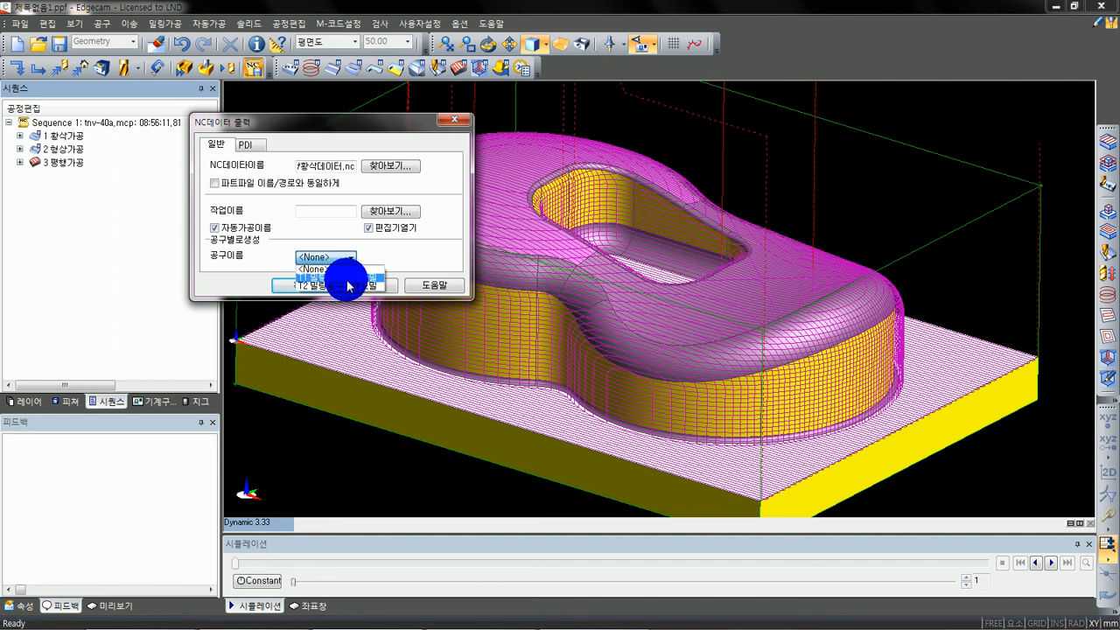
pyautogui.click(344, 286)
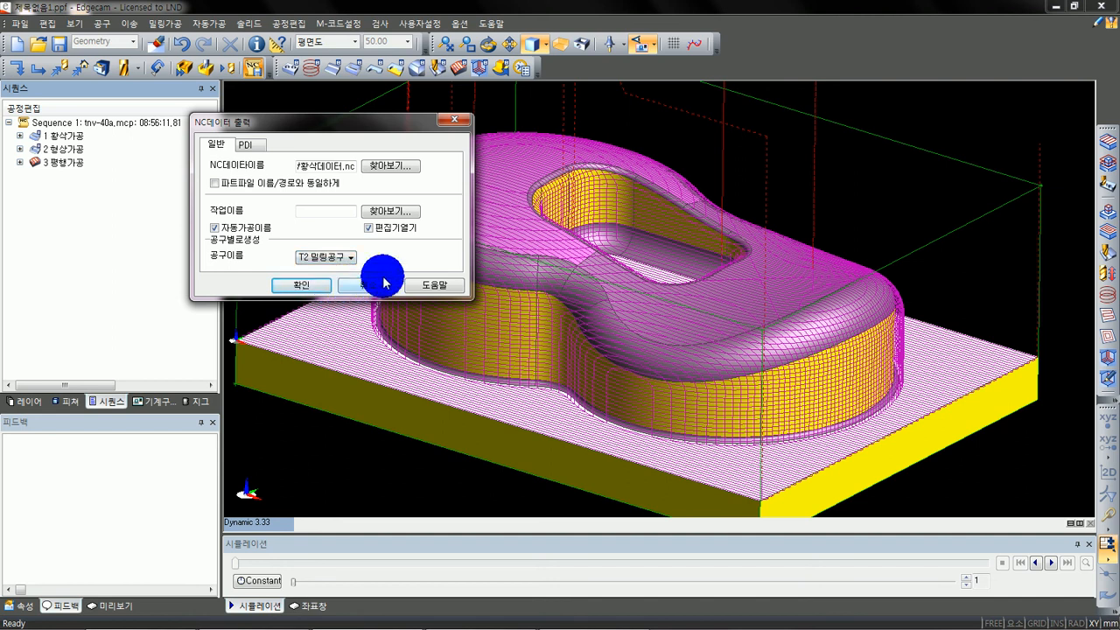
pyautogui.click(312, 288)
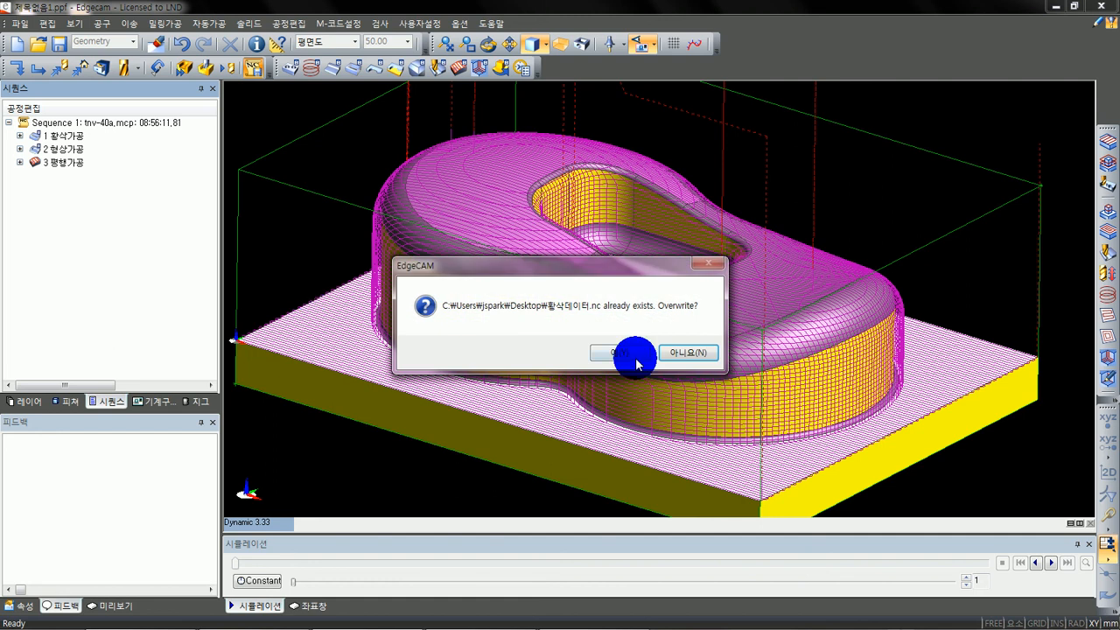
pyautogui.click(677, 352)
# - Output the T2 NC code to the desktop as 정삭데이터.nc, skipping the program ID number
pyautogui.click(386, 166)
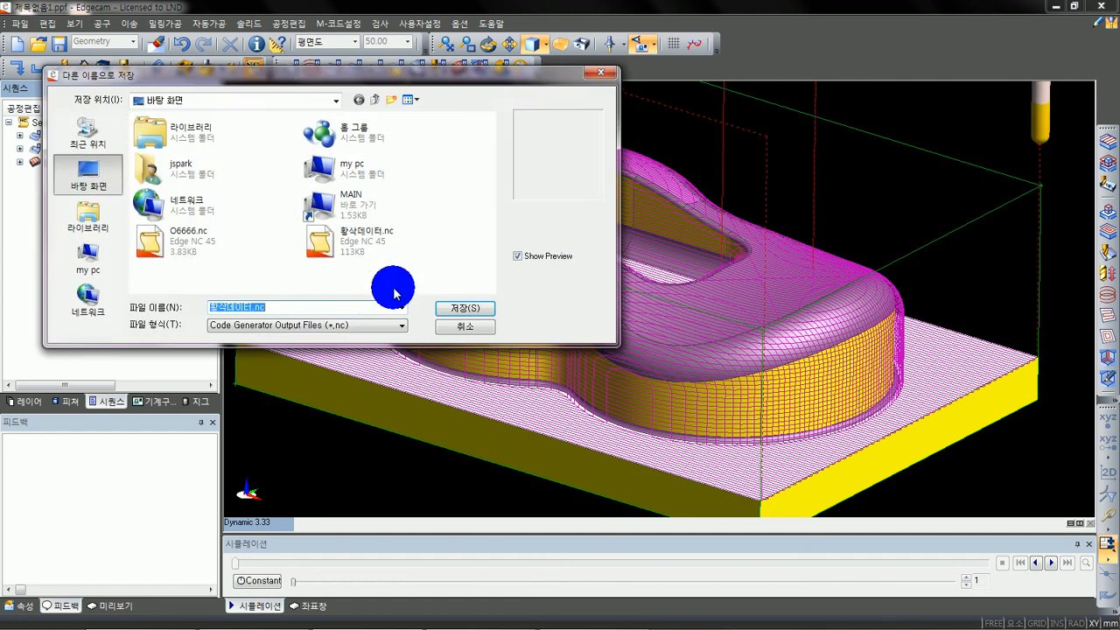
pyautogui.moveTo(229, 306); pyautogui.dragTo(180, 302)
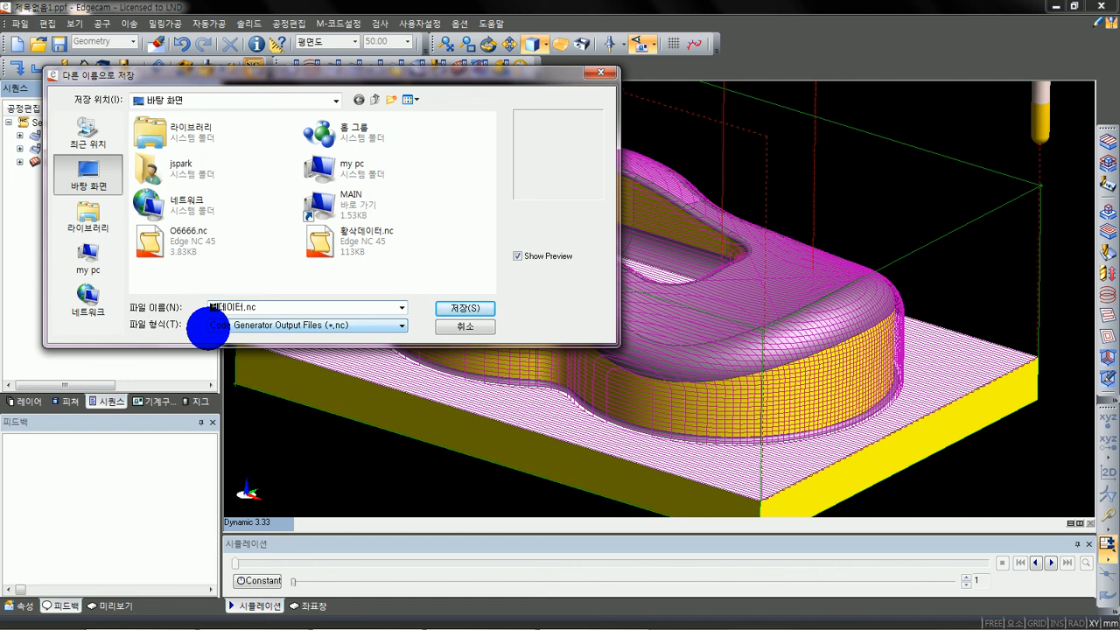
pyautogui.press('Return')
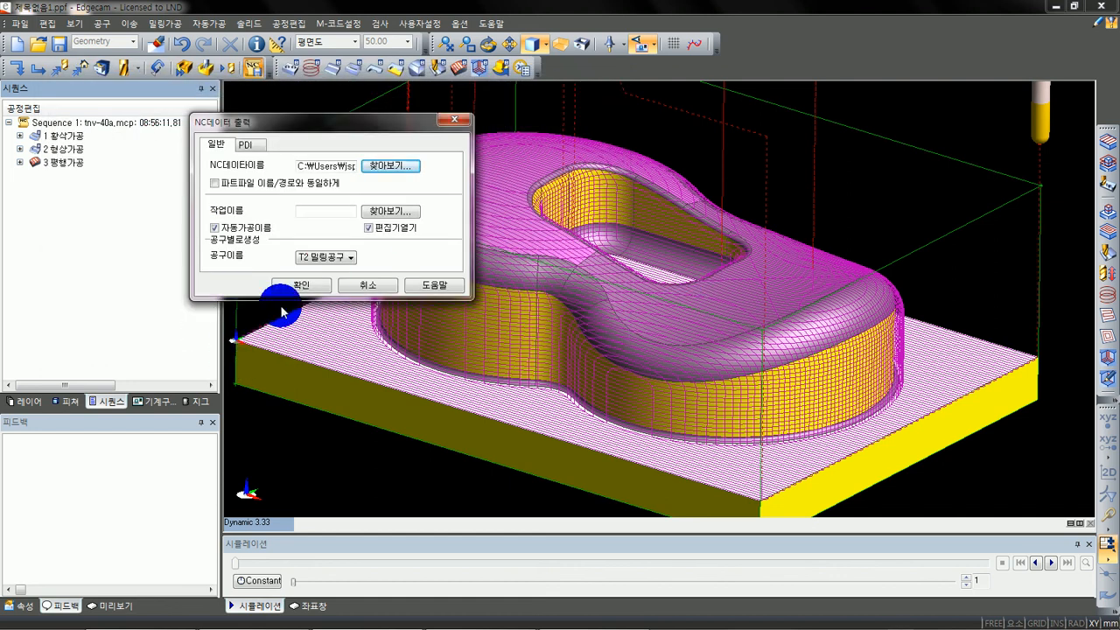
pyautogui.click(306, 284)
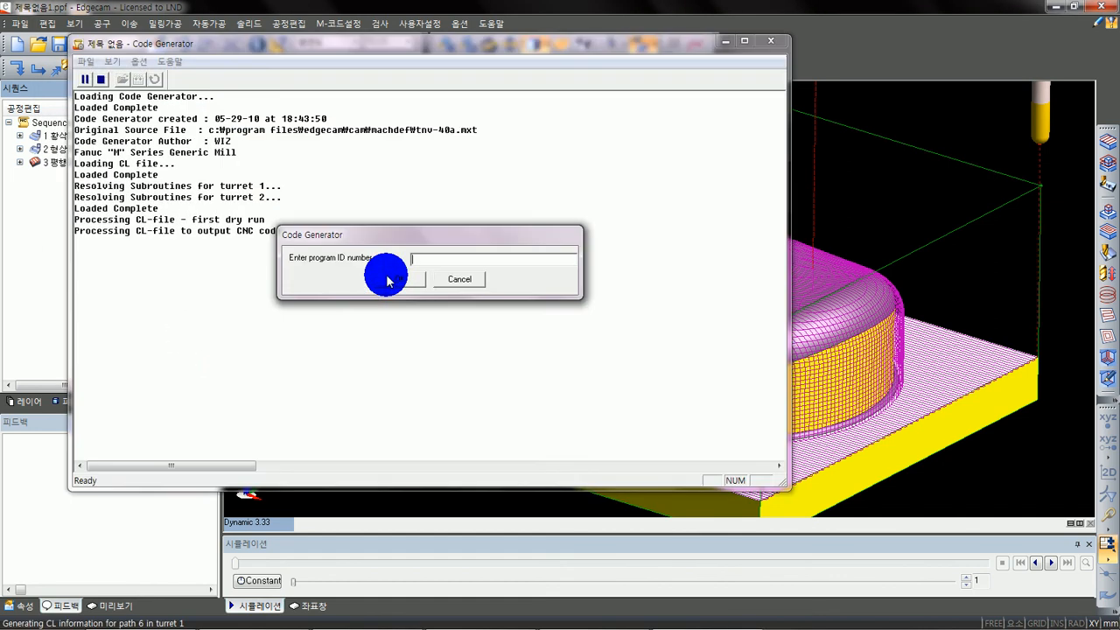
pyautogui.click(465, 281)
pyautogui.click(462, 280)
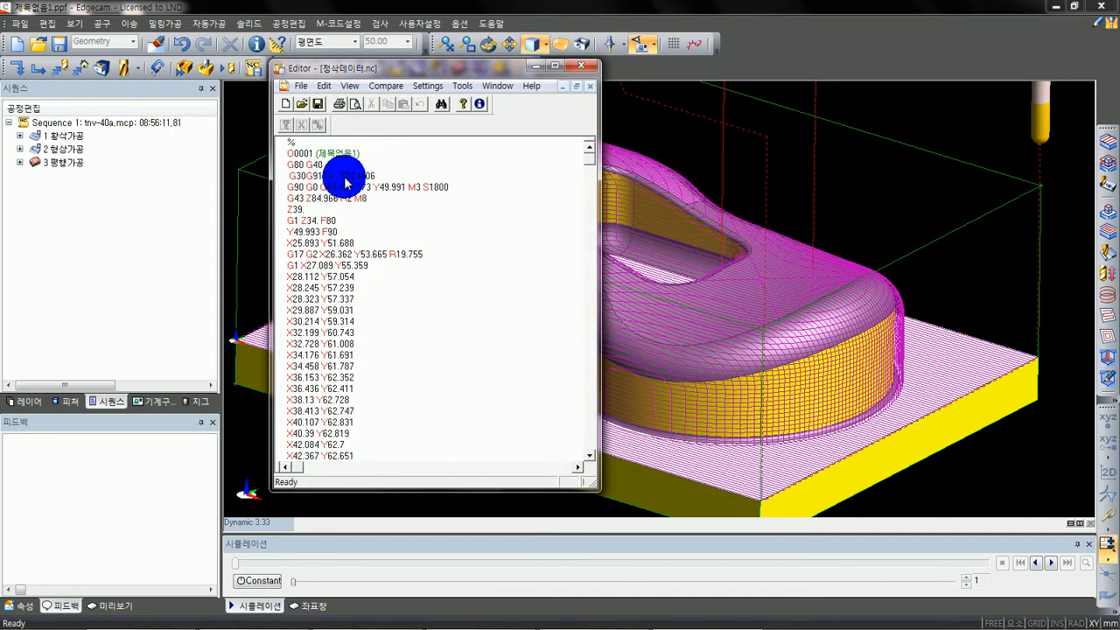
# - Review the header blocks at the start of the 정삭데이터.nc code and close the editor
pyautogui.moveTo(327, 163); pyautogui.dragTo(272, 129)
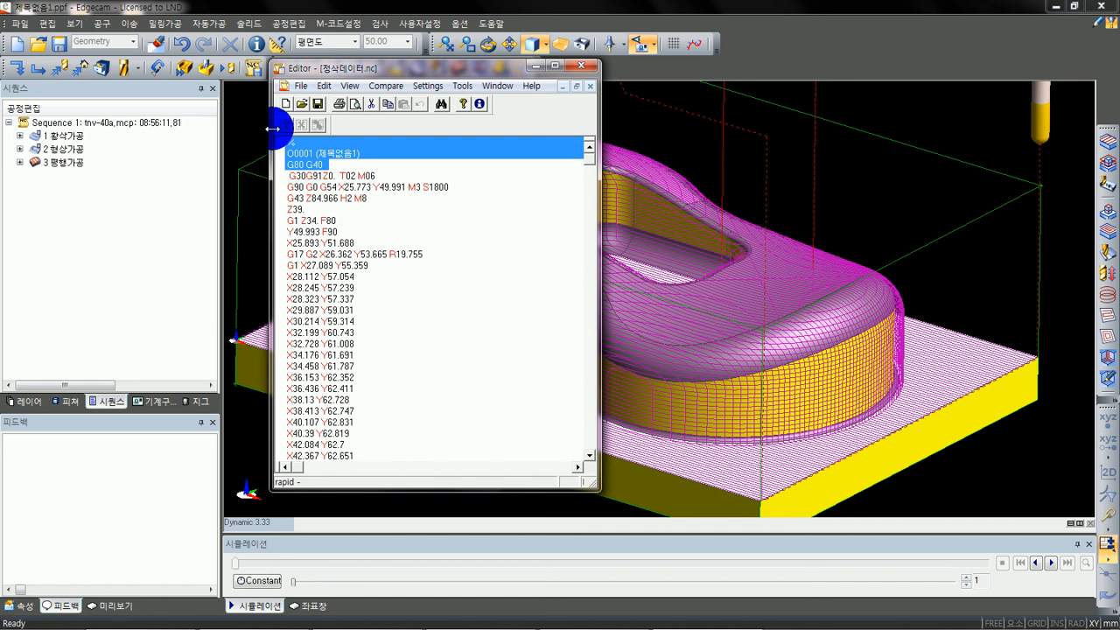
pyautogui.click(397, 198)
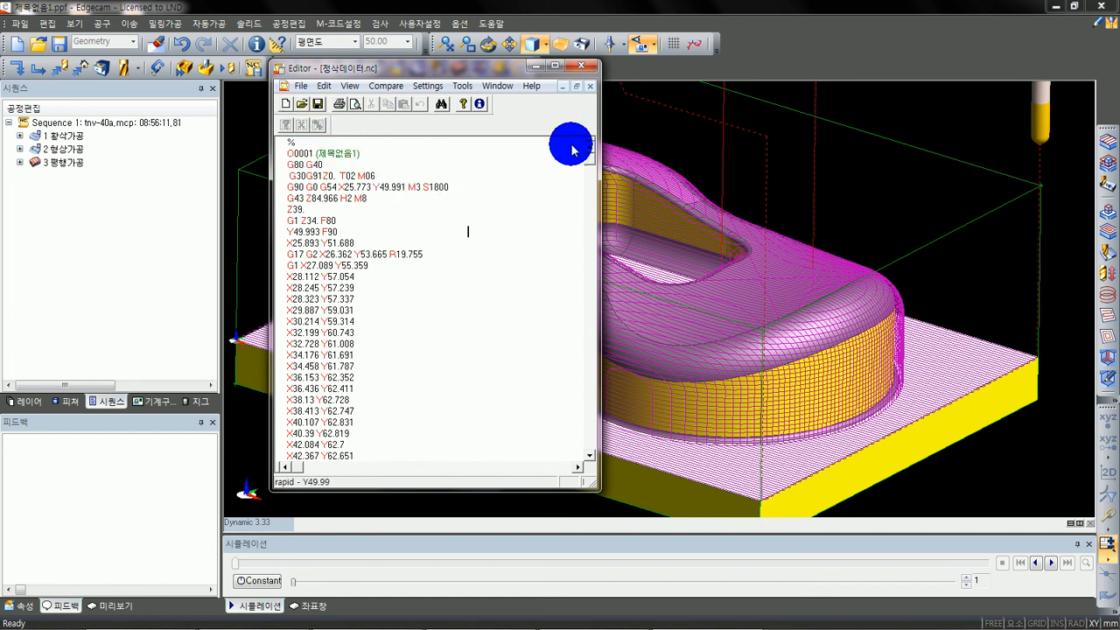
pyautogui.click(587, 71)
# - Check the cutting conditions for the third operation, 잔삭, in the P2.jpg instruction sheet
pyautogui.scroll(-3, 636, 271)
pyautogui.scroll(4, 643, 262)
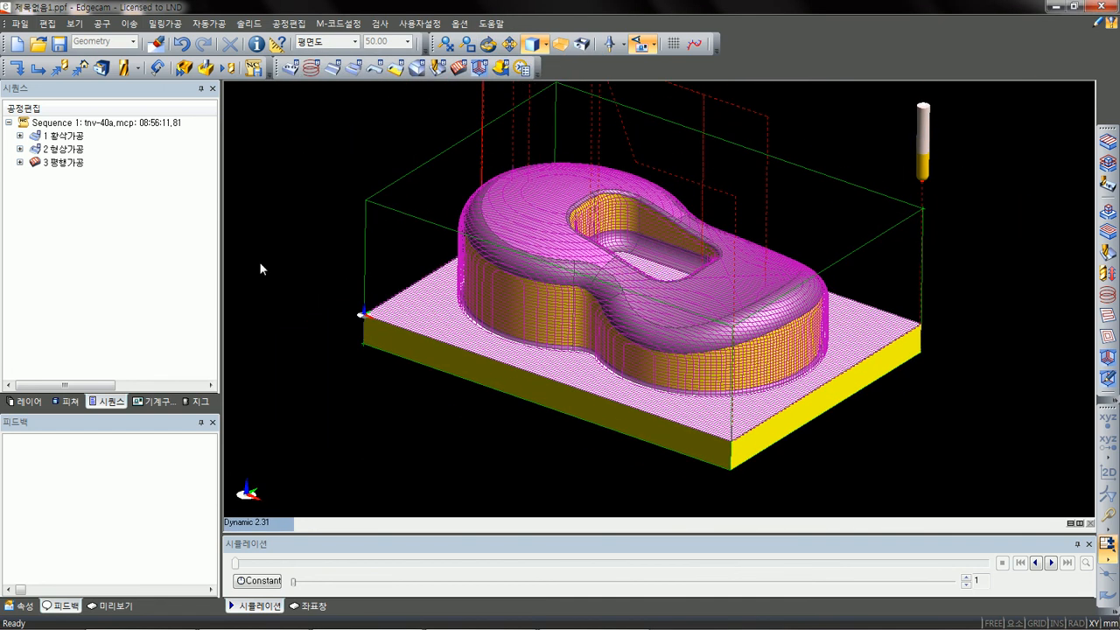
pyautogui.click(67, 164)
pyautogui.click(67, 151)
pyautogui.moveTo(580, 326); pyautogui.dragTo(721, 327, button='middle')
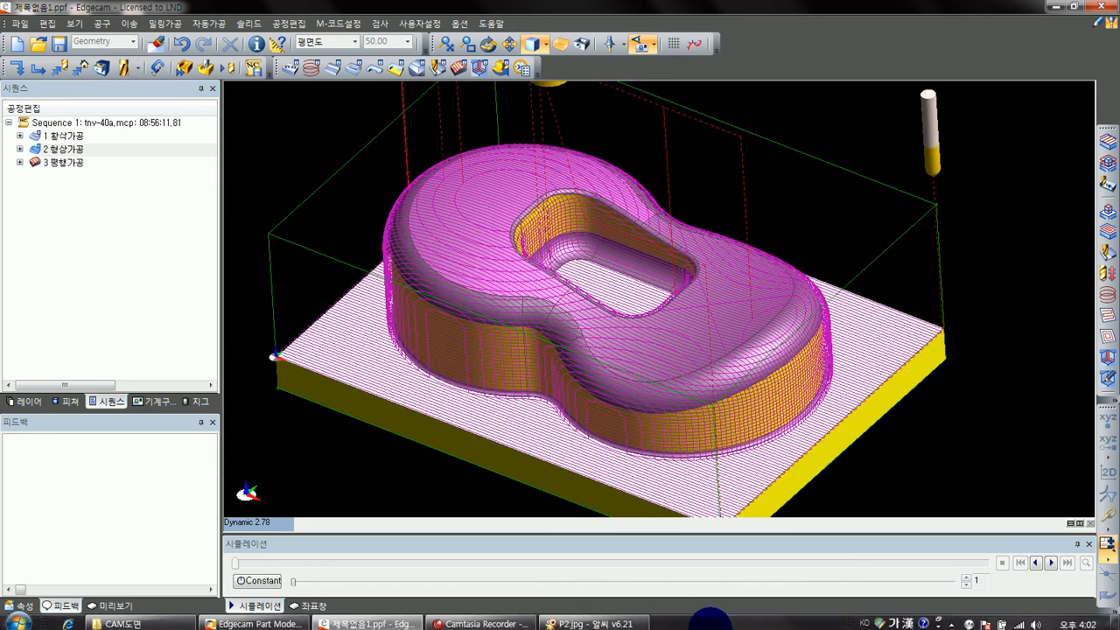
pyautogui.click(645, 613)
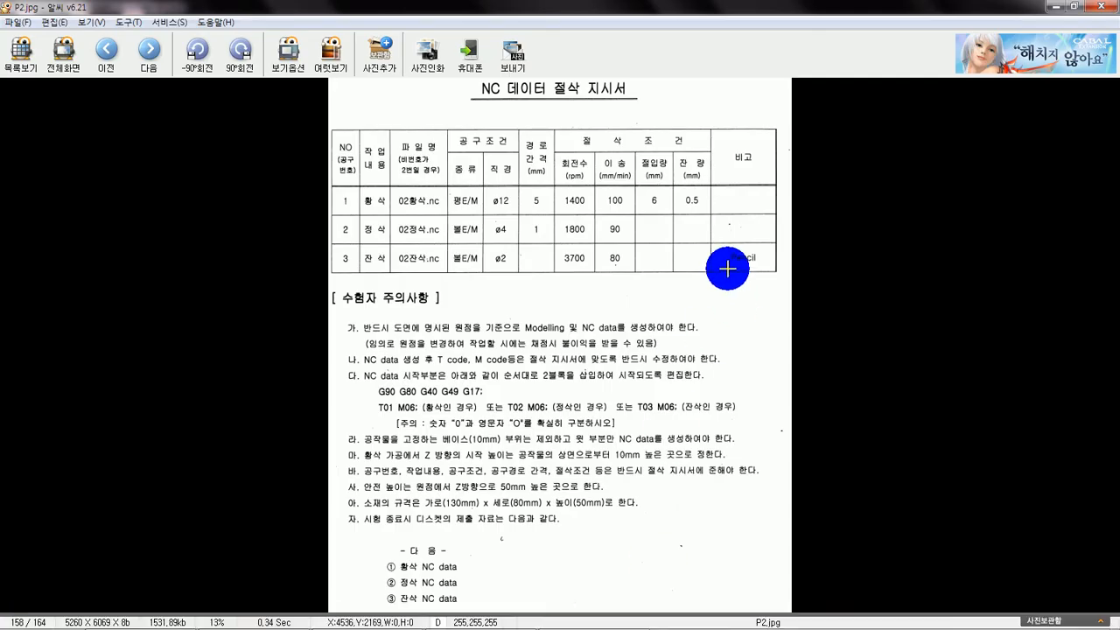
pyautogui.click(1057, 7)
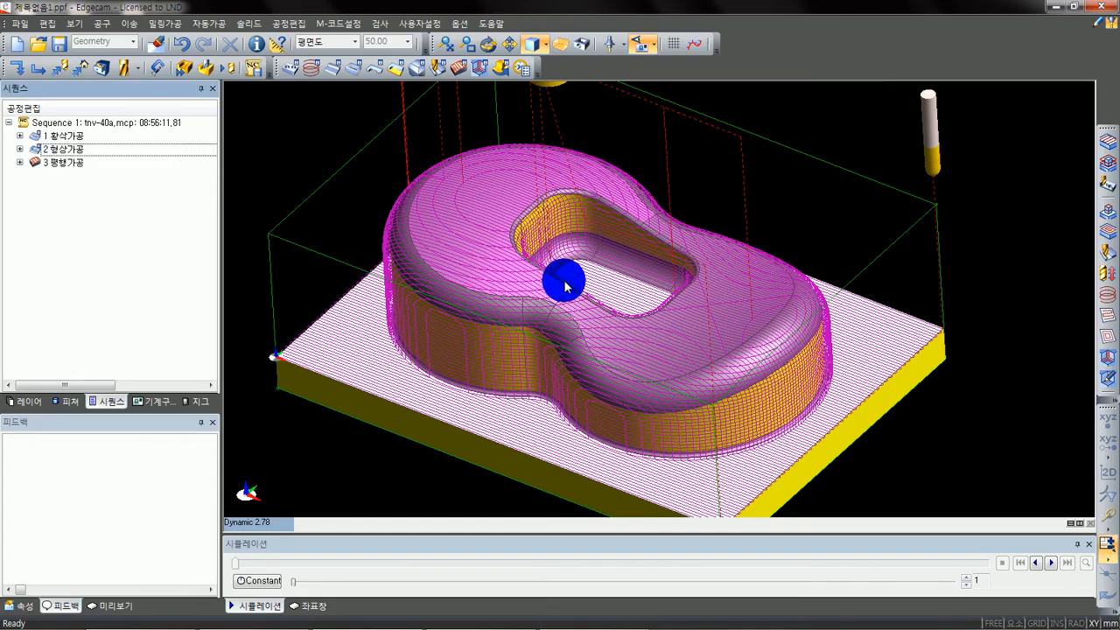
# - Inspect the finishing passes on the part's outer side wall and around the pocket up close
pyautogui.scroll(2, 546, 275)
pyautogui.scroll(-1, 584, 243)
pyautogui.moveTo(667, 252); pyautogui.dragTo(690, 238, button='middle')
pyautogui.moveTo(579, 257)
pyautogui.mouseDown(button='middle')
pyautogui.moveTo(582, 311)
pyautogui.moveTo(584, 277)
pyautogui.mouseUp(button='middle')
pyautogui.moveTo(585, 278)
pyautogui.mouseDown(button='middle')
pyautogui.moveTo(586, 302)
pyautogui.moveTo(581, 246)
pyautogui.moveTo(572, 262)
pyautogui.mouseUp(button='middle')
pyautogui.scroll(2, 587, 300)
pyautogui.moveTo(573, 271); pyautogui.dragTo(641, 268, button='middle')
pyautogui.scroll(4, 620, 289)
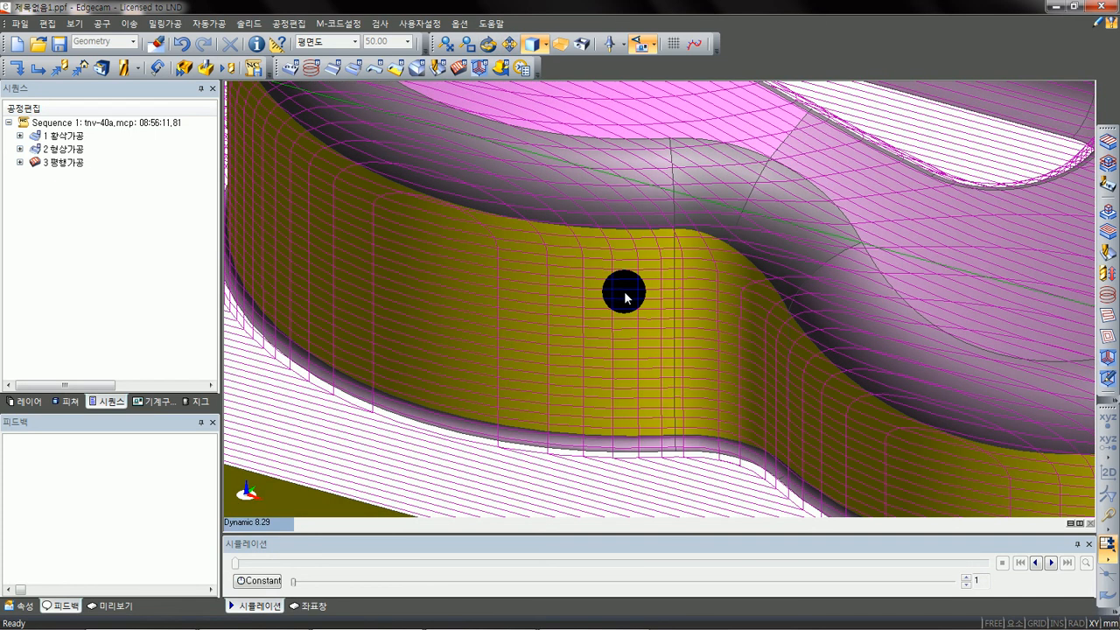
pyautogui.scroll(-6, 639, 283)
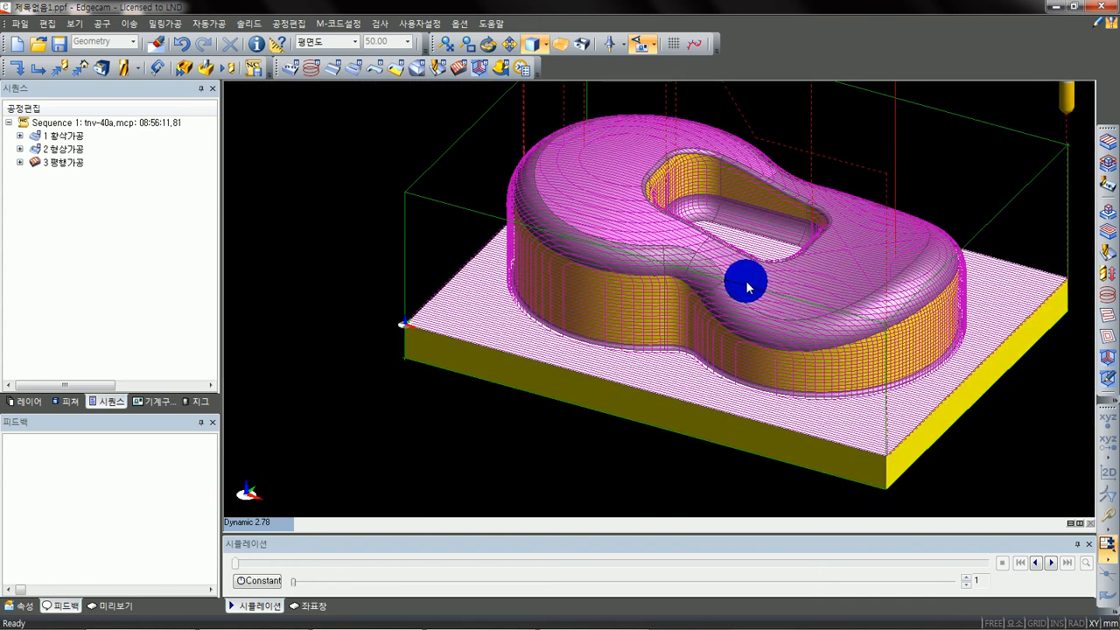
pyautogui.moveTo(692, 255); pyautogui.dragTo(586, 297, button='middle')
pyautogui.click(125, 274)
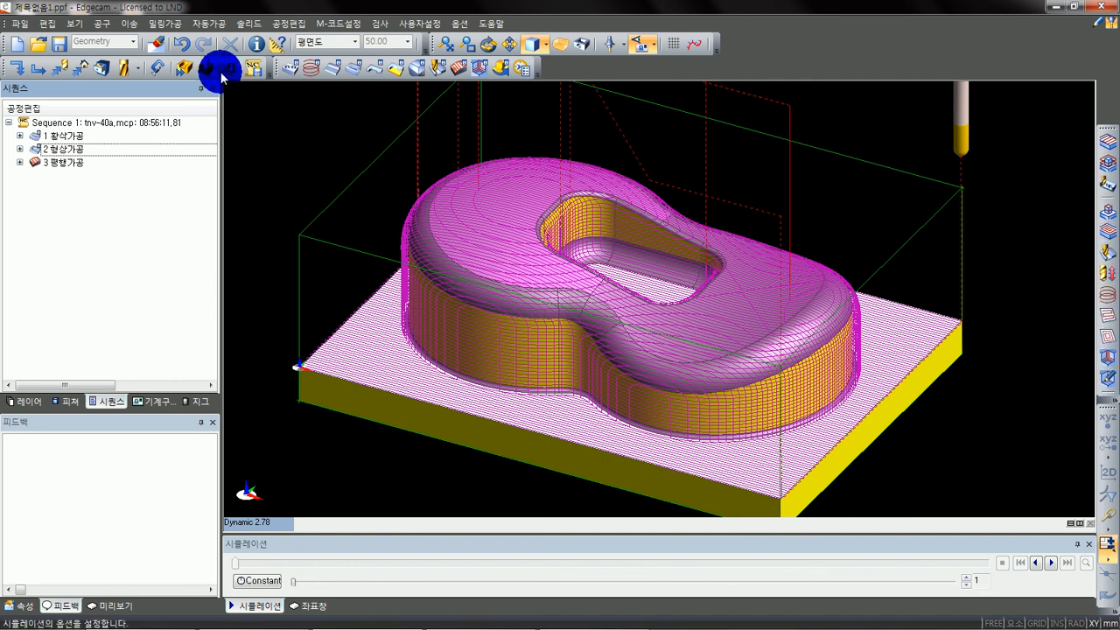
# - Add a milling tool for the 잔삭 operation per the P2.jpg sheet, with a corner radius of 1 mm
pyautogui.click(122, 72)
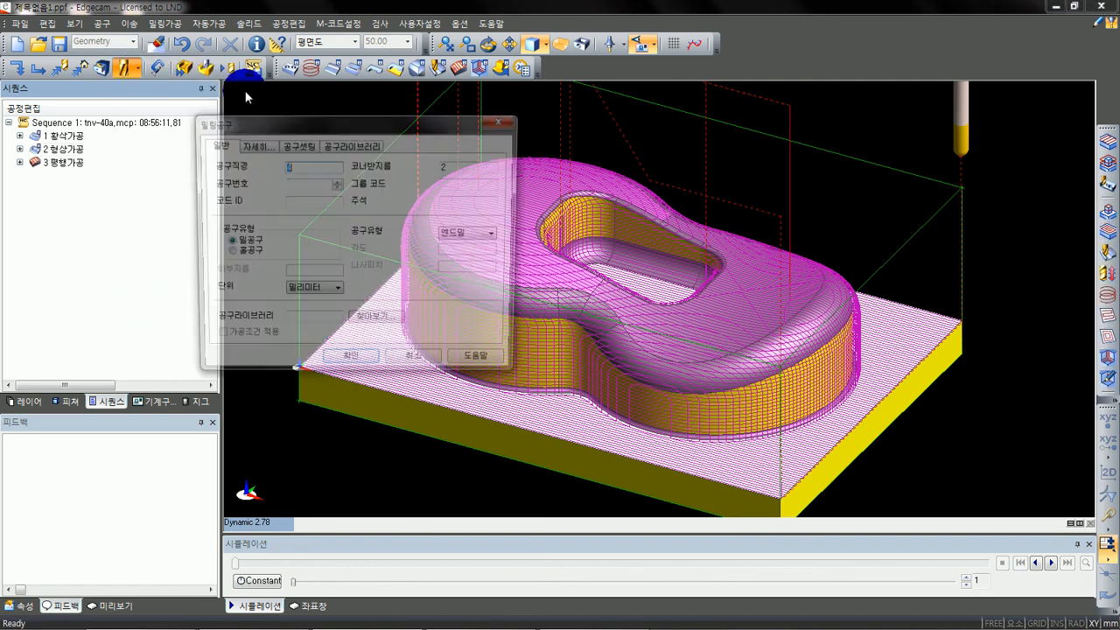
pyautogui.moveTo(428, 623)
pyautogui.click(576, 621)
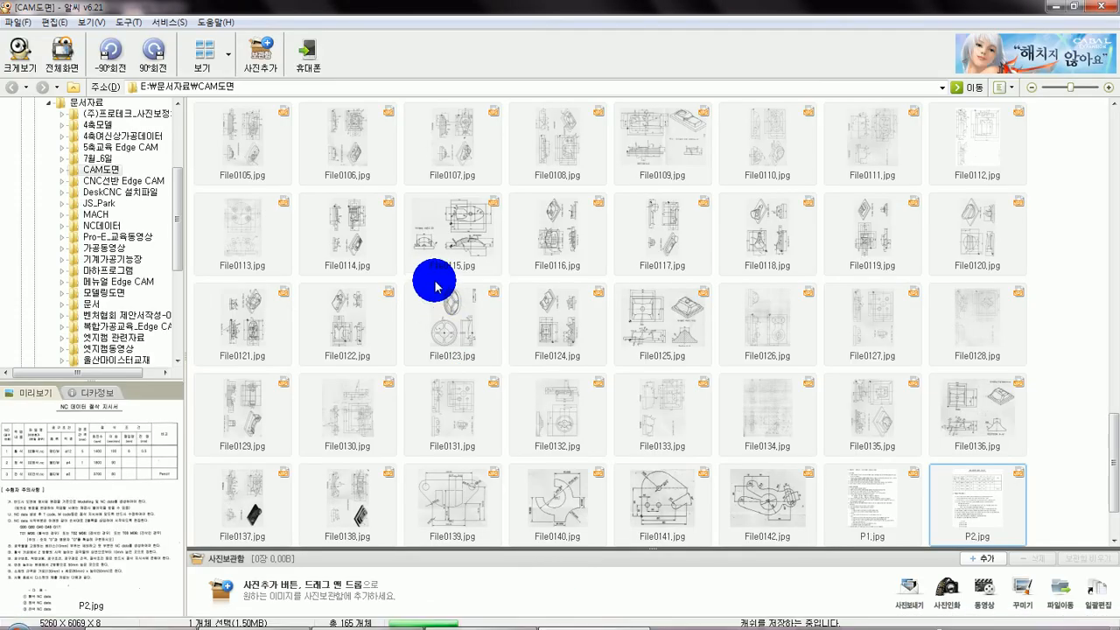
pyautogui.doubleClick(973, 492)
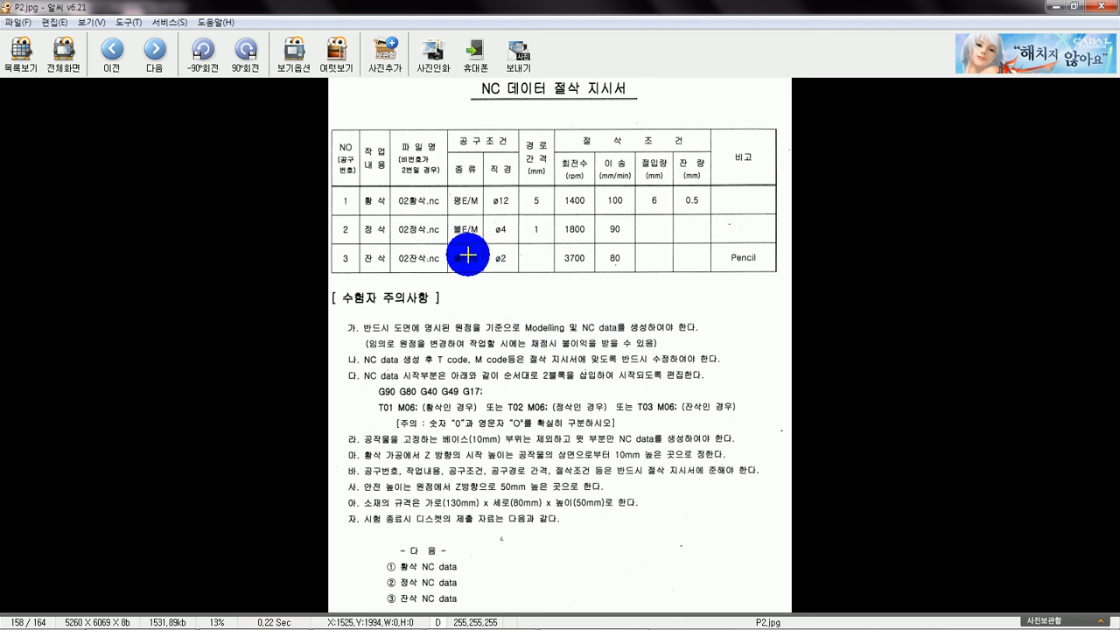
pyautogui.click(1057, 6)
pyautogui.doubleClick(475, 168)
pyautogui.write('1')
pyautogui.click(378, 364)
pyautogui.moveTo(486, 366); pyautogui.dragTo(646, 273, button='middle')
pyautogui.click(56, 258)
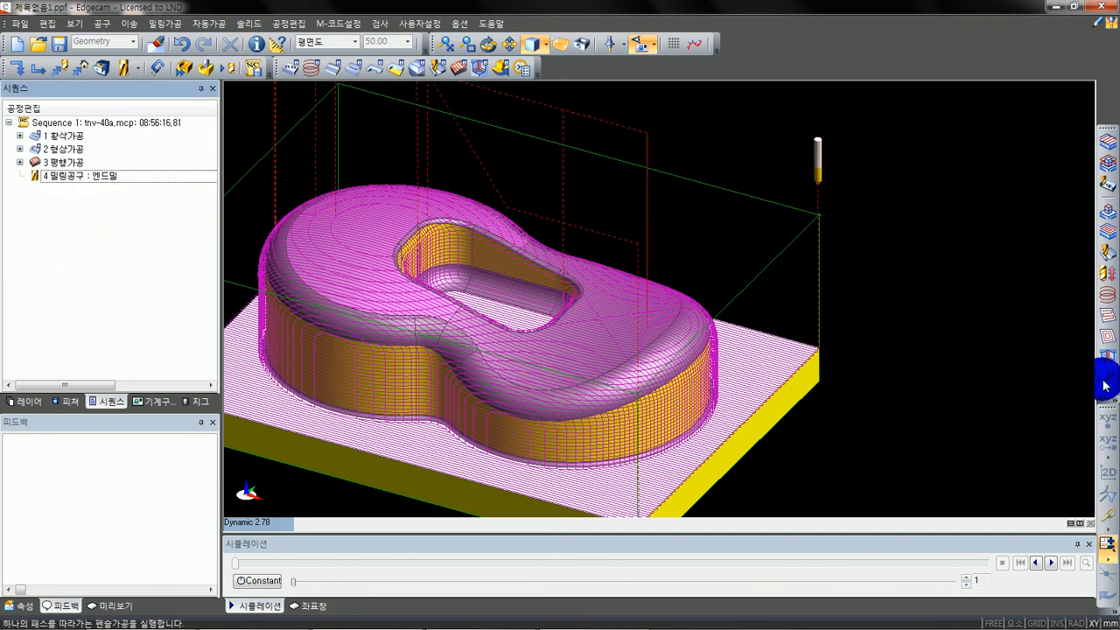
# - Start a pencil machining operation, clear its stepover percentage and stock allowance, and check the P2.jpg sheet for its feed and speed
pyautogui.click(1109, 384)
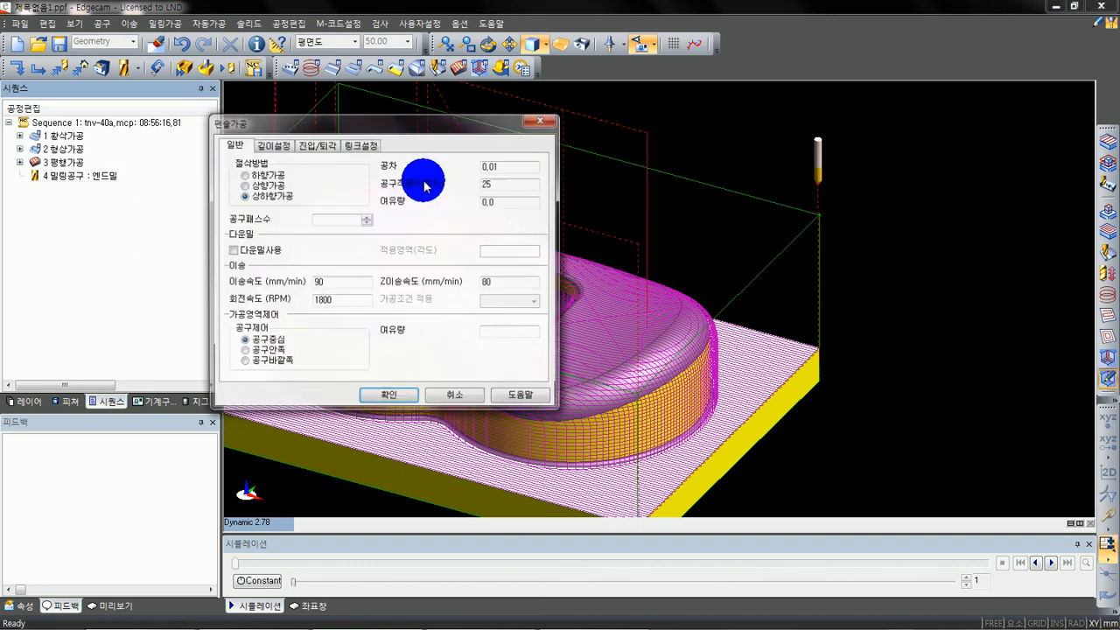
pyautogui.moveTo(356, 125); pyautogui.dragTo(477, 66)
pyautogui.doubleClick(617, 128)
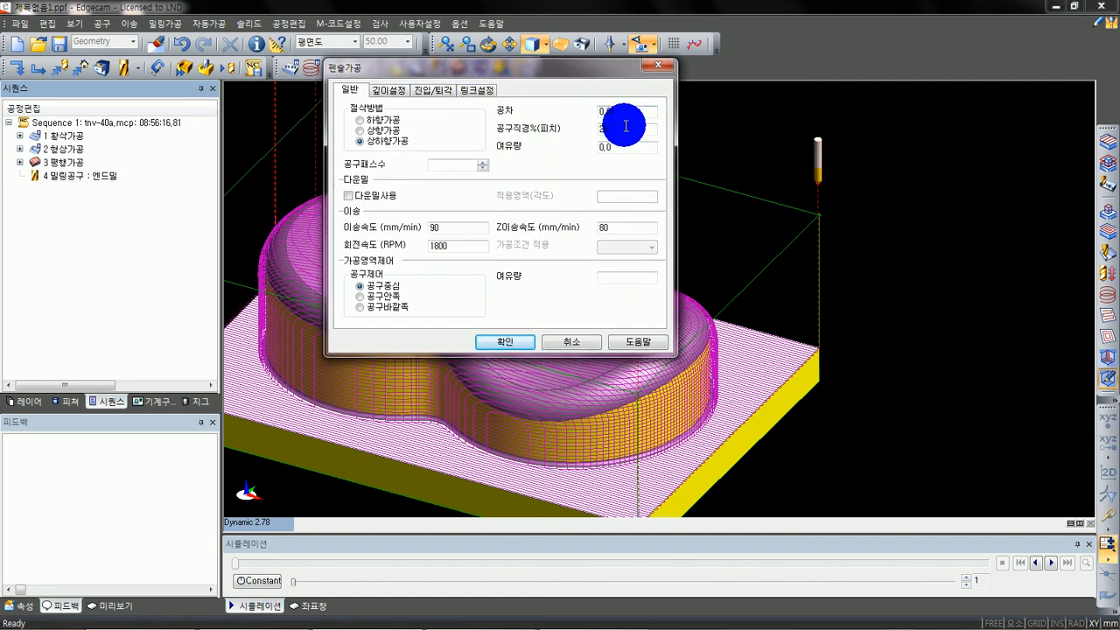
pyautogui.press('BackSpace')
pyautogui.doubleClick(632, 147)
pyautogui.doubleClick(446, 228)
pyautogui.click(562, 621)
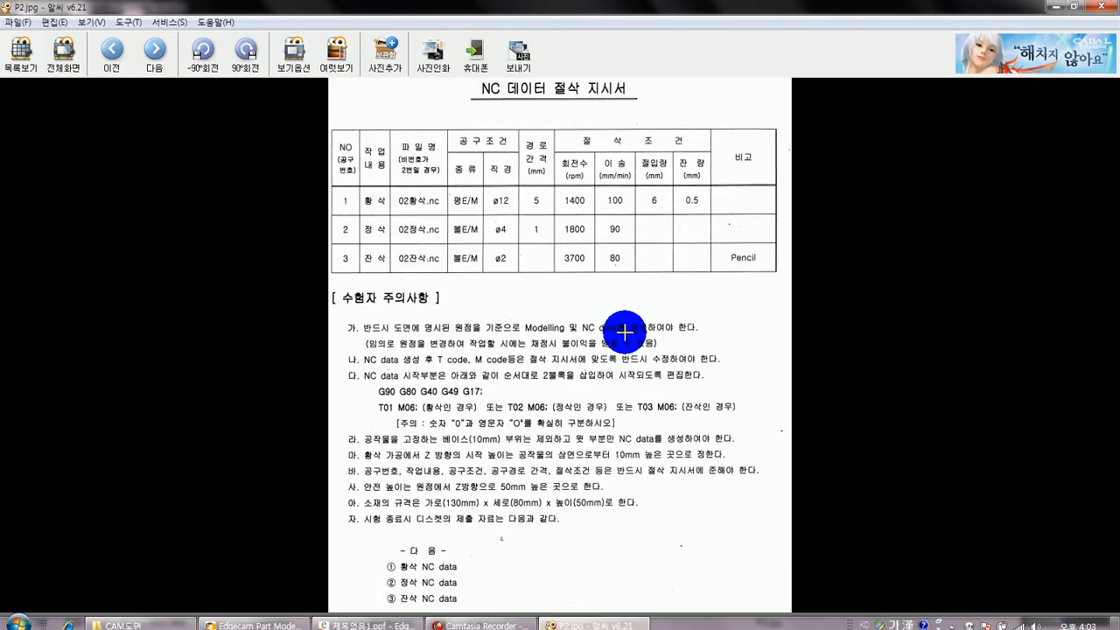
pyautogui.click(1067, 7)
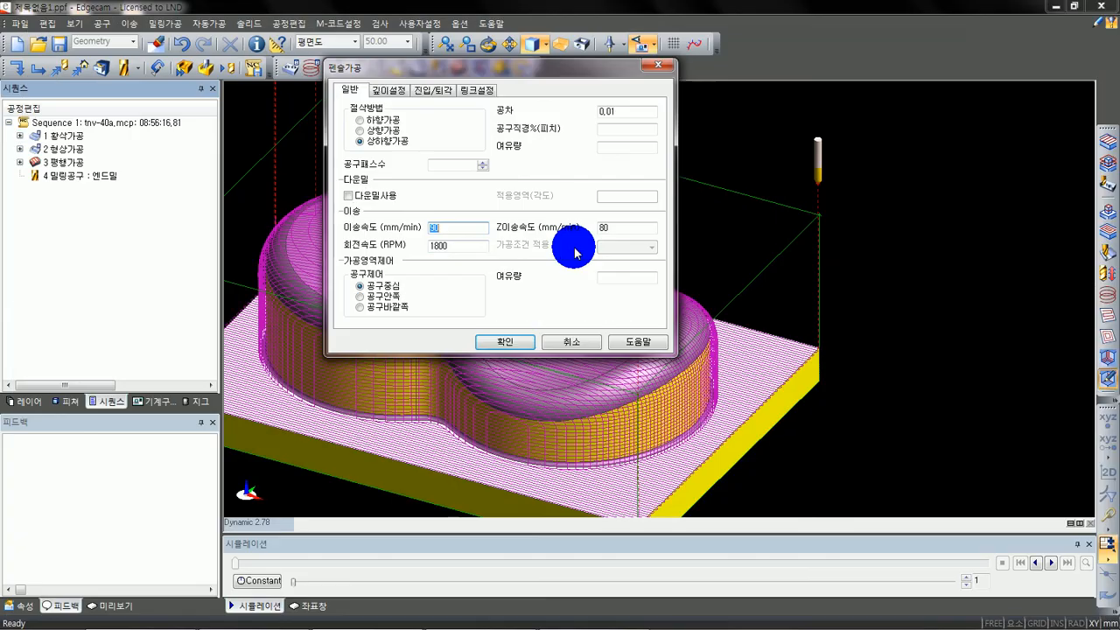
# - Set the pencil operation's feed rate to 80 mm/min, spindle speed to 3700 RPM and Z feed rate to 60 mm/min
pyautogui.write('80')
pyautogui.doubleClick(457, 246)
pyautogui.write('3700')
pyautogui.doubleClick(613, 228)
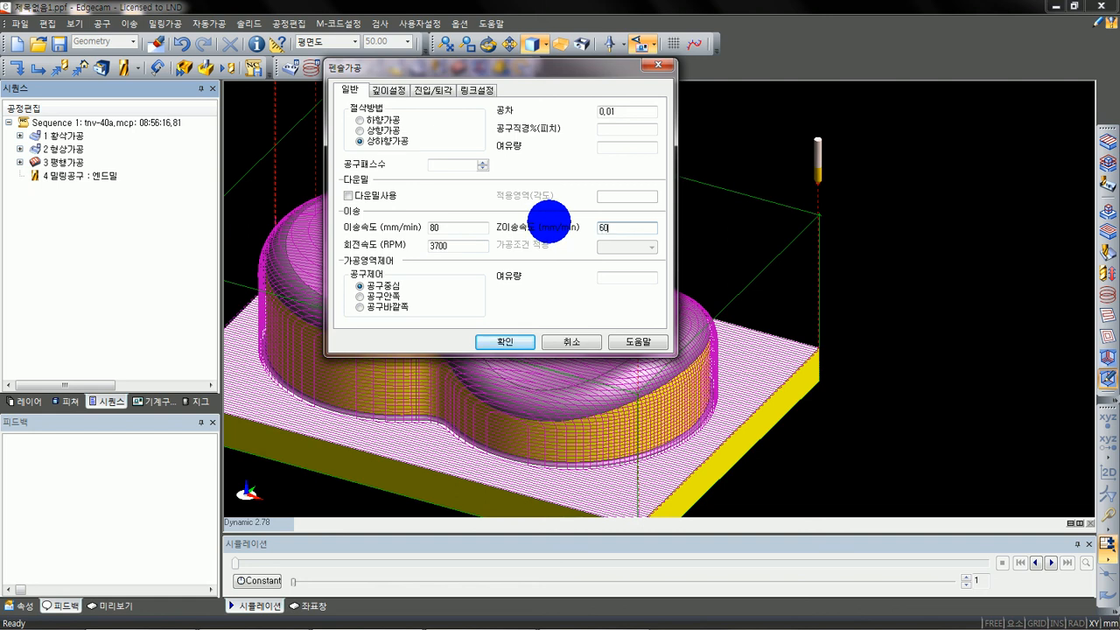
pyautogui.write('60')
# - Keep the pencil operation's safe height at 50 with no start height or depth, and accept the settings
pyautogui.click(389, 90)
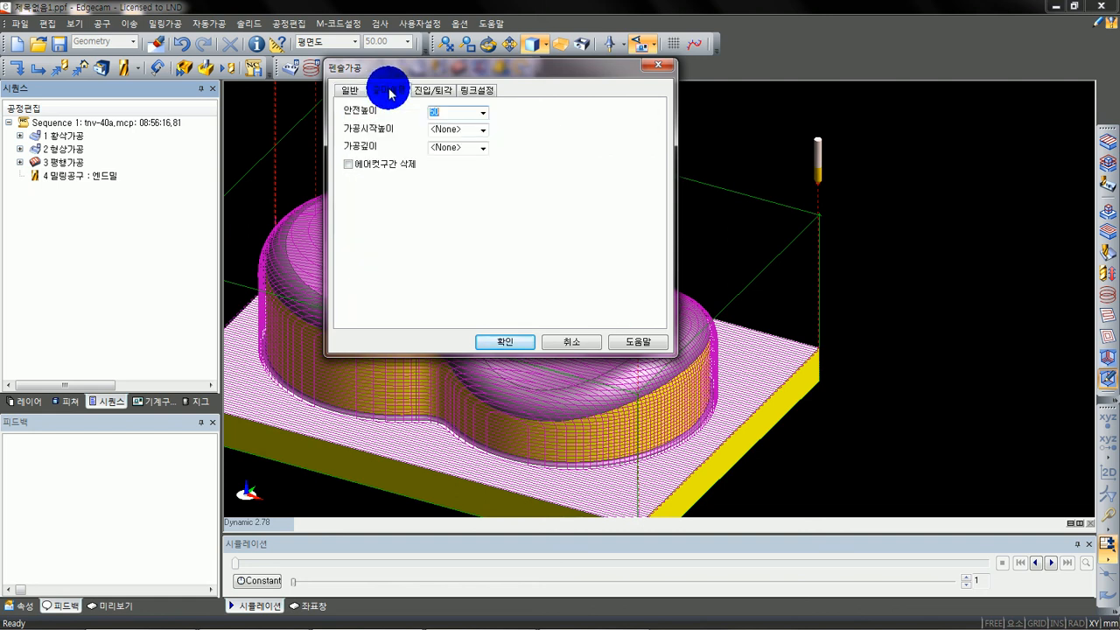
pyautogui.moveTo(449, 112); pyautogui.dragTo(190, 111)
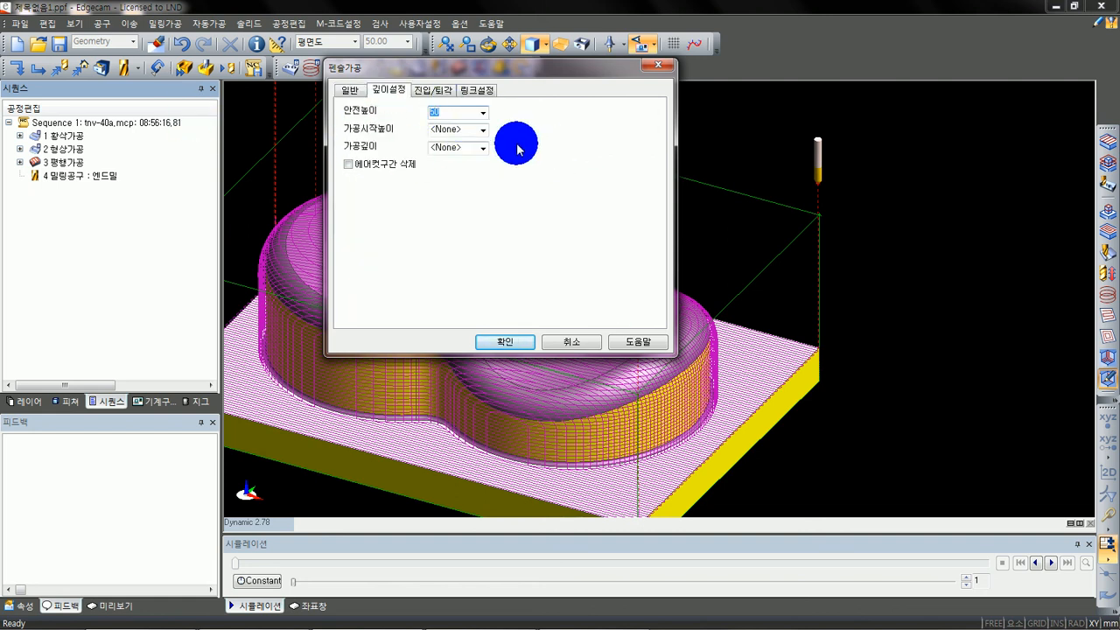
pyautogui.moveTo(525, 67); pyautogui.dragTo(637, 69)
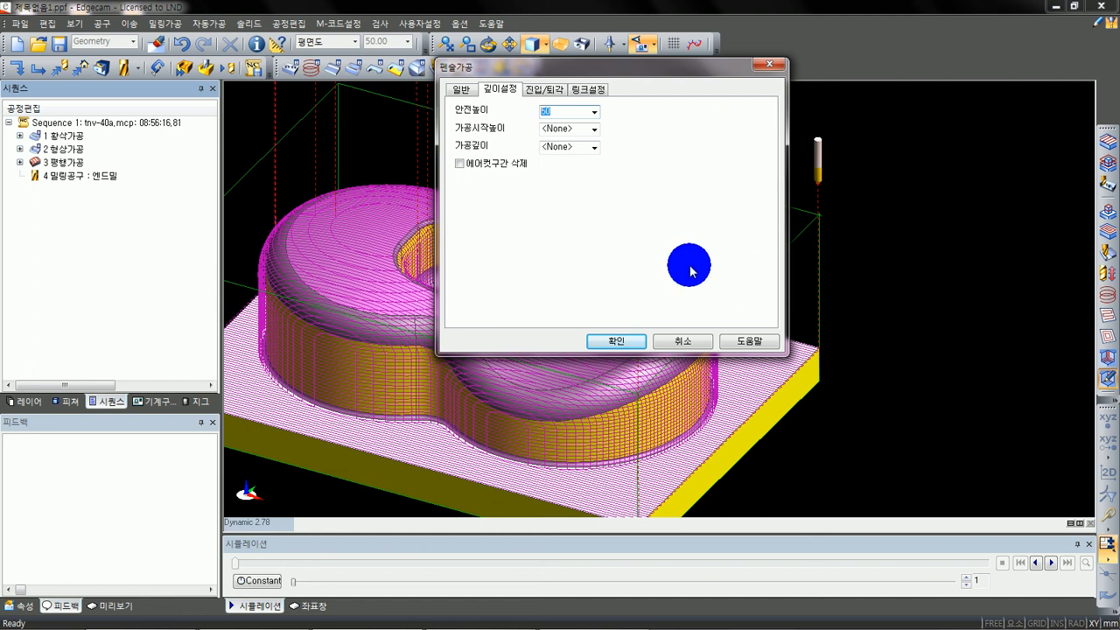
pyautogui.click(623, 344)
# - Pick the figure-eight solid as the surfaces to machine and the stock's upper outline as containment boundary to generate the pencil toolpath
pyautogui.moveTo(562, 305); pyautogui.dragTo(656, 312, button='middle')
pyautogui.scroll(-3, 665, 282)
pyautogui.click(585, 252)
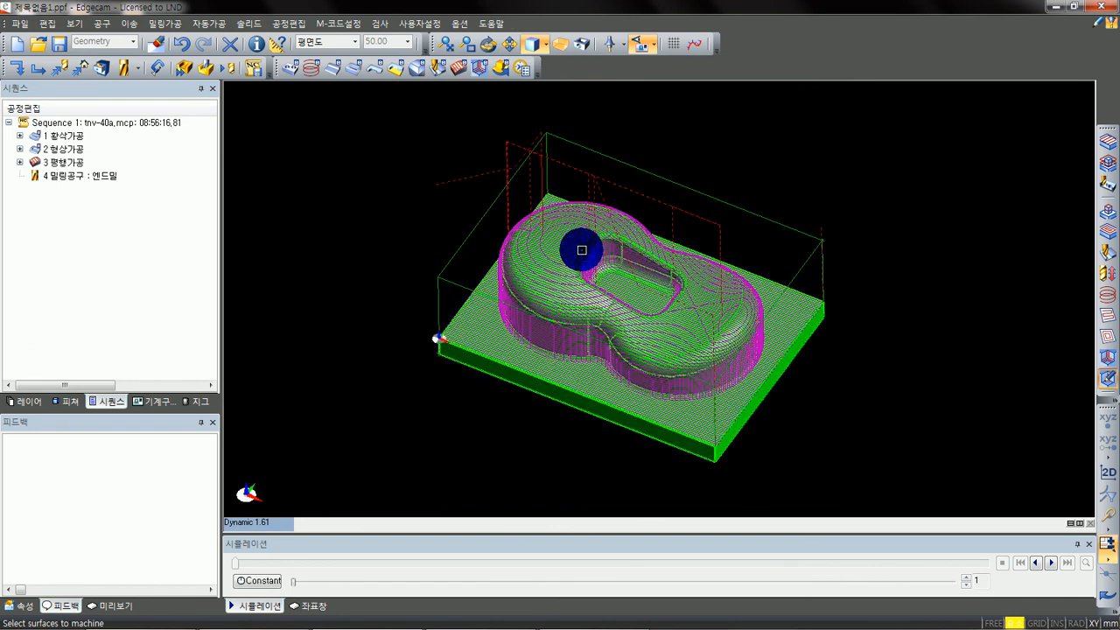
pyautogui.rightClick(592, 239)
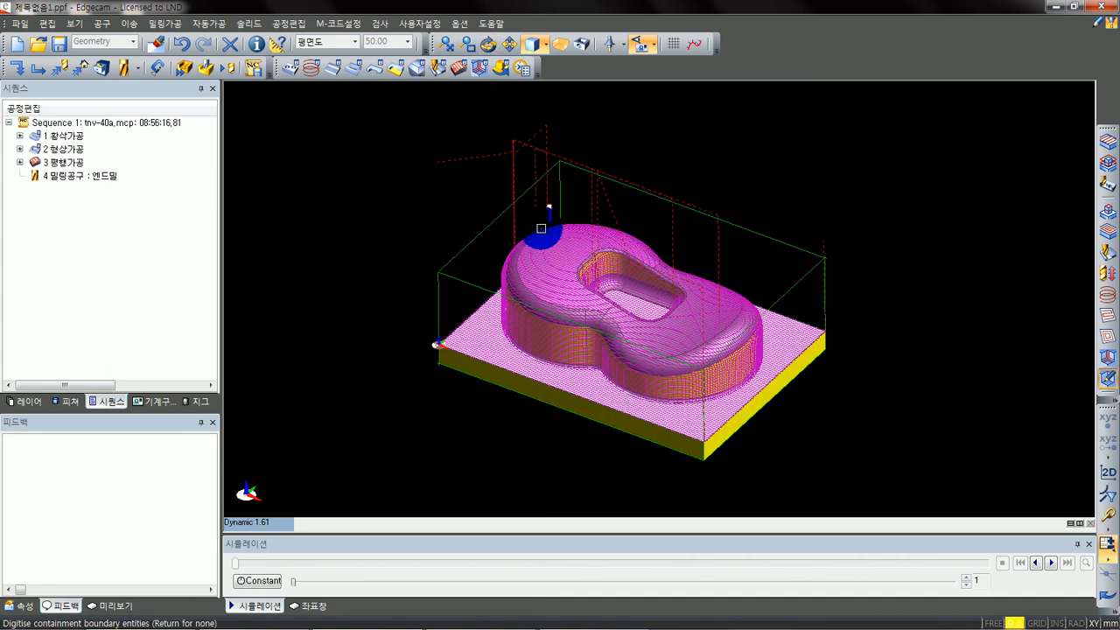
pyautogui.click(502, 213)
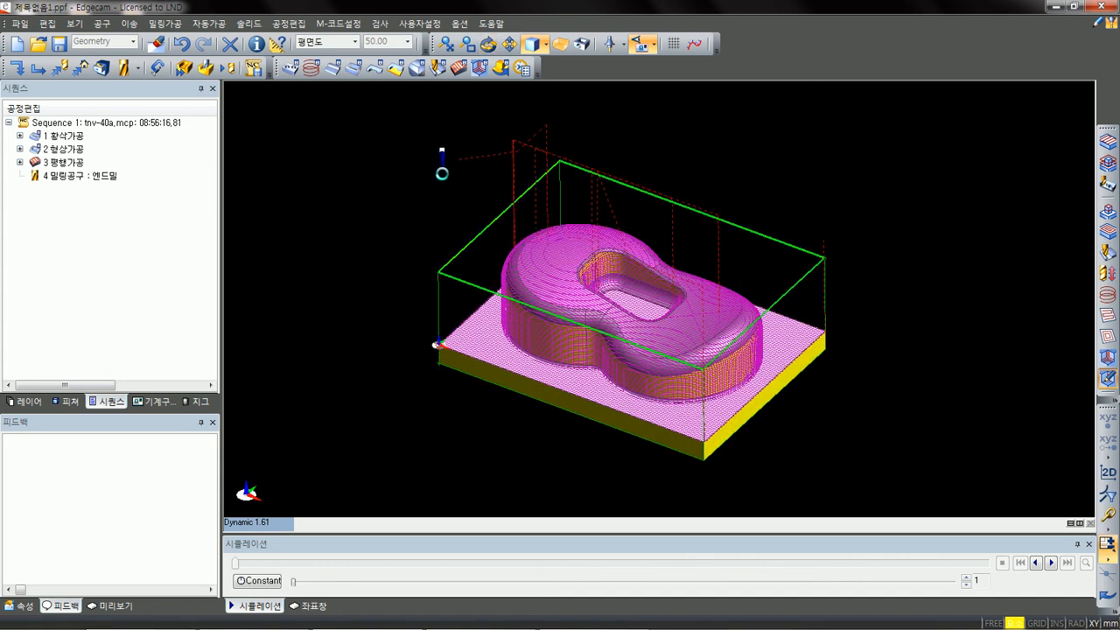
pyautogui.rightClick(442, 173)
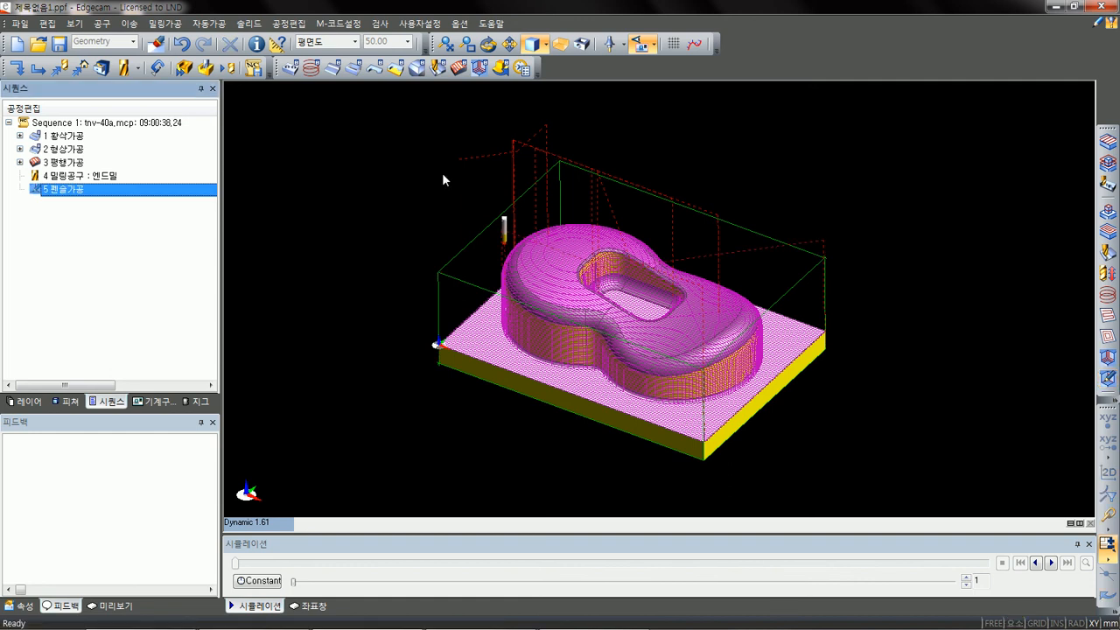
# - Examine the new pencil operation's toolpath along the base of the figure-eight wall
pyautogui.moveTo(737, 299); pyautogui.dragTo(724, 404, button='middle')
pyautogui.scroll(3, 644, 298)
pyautogui.moveTo(644, 298); pyautogui.dragTo(563, 295, button='middle')
pyautogui.scroll(-1, 593, 241)
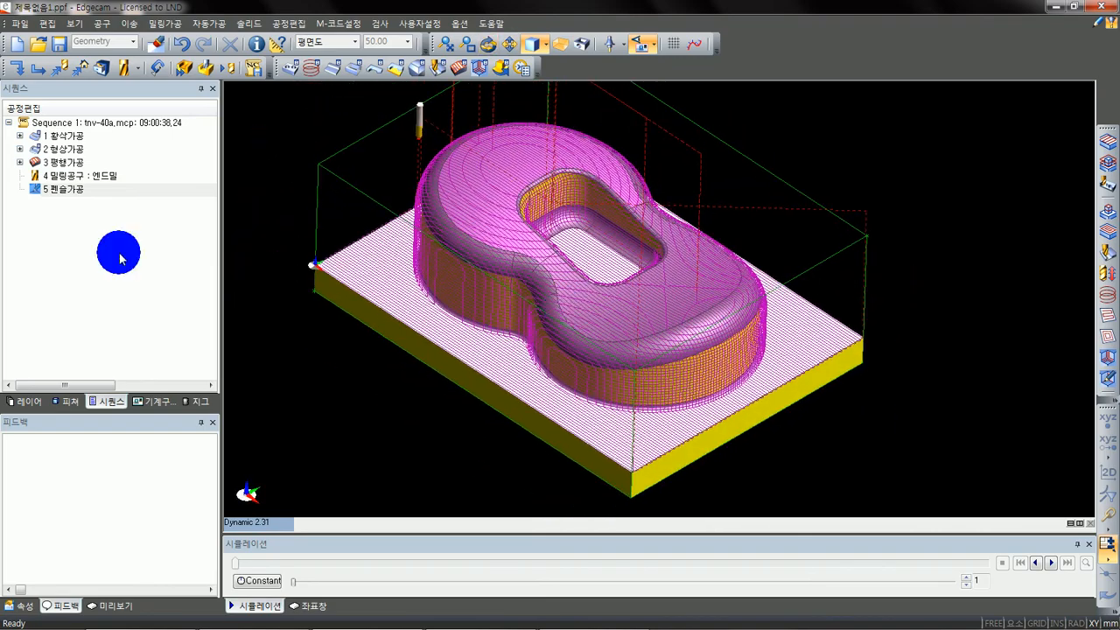
pyautogui.click(69, 193)
pyautogui.moveTo(303, 298); pyautogui.dragTo(720, 275, button='middle')
pyautogui.scroll(3, 507, 312)
pyautogui.scroll(3, 720, 275)
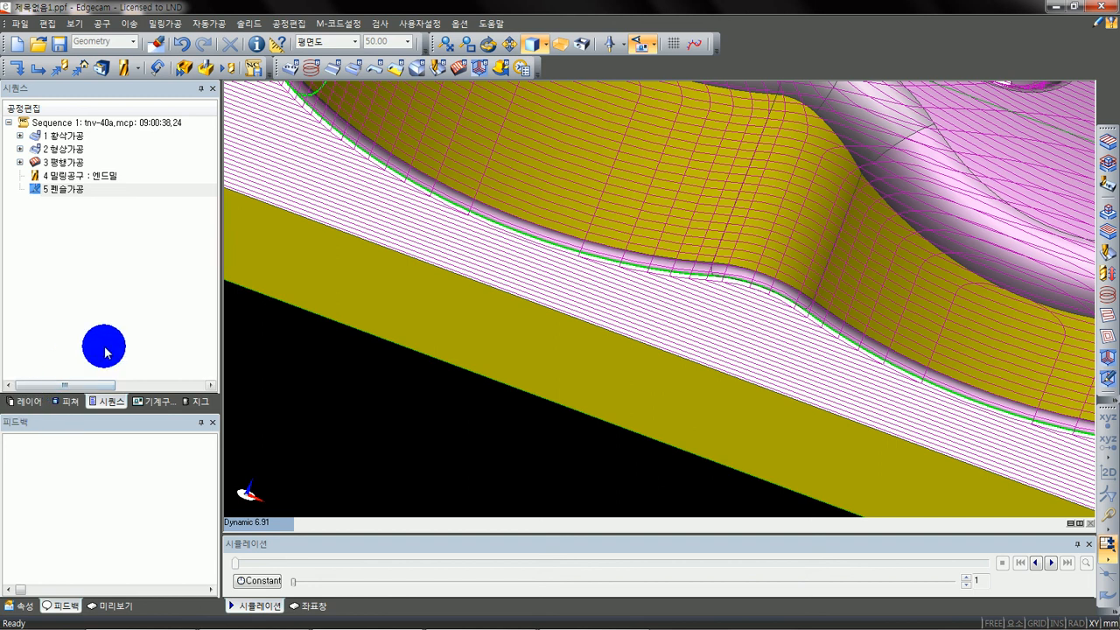
# - Hide the Finish layer and highlight the 펜슬가공 operation to inspect its toolpath on its own
pyautogui.click(35, 401)
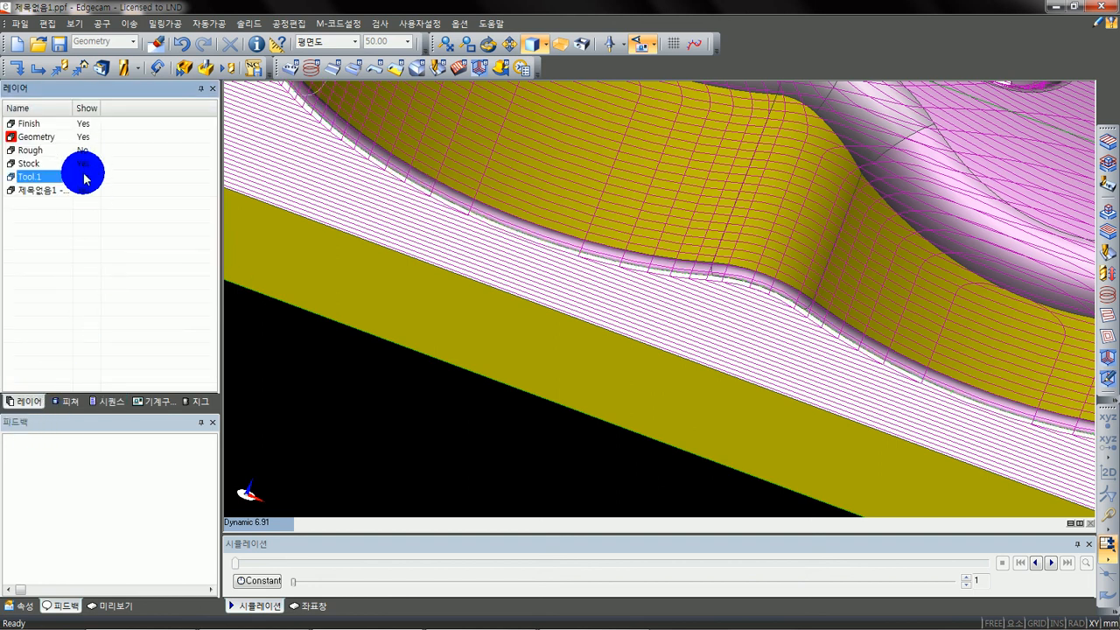
pyautogui.click(83, 126)
pyautogui.scroll(-2, 502, 294)
pyautogui.moveTo(452, 215); pyautogui.dragTo(376, 267, button='middle')
pyautogui.click(75, 219)
pyautogui.click(112, 401)
pyautogui.click(83, 198)
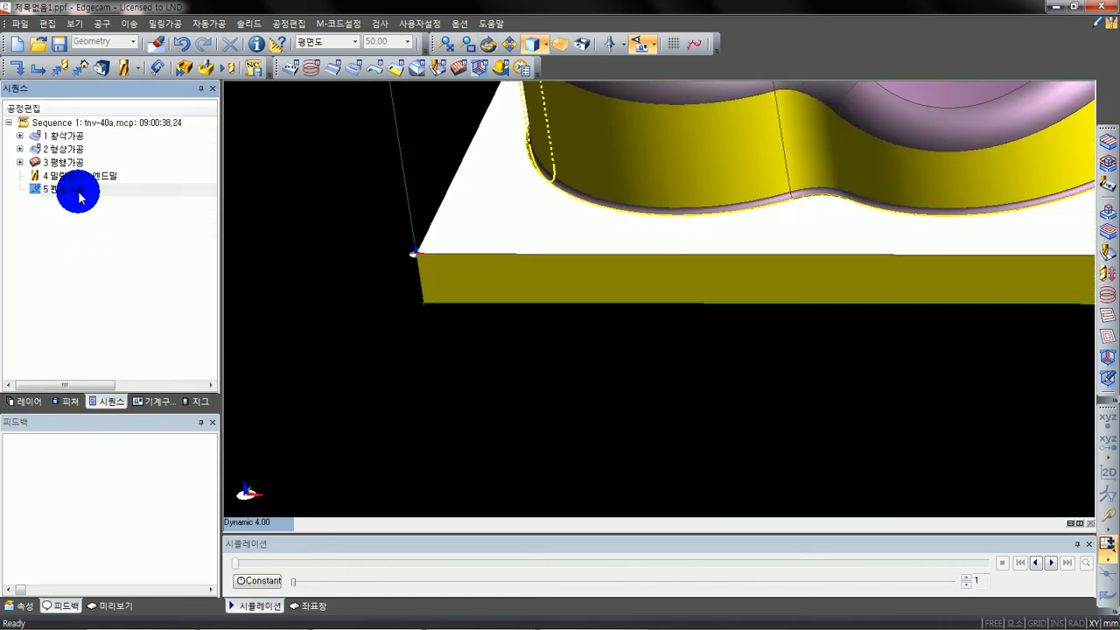
pyautogui.scroll(-1, 718, 198)
pyautogui.moveTo(717, 198); pyautogui.dragTo(688, 260, button='middle')
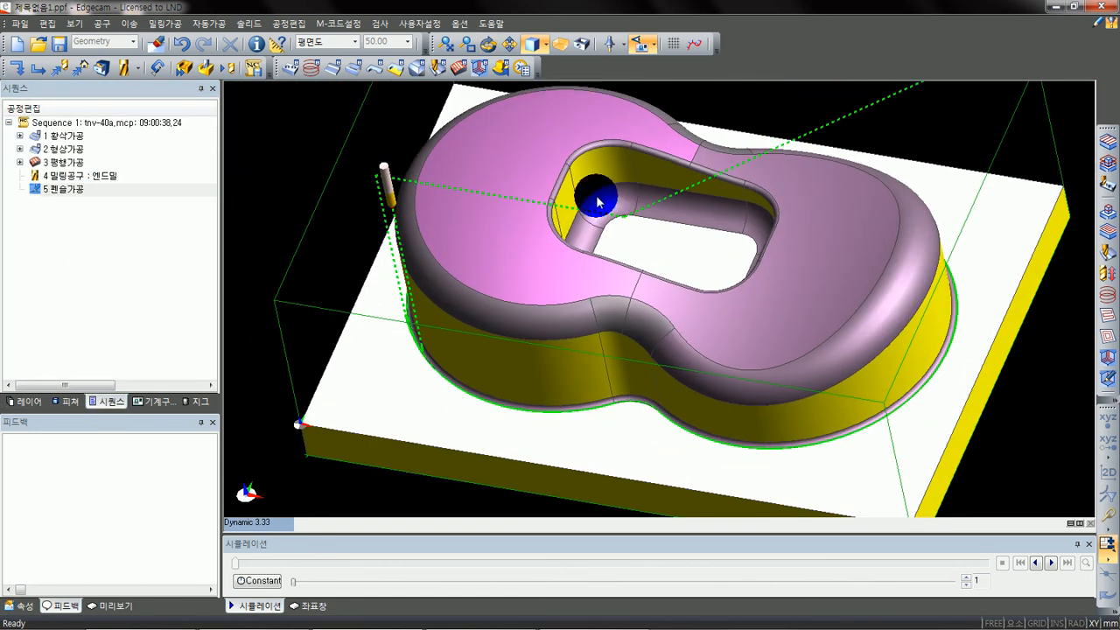
pyautogui.moveTo(500, 345); pyautogui.dragTo(292, 350, button='middle')
pyautogui.click(120, 290)
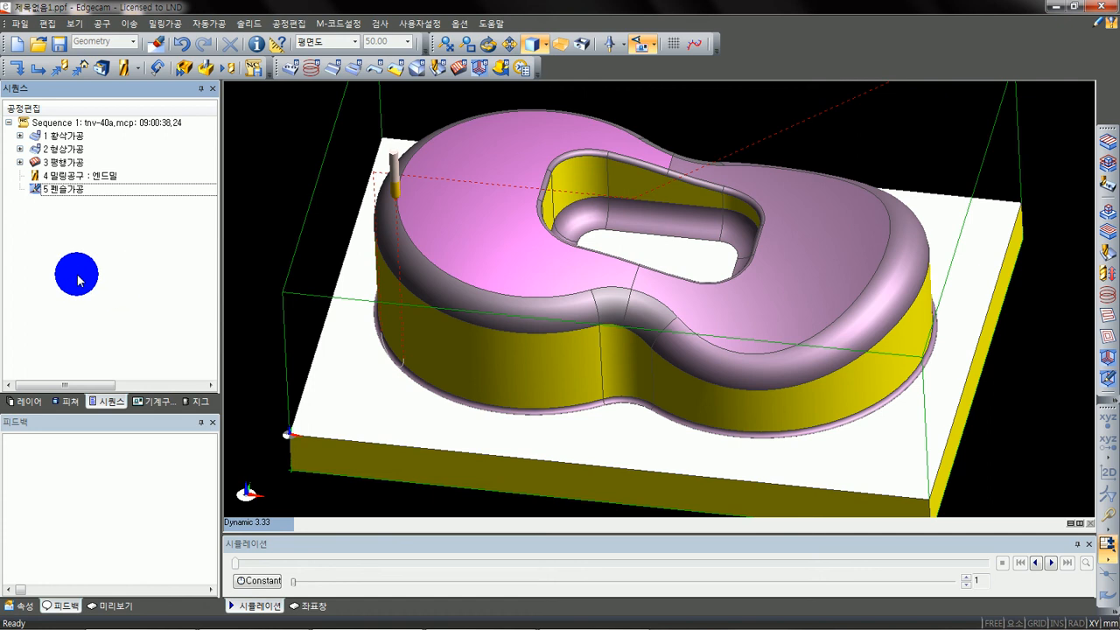
# - Set the tool number of the pencil operation's end mill to 3
pyautogui.click(26, 400)
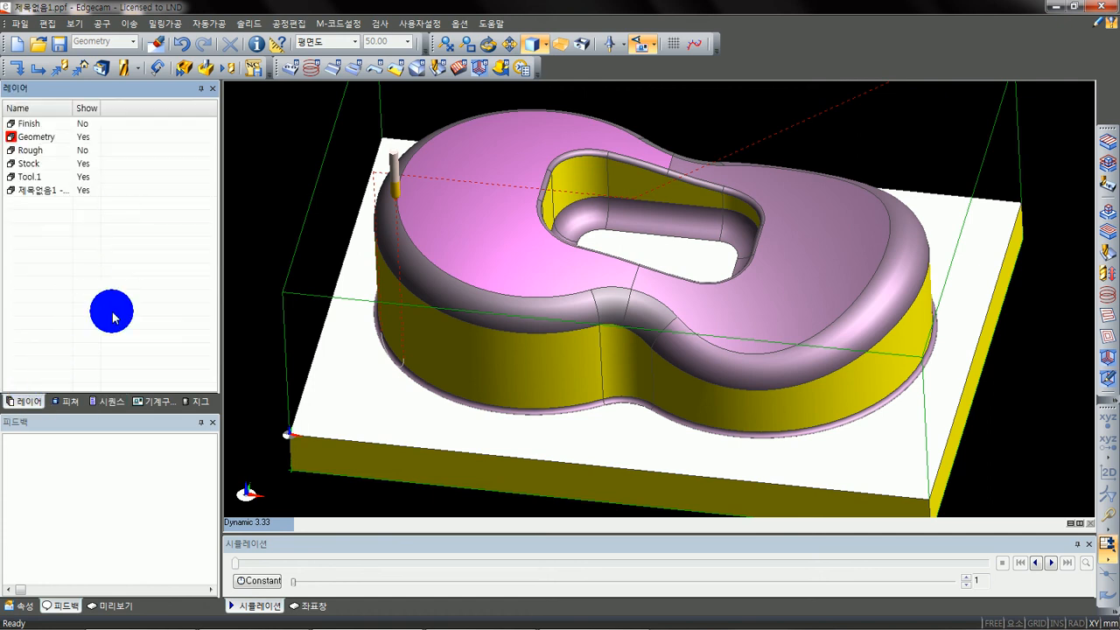
pyautogui.click(108, 401)
pyautogui.click(71, 189)
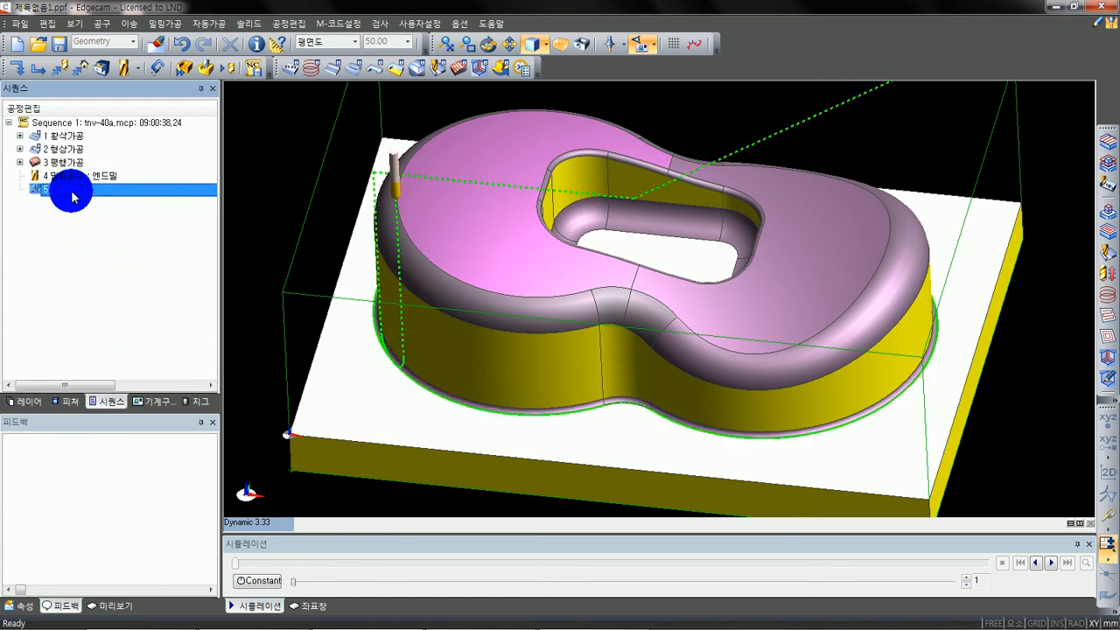
pyautogui.doubleClick(75, 176)
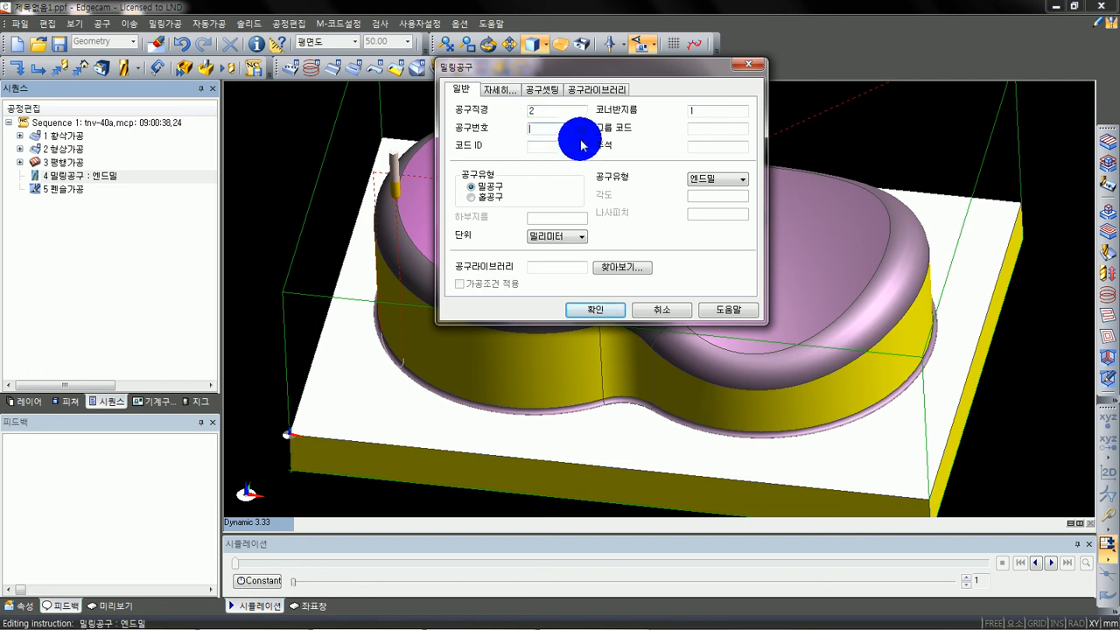
pyautogui.click(595, 309)
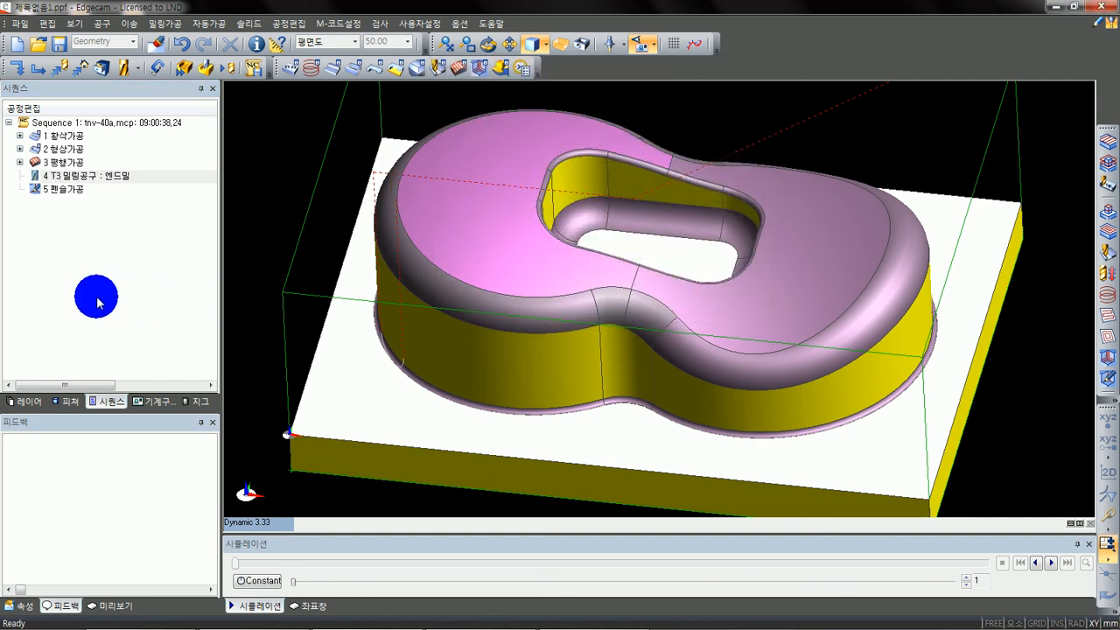
# - Output the NC code for tool T3 only to 잔삭데이터.nc on the desktop, without a program description
pyautogui.click(252, 70)
pyautogui.click(571, 202)
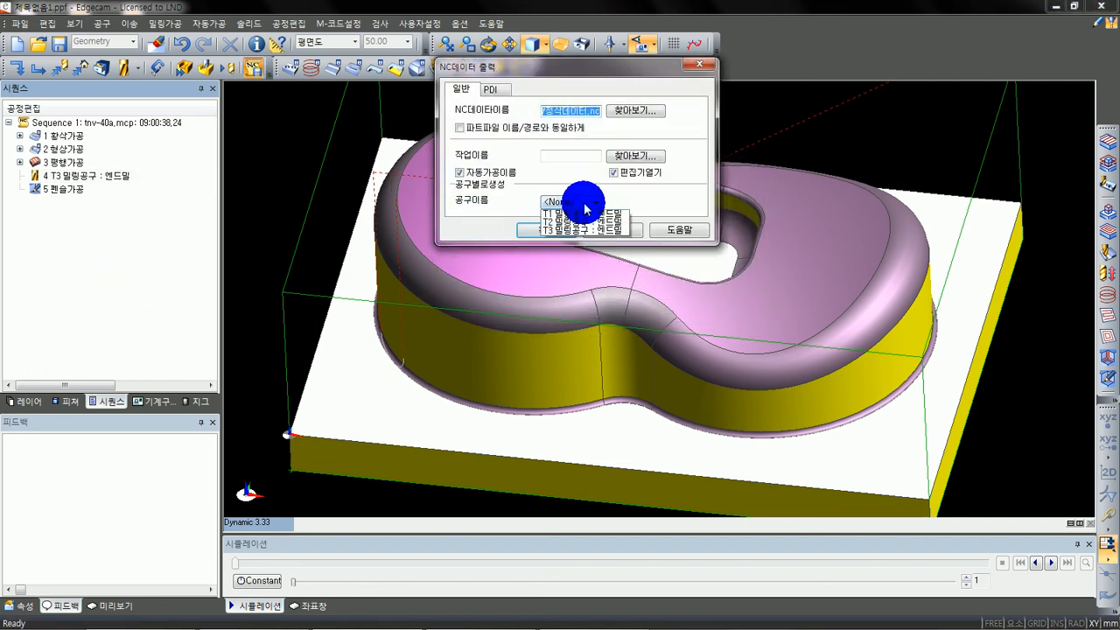
pyautogui.click(582, 239)
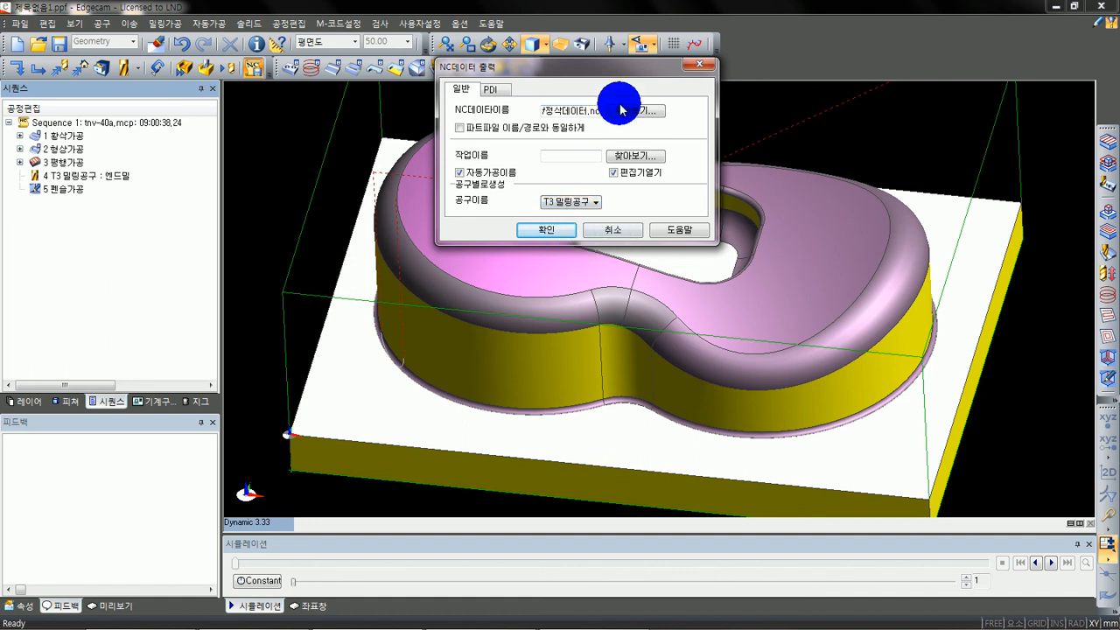
pyautogui.click(635, 110)
pyautogui.moveTo(467, 252); pyautogui.dragTo(417, 254)
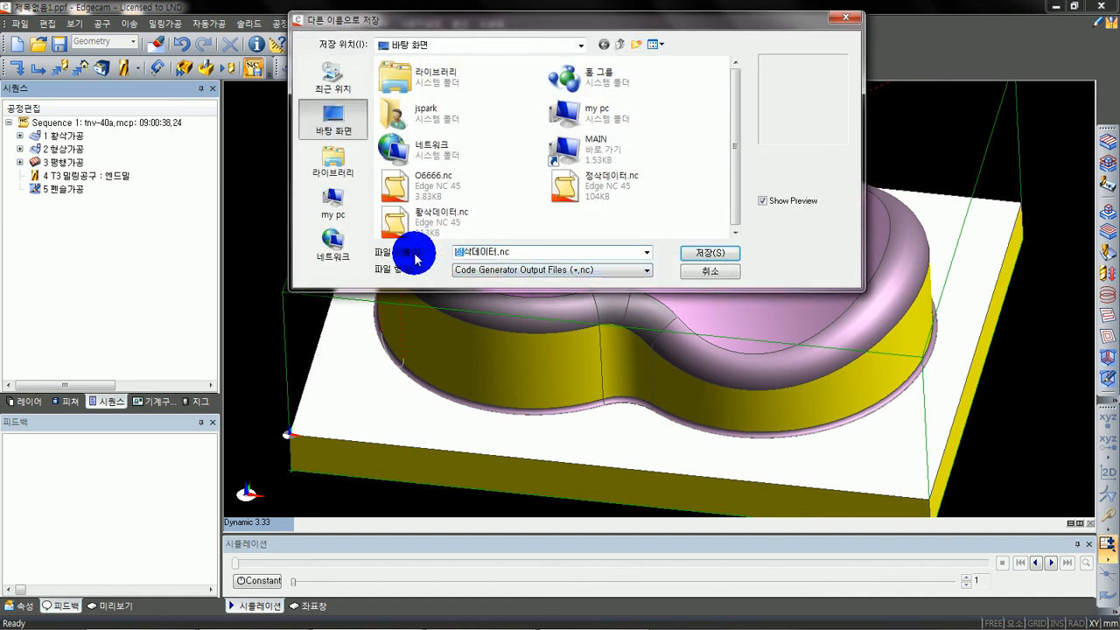
pyautogui.write('잔')
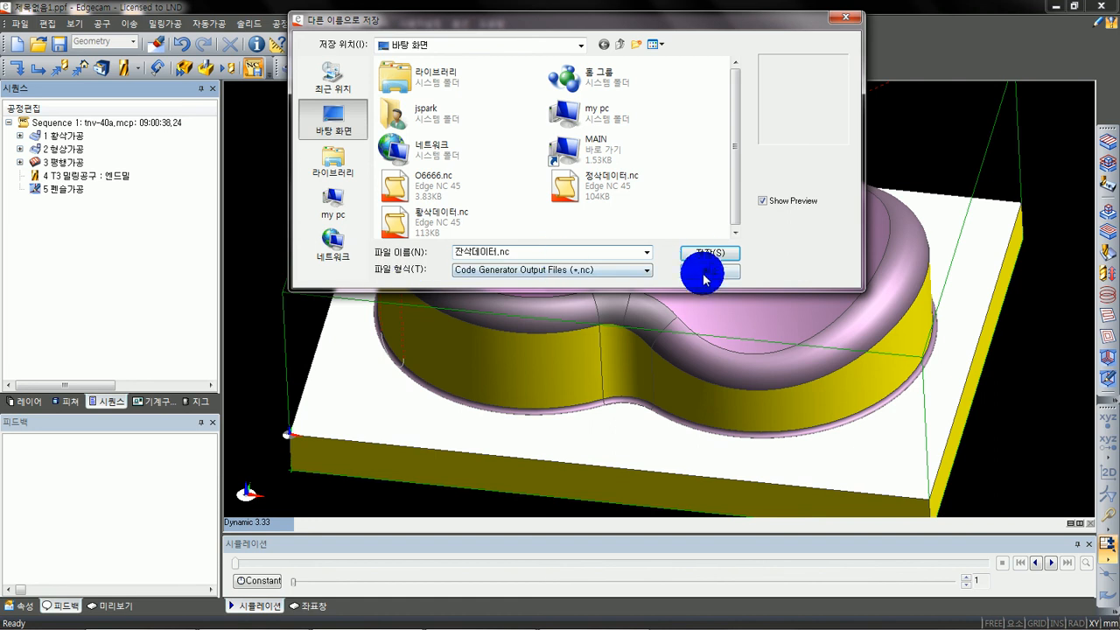
pyautogui.click(705, 257)
pyautogui.click(545, 232)
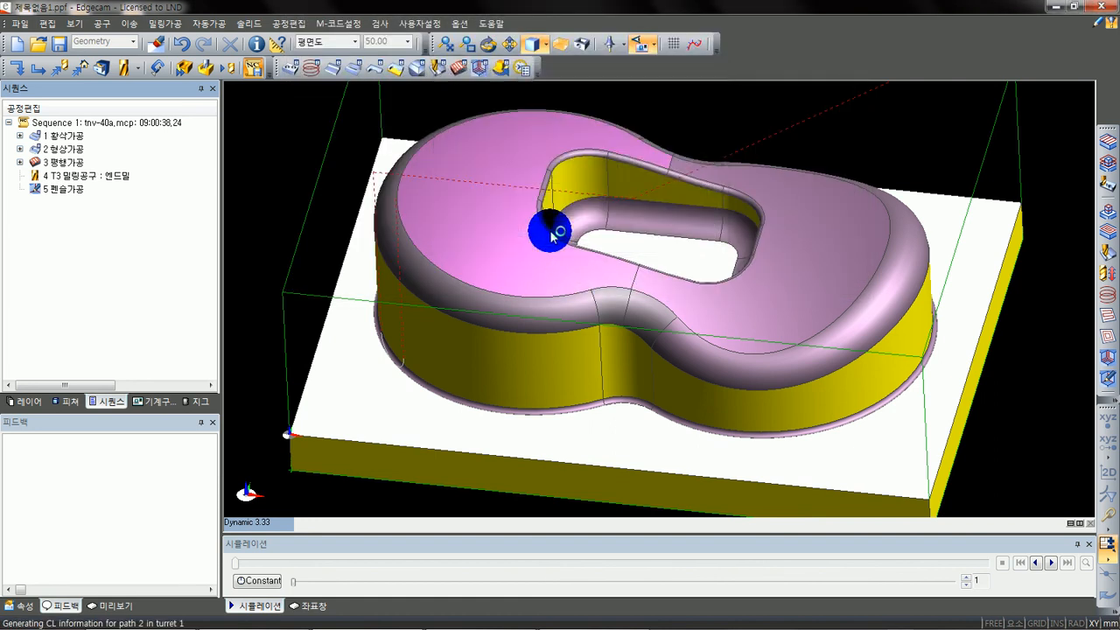
pyautogui.click(464, 276)
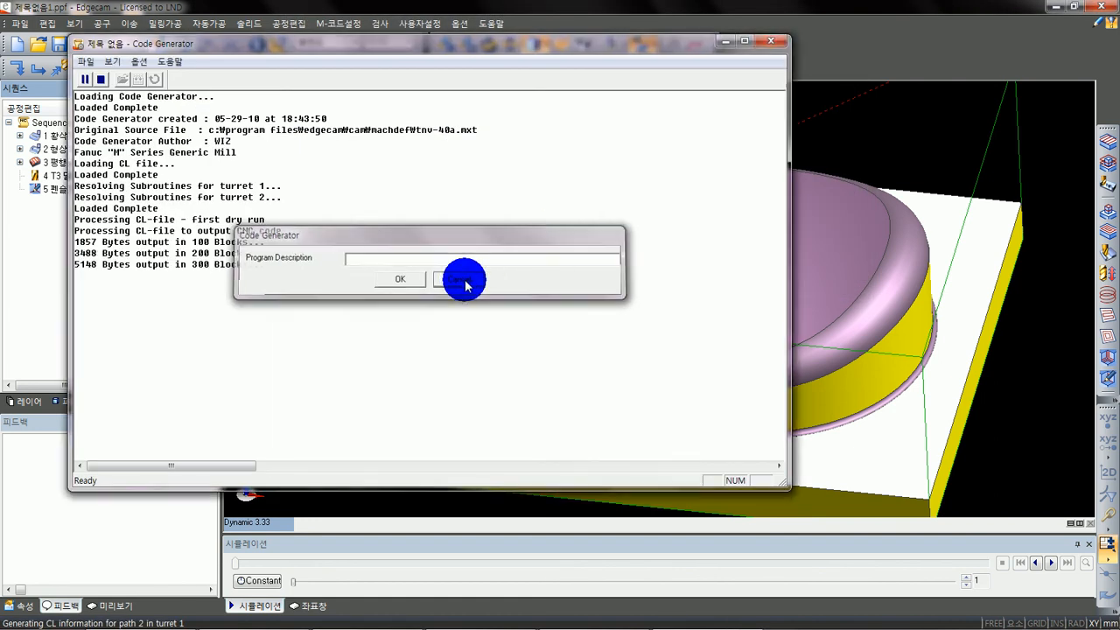
pyautogui.click(460, 277)
# - Check the header lines and the tool change command in 잔삭데이터.nc, and close the editor
pyautogui.moveTo(354, 190); pyautogui.dragTo(262, 143)
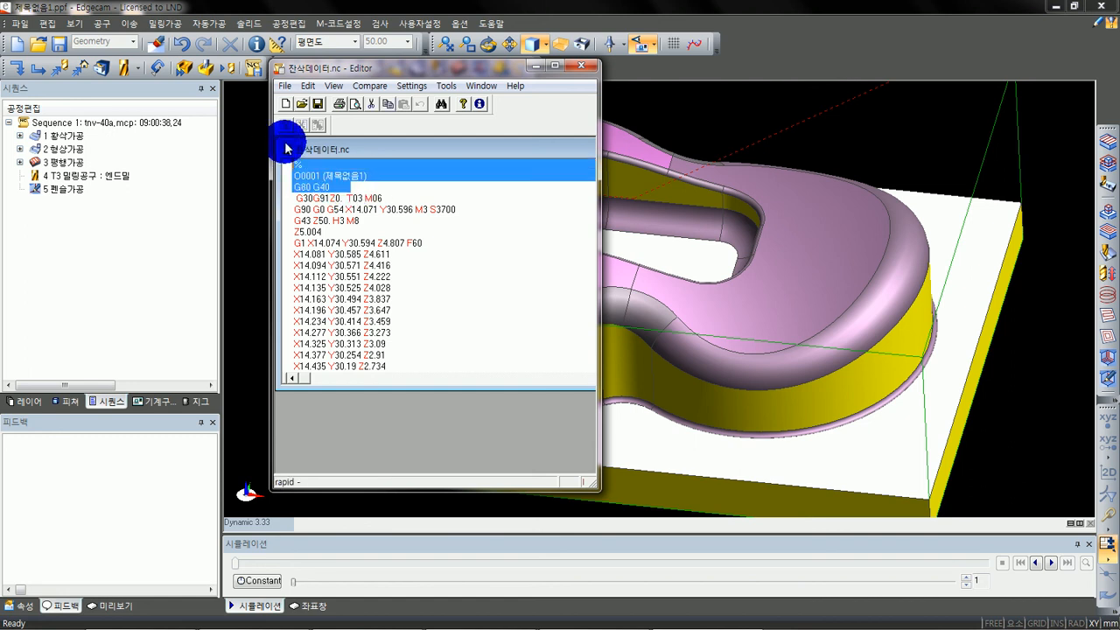
pyautogui.moveTo(347, 199); pyautogui.dragTo(406, 204)
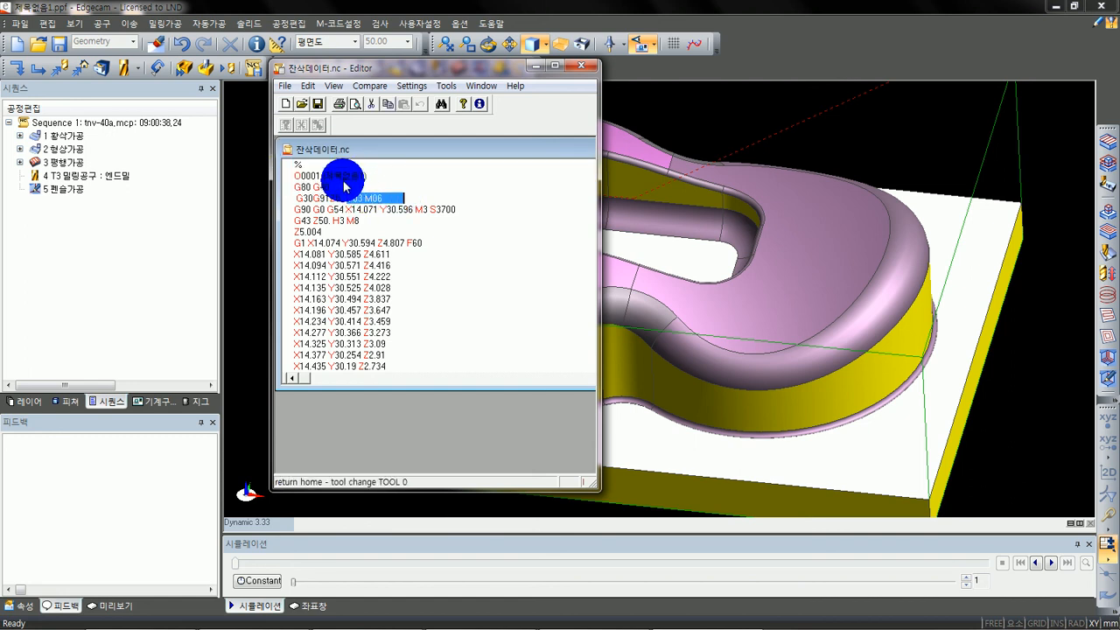
pyautogui.doubleClick(338, 150)
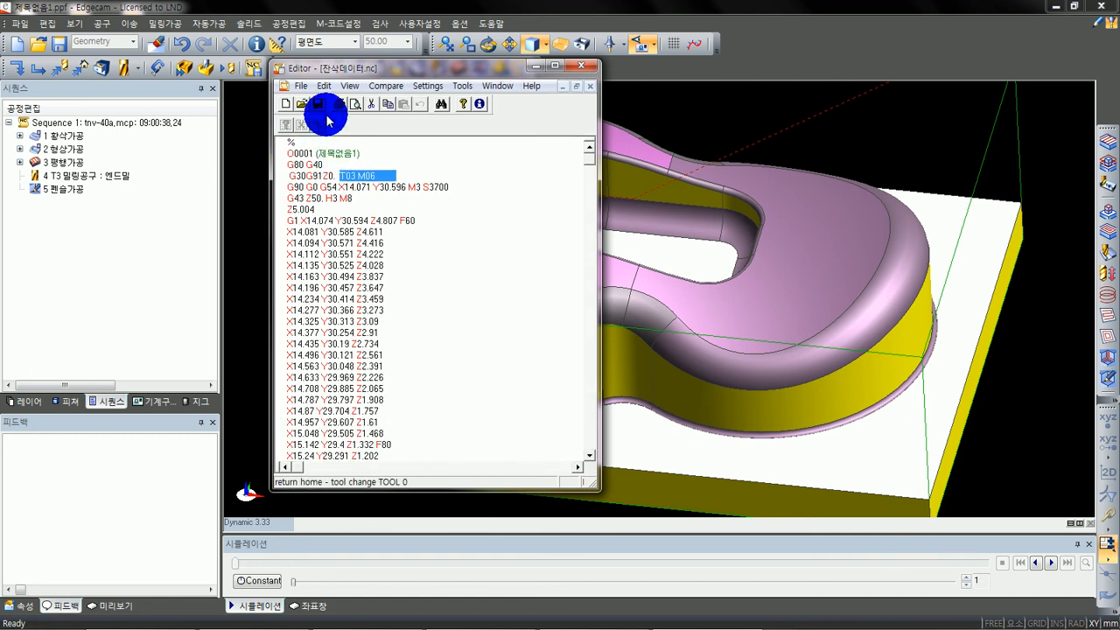
pyautogui.click(582, 68)
# - Minimize Edgecam and line up the 황삭, 정삭 and 잔삭 NC data files side by side on the desktop
pyautogui.click(1056, 7)
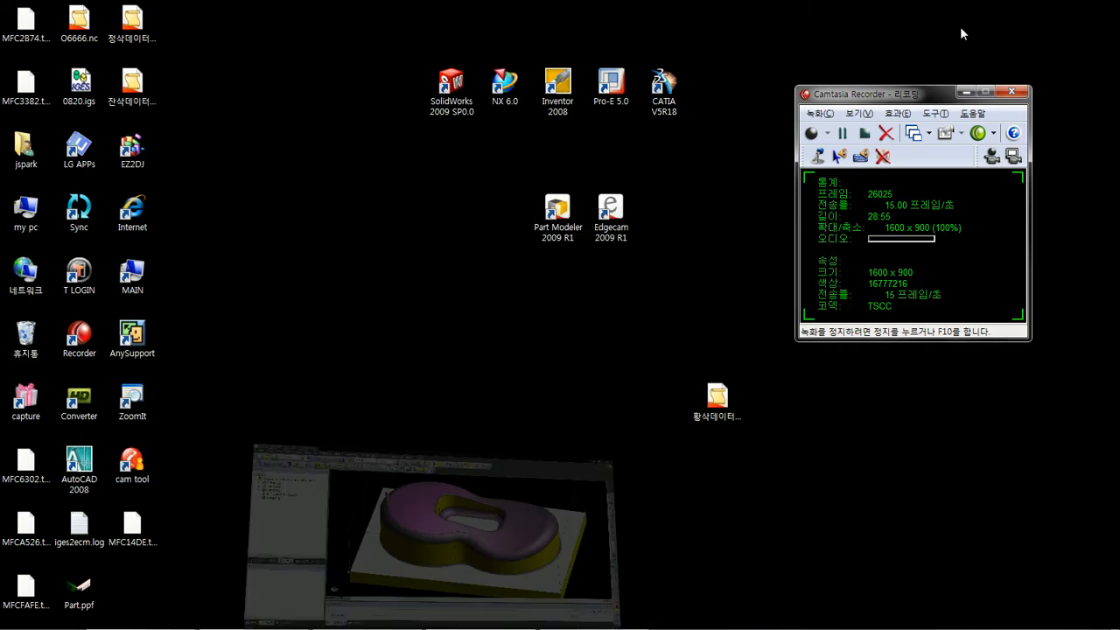
pyautogui.moveTo(716, 395); pyautogui.dragTo(450, 395)
pyautogui.moveTo(132, 22); pyautogui.dragTo(557, 399)
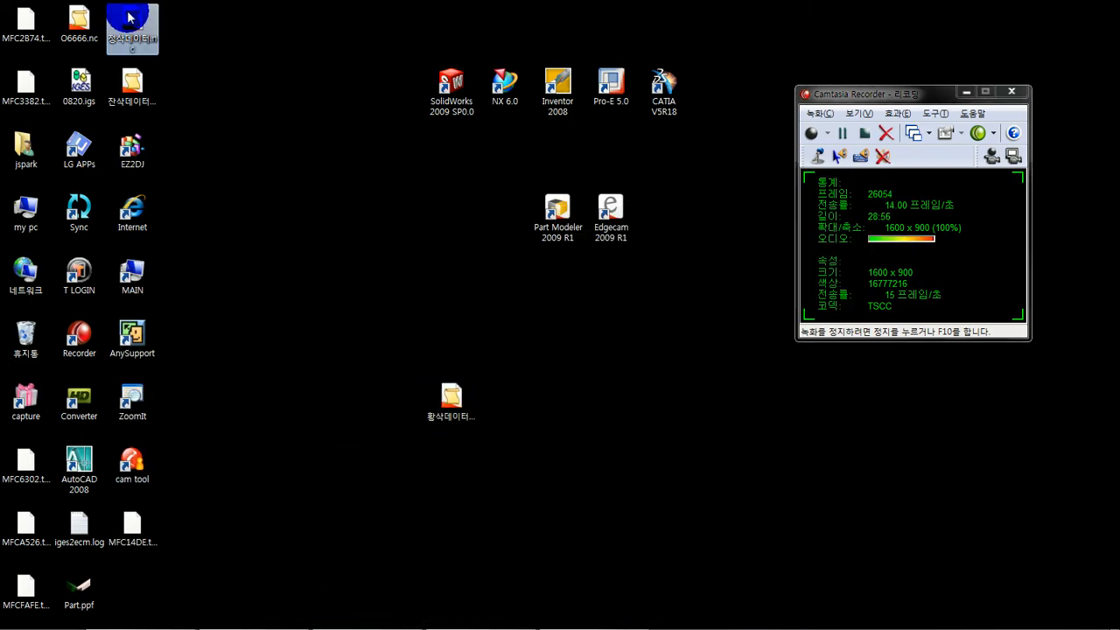
pyautogui.moveTo(132, 86); pyautogui.dragTo(613, 400)
pyautogui.moveTo(762, 477); pyautogui.dragTo(376, 308)
pyautogui.click(499, 386)
pyautogui.moveTo(549, 400); pyautogui.dragTo(497, 401)
pyautogui.moveTo(610, 401); pyautogui.dragTo(562, 403)
pyautogui.click(552, 288)
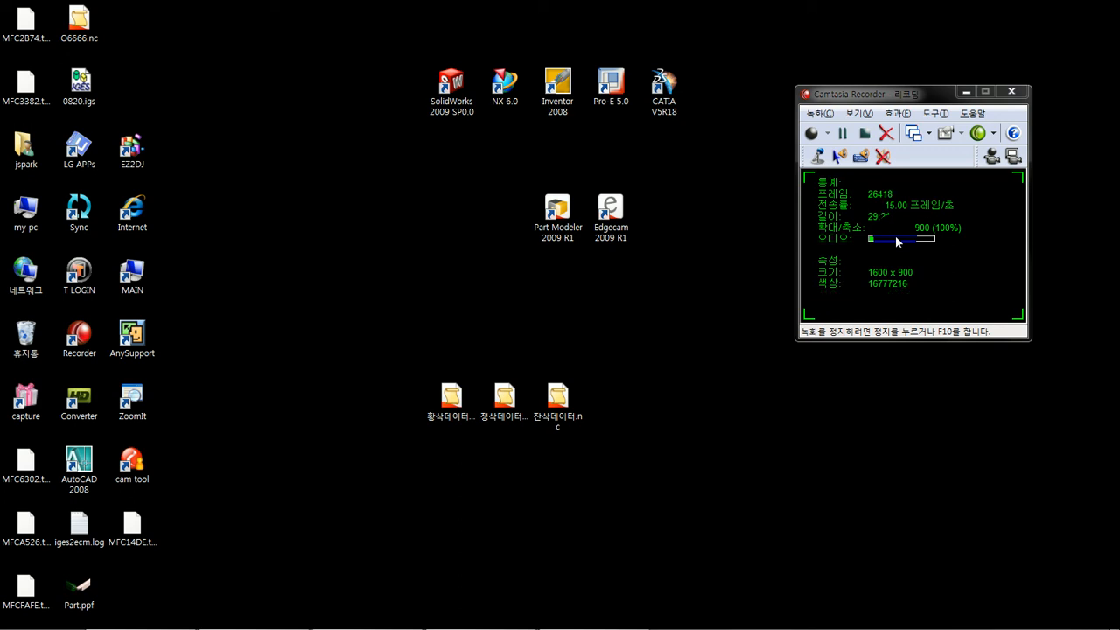
pyautogui.click(864, 135)
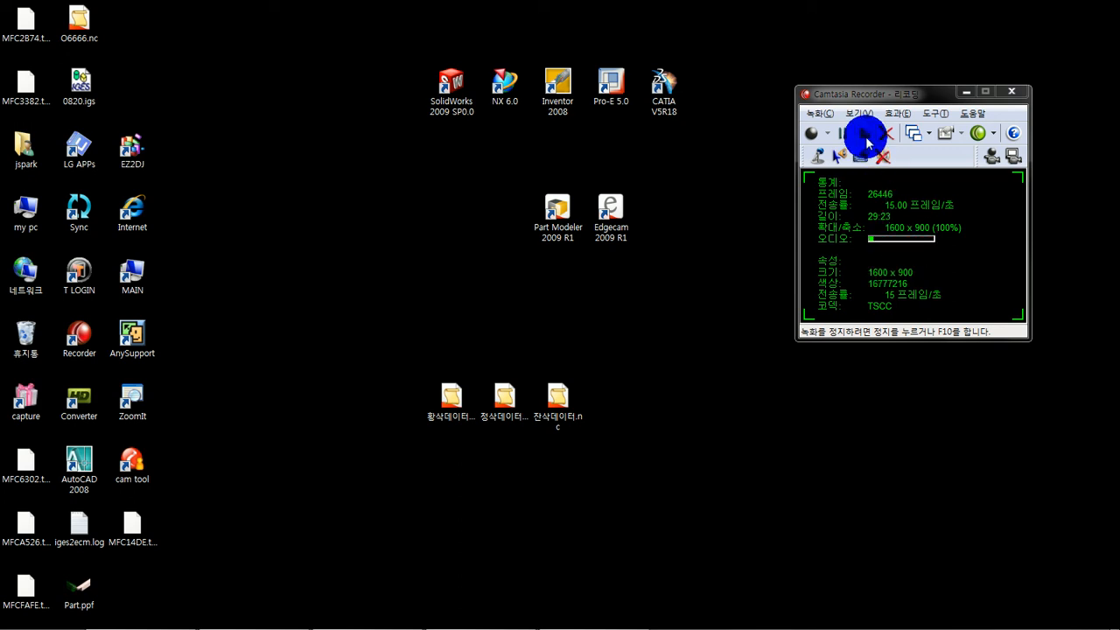